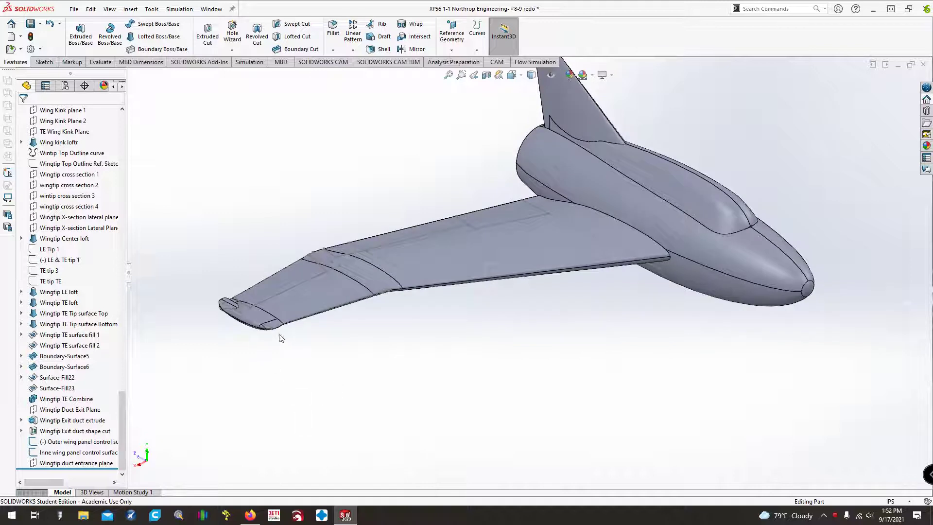
Examine the outer wing panel, kink and wingtip of the aircraft from above and at an angle.
scroll(271, 331, "down", 3)
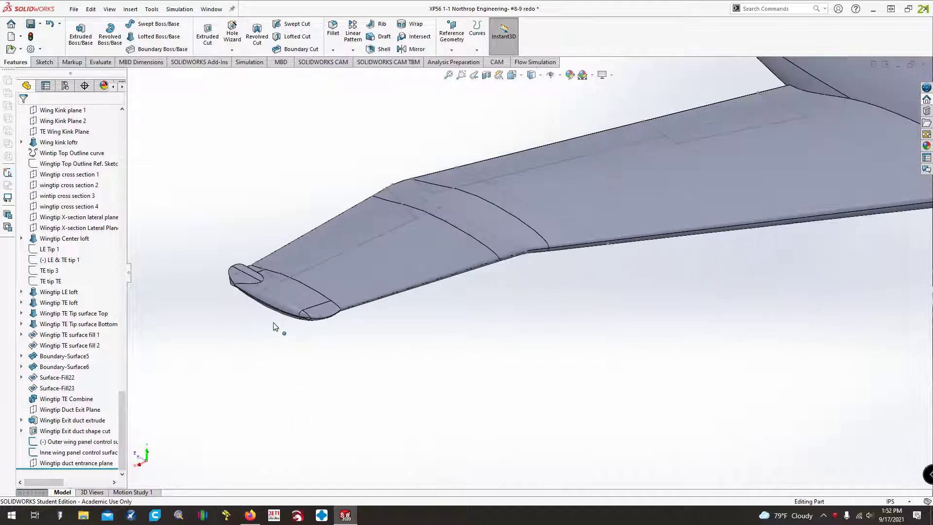
key("ctrl+Down")
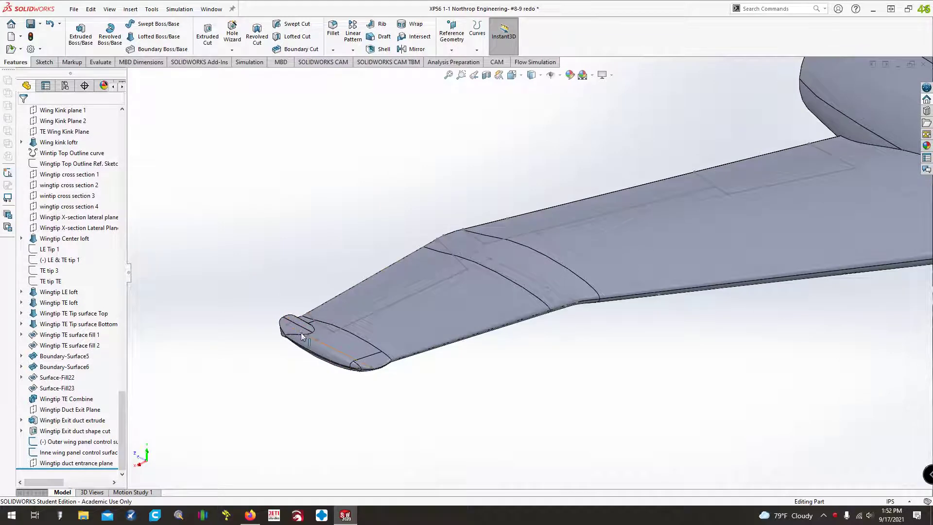
key("Right")
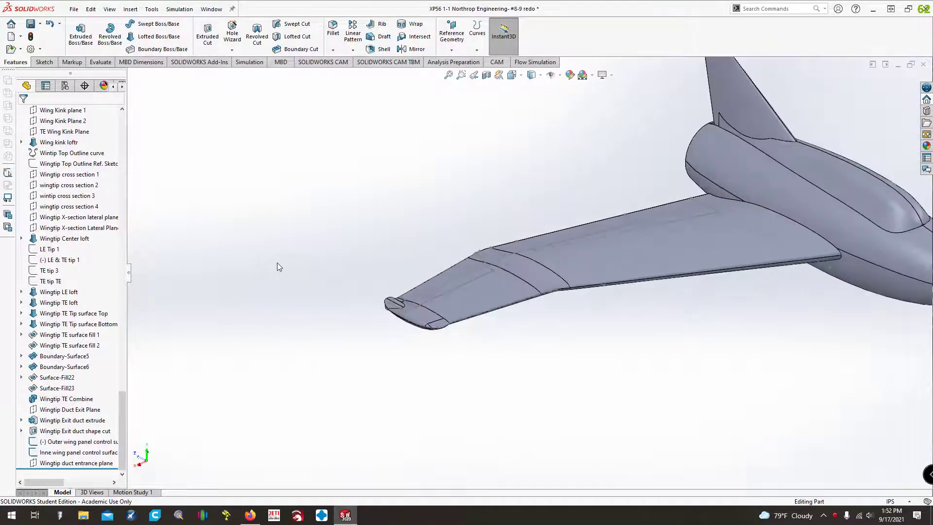
key("Right")
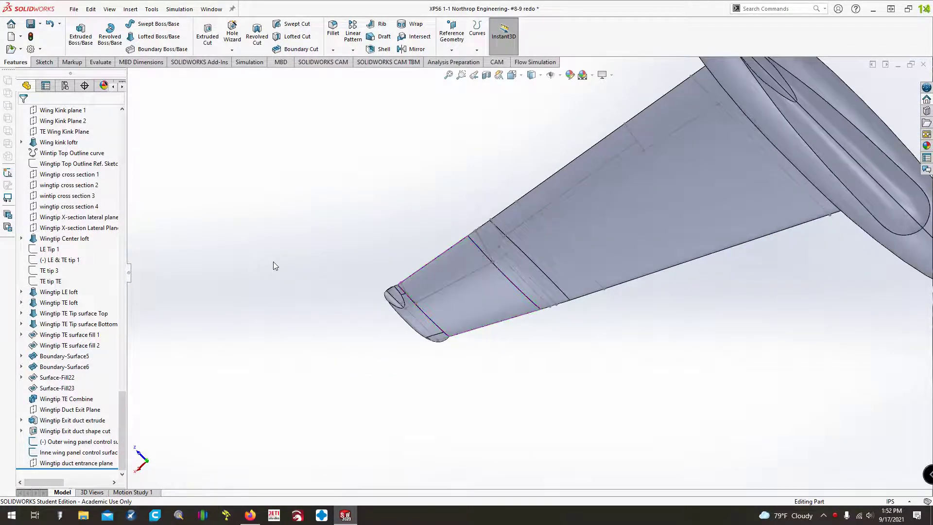
key("Down")
key("Down")
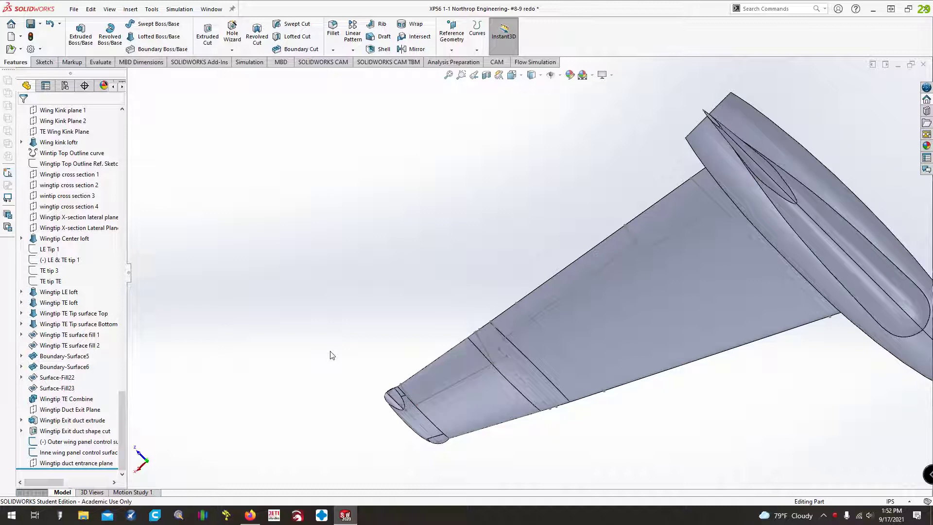
key("Down")
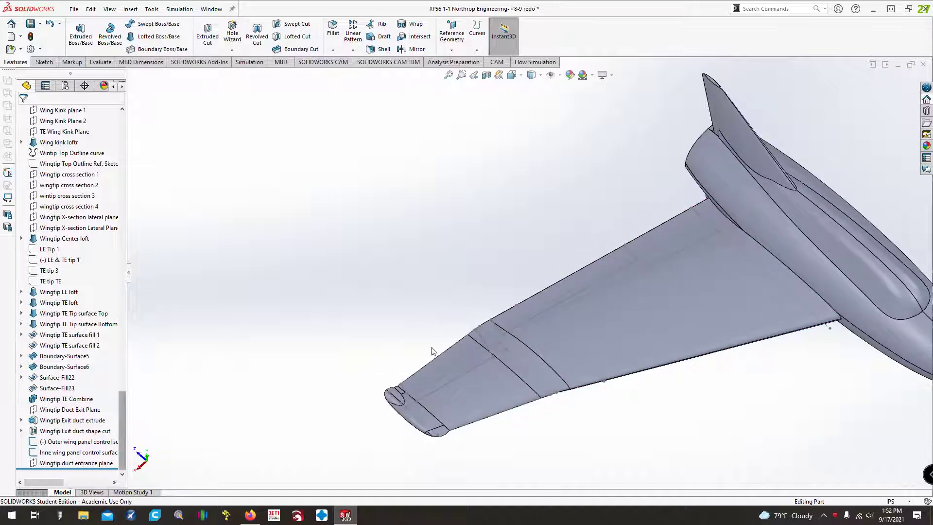
scroll(485, 364, "down", 3)
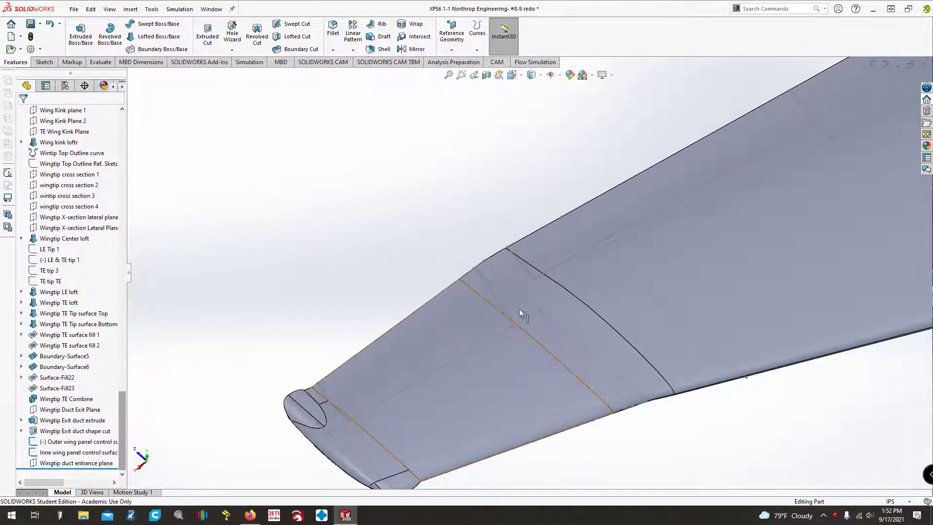
Show the dimensions of the outer wing panel control surface sketch and examine its outline from several angles.
left_click(98, 444)
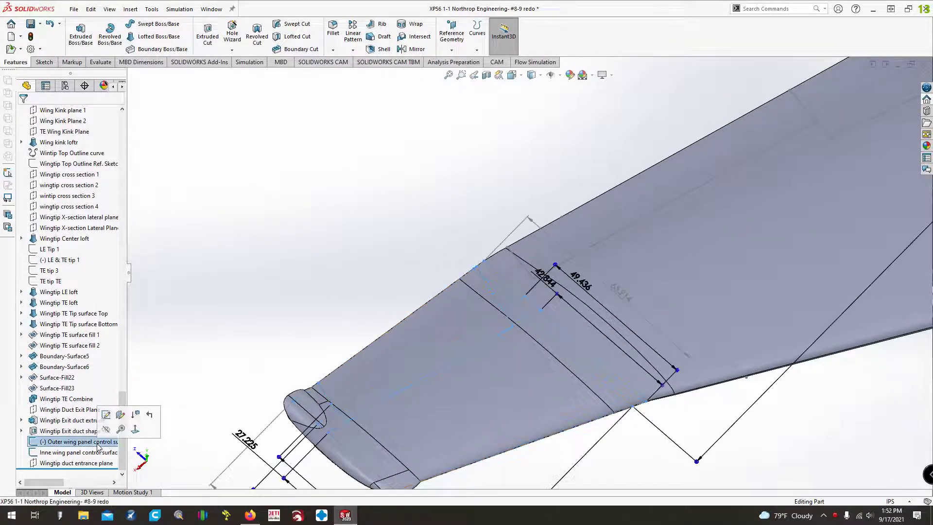
scroll(290, 370, "up", 1)
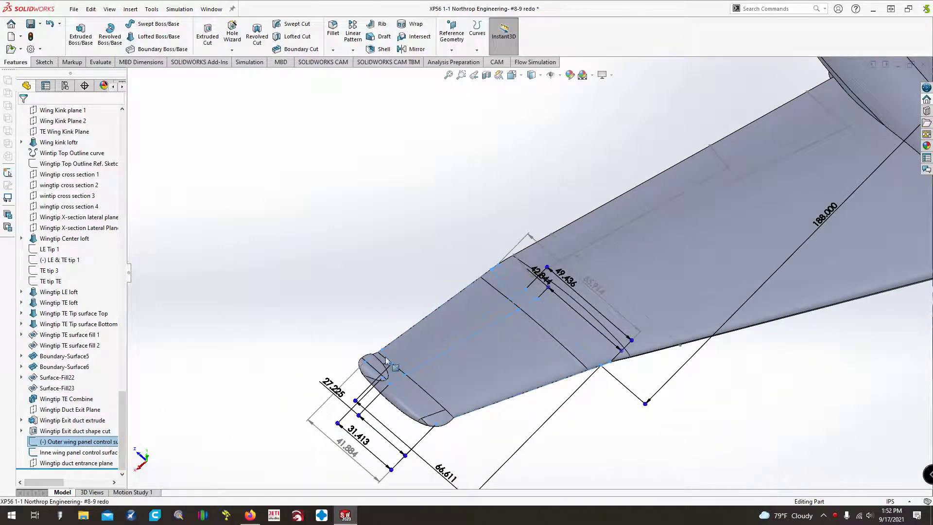
key("Up")
key("Up")
key("Up")
key("Up")
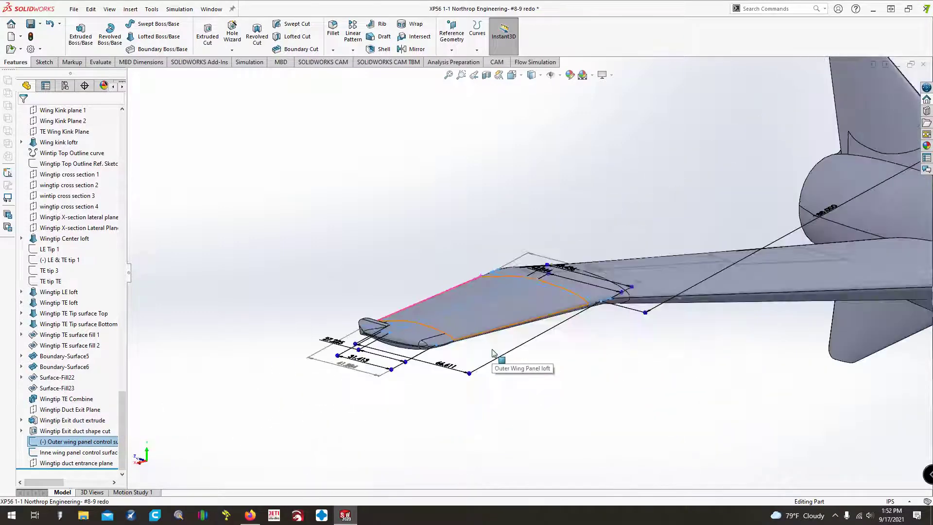
key("Left")
key("Left")
key("Left")
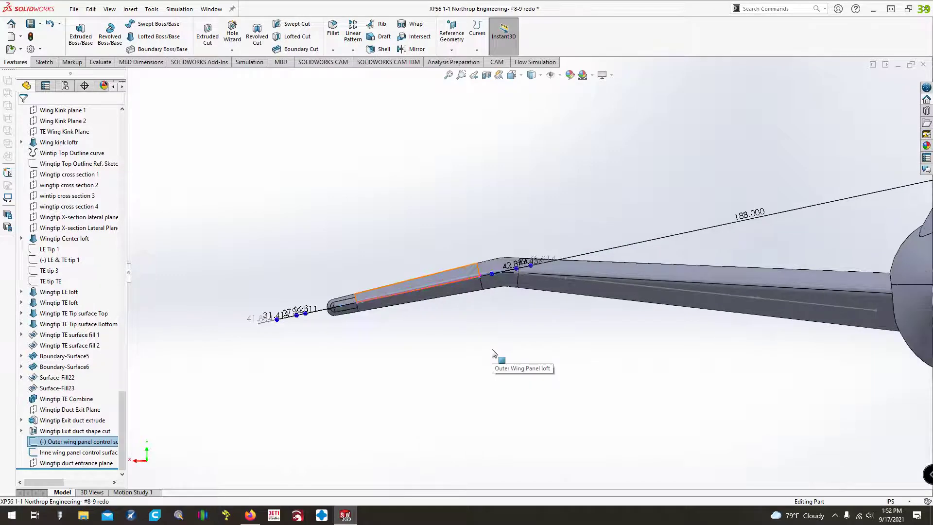
key("Down")
key("Down")
key("Down")
key("Right")
key("Right")
key("Left")
key("Left")
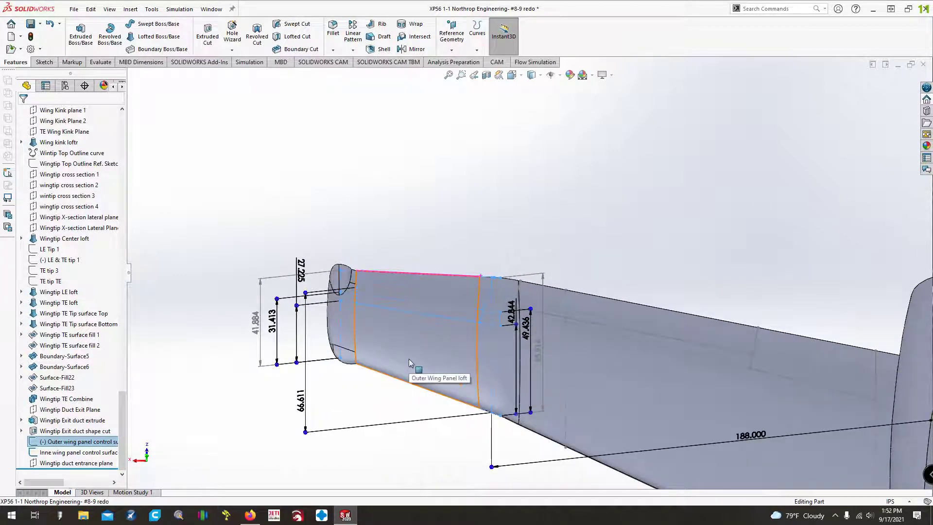
key("Down")
scroll(408, 364, "down", 3)
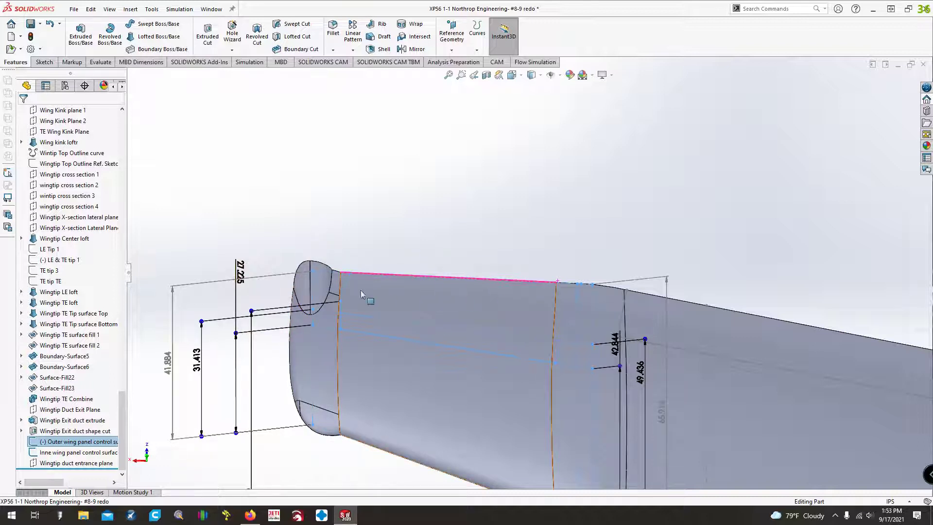
scroll(512, 310, "down", 1)
scroll(514, 316, "up", 2)
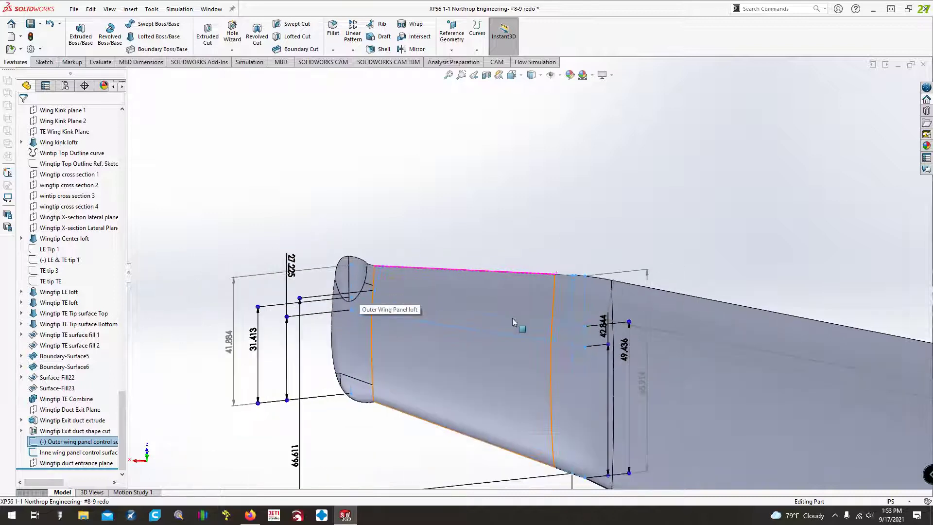
left_click(627, 221)
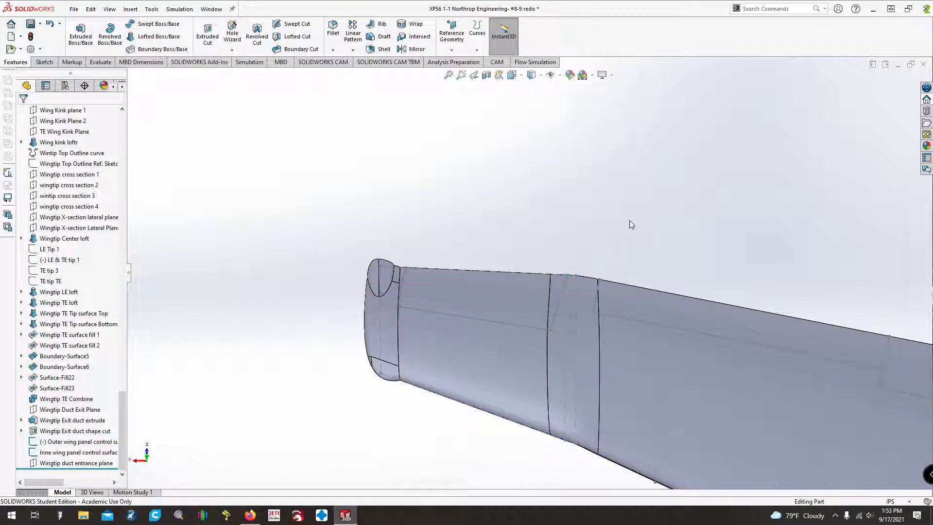
Show the dimensions of the inner wing panel control surface sketch and examine its outline along the trailing edge.
key("ctrl+Left")
key("ctrl+Left")
key("ctrl+Left")
key("ctrl+Left")
key("ctrl+Up")
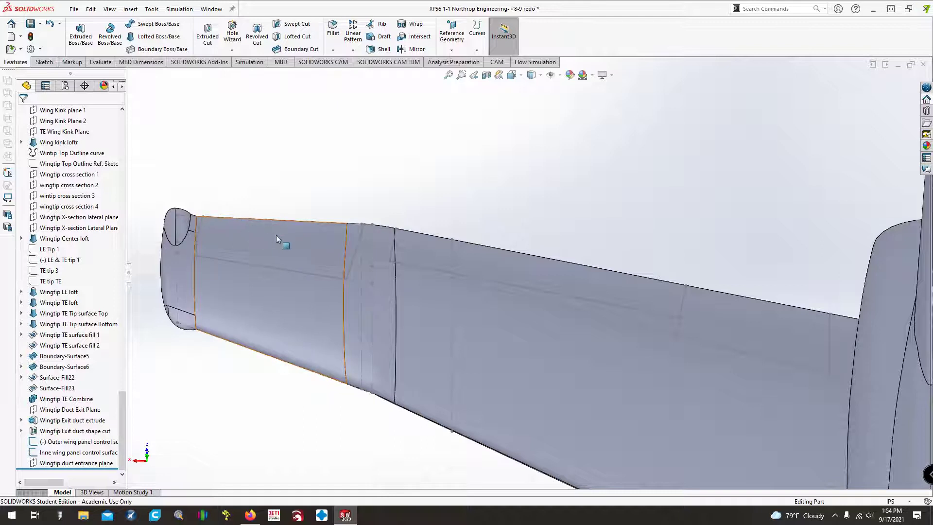
key("ctrl+Right")
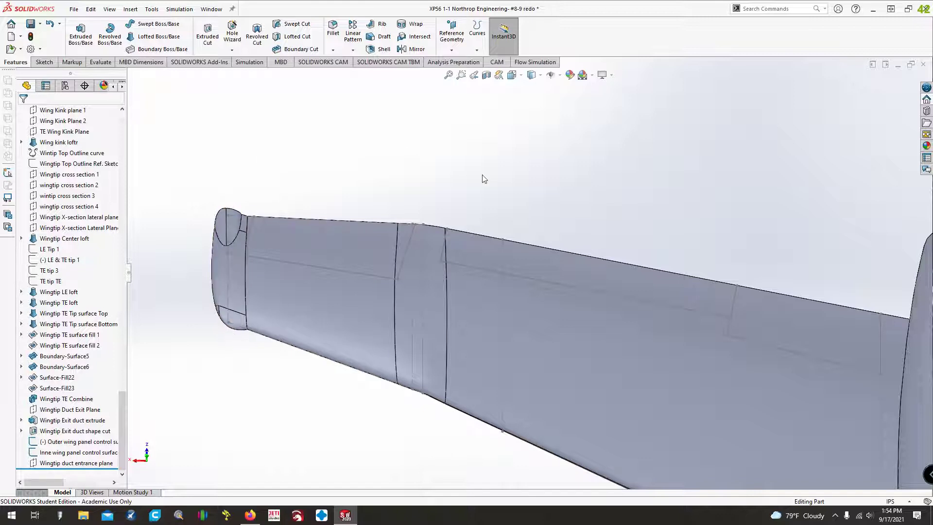
key("ctrl+Left")
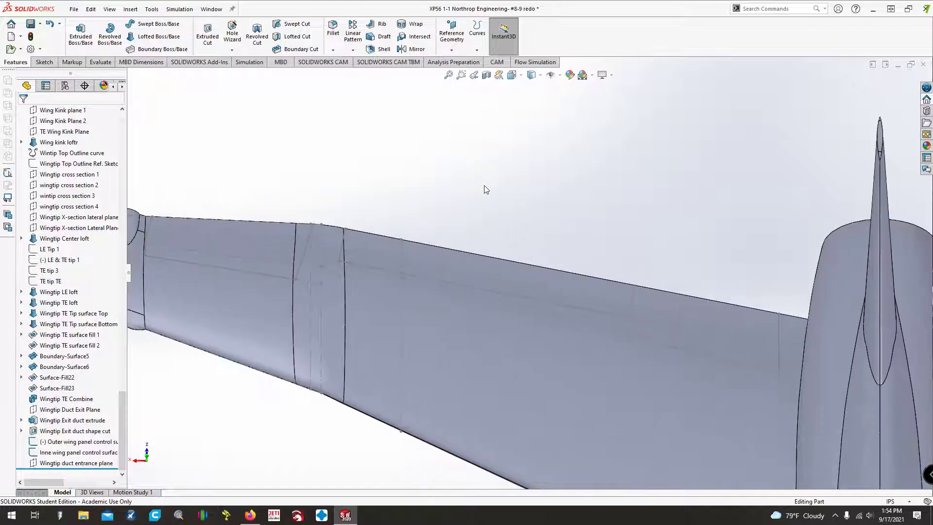
key("Down")
key("Down")
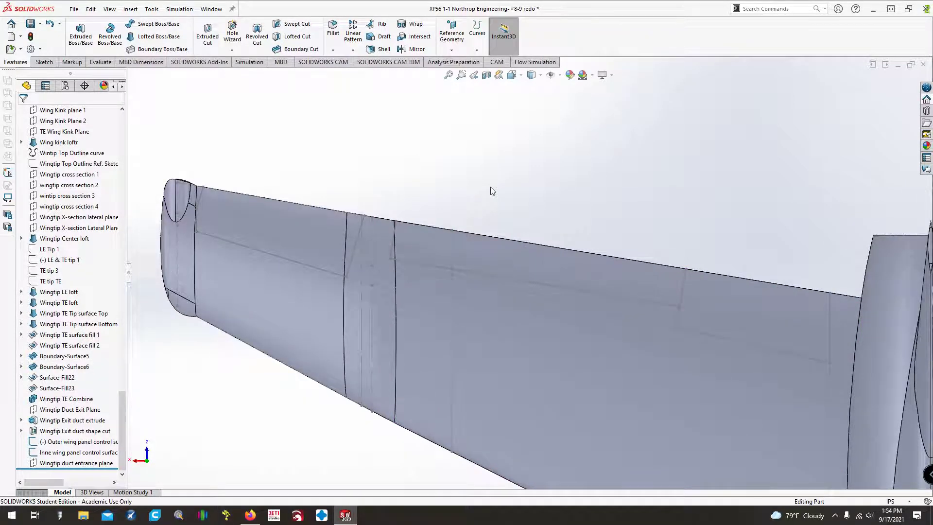
key("Down")
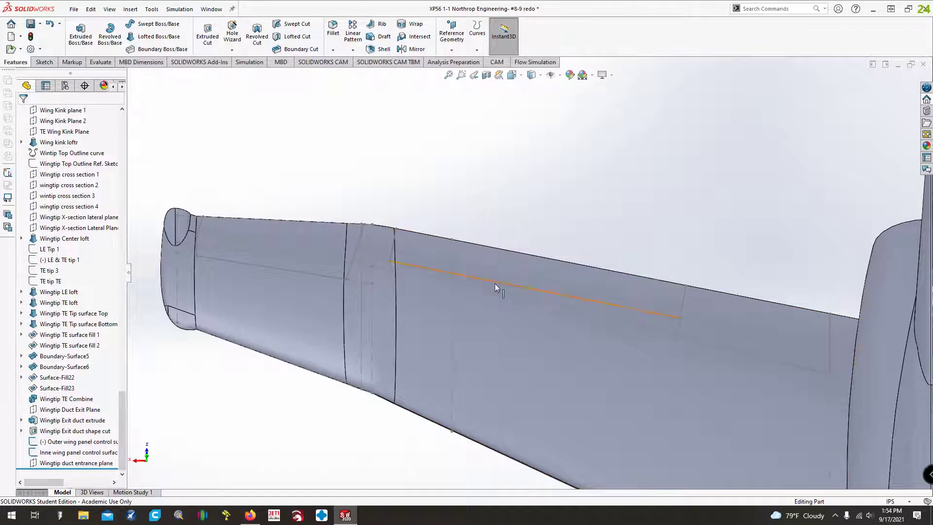
left_click(83, 454)
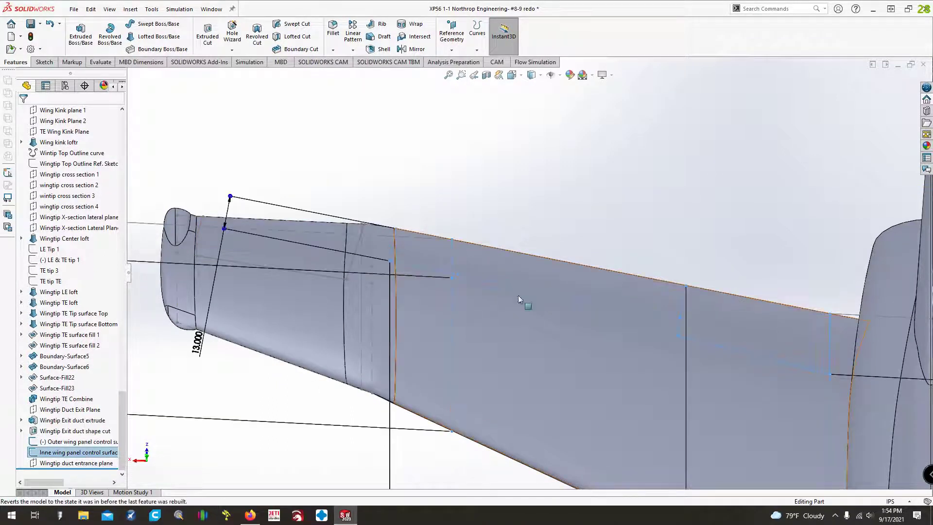
left_click(516, 287)
key("Escape")
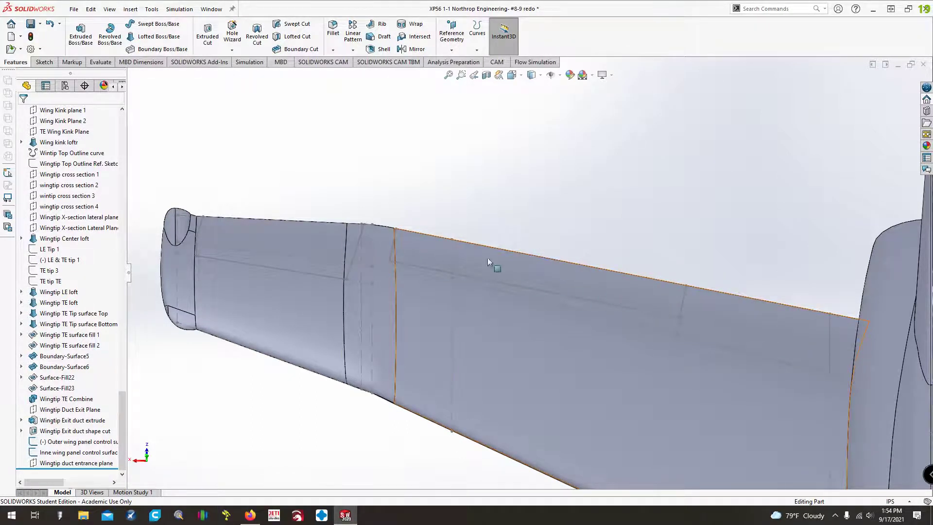
Examine the wingtip, its exit duct cut and the neighbouring outer panel from above, at an angle and close up.
scroll(354, 188, "up", 1)
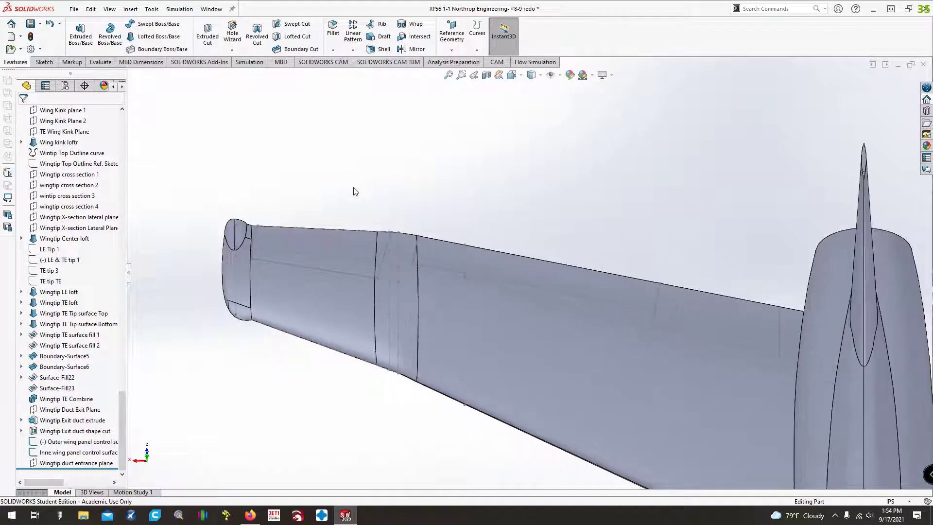
key("Right")
key("Right")
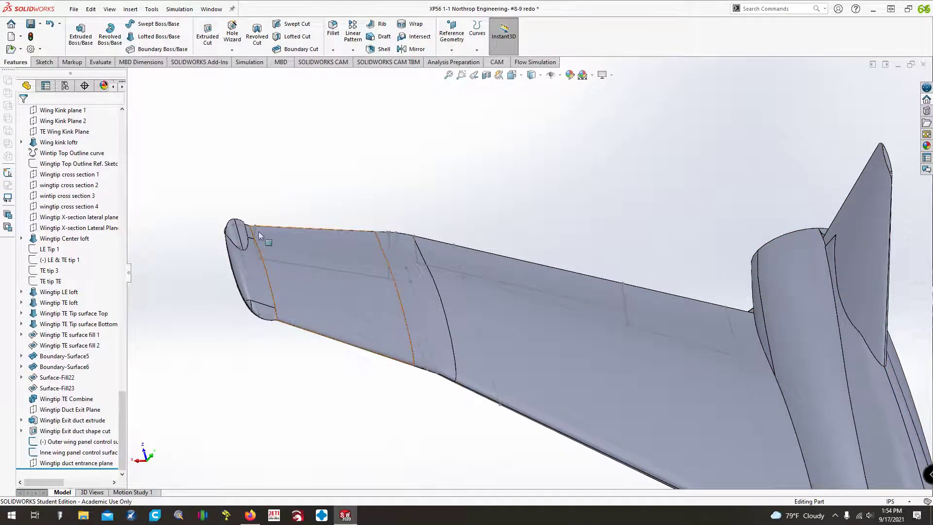
key("Left")
key("Left")
key("Down")
key("Down")
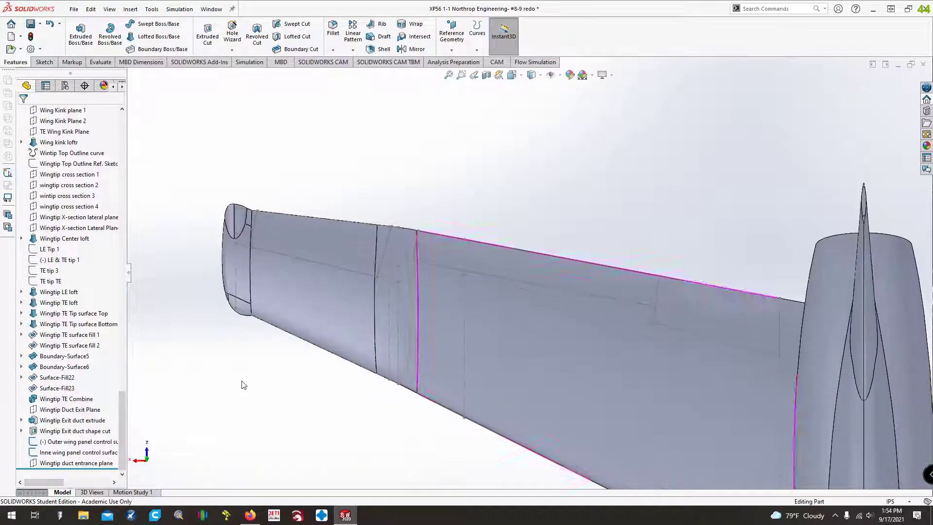
left_click_drag(220, 181, 417, 321)
left_click(208, 374)
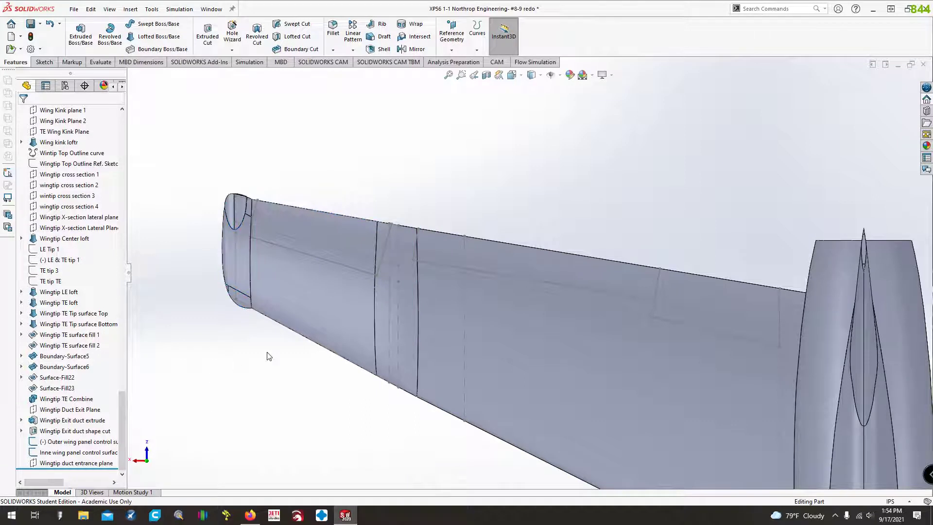
scroll(268, 354, "up", 2)
scroll(274, 229, "down", 4)
scroll(482, 256, "down", 1)
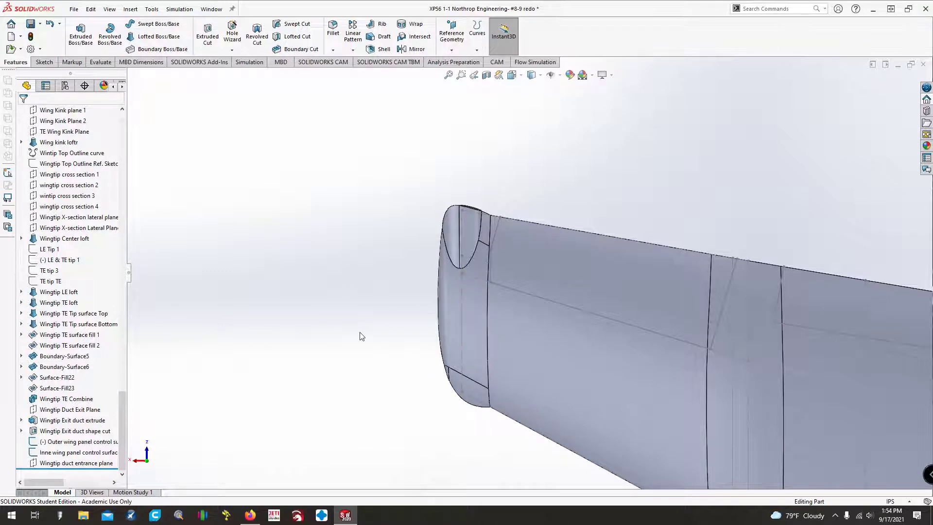
key("Up")
key("Up")
key("Up")
key("Up")
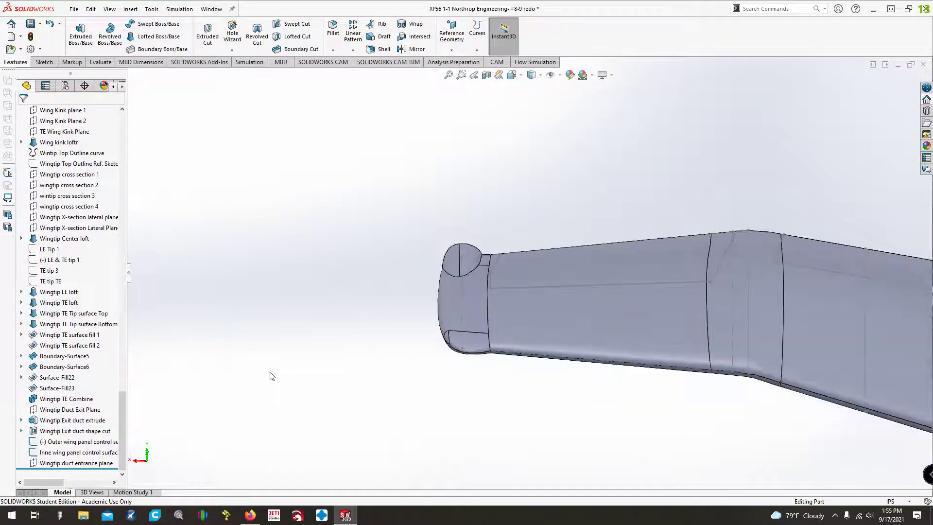
Select the Wingtip duct entrance plane and examine its position relative to the wingtip's leading edge and exit duct.
left_click(61, 463)
left_click(115, 443)
key("Down")
key("Down")
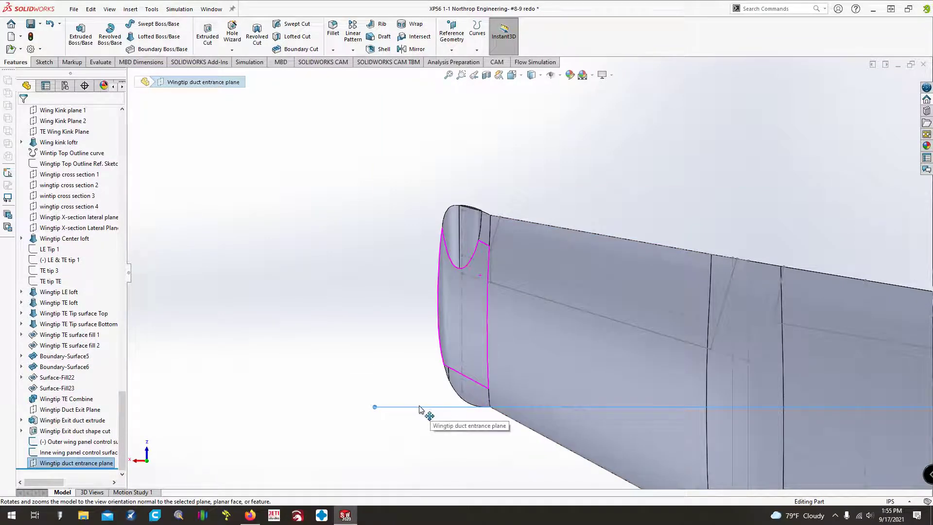
key("ctrl+Up")
key("ctrl+Up")
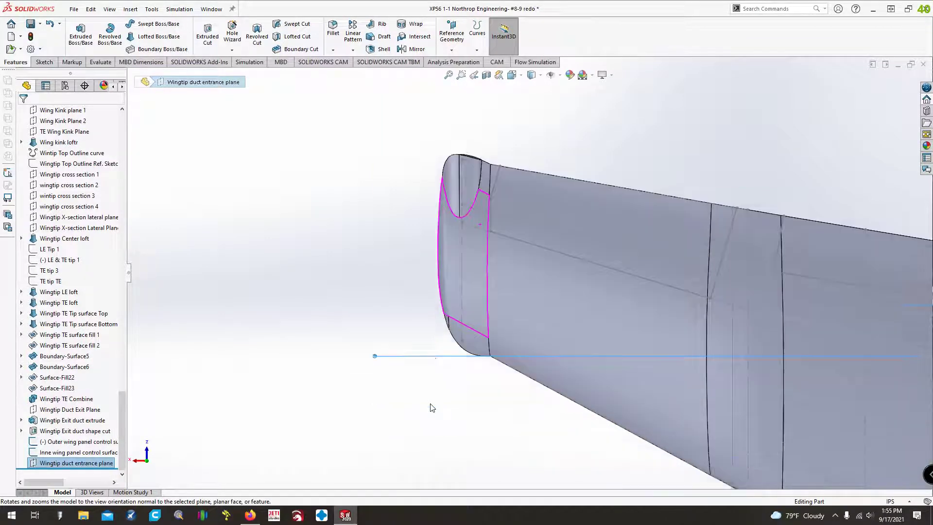
key("ctrl+Left")
key("ctrl+Left")
scroll(428, 404, "down", 1)
scroll(419, 383, "up", 3)
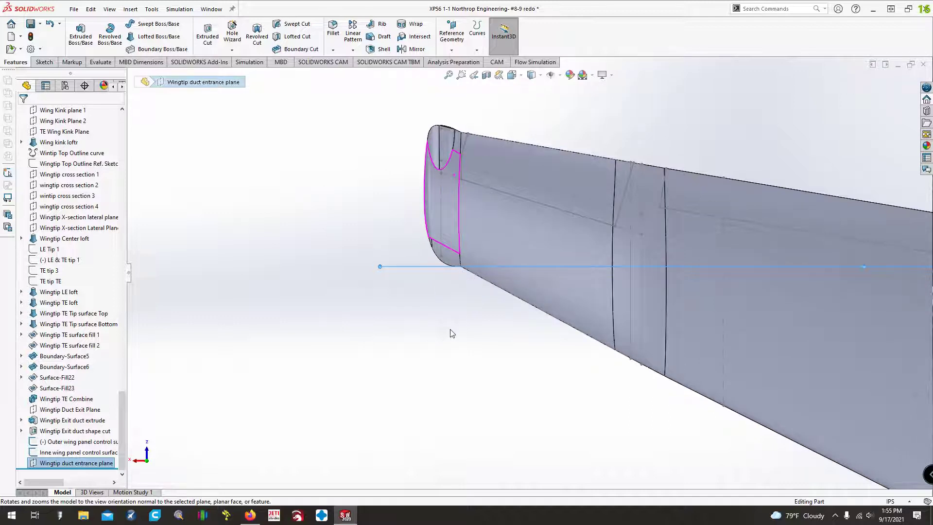
scroll(492, 381, "down", 2)
scroll(491, 384, "up", 4)
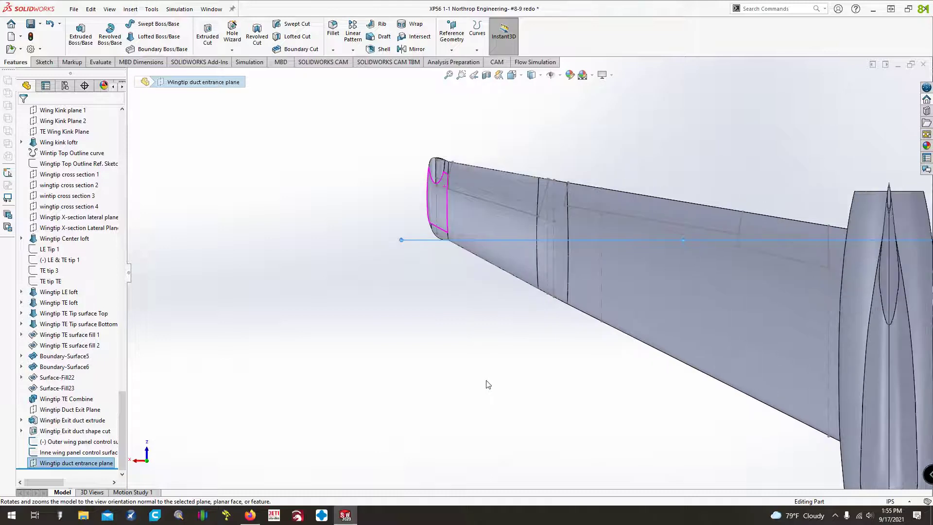
key("ctrl+Left")
key("ctrl+Up")
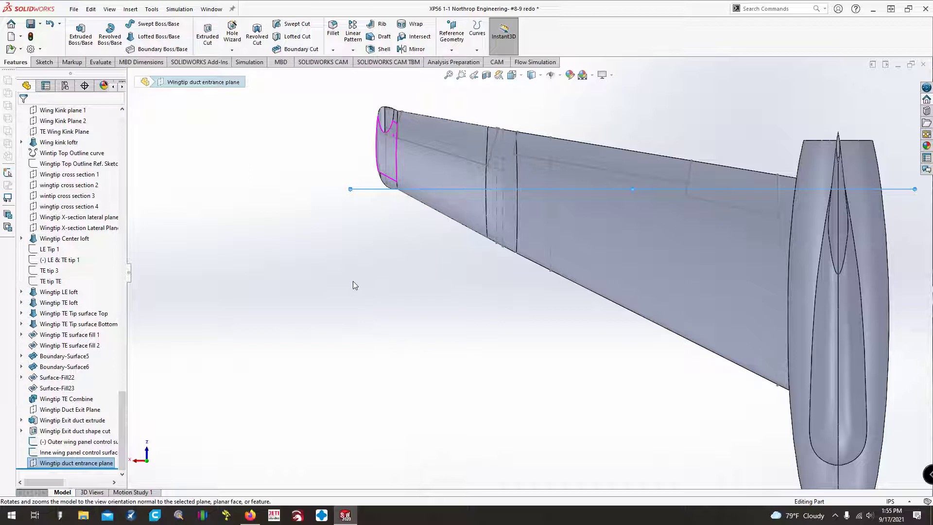
scroll(383, 221, "down", 5)
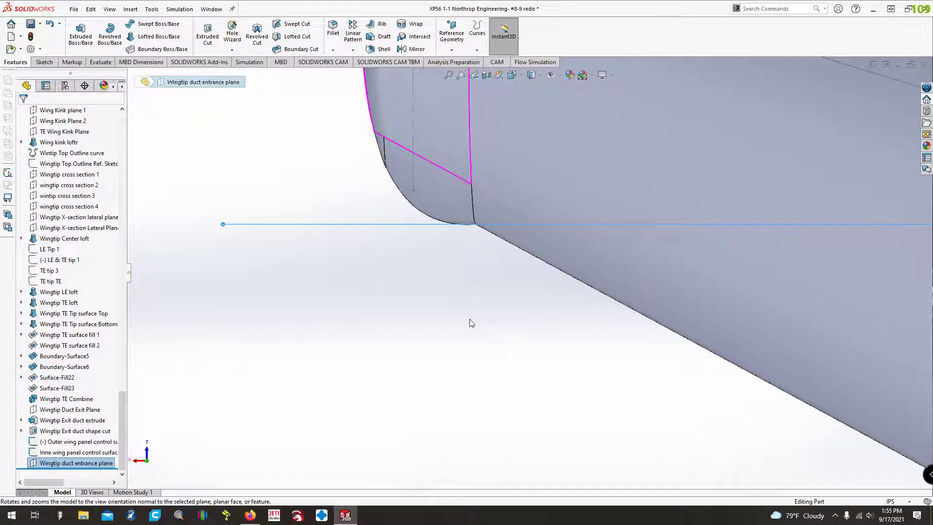
key("ctrl+8")
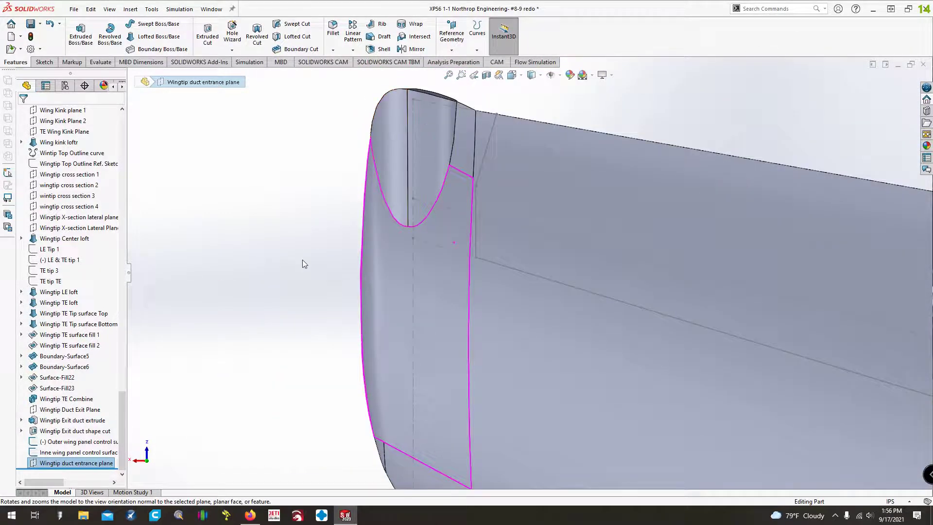
Hide the inner and outer wing panel control surface sketches.
key("ctrl+8")
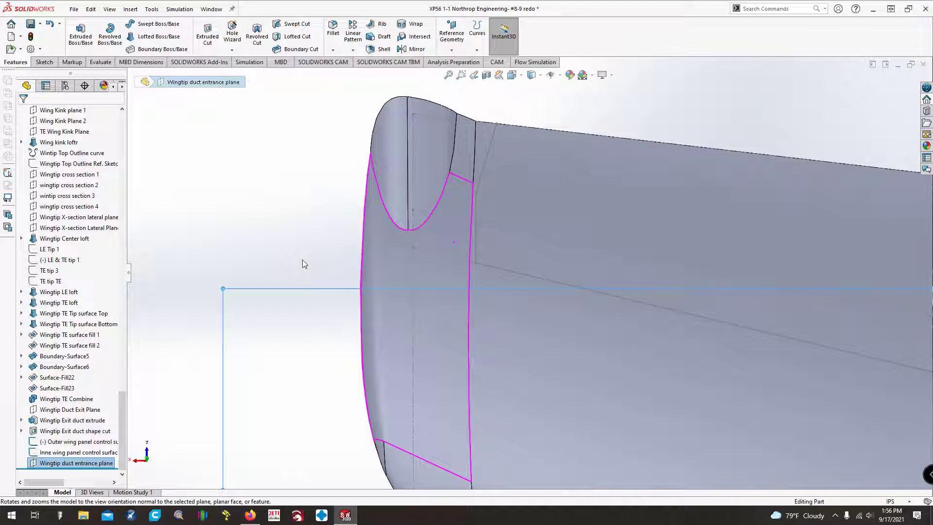
key("shift+Up")
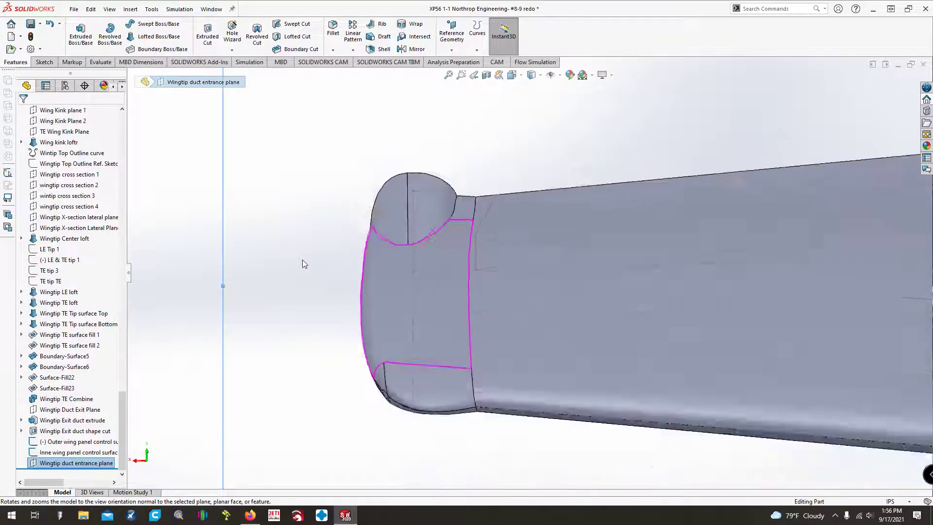
middle_click_drag(341, 305, 436, 335)
left_click(465, 335)
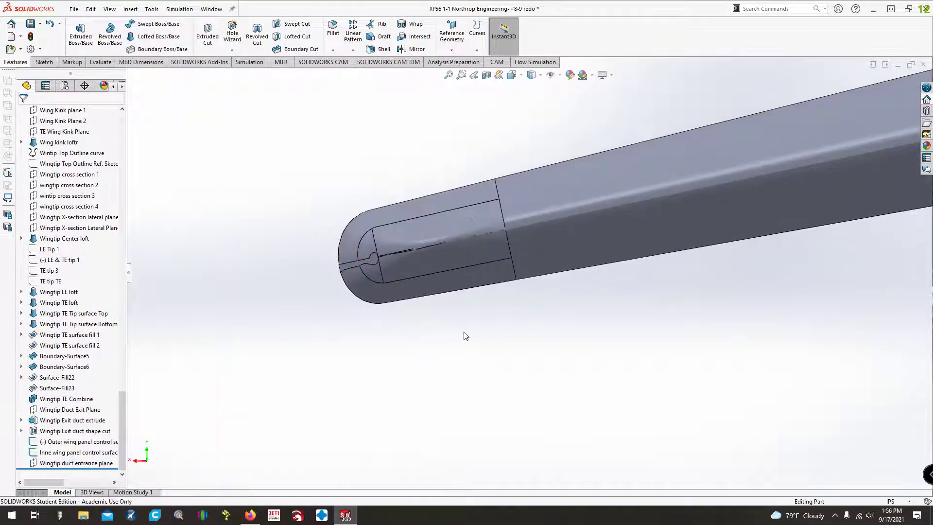
right_click(84, 452)
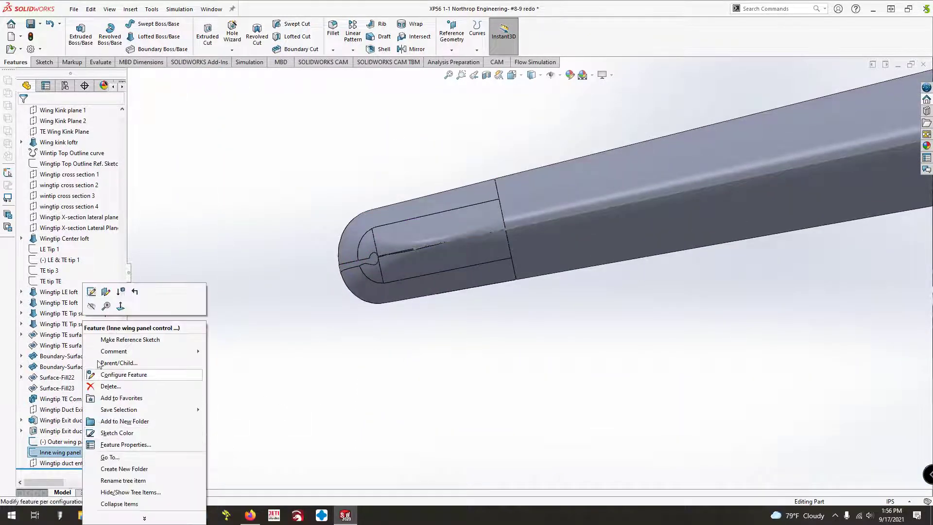
left_click(92, 307)
right_click(72, 443)
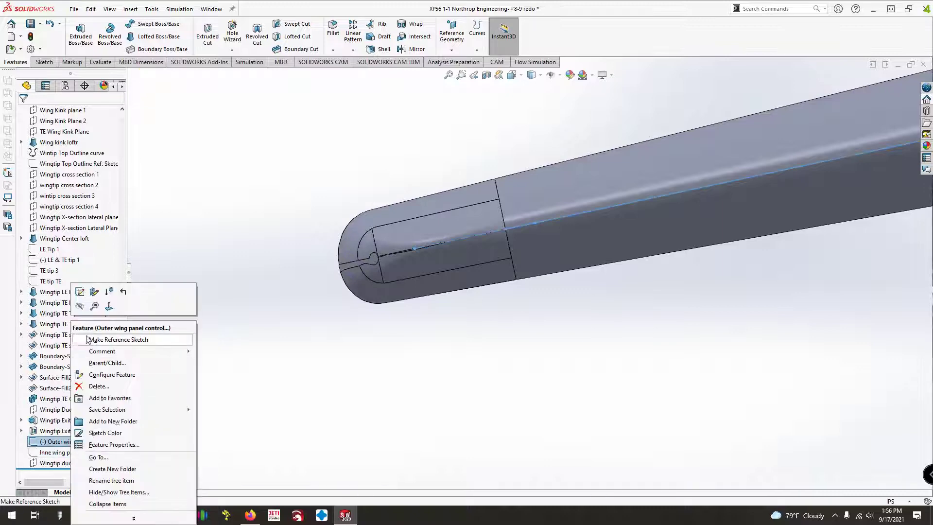
left_click(79, 310)
Start a new sketch on the Wingtip duct entrance plane.
scroll(318, 342, "down", 5)
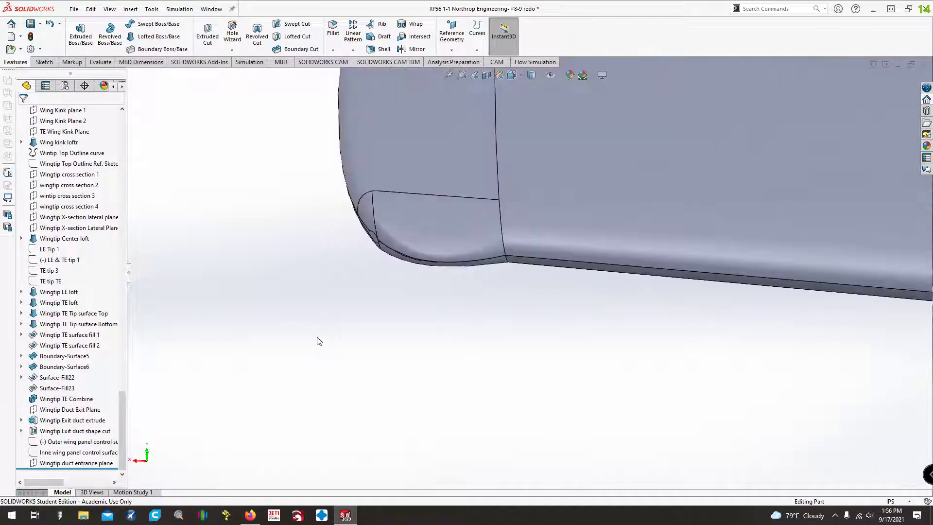
scroll(495, 248, "down", 5)
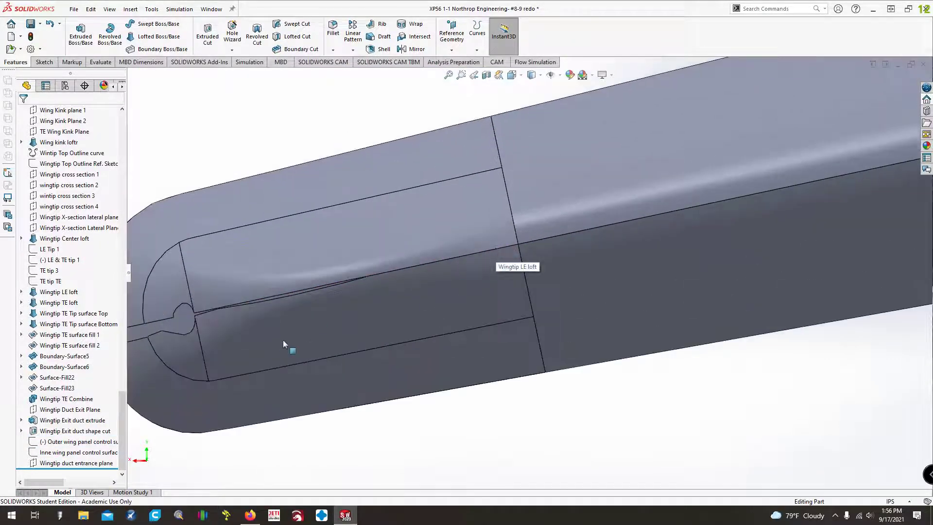
right_click(72, 463)
left_click(313, 455)
left_click(72, 463)
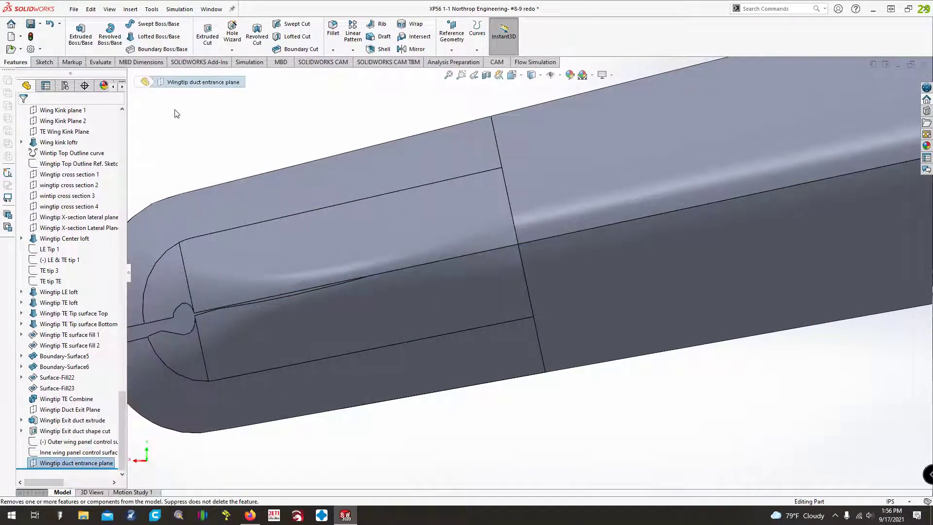
left_click(78, 43)
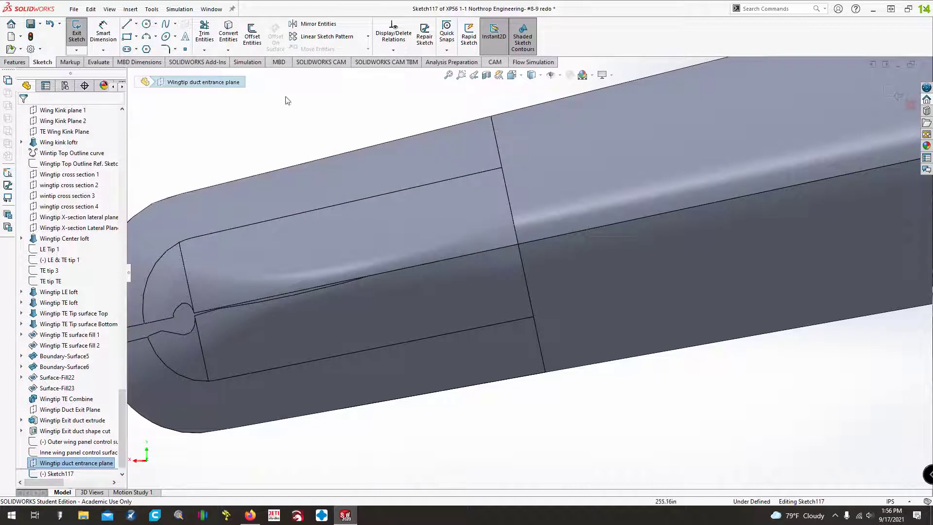
left_click(136, 23)
left_click(155, 40)
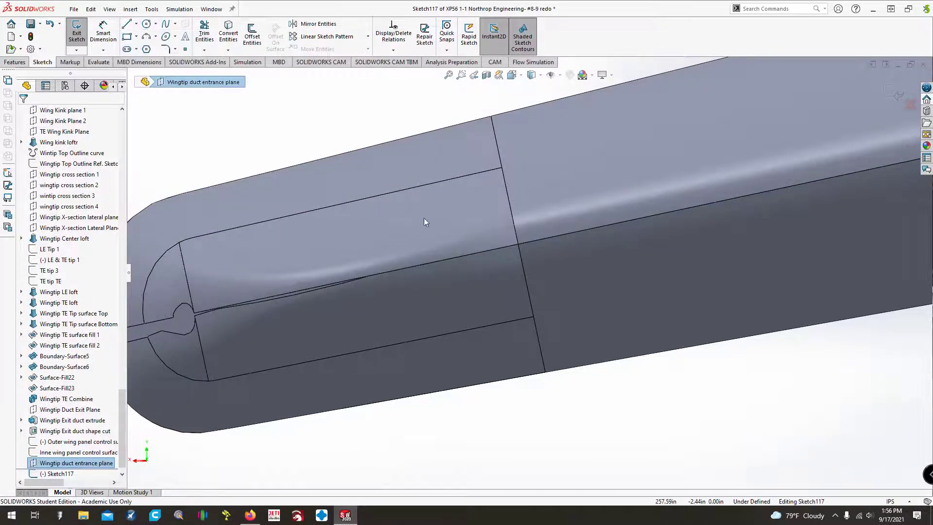
left_click(518, 244)
scroll(516, 258, "up", 3)
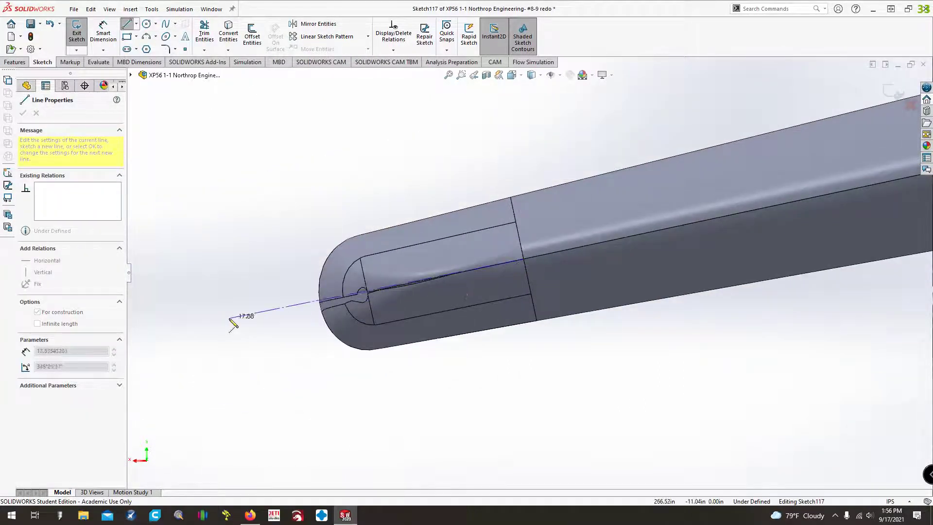
key("Escape")
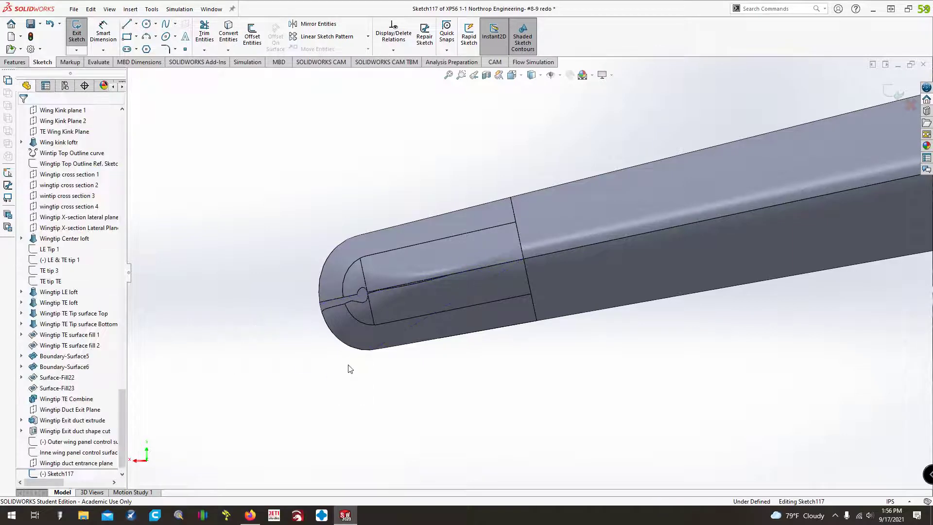
Convert the outer wing panel's leading edge line into the sketch and make it construction geometry.
left_click(228, 33)
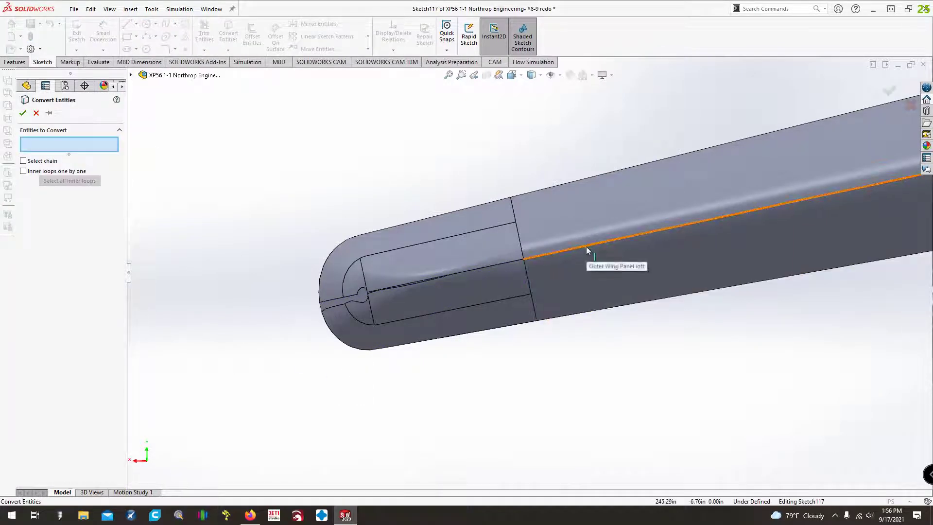
left_click(586, 245)
left_click(23, 113)
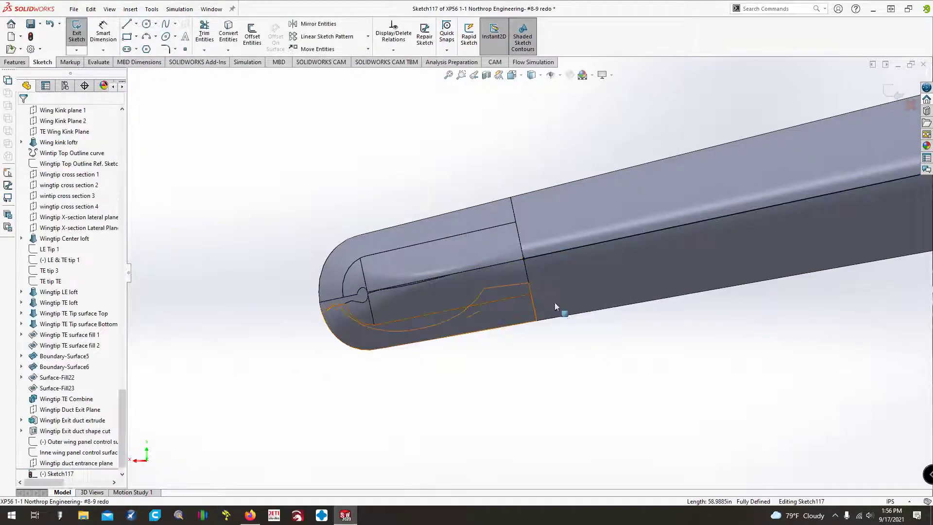
right_click(574, 249)
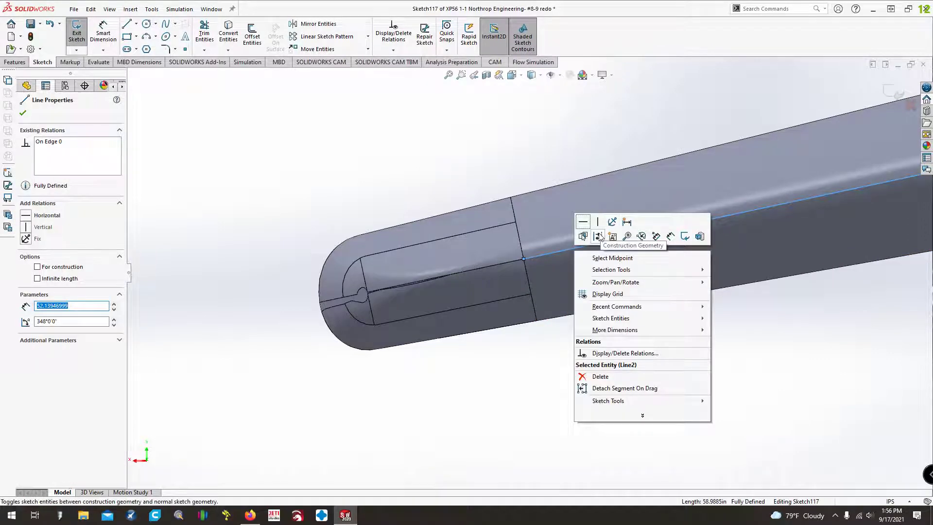
key("Escape")
Extend the converted construction line outward past the wingtip to about 76.1 in total length and fix it.
left_click_drag(523, 259, 130, 342)
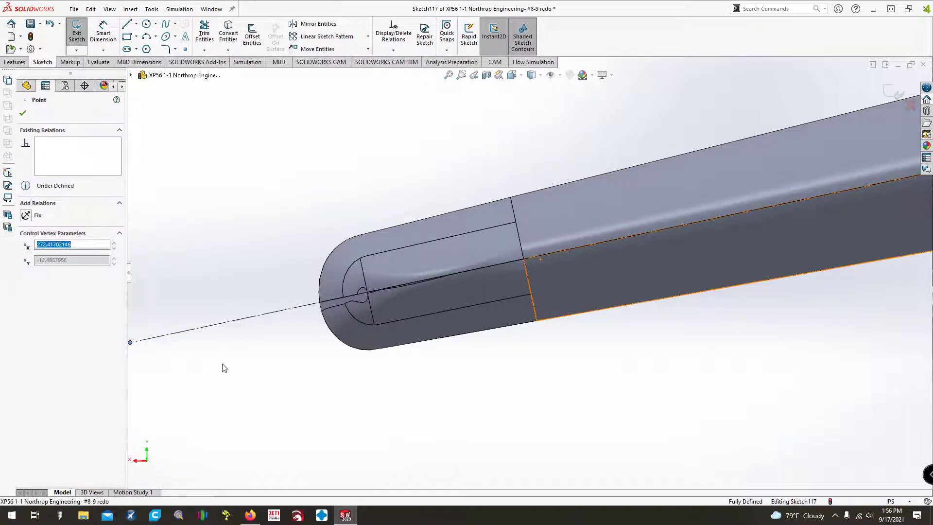
left_click(224, 368)
scroll(374, 389, "up", 2)
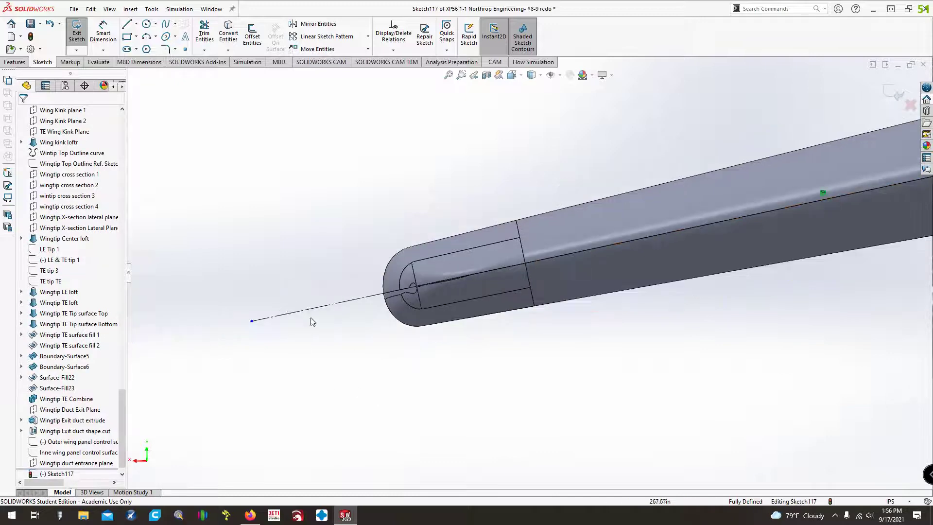
left_click(325, 305)
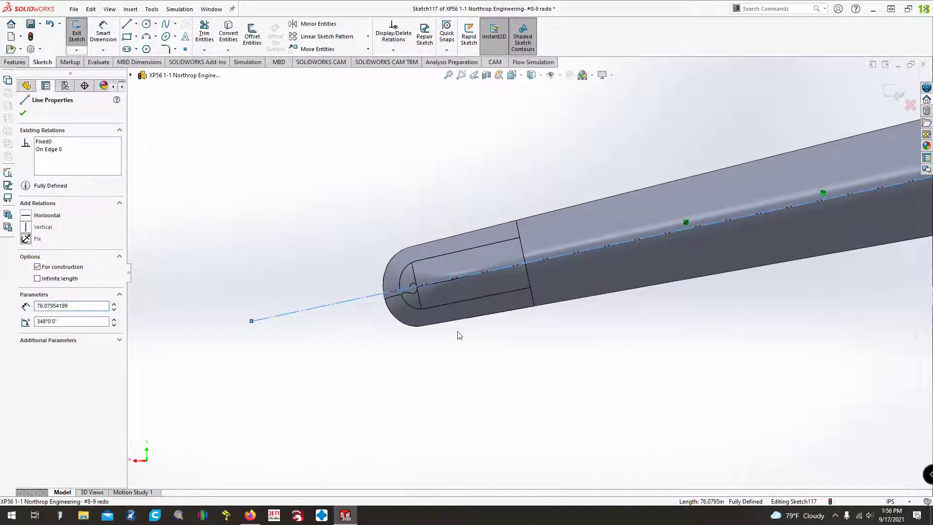
scroll(527, 348, "down", 3)
key("Escape")
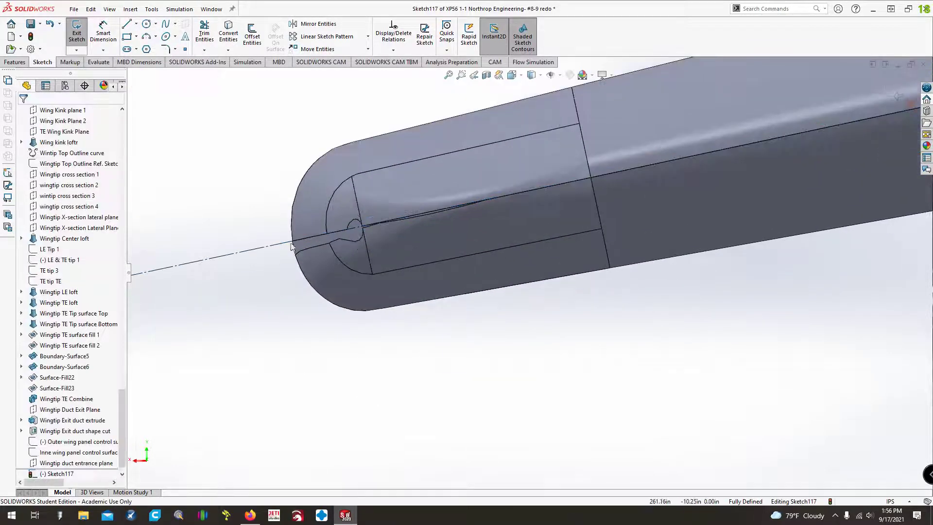
Draw a centerline from the extended construction line at mid-wingtip up beyond the wingtip's upper surface.
left_click(137, 24)
left_click(145, 47)
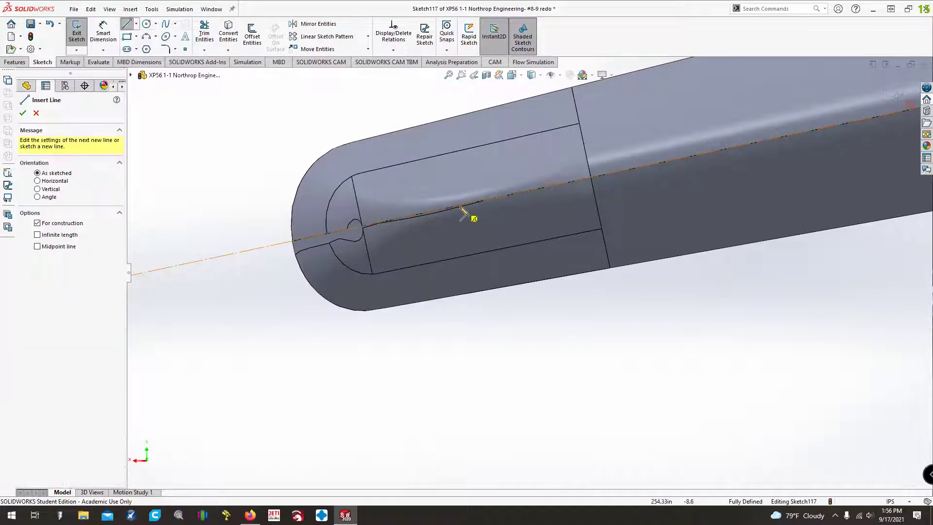
left_click(459, 206)
key("ctrl+Down")
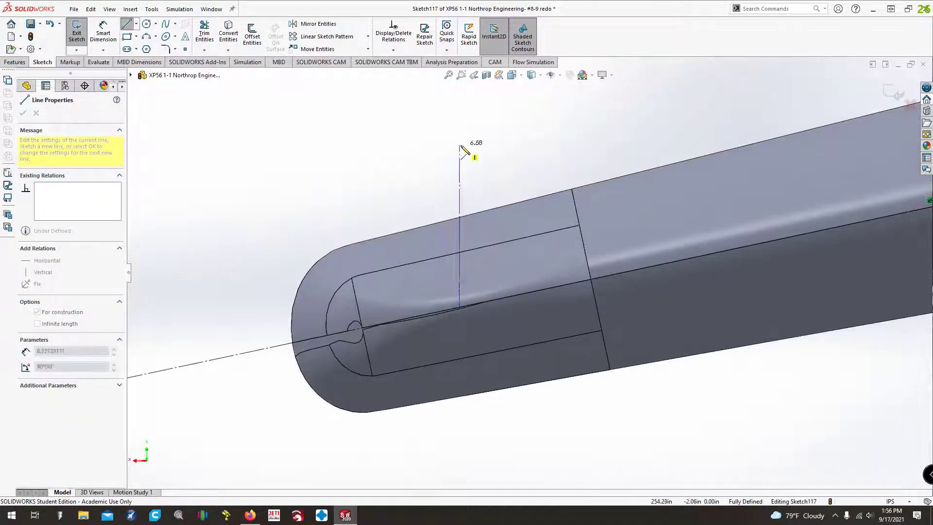
left_click(409, 130)
key("Escape")
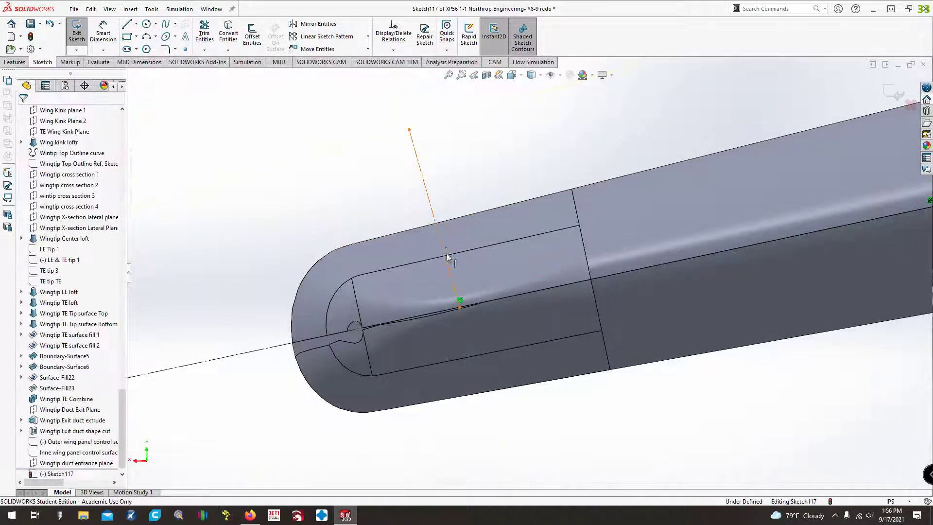
Make the mid-wingtip centerline perpendicular to the extended construction line.
left_click(445, 248)
left_click(263, 349, "ctrl")
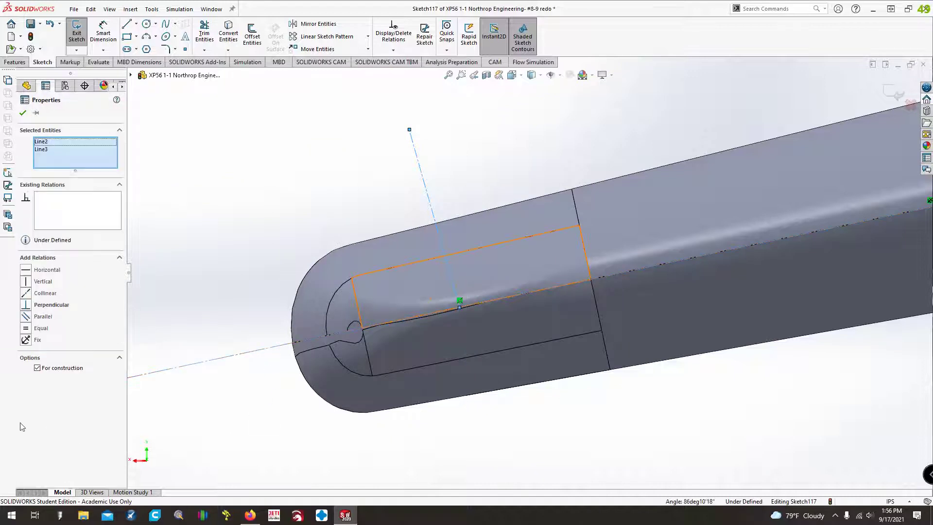
left_click(26, 304)
left_click(207, 259)
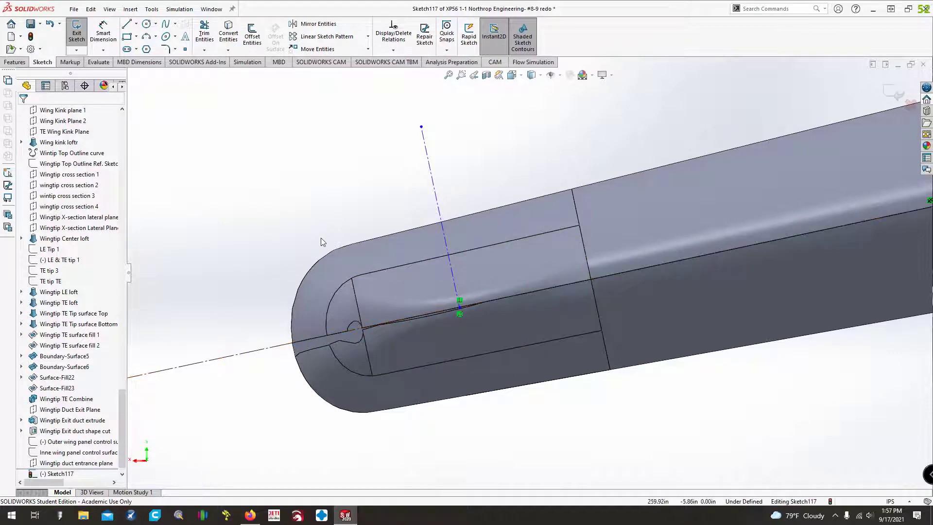
Draw a second centerline about 12.5 in long across the wingtip, just outboard of its joint with the outer wing panel.
left_click(136, 23)
left_click(148, 48)
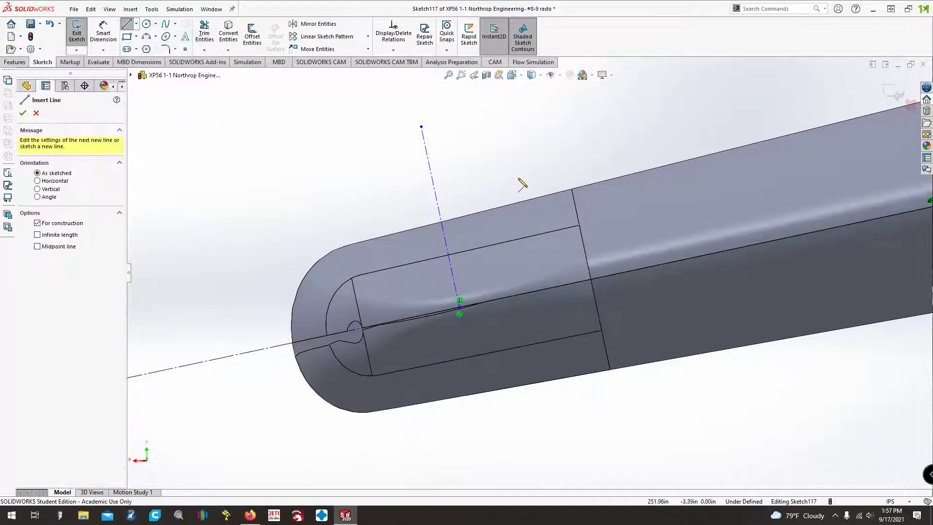
left_click(541, 145)
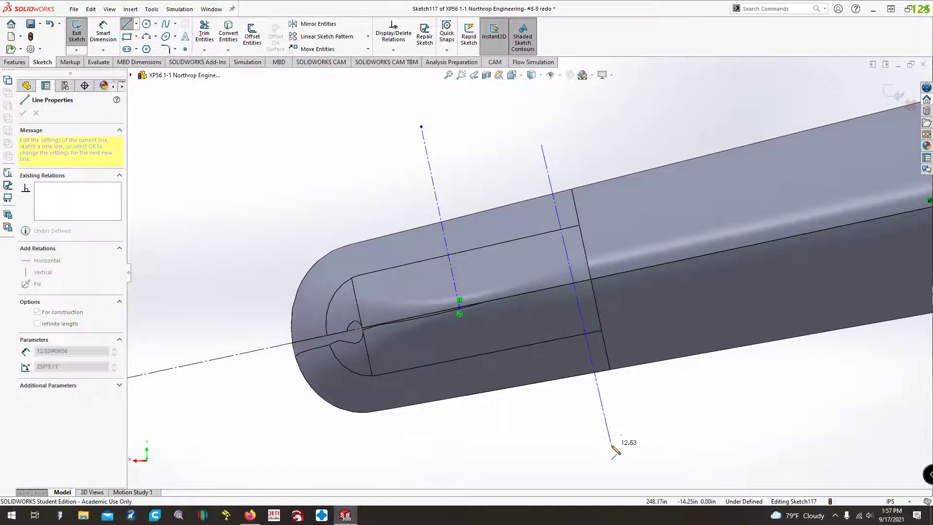
left_click(611, 445)
key("Escape")
Make the second centerline perpendicular to the extended construction line.
left_click(453, 276)
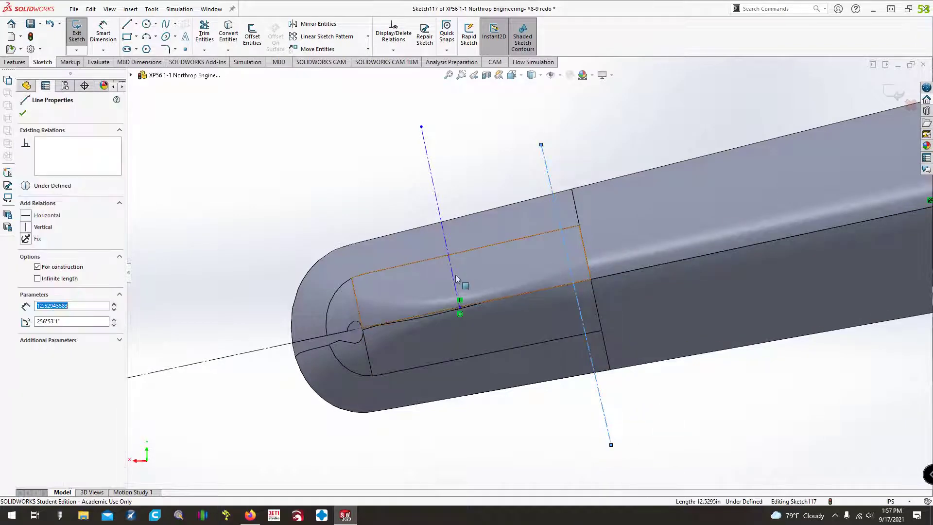
left_click(473, 304, "ctrl")
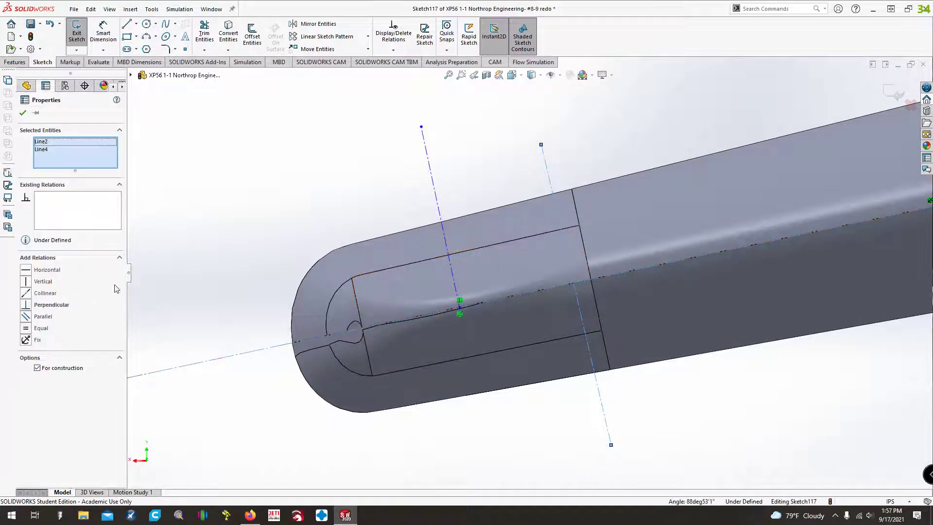
left_click(24, 308)
left_click(150, 264)
Dimension the second centerline 1 in from the leading edge corner where the wingtip meets the outer wing panel.
left_click(104, 33)
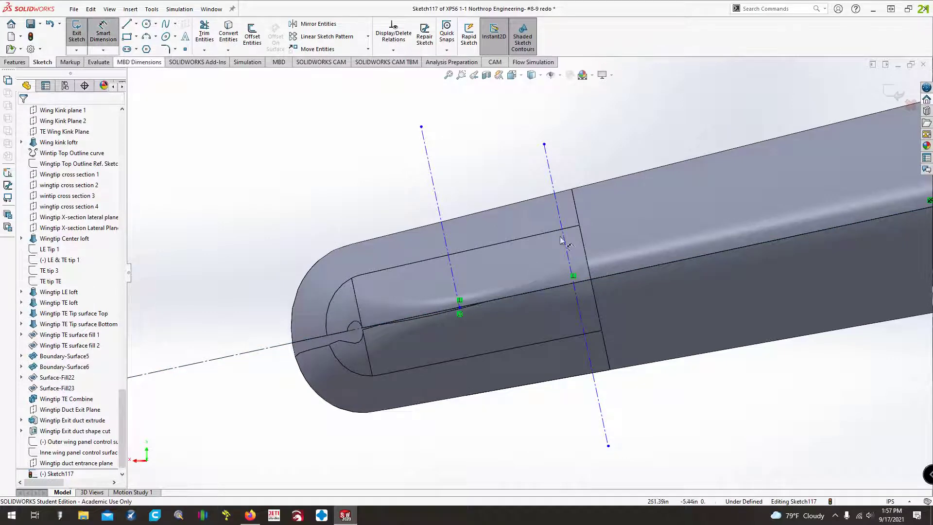
left_click(567, 263)
left_click(590, 279)
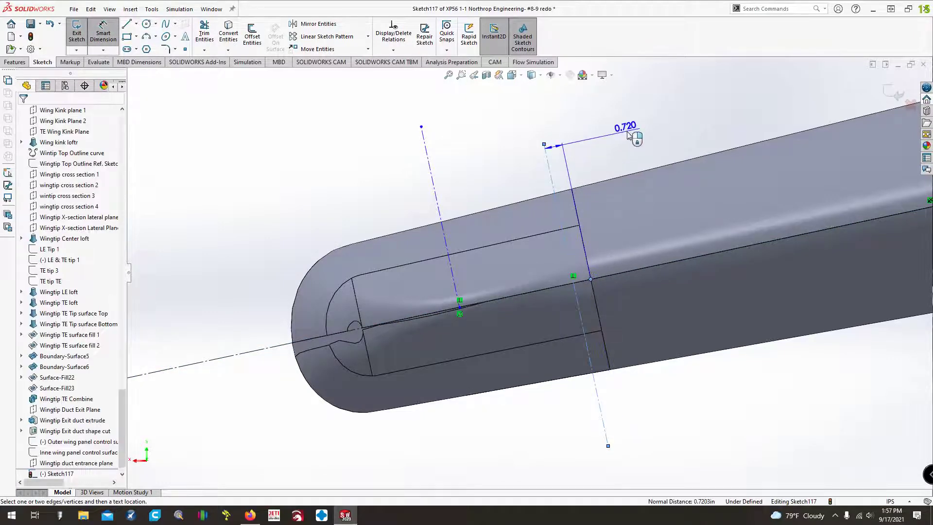
left_click(668, 123)
type("1")
key("Return")
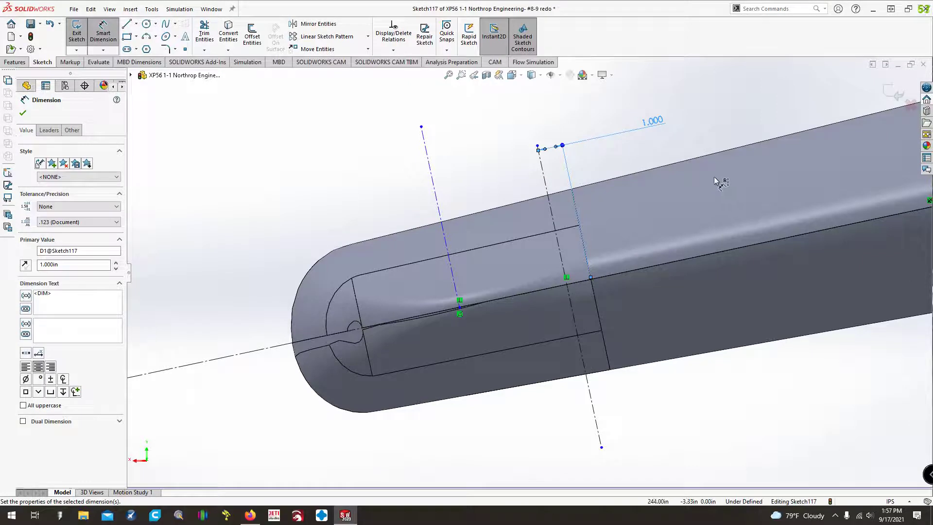
left_click(466, 401)
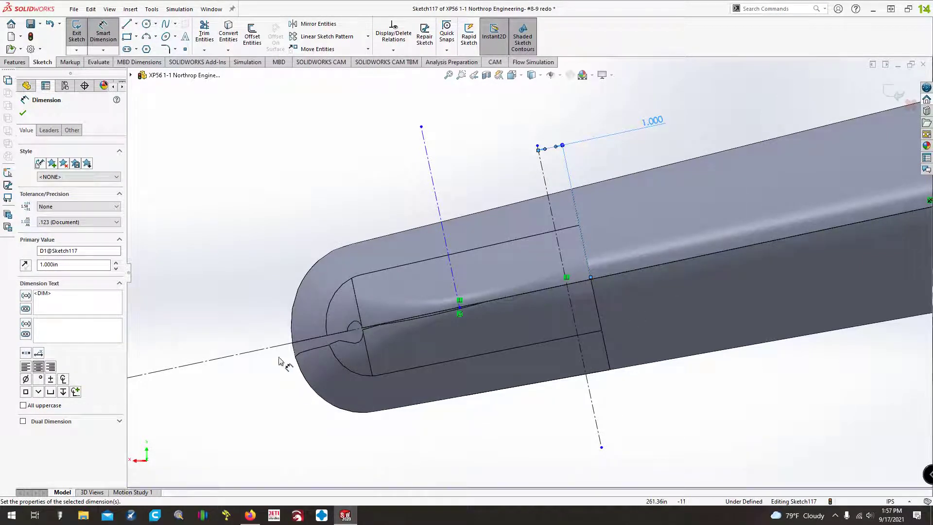
Draw a four-point spline about 4.9 in wide and 2.6 in high, arcing from near the second centerline's seam crossing up to the mid-wingtip centerline.
left_click(166, 25)
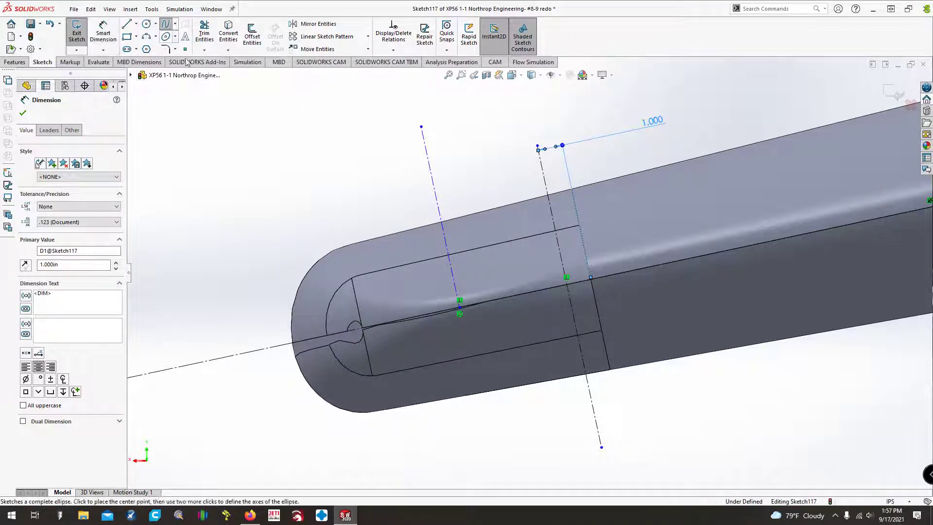
left_click(564, 286)
left_click(542, 250)
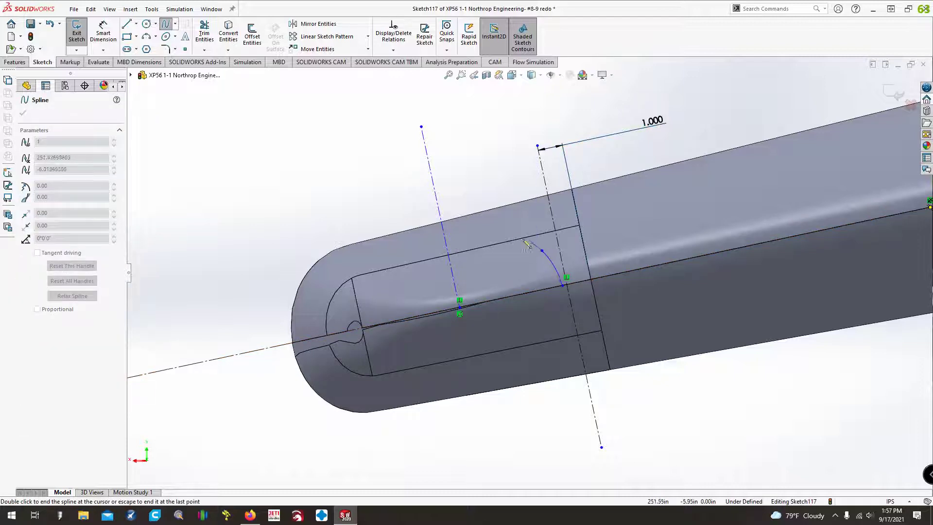
left_click(499, 228)
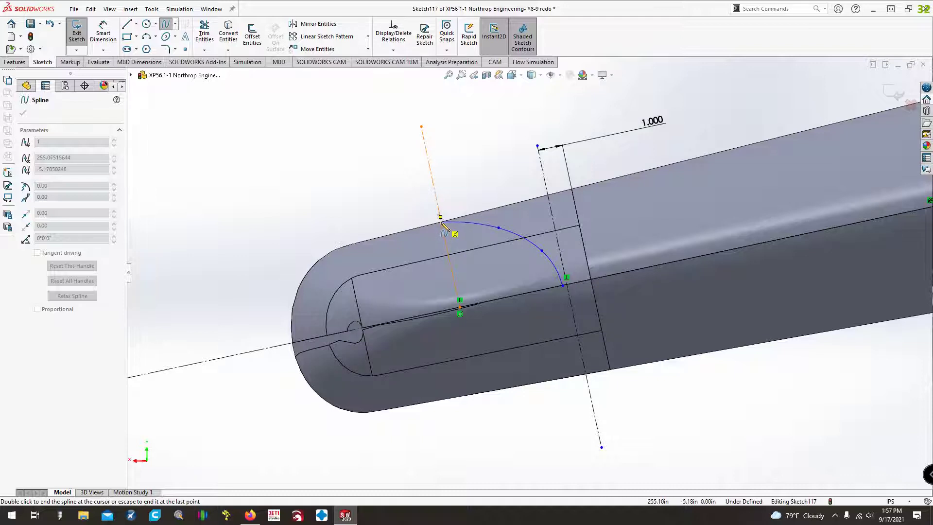
left_click(441, 222)
key("Escape")
Make the spline's lower endpoint coincident with the second centerline.
left_click(563, 286)
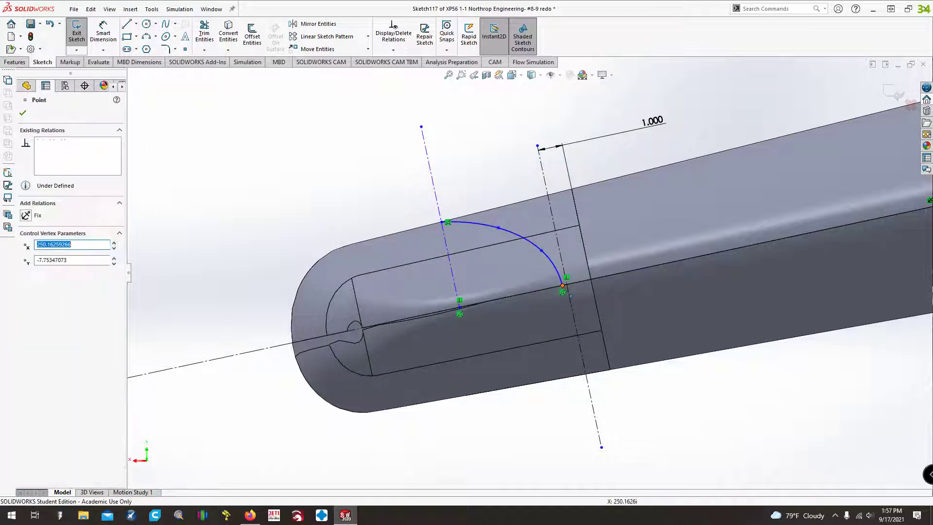
left_click(572, 300, "ctrl")
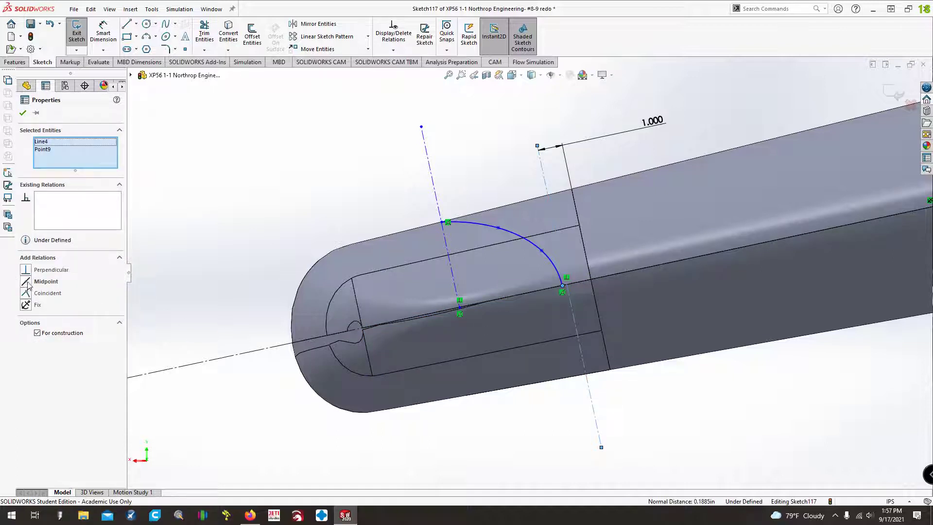
left_click(31, 295)
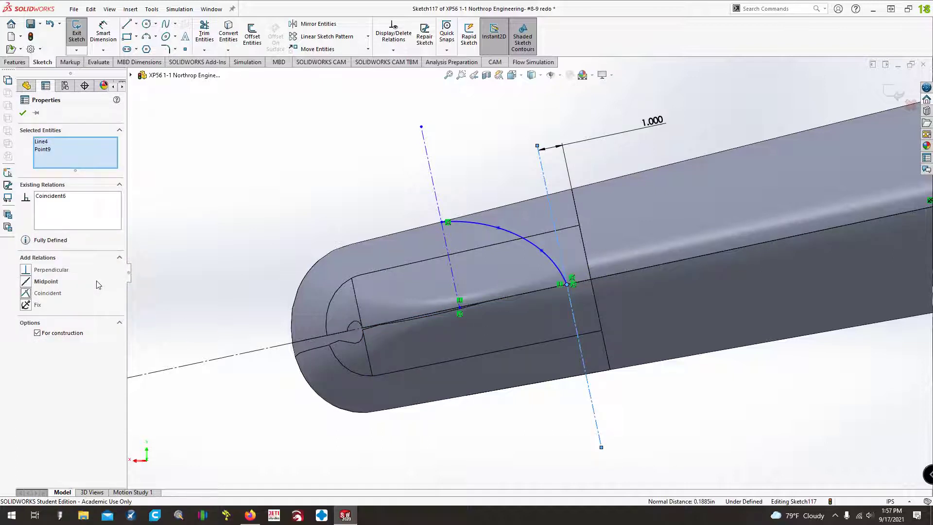
Move the spline's upper endpoint about 0.16 in down the mid-wingtip centerline, just inside the wingtip's upper edge.
left_click(442, 222)
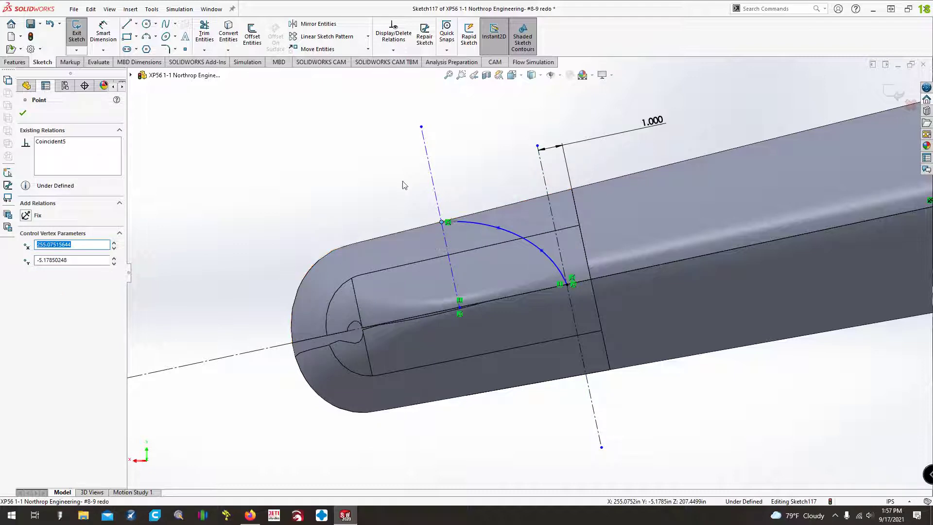
left_click(404, 185)
left_click(442, 225)
left_click_drag(444, 229, 444, 231)
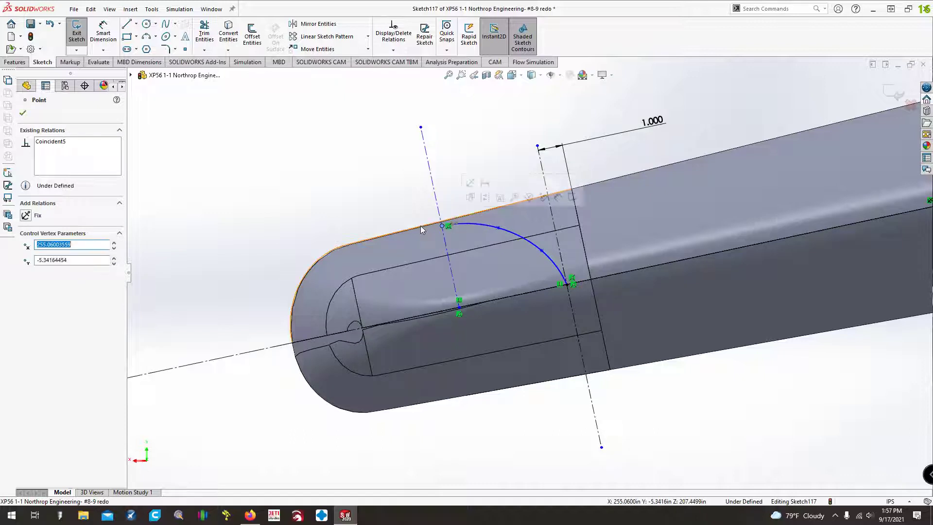
left_click(269, 214)
Convert the wingtip's upper silhouette edge into the sketch and make the resulting curve fixed construction geometry.
left_click(228, 33)
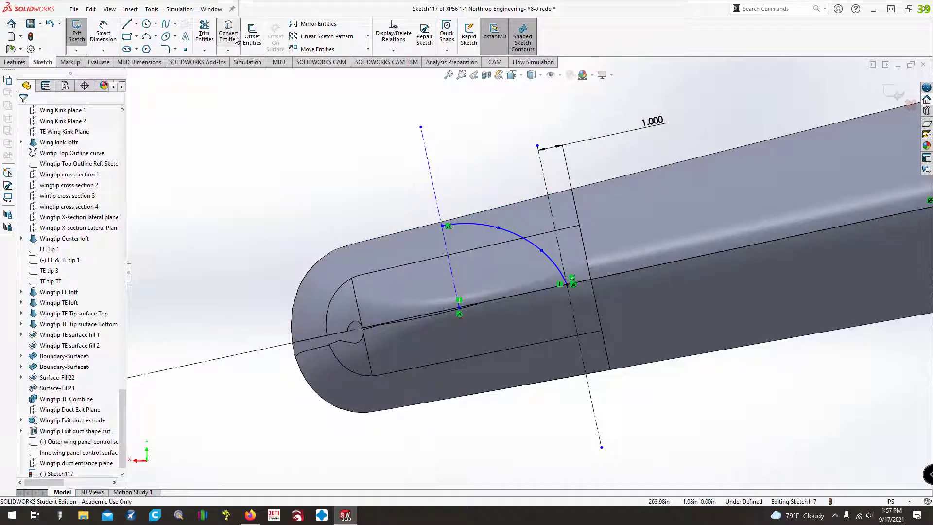
left_click(387, 234)
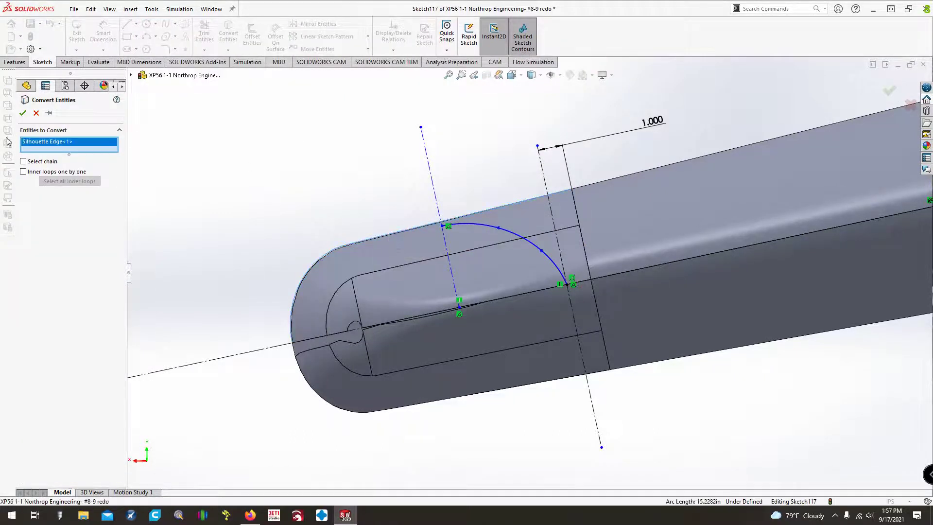
left_click(23, 113)
left_click(333, 250)
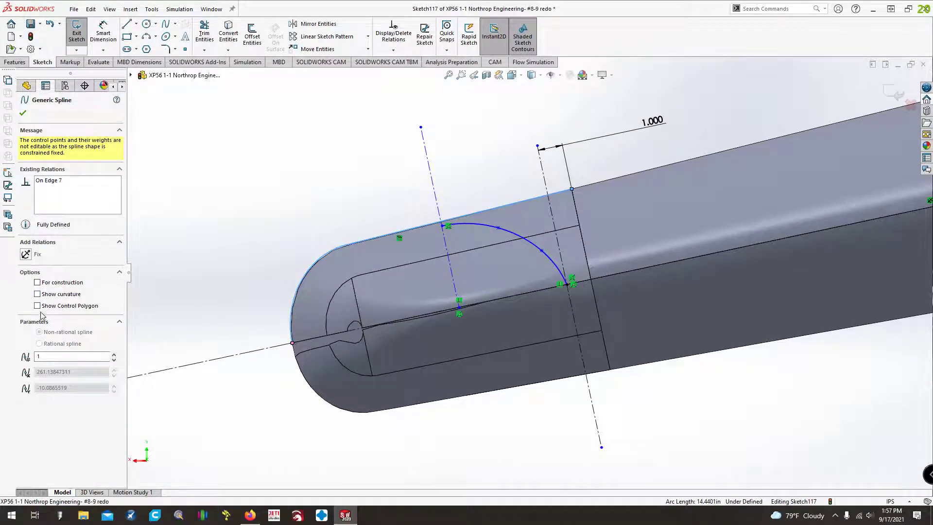
left_click(28, 254)
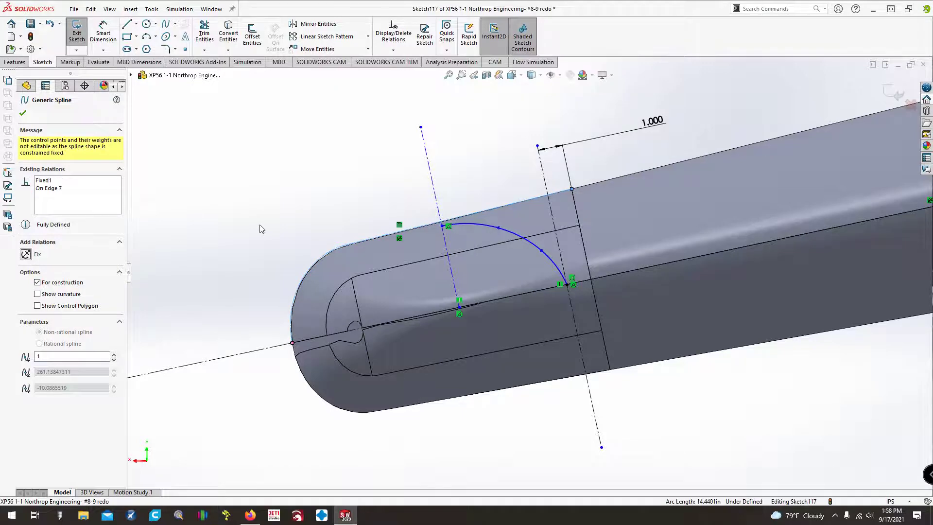
left_click(261, 227)
Try to dimension the spline's upper endpoint from the converted wingtip edge.
left_click(105, 37)
left_click(434, 225)
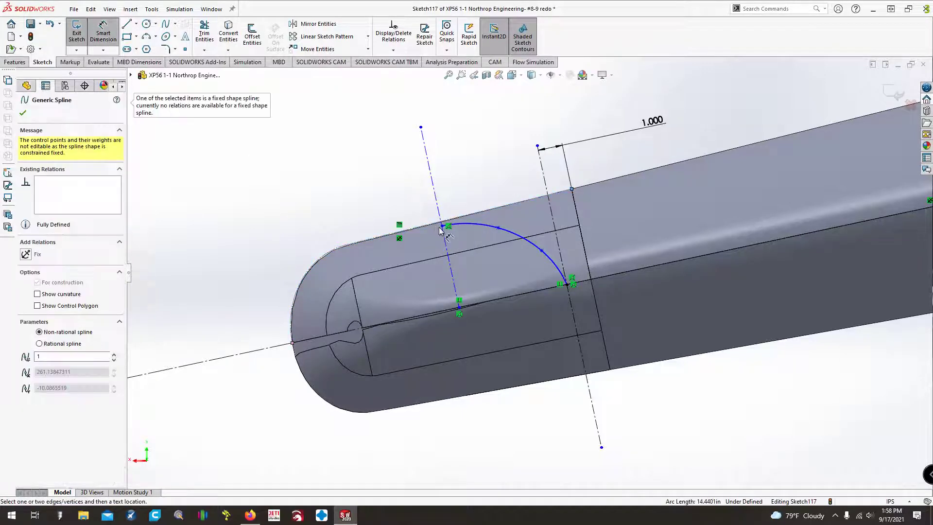
left_click(442, 226)
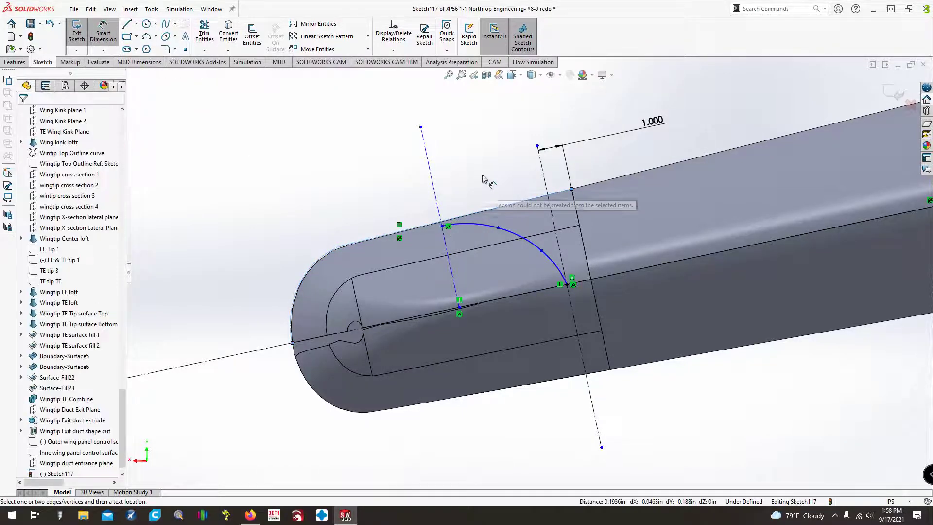
left_click(336, 179)
left_click(442, 226)
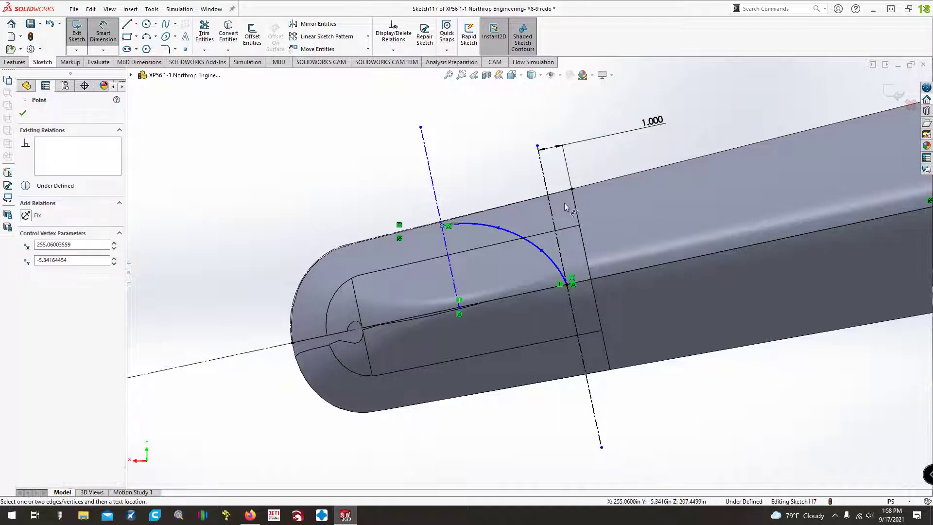
left_click(565, 192)
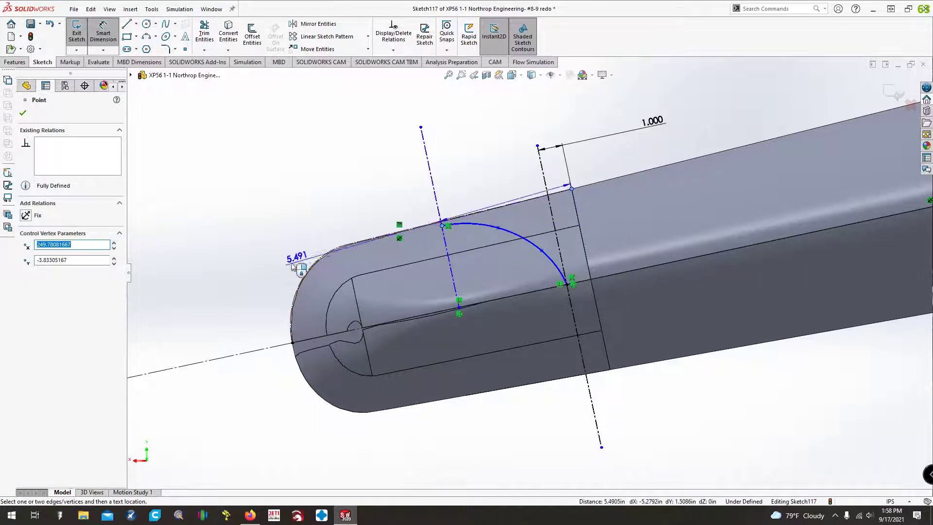
key("Escape")
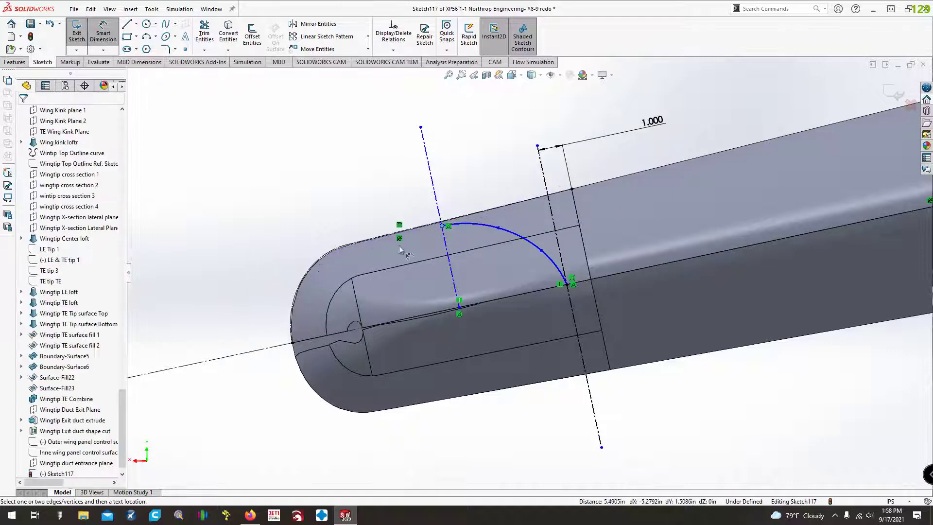
Move the spline's upper endpoint further down the mid-wingtip centerline and try to dimension it from the converted edge's inboard end.
left_click(443, 226)
left_click_drag(442, 226, 446, 238)
left_click(103, 33)
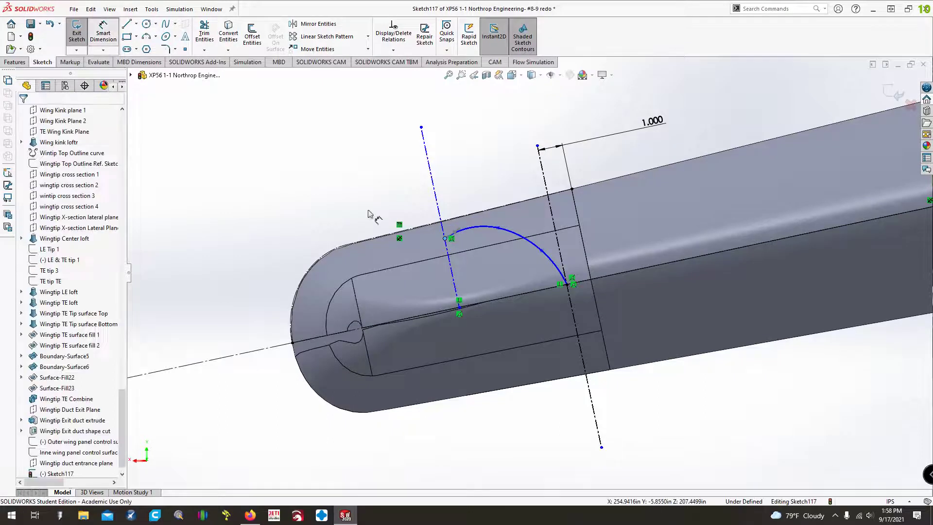
left_click(446, 239)
left_click(572, 189)
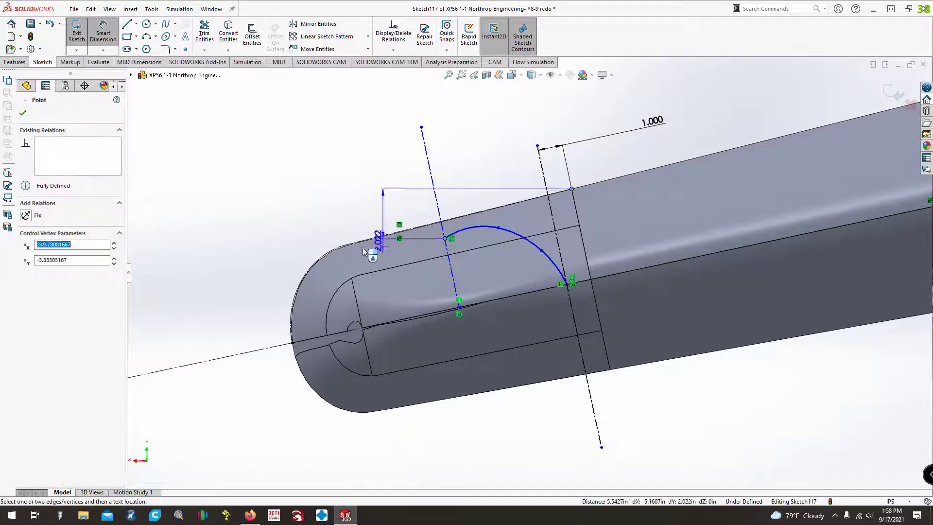
left_click(446, 239)
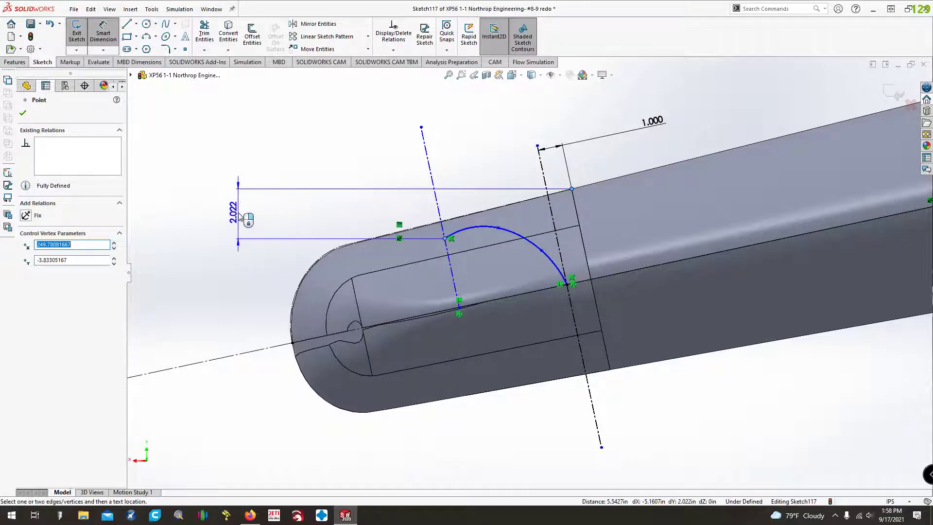
key("Escape")
key("Escape")
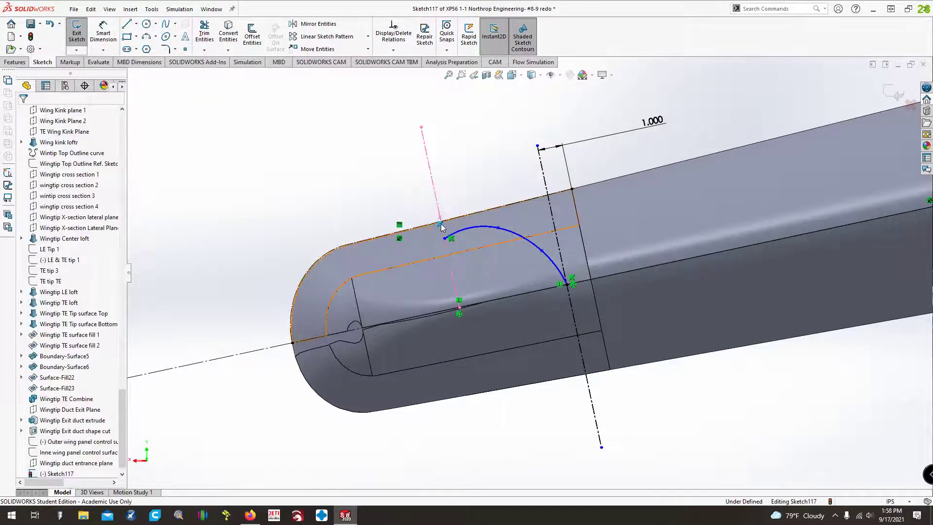
Make the midpoint of the mid-wingtip centerline coincident with the converted upper wingtip edge.
left_click(442, 223)
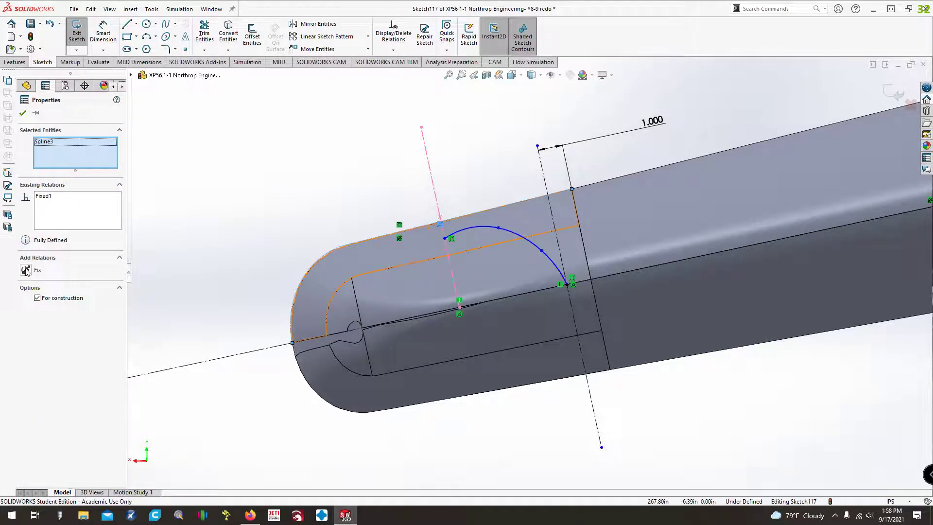
key("Escape")
left_click(448, 220)
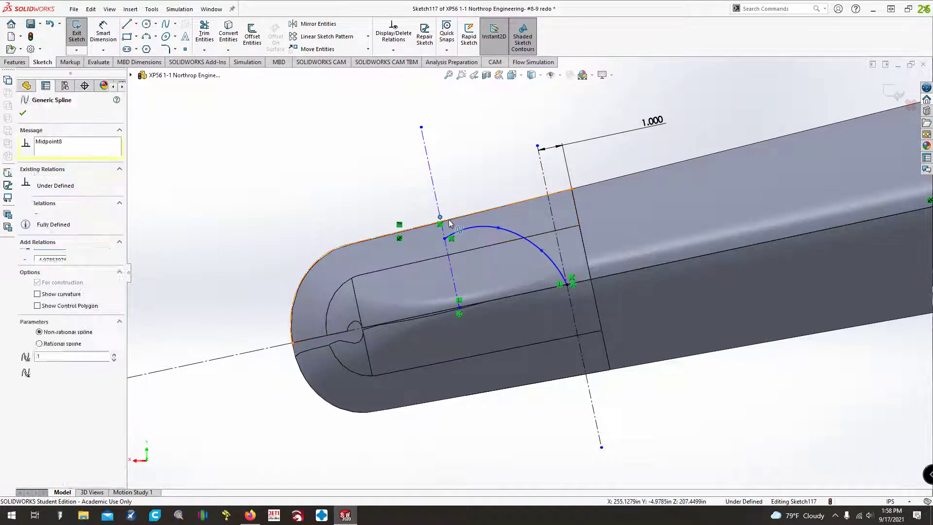
left_click(28, 270)
key("Escape")
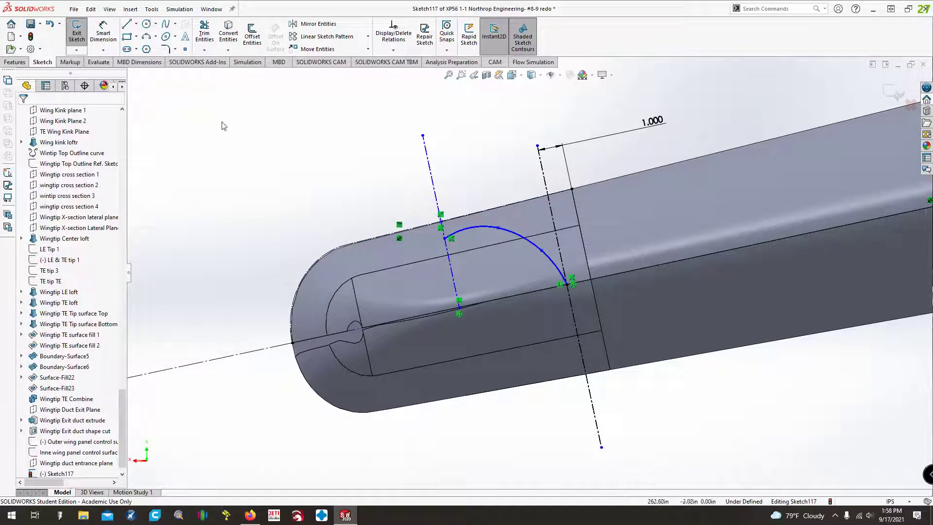
Dimension the spline's upper endpoint 3/4 in from the mid-wingtip centerline's midpoint on the converted edge.
left_click(103, 32)
left_click(441, 223)
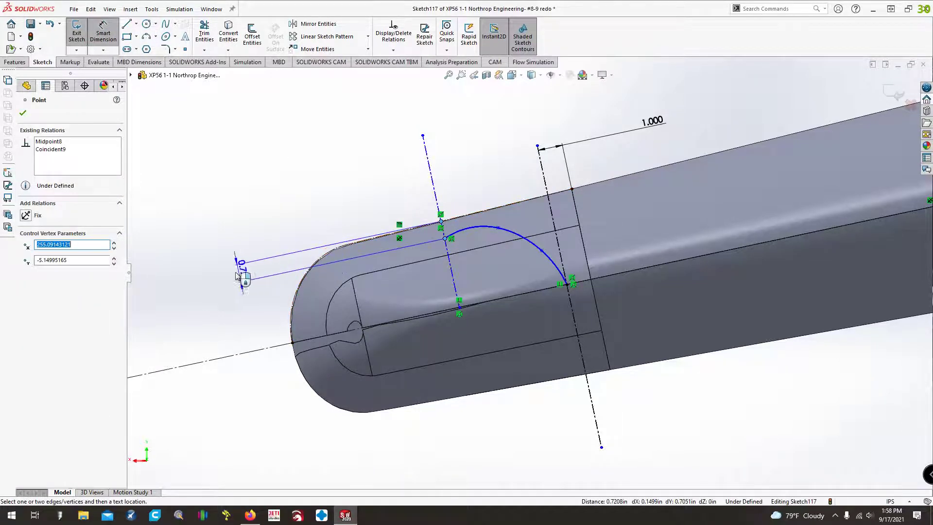
left_click(236, 275)
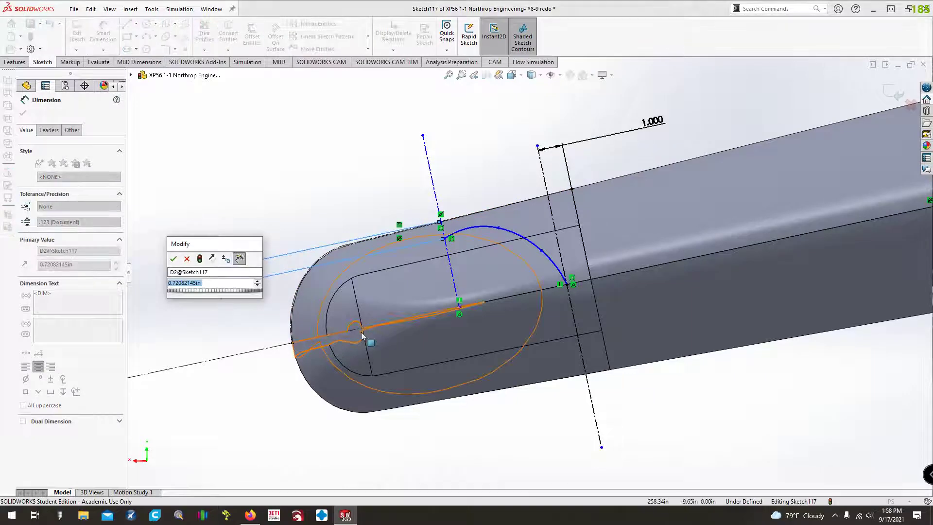
type(".75")
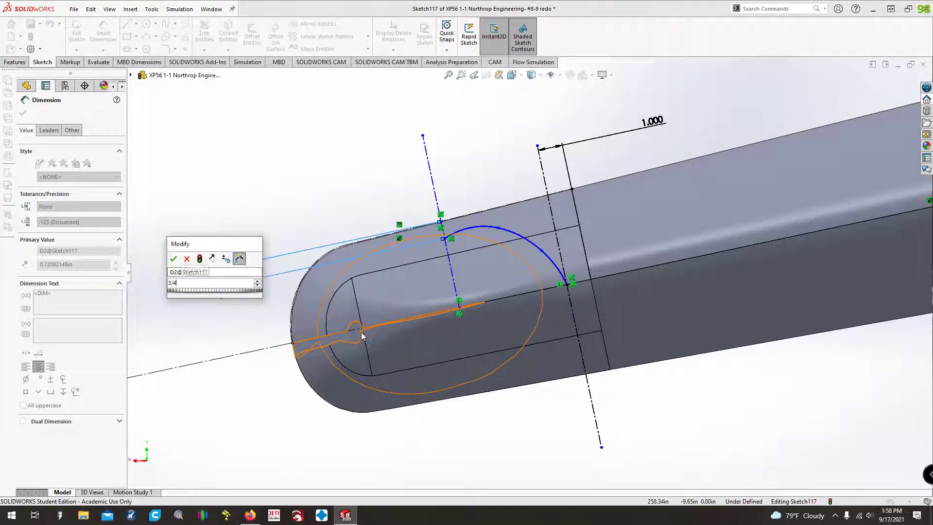
key("Return")
key("Escape")
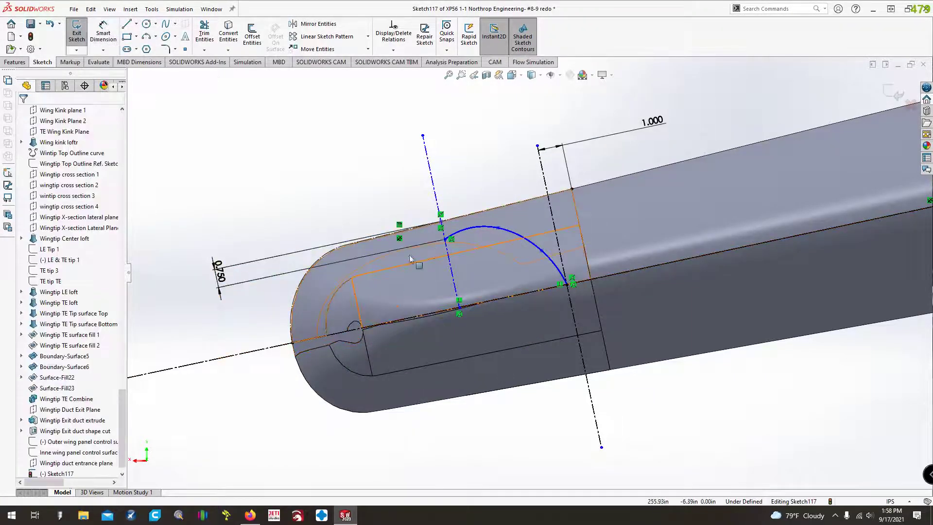
Change the spline endpoint's offset from the wingtip edge to 3/8 in and further reduce it to 0.25 in.
left_click(225, 280)
key("ctrl+a")
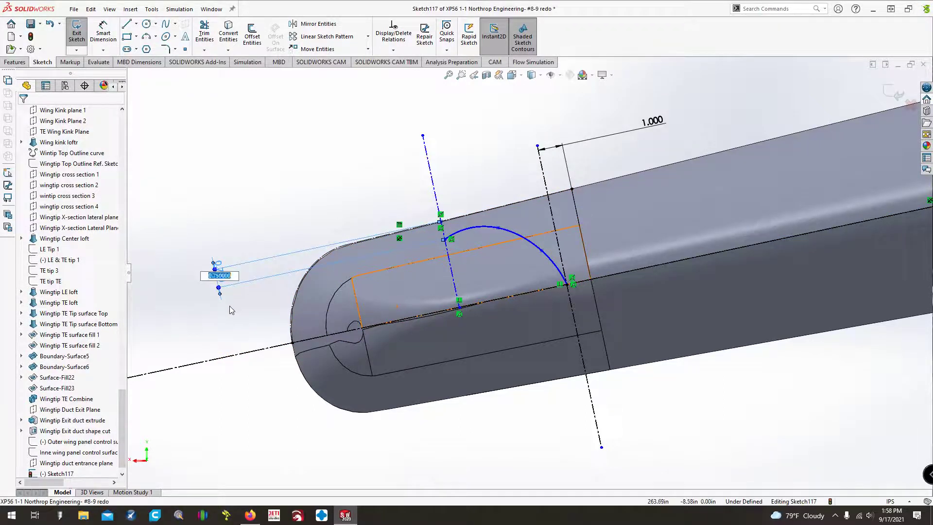
type("3/8")
key("Return")
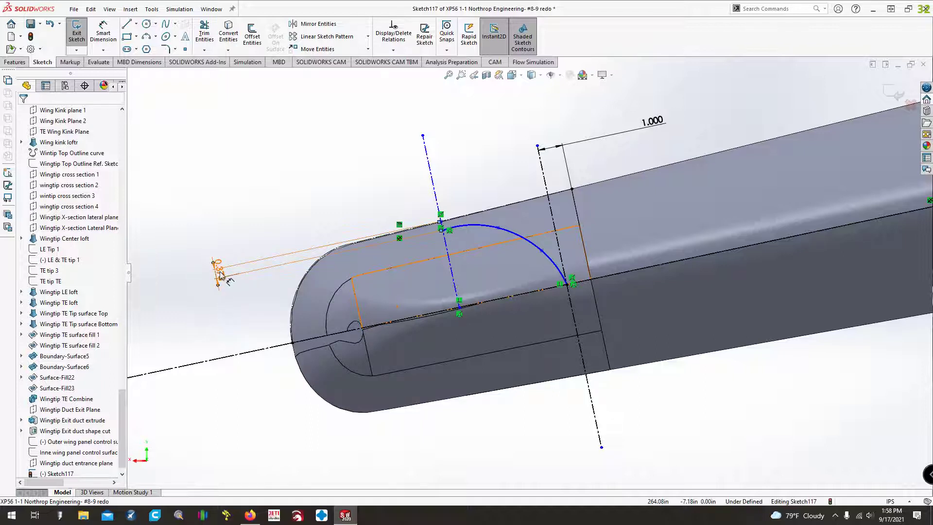
type("1/4")
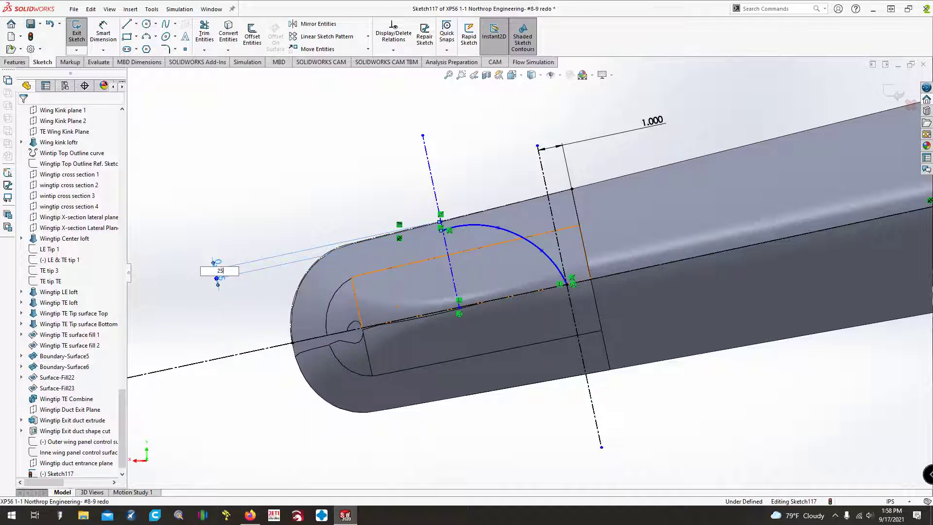
key("Return")
Reshape the spline by moving its two interior points to about X 251.18, Y -6.06 and X 252.99, Y -5.36.
scroll(506, 238, "down", 4)
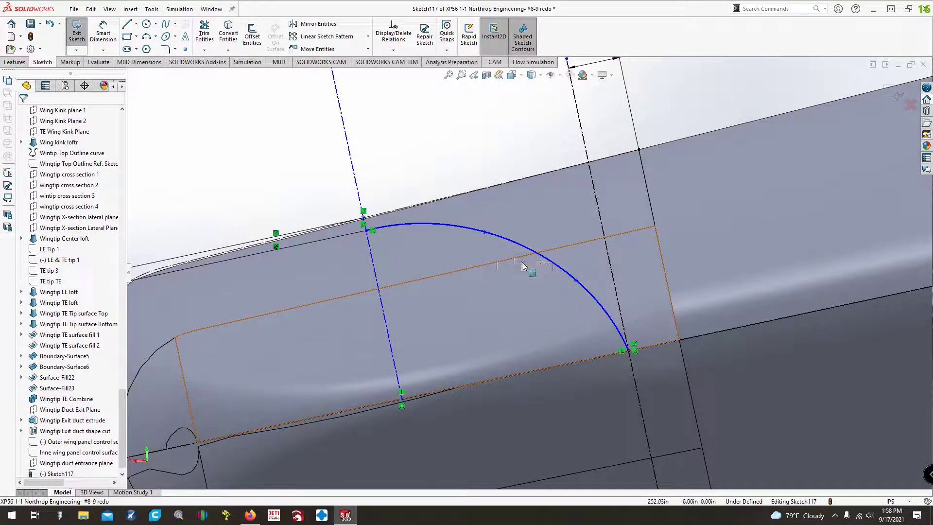
left_click_drag(576, 281, 567, 265)
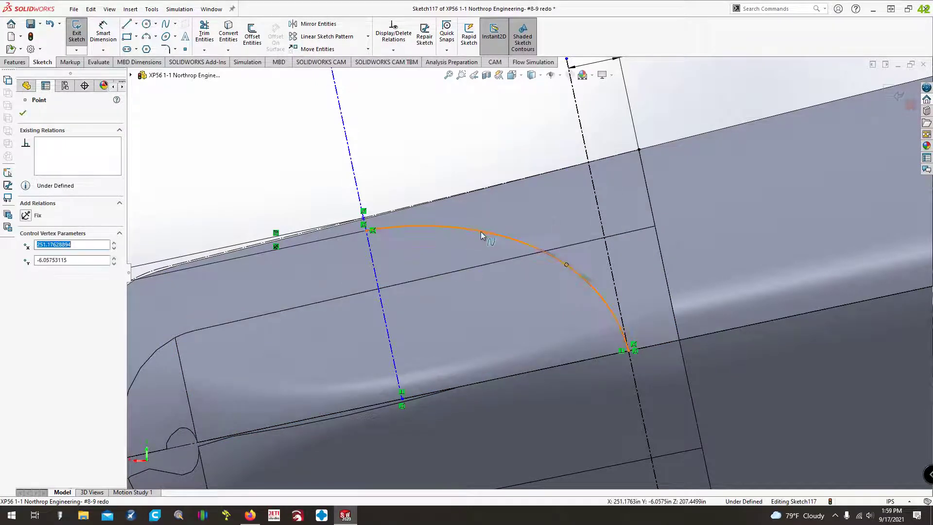
left_click_drag(484, 232, 472, 229)
scroll(240, 198, "down", 2)
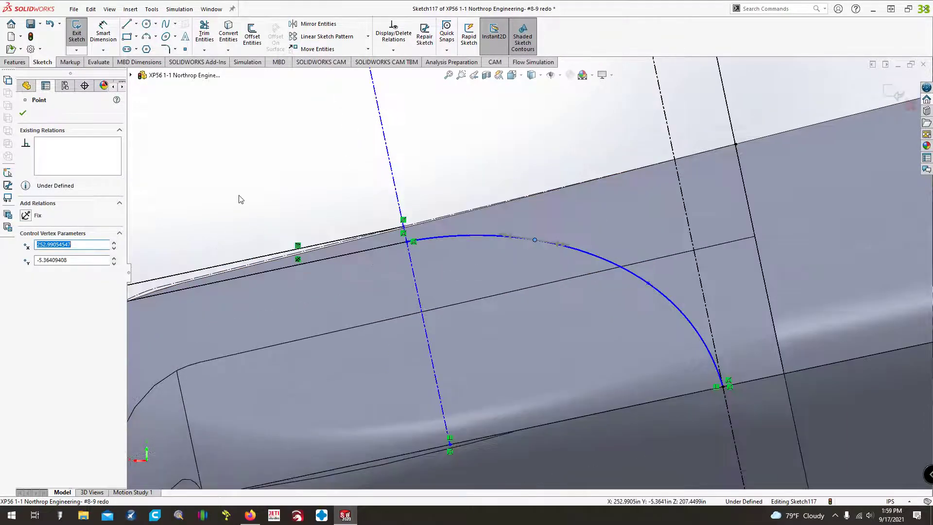
scroll(239, 200, "up", 3)
scroll(239, 200, "up", 1)
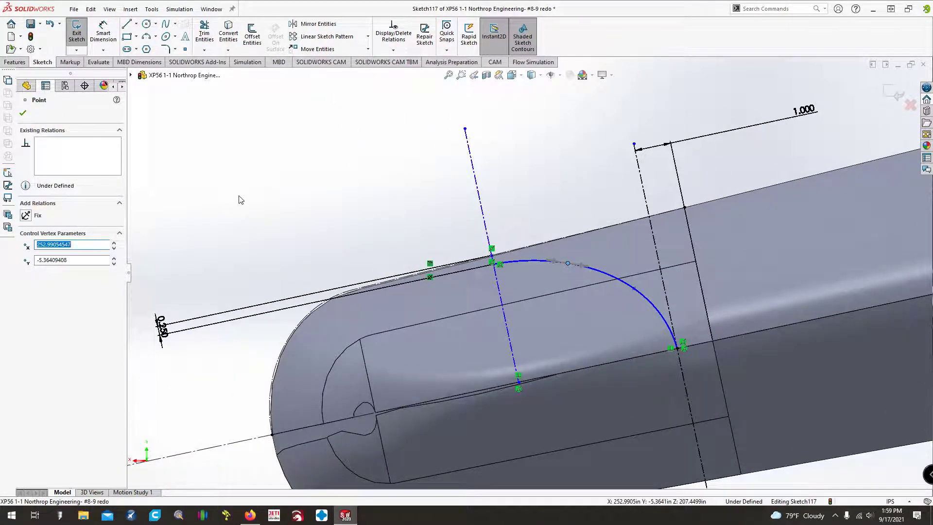
Move the spline's lower interior point to about X 250.4, Y -6.83 and its upper interior point slightly upward and toward the mid-wingtip centerline.
left_click(334, 197)
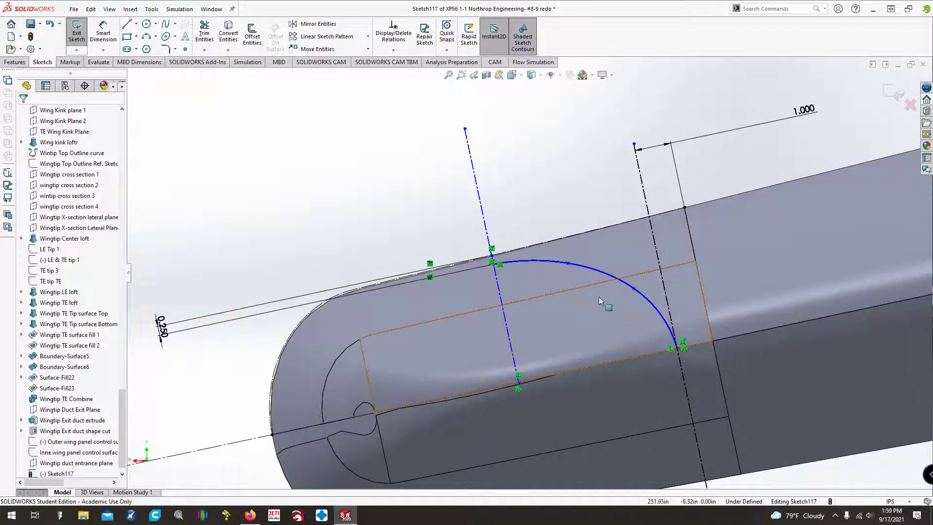
left_click(634, 289)
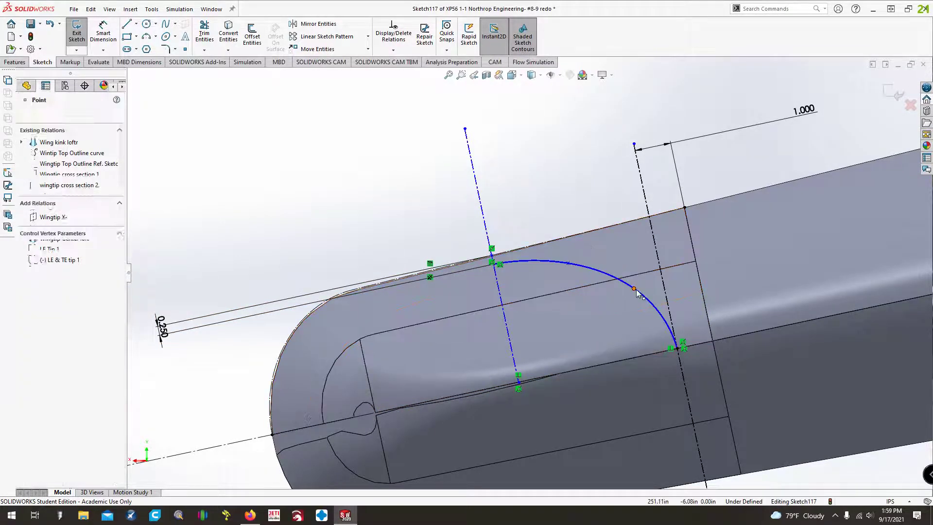
left_click_drag(637, 293, 664, 321)
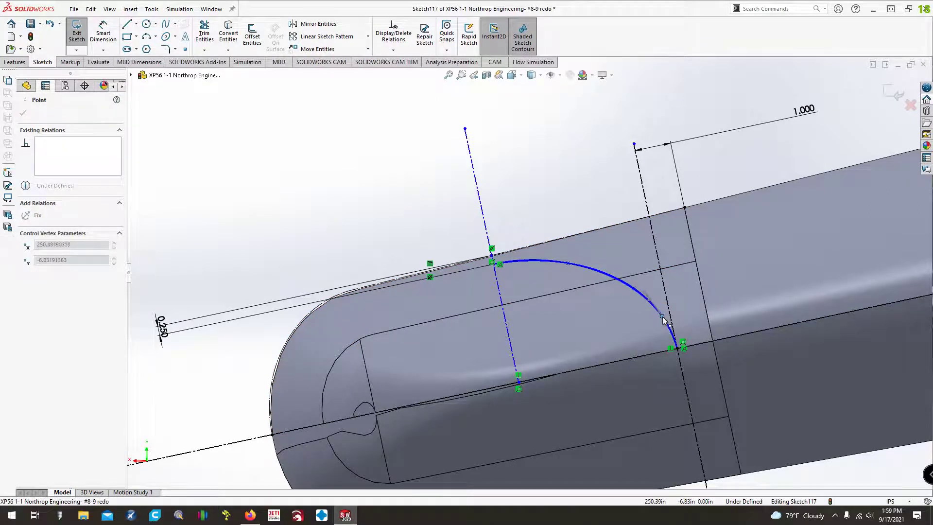
left_click(546, 261)
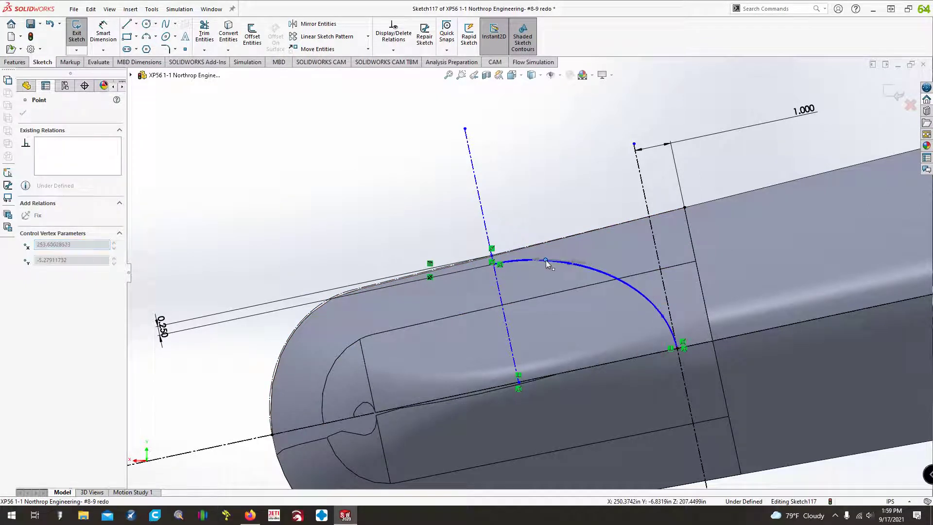
left_click_drag(547, 263, 542, 255)
key("Escape")
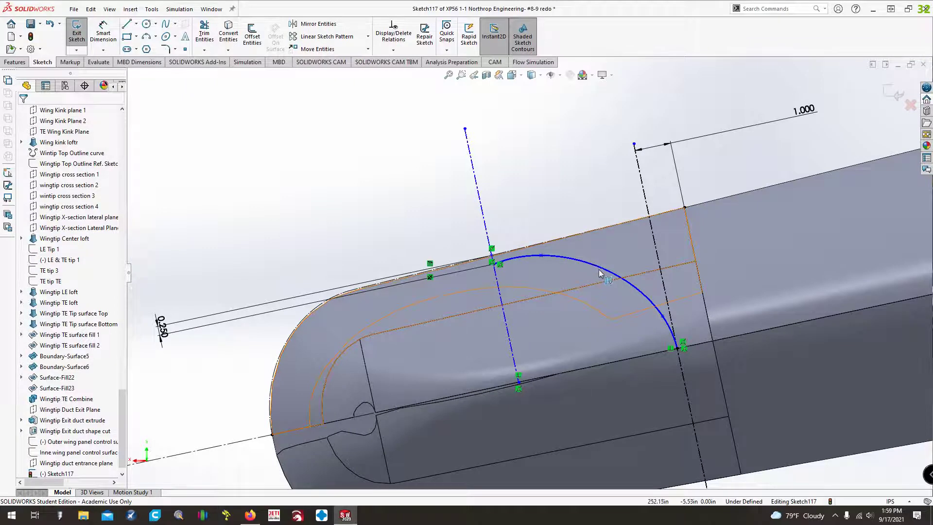
Insert an additional spline point between the two interior points at about X 251.75, Y -5.59.
right_click(600, 270)
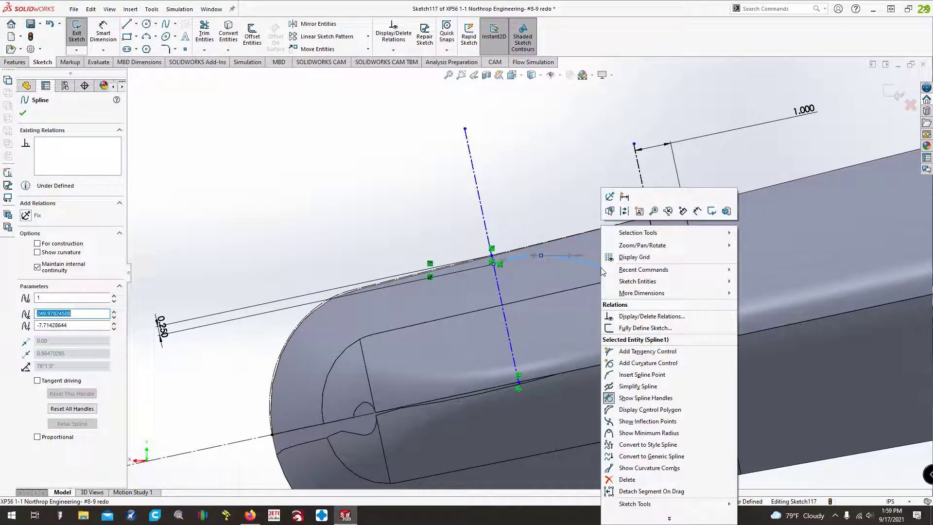
left_click(636, 375)
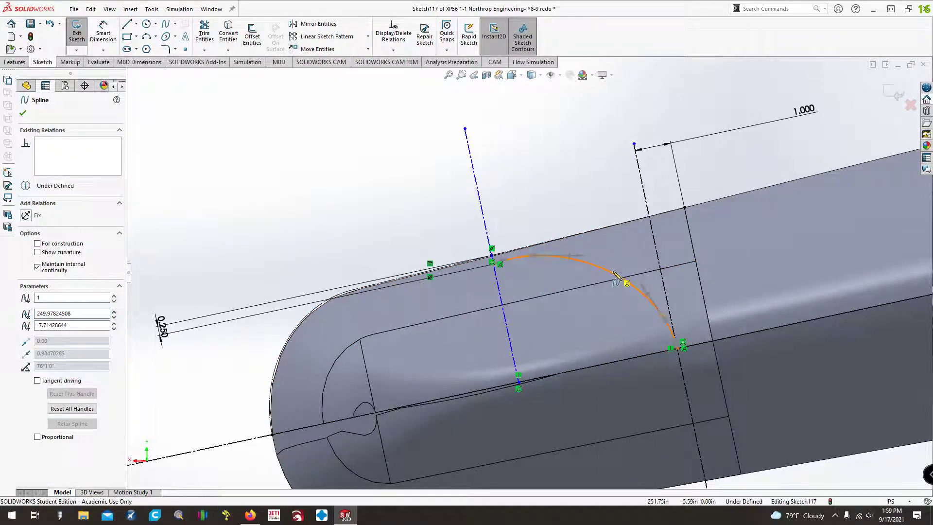
key("Escape")
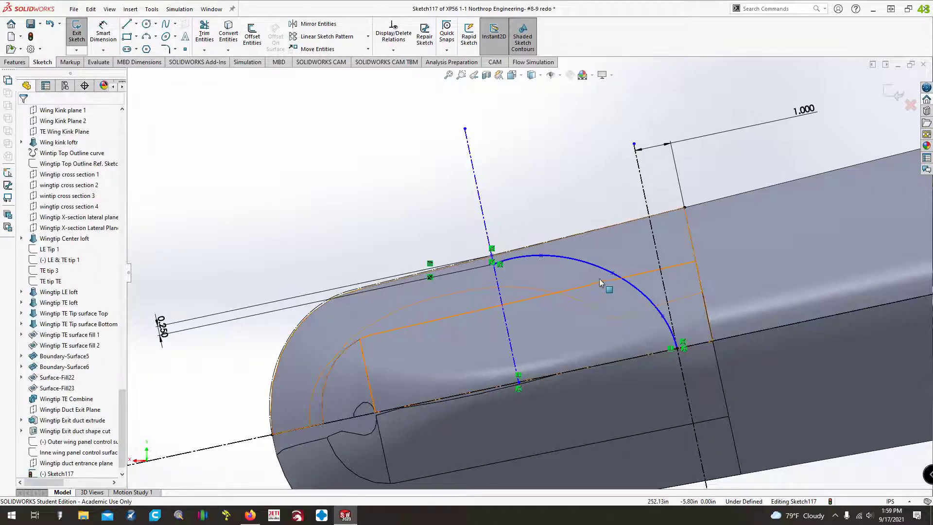
Adjust the spline's interior points, moving the lower one to about X 250.43, Y -6.75 and the upper one to about X 253.31, Y -5.29.
left_click_drag(612, 276, 545, 261)
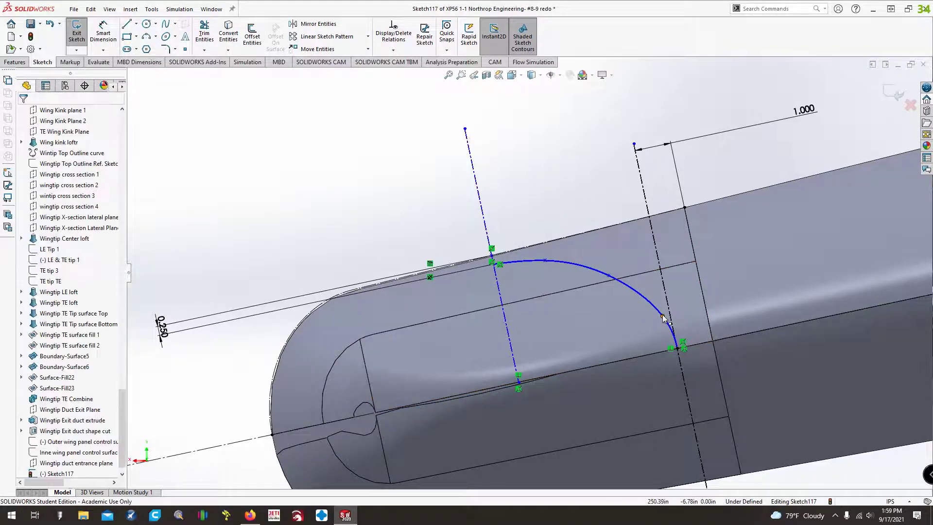
mouse_move(663, 317)
left_mouse_down()
mouse_move(654, 307)
mouse_move(656, 315)
left_mouse_up()
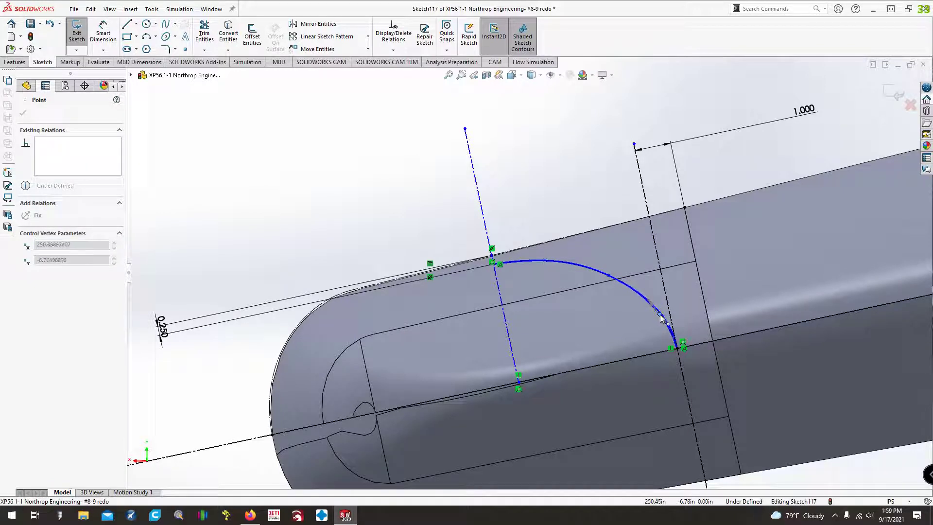
left_click_drag(661, 316, 664, 318)
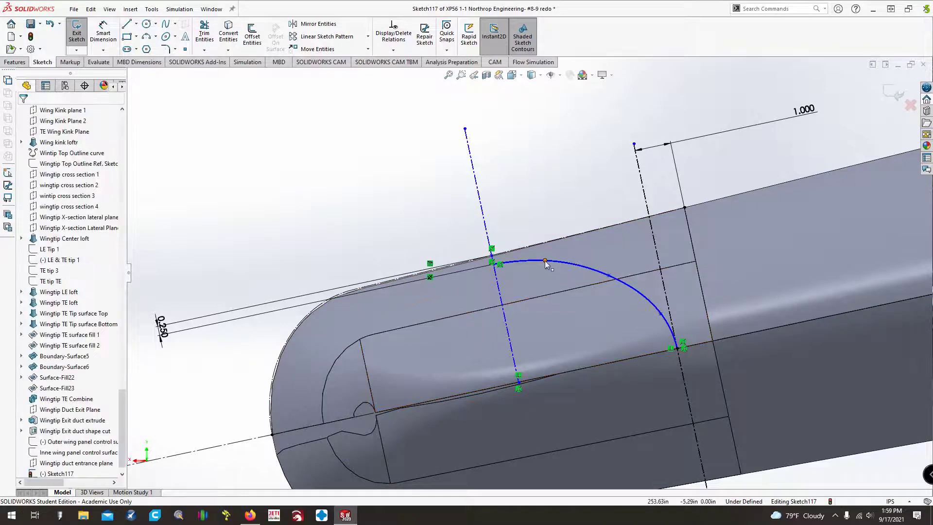
left_click(546, 260)
left_click_drag(547, 261, 555, 261)
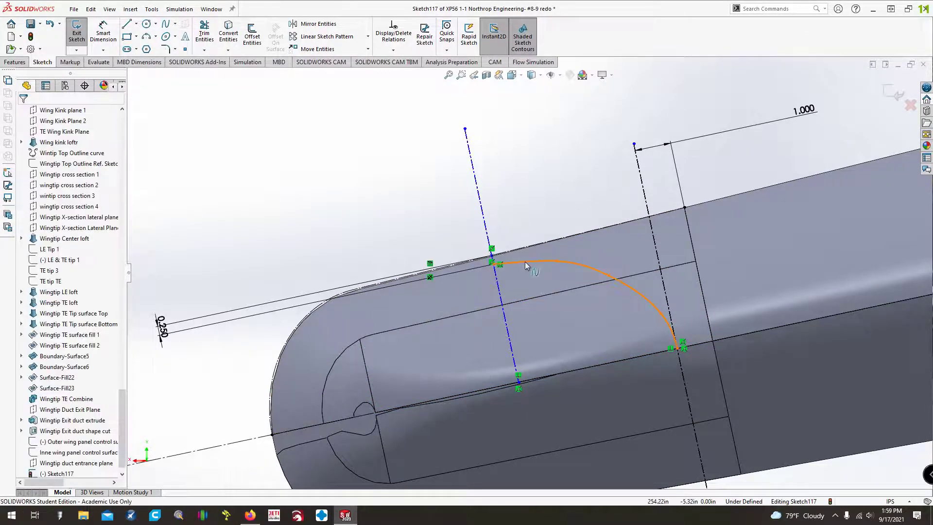
Refine the spline by shifting its middle point outward, its upper point toward the centerline and its lower point to about X 250.31, Y -6.82.
left_click(609, 277)
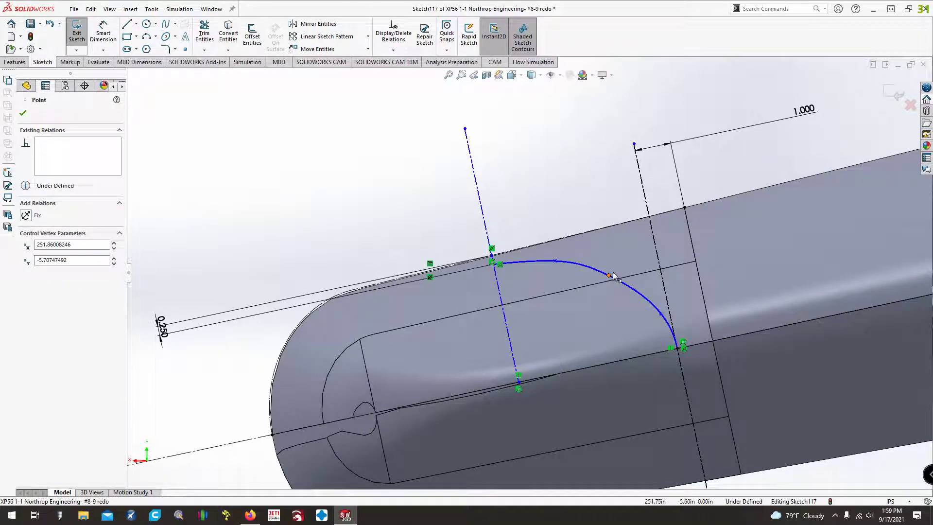
left_click_drag(608, 275, 615, 277)
left_click(558, 203)
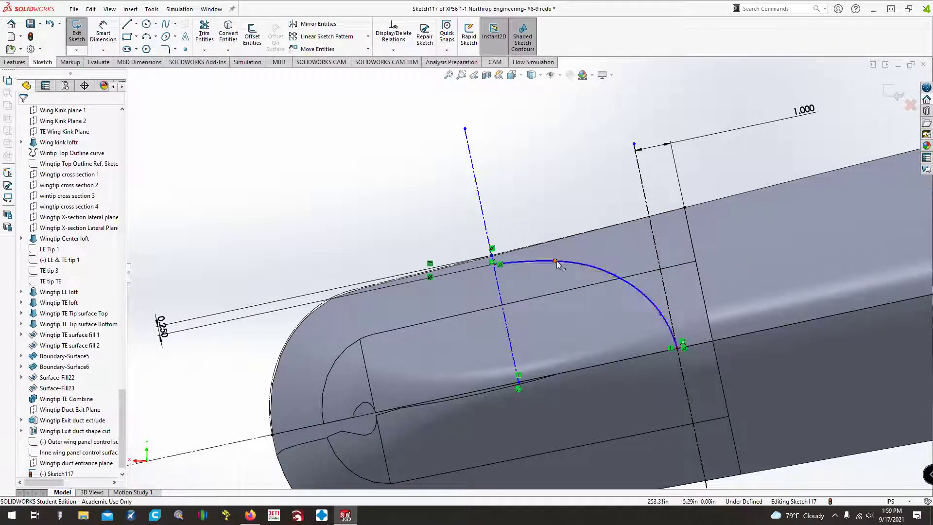
left_click_drag(557, 264, 543, 263)
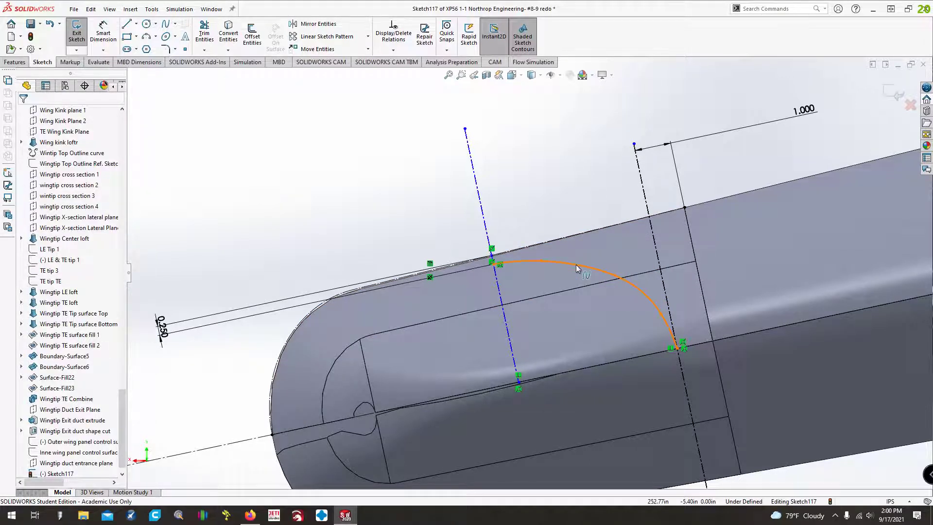
left_click(662, 314)
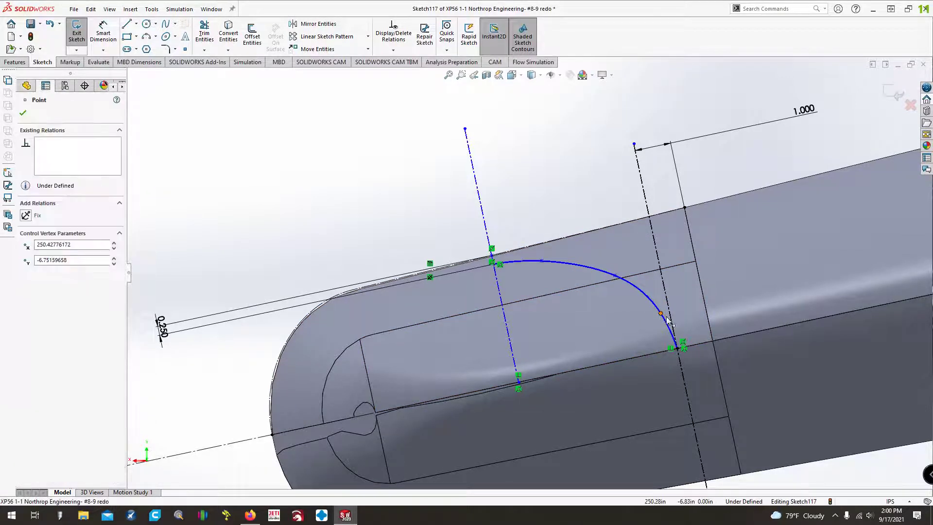
left_click_drag(666, 317, 665, 316)
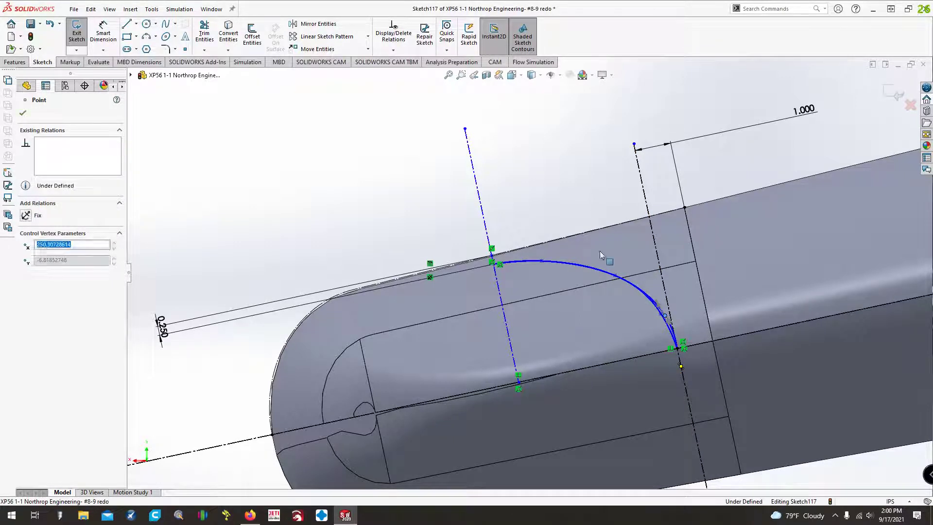
key("Escape")
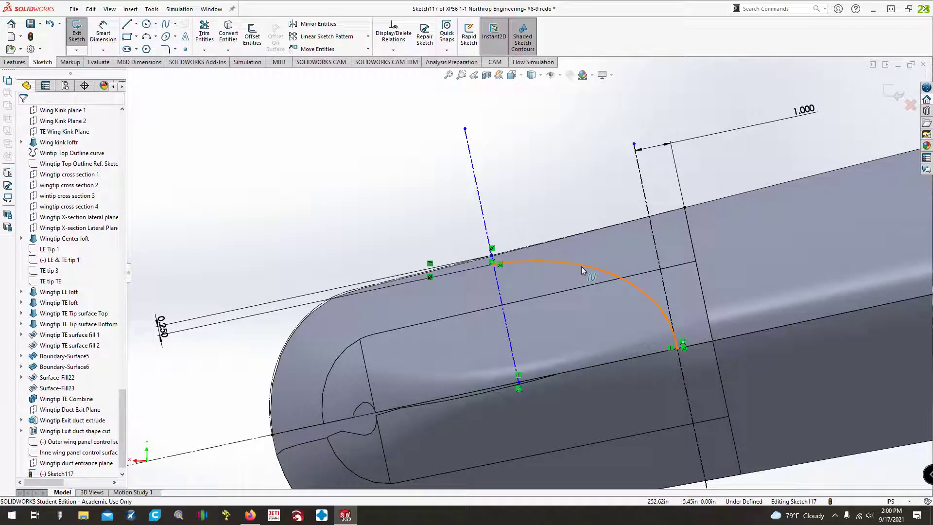
Mirror the shaped spline about the mid-wingtip centerline, keeping the original as a copy.
left_click(573, 262)
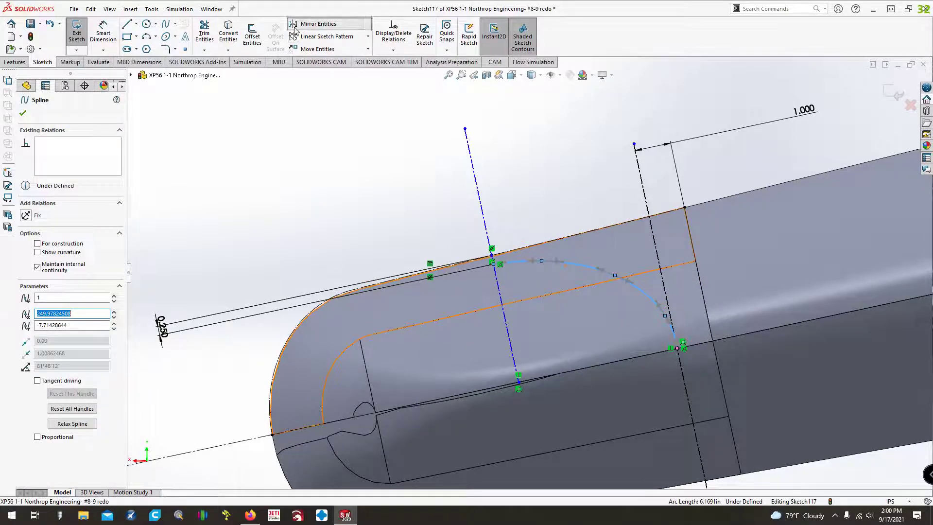
left_click(311, 23)
left_click(85, 234)
left_click(490, 241)
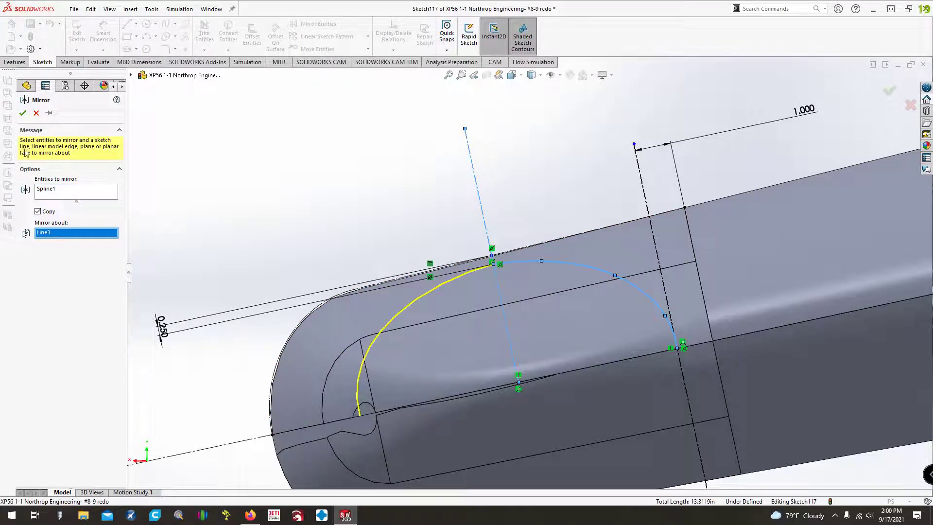
left_click(22, 113)
scroll(247, 215, "up", 2)
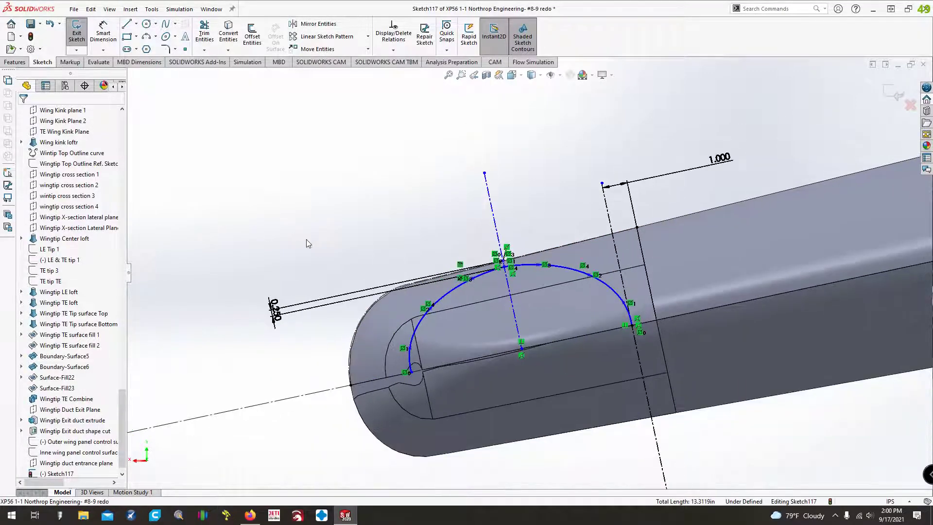
left_click(311, 23)
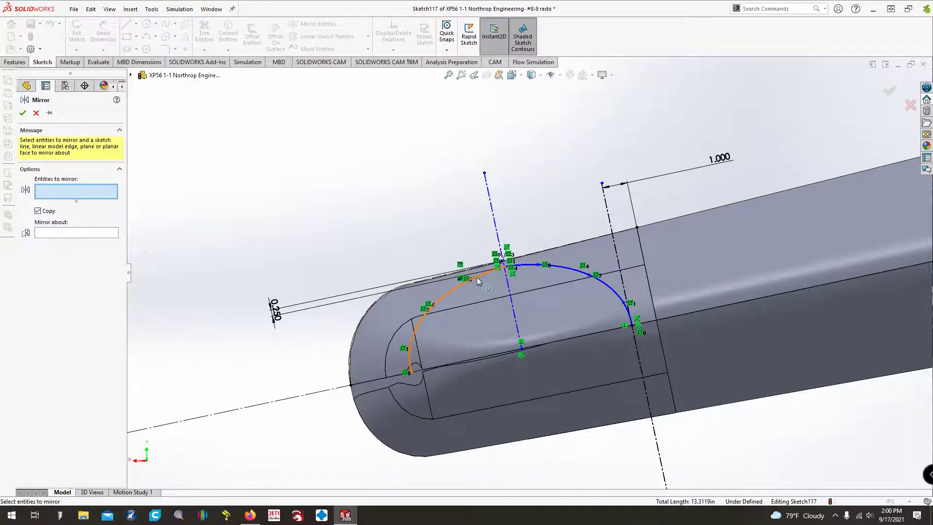
left_click(477, 277)
left_click(566, 269)
left_click(71, 242)
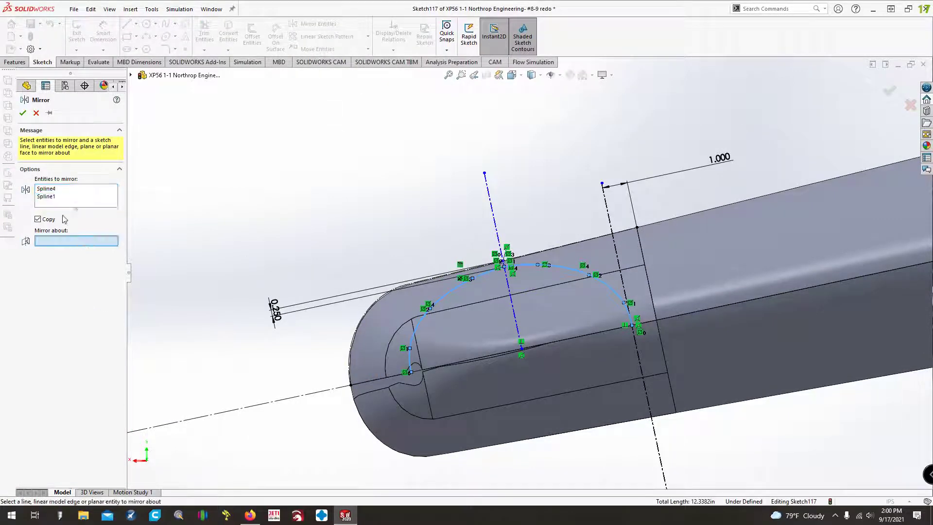
left_click(36, 113)
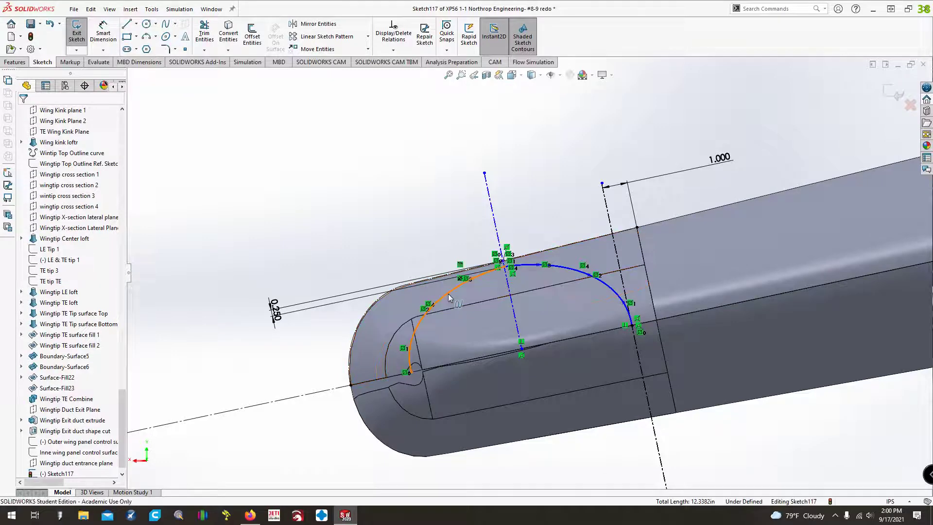
left_click(449, 297)
left_click(564, 266, "ctrl")
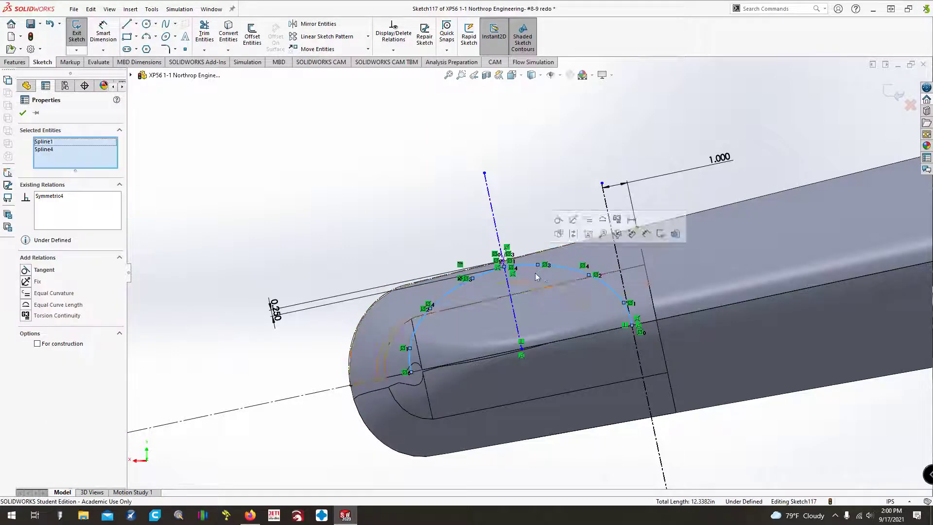
left_click(153, 9)
mouse_move(218, 316)
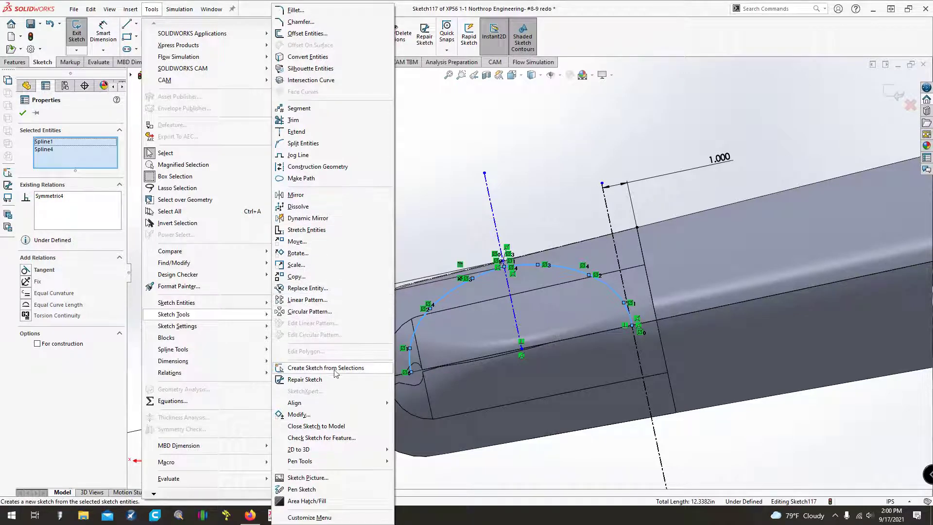
left_click(445, 191)
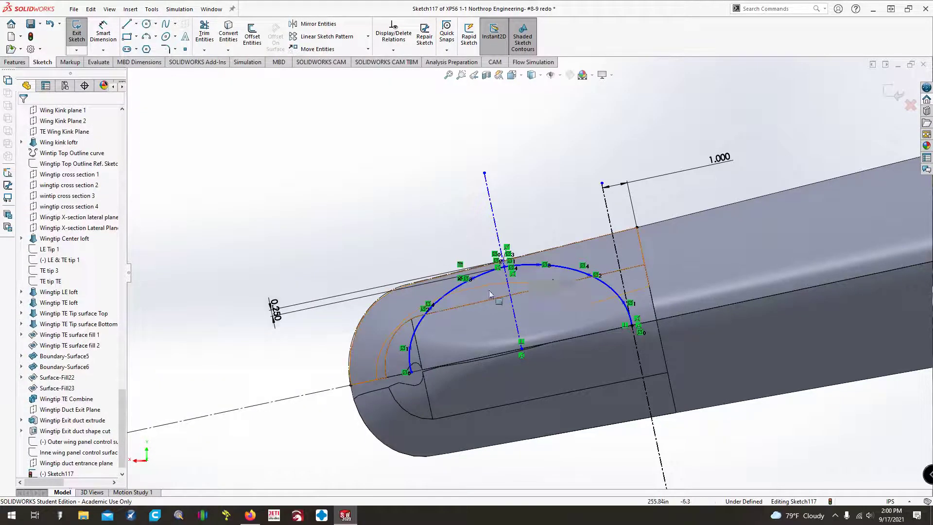
Simplify and smooth the original spline with a 0.21 in tolerance, accepting the deletion of its symmetry constraint.
left_click(563, 267)
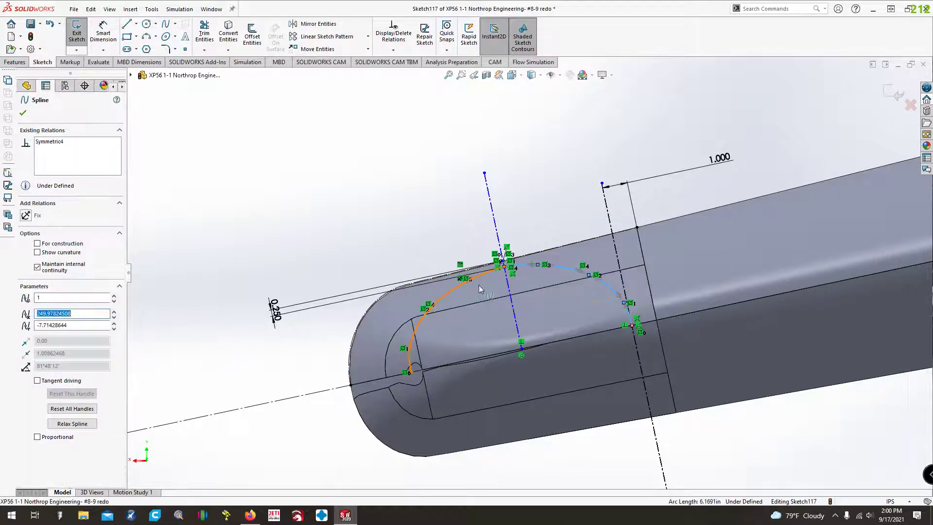
right_click(567, 271)
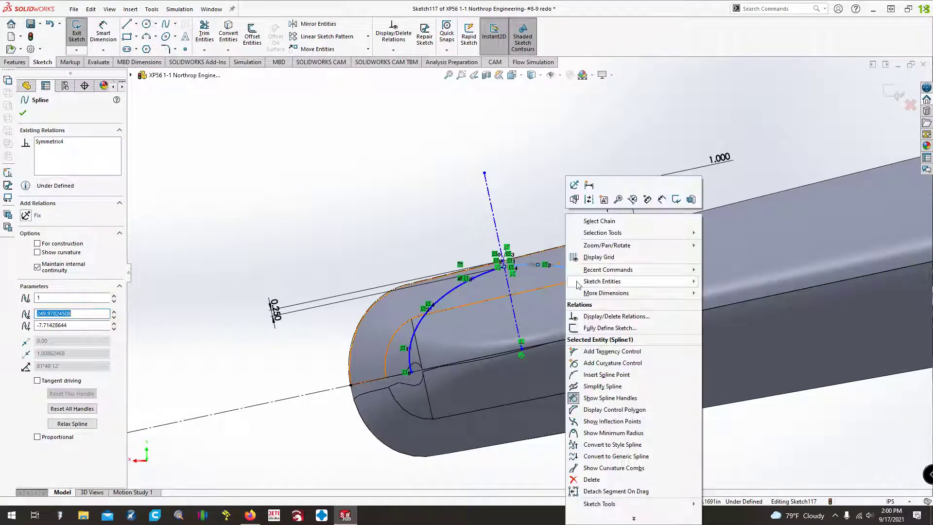
left_click(616, 387)
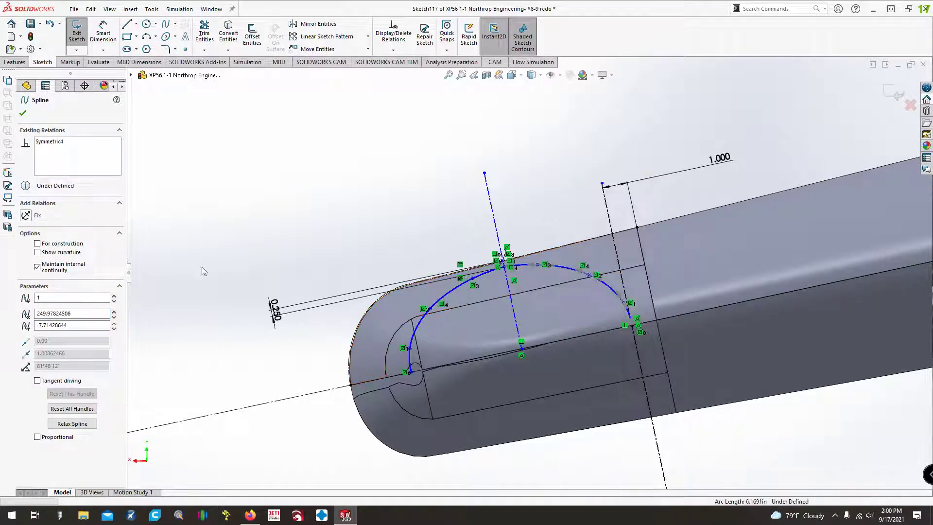
left_click(109, 38)
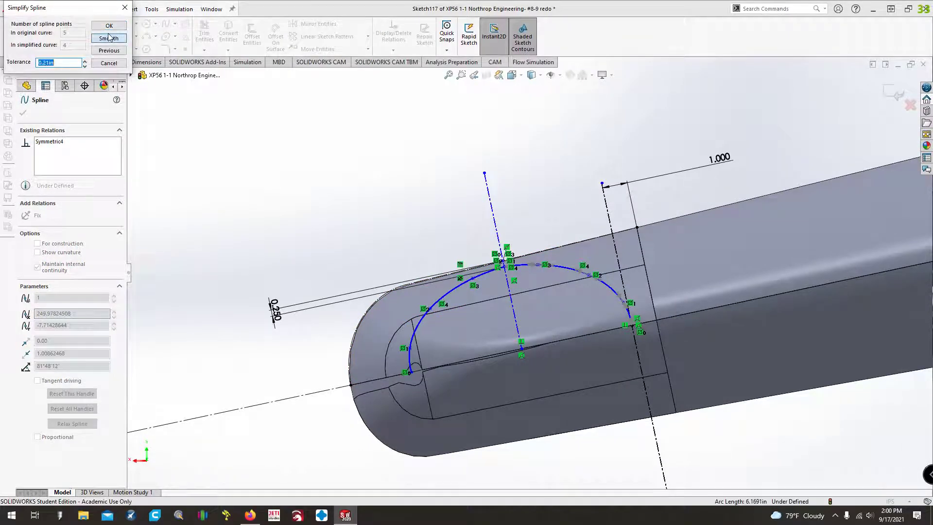
left_click(116, 28)
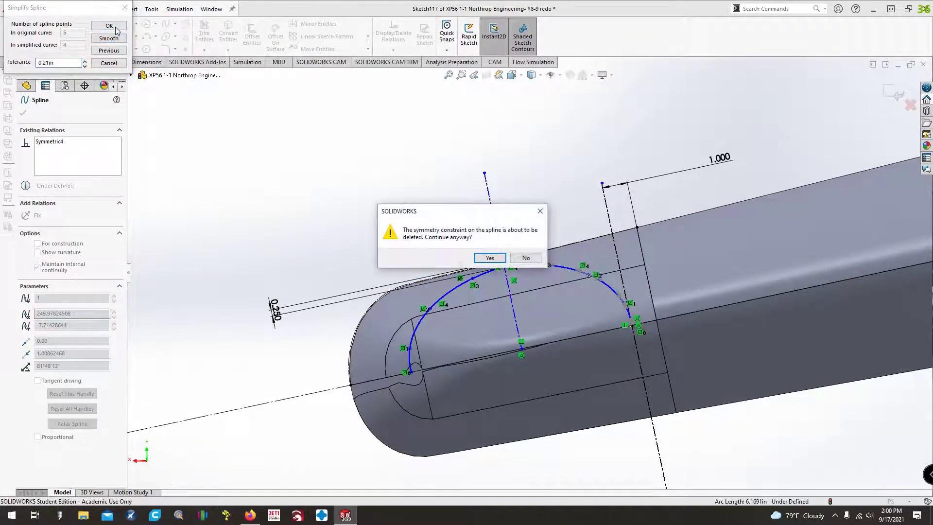
left_click(484, 257)
left_click(486, 258)
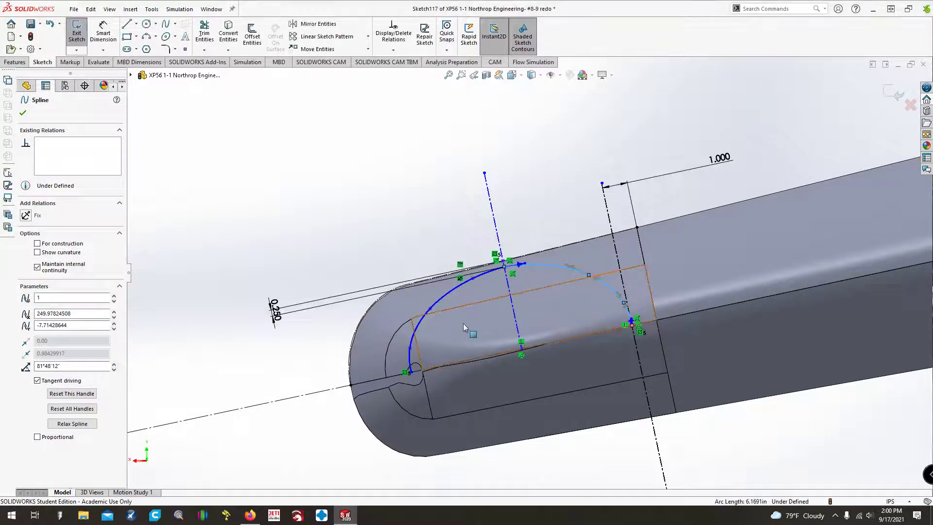
Undo the simplification of the original spline.
left_click(552, 243)
scroll(607, 280, "down", 2)
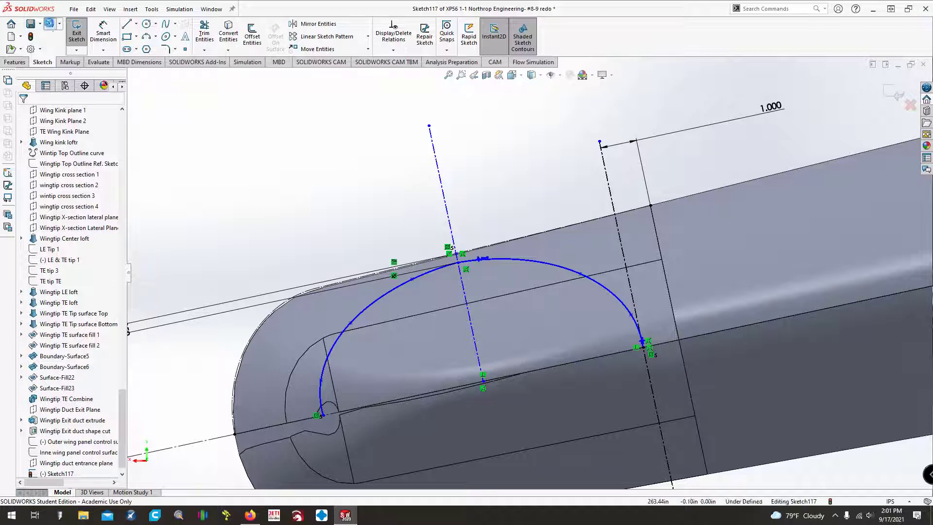
left_click(50, 25)
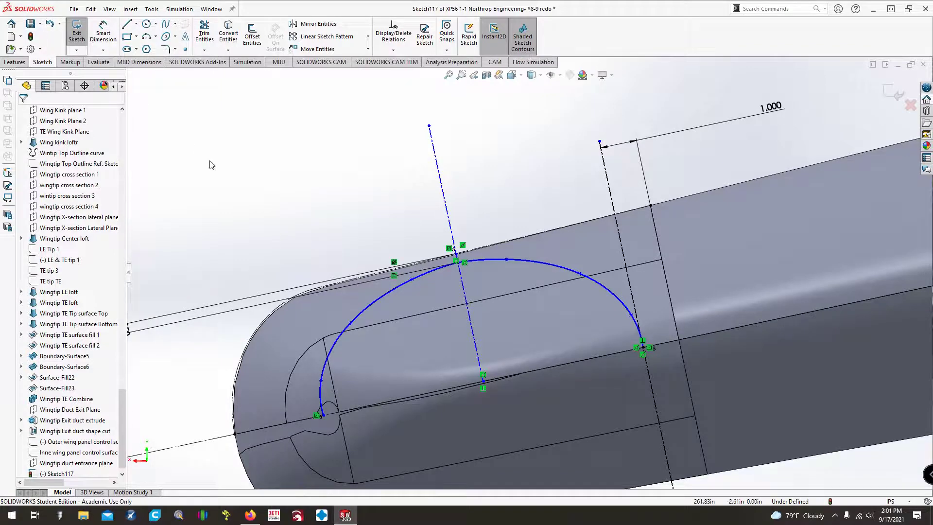
Mirror both upper splines about the lengthwise wing centerline, keeping the originals, to close the duct entrance profile.
middle_click_drag(330, 210, 327, 198)
left_click(432, 289)
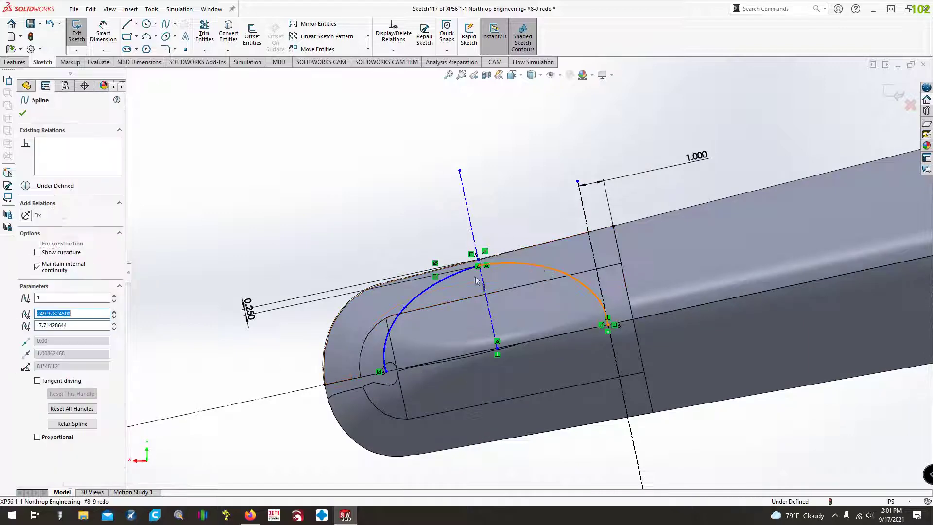
left_click(432, 290, "ctrl")
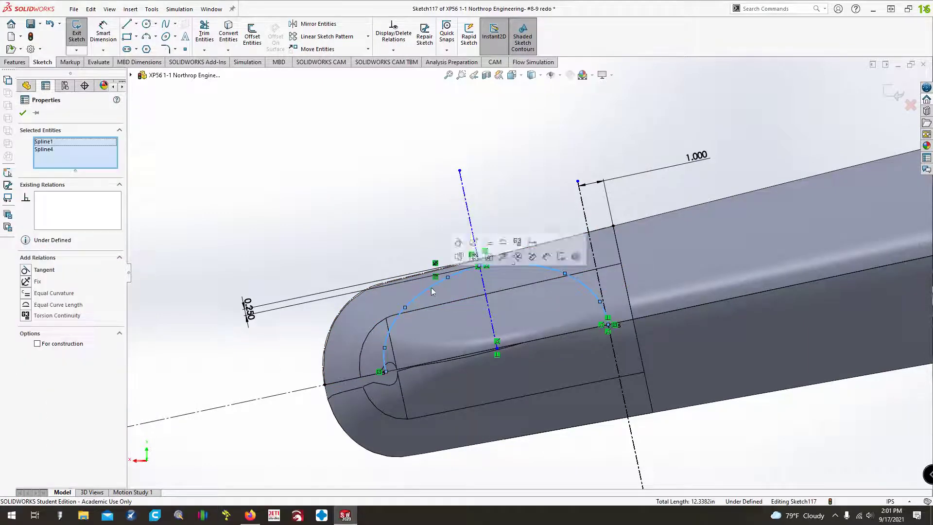
left_click(318, 24)
left_click(88, 237)
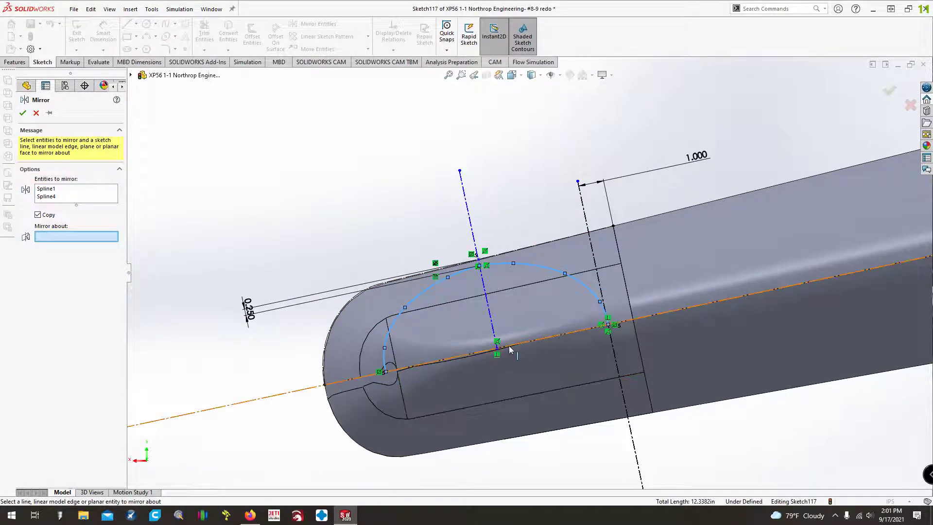
left_click(504, 352)
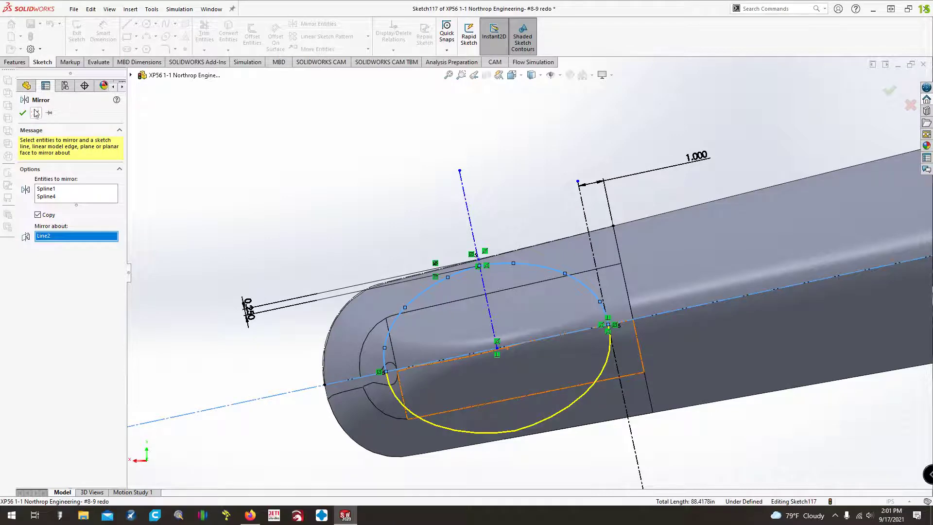
Change the offset dimension between the wingtip's upper edge and the spline endpoint to 0.5 in.
left_click(249, 315)
type(".5")
key("Return")
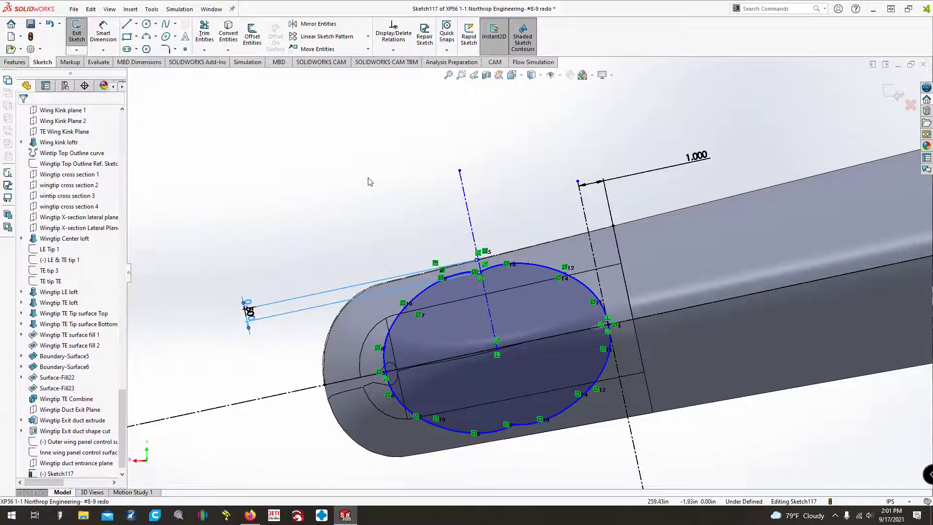
Try to smooth the dip at the mid-wingtip centerline by moving the mirrored spline's upper control point to about X 256.36, Y -6.01.
scroll(452, 277, "down", 4)
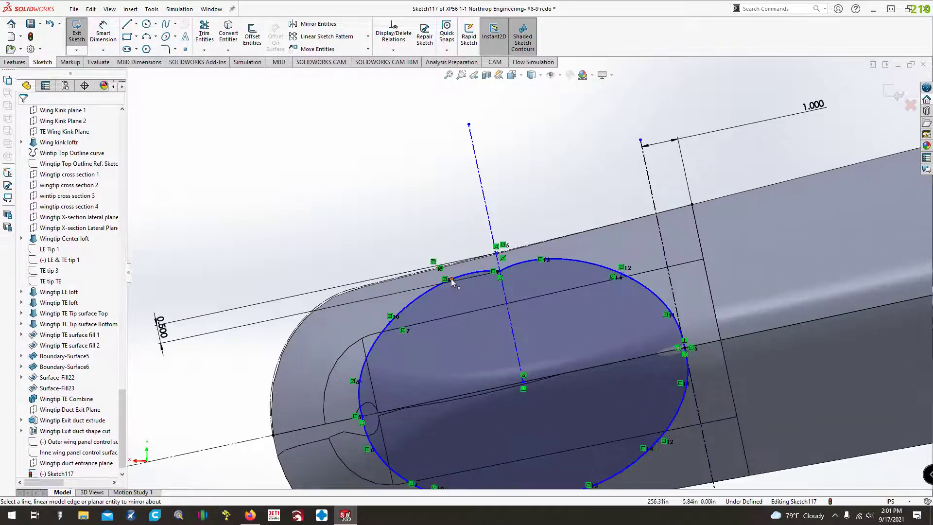
left_click_drag(451, 279, 449, 285)
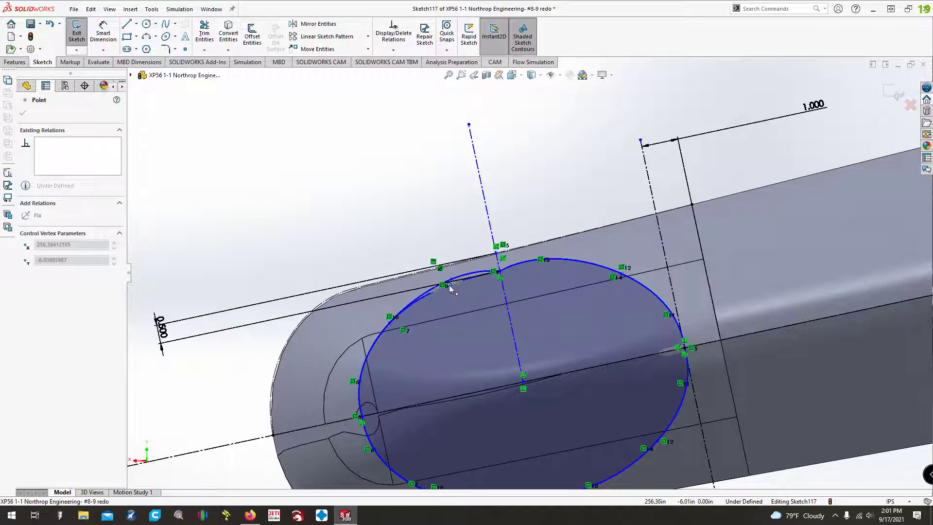
left_click(358, 193)
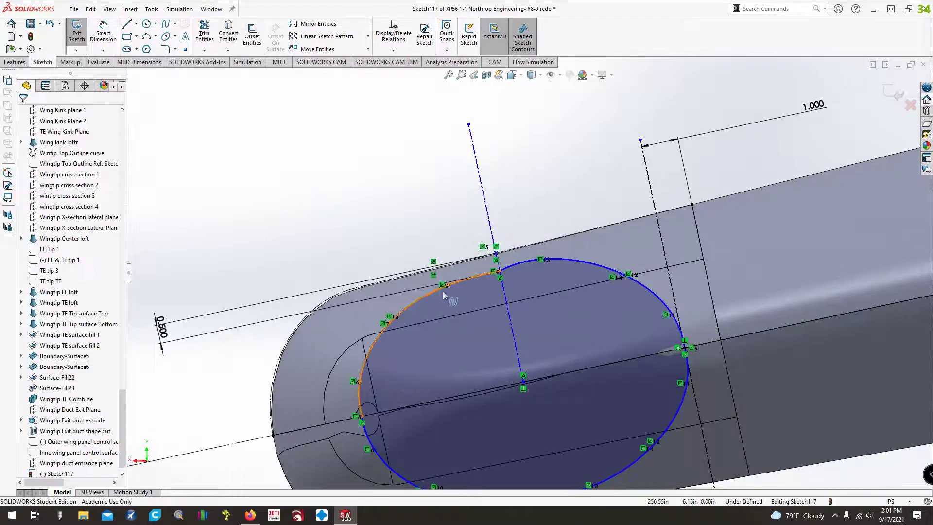
left_click(548, 260)
left_click(547, 260, "ctrl")
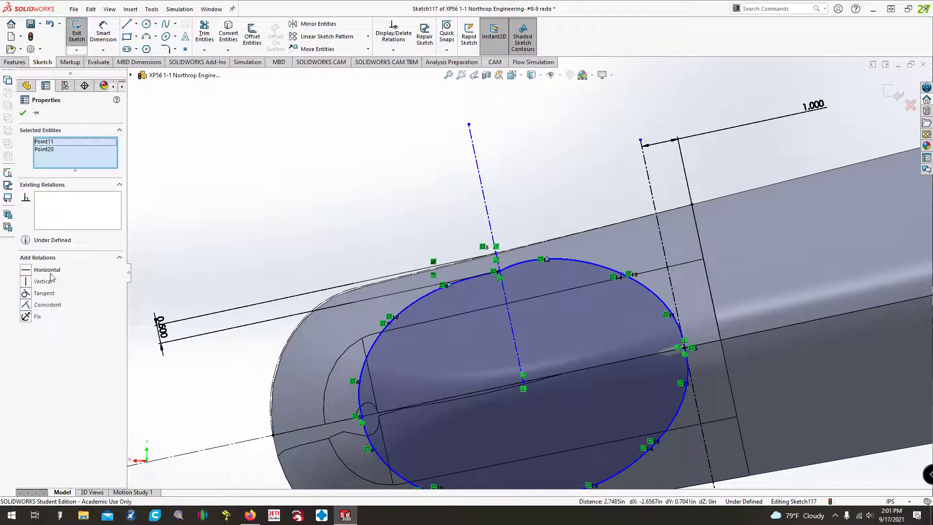
left_click(231, 223)
scroll(317, 262, "up", 1)
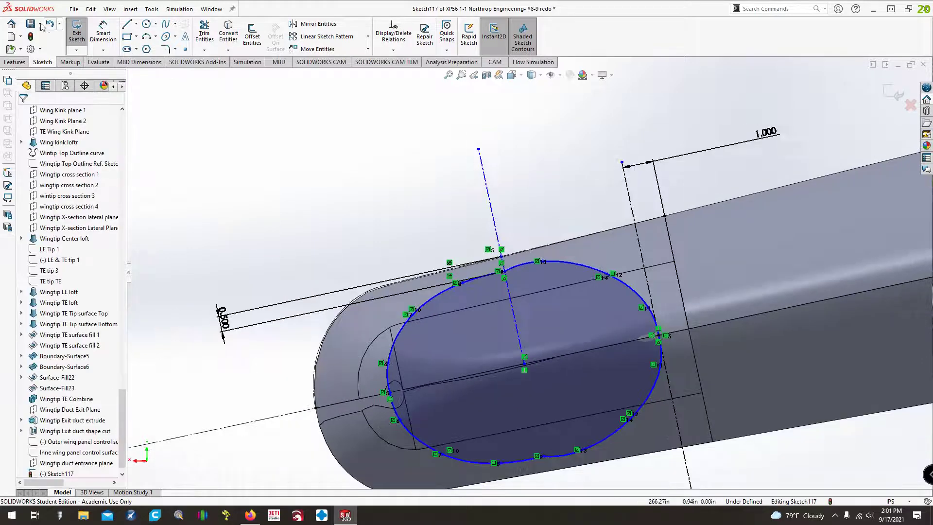
Undo the control point move, the offset dimension change and both spline mirror operations.
left_click(52, 26)
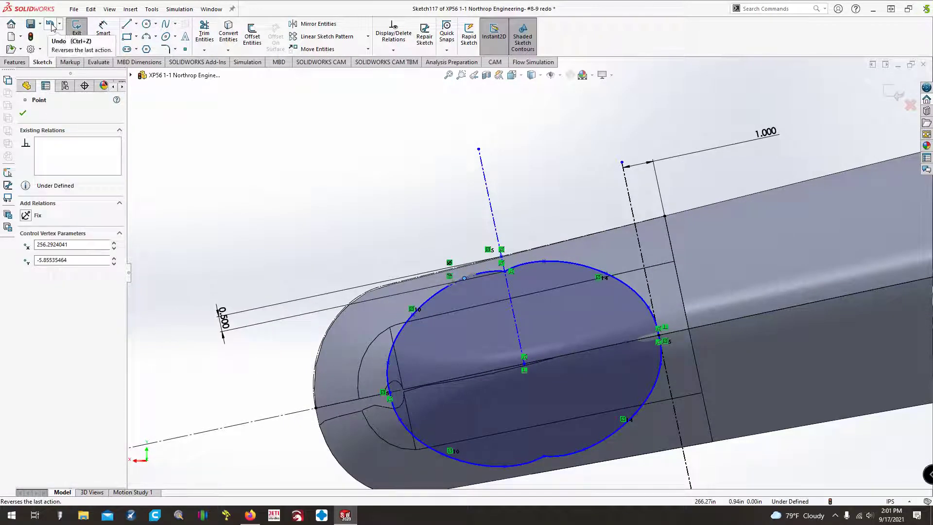
left_click(52, 27)
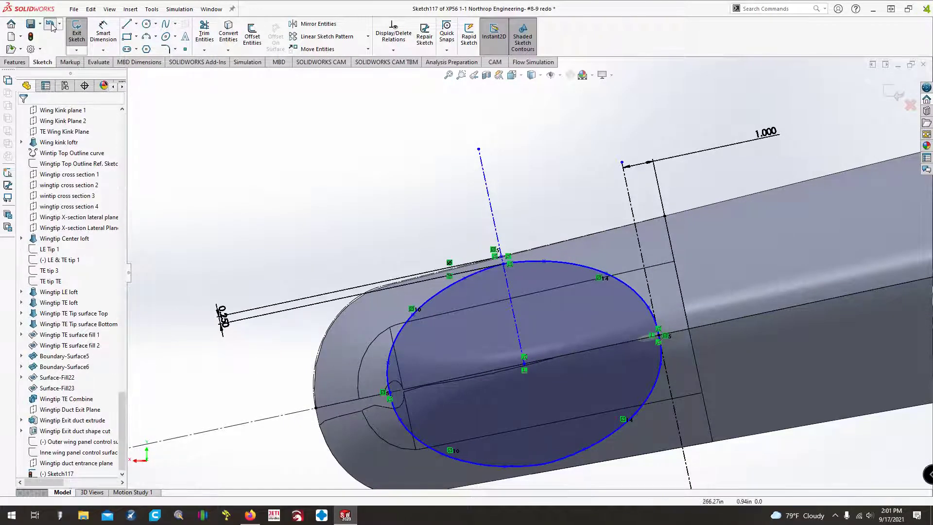
left_click(52, 26)
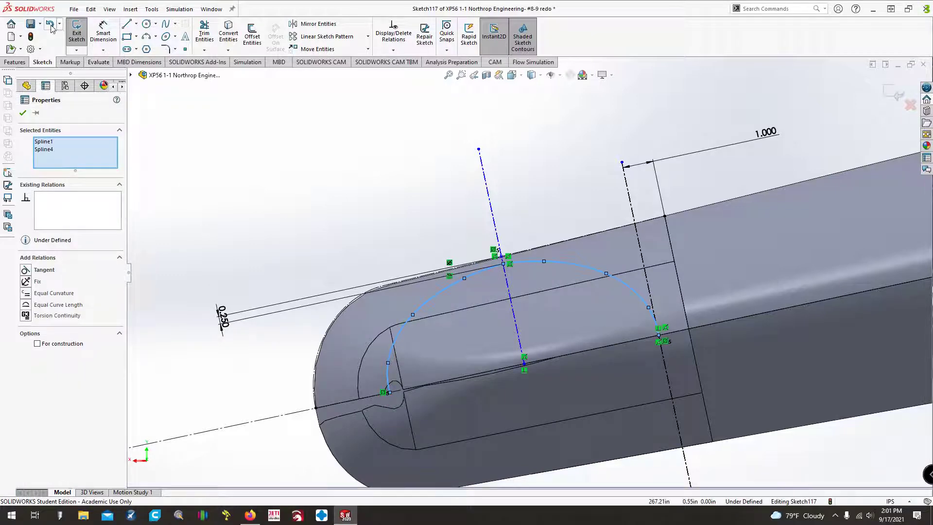
left_click(52, 26)
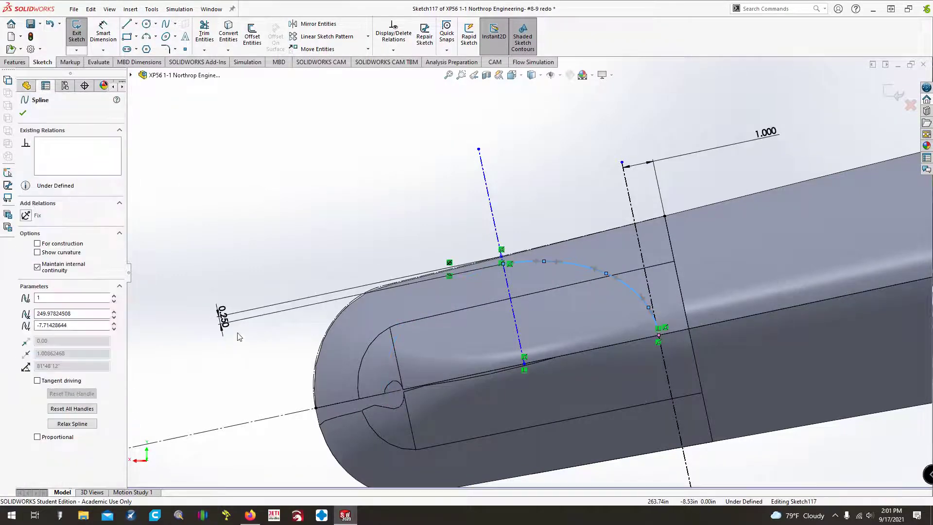
Set the offset dimension from the wingtip's upper edge to the original spline's endpoint to 0.5 in.
left_click(223, 322)
double_click(223, 321)
type("0.5")
key("Return")
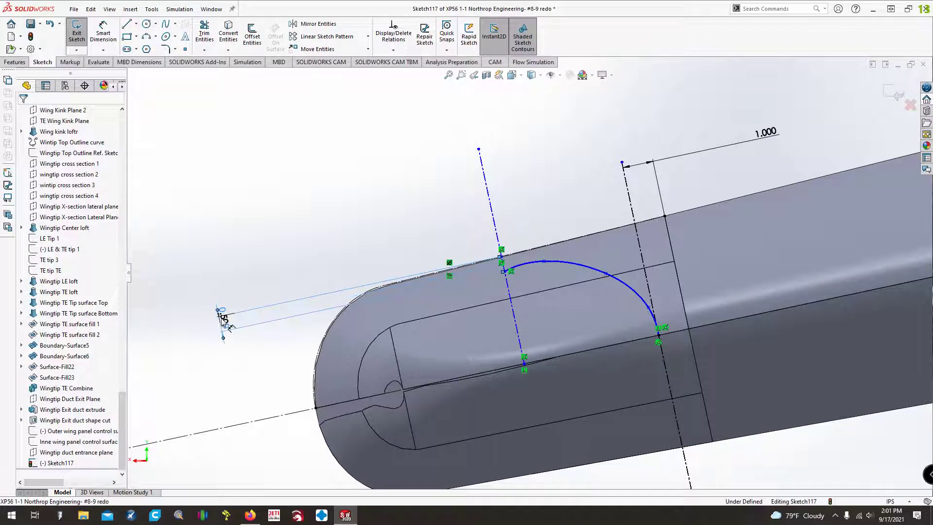
Reshape the original spline by adjusting its middle control point and moving its upper one to about X 253.48, Y -5.49.
left_click(556, 267)
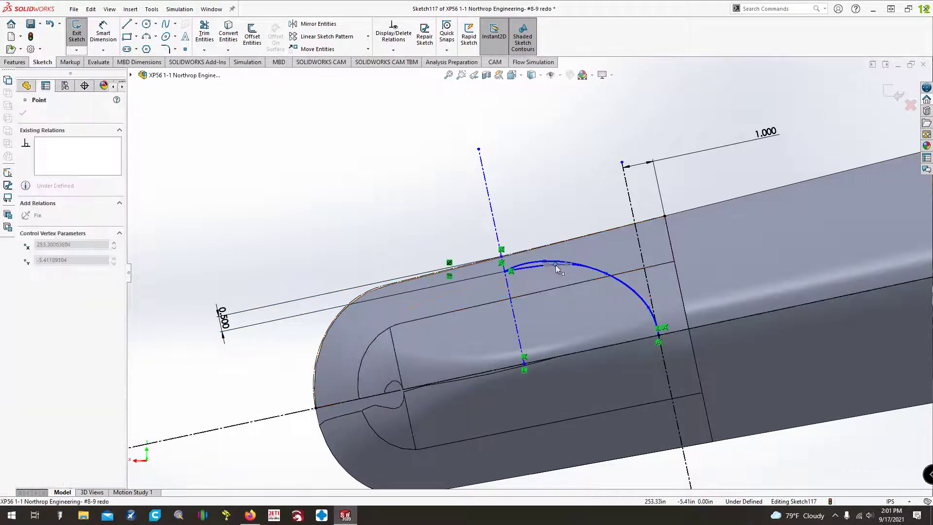
left_click_drag(556, 264, 613, 279)
left_click(546, 211)
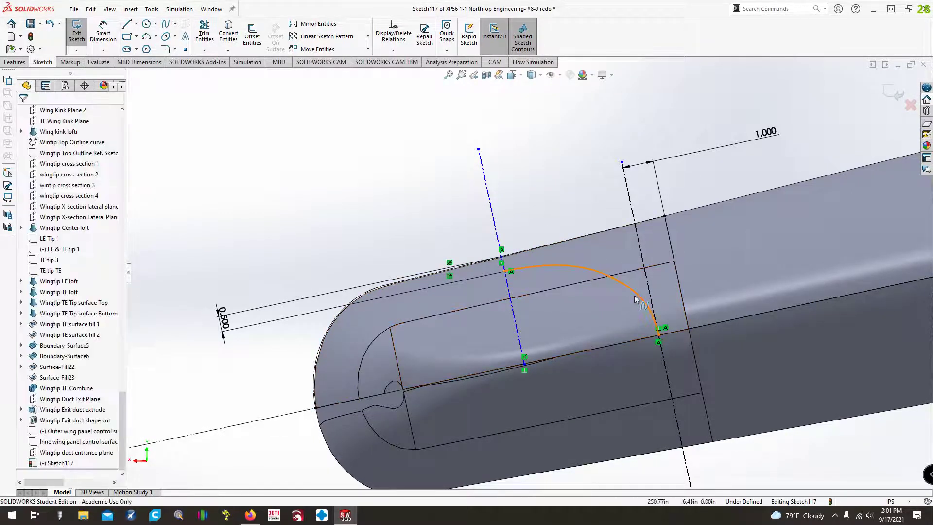
left_click(569, 268)
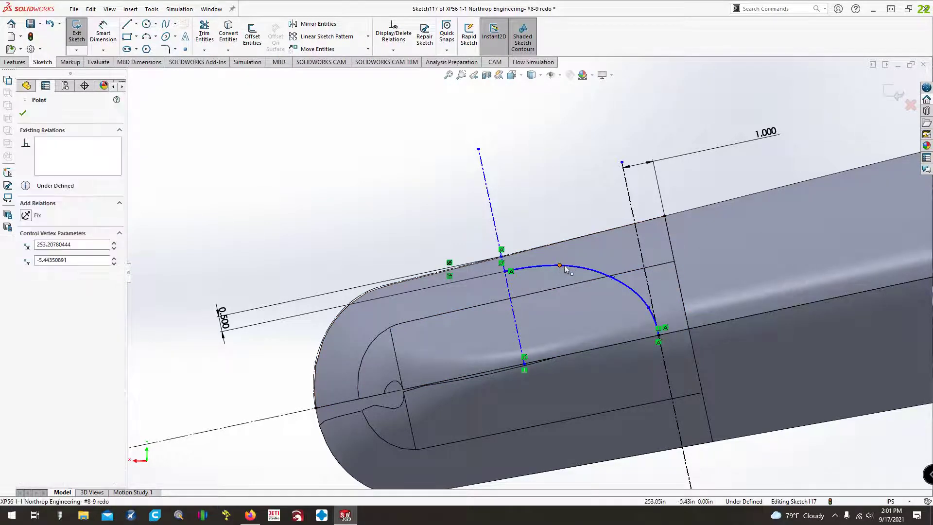
left_click_drag(569, 268, 551, 267)
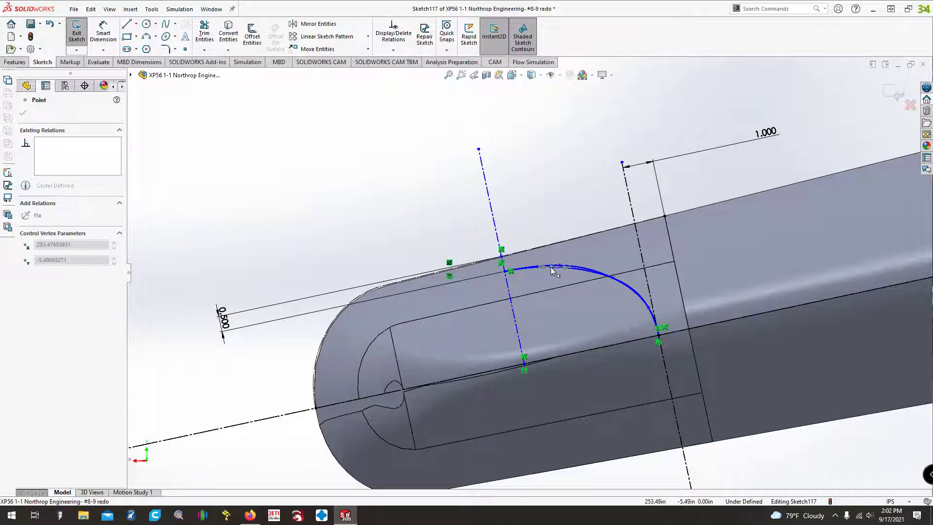
left_click_drag(551, 267, 550, 267)
left_click(573, 252)
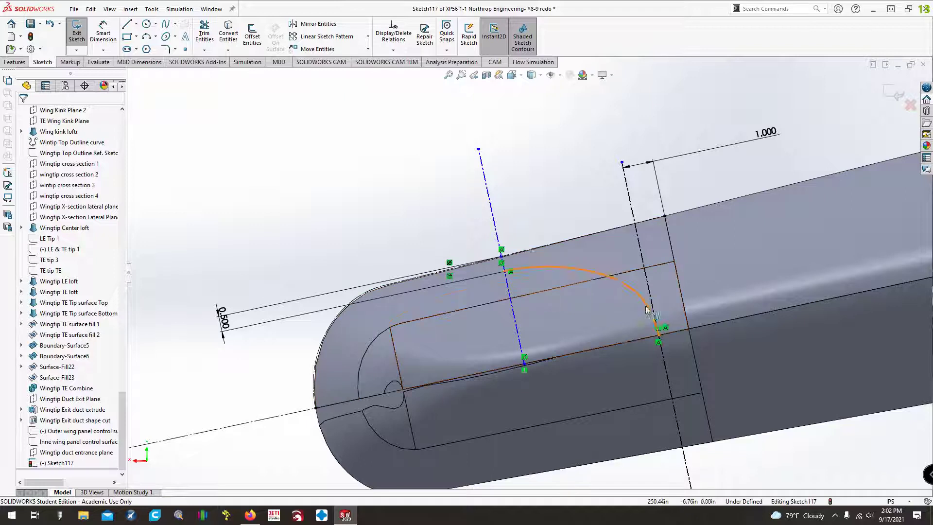
Mirror the reshaped spline about the mid-wingtip centerline, keeping the original as a copy.
left_click(311, 24)
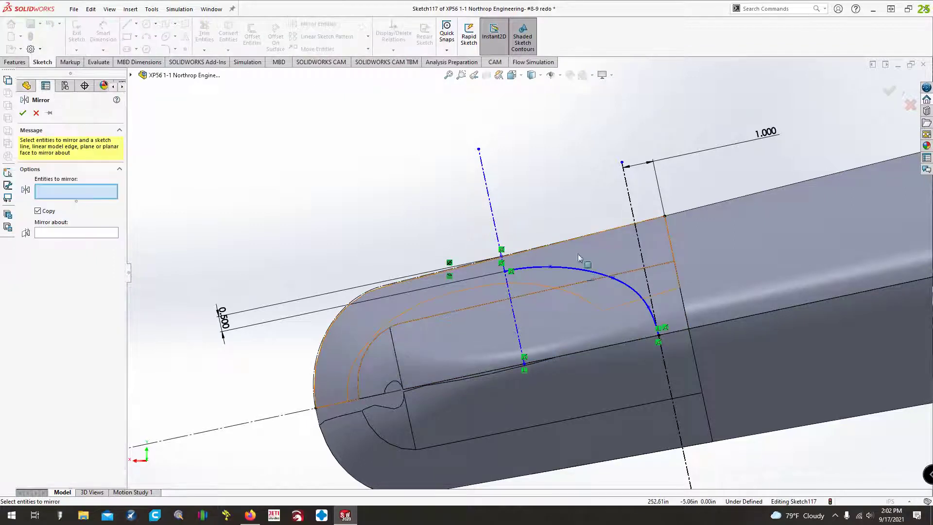
left_click(508, 269)
left_click(77, 234)
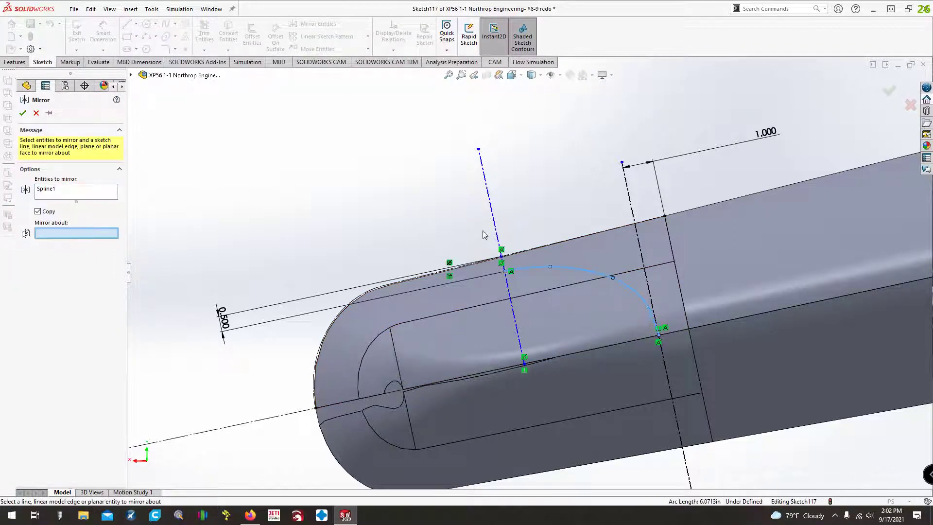
left_click(496, 230)
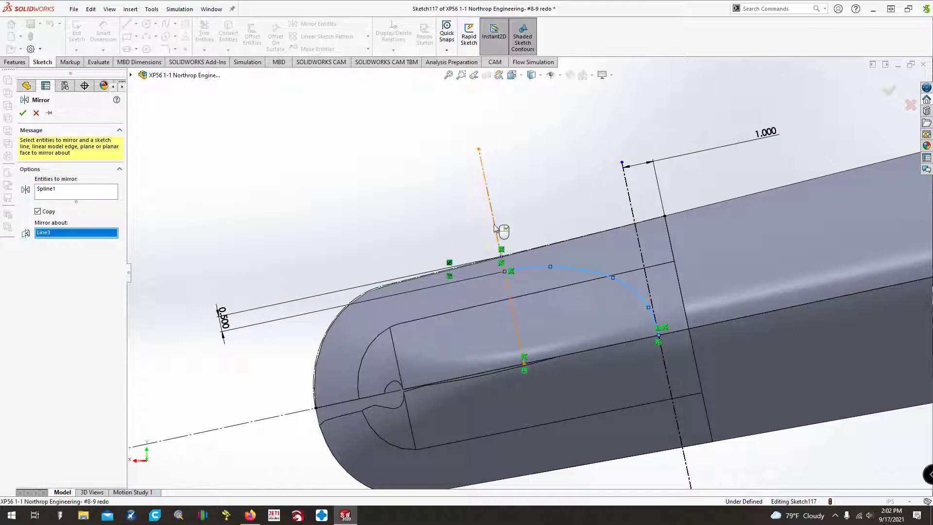
left_click(23, 113)
Mirror both reshaped splines about the lengthwise wing centerline with Copy enabled, closing the duct entrance outline.
left_click(311, 24)
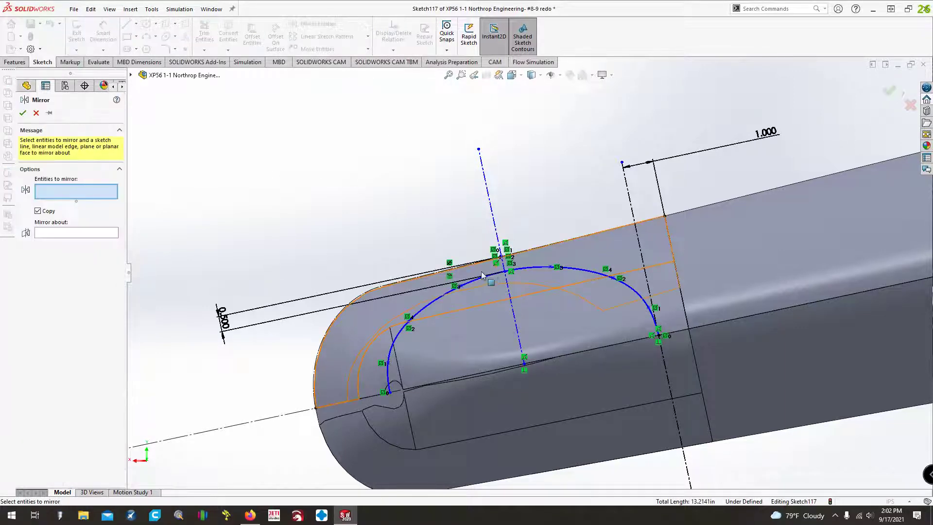
left_click(533, 272)
left_click(533, 271)
left_click(65, 241)
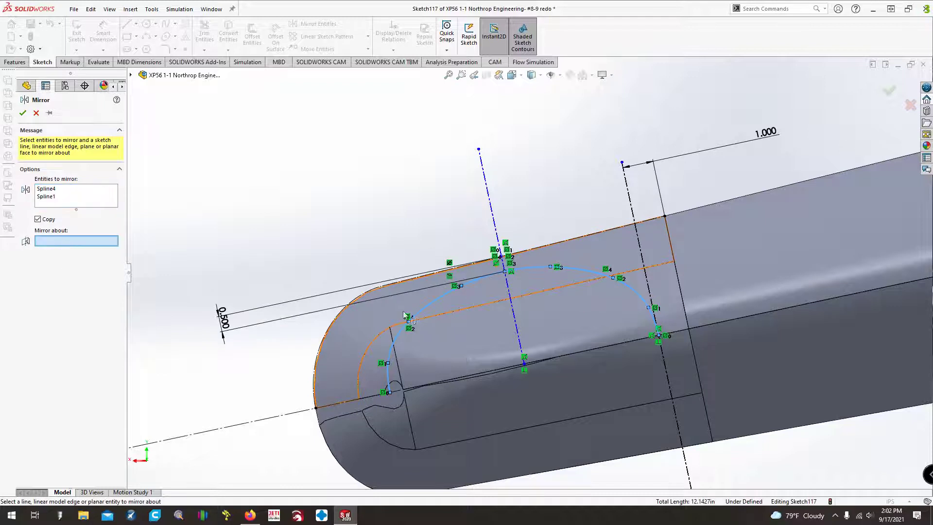
left_click(518, 337)
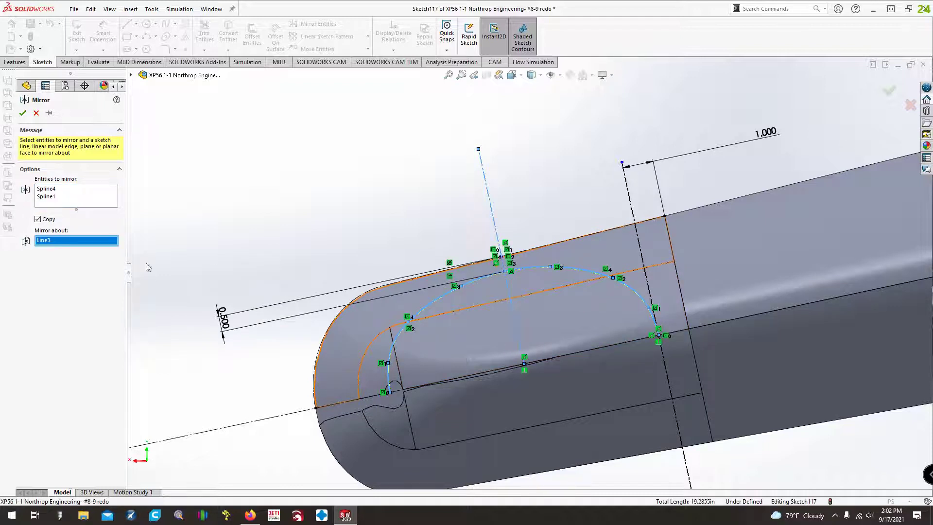
left_click(515, 320)
left_click(503, 368)
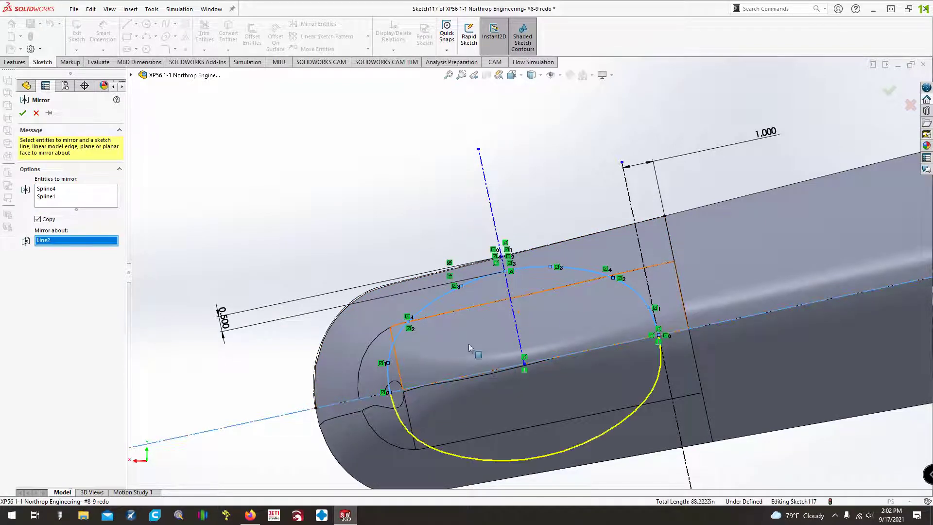
left_click(22, 112)
Finish the duct entrance sketch and start a Boss-Extrude from its closed profile.
mouse_move(334, 194)
middle_mouse_down()
mouse_move(345, 204)
mouse_move(344, 237)
middle_mouse_up()
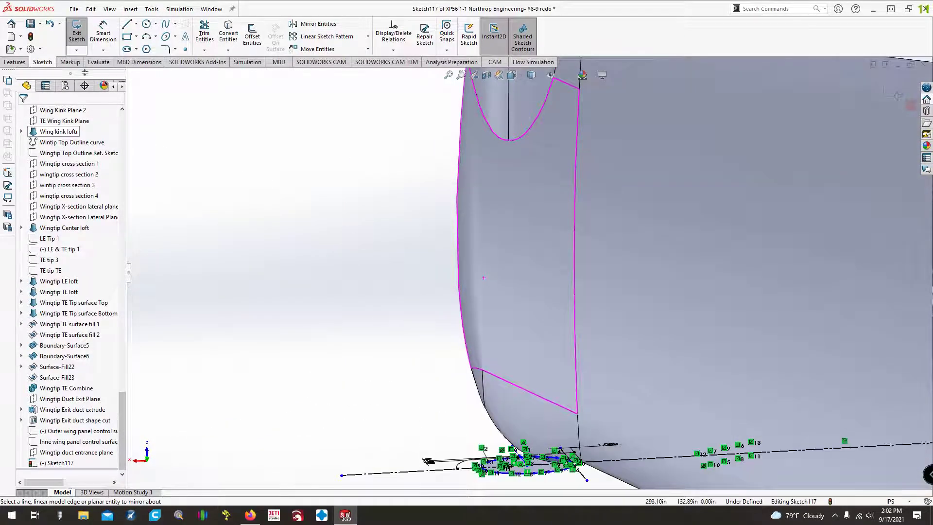
left_click(76, 43)
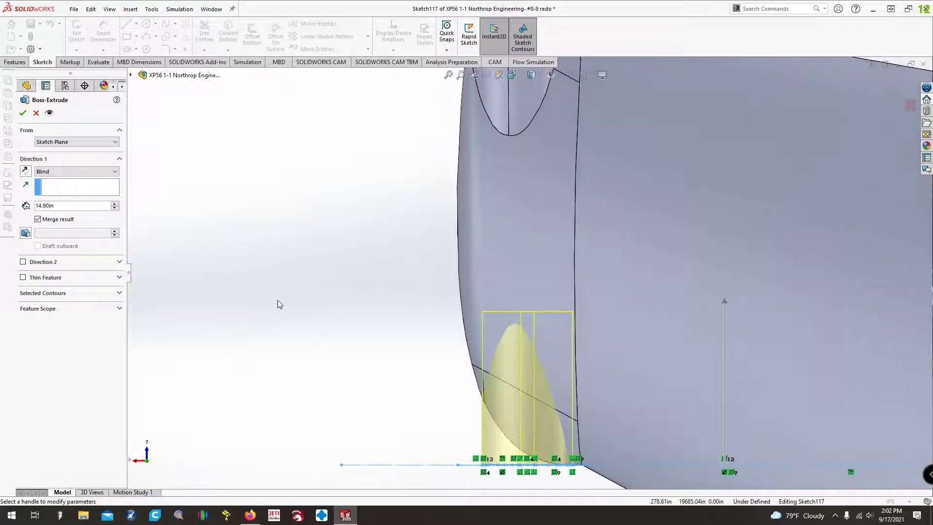
Examine the duct entrance extrusion preview around the wingtip from several viewing angles.
key("Right")
key("Right")
key("Right")
key("Right")
key("Right")
key("Right")
key("Right")
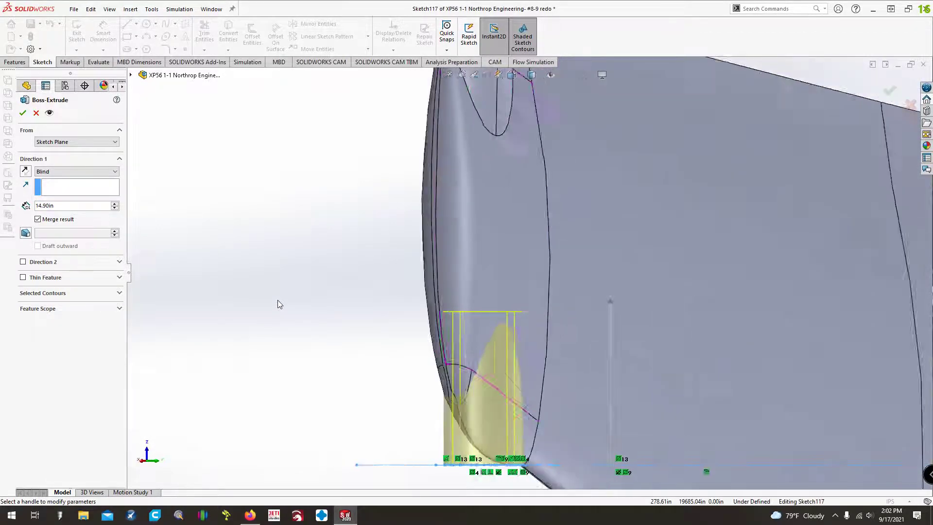
key("Left")
key("Left")
key("Left")
key("Left")
key("Left")
key("Left")
key("Left")
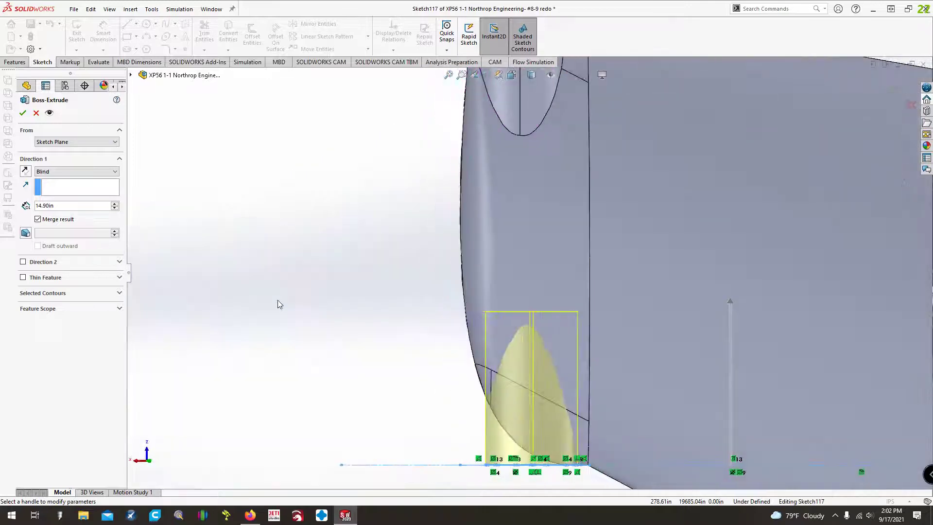
key("Left")
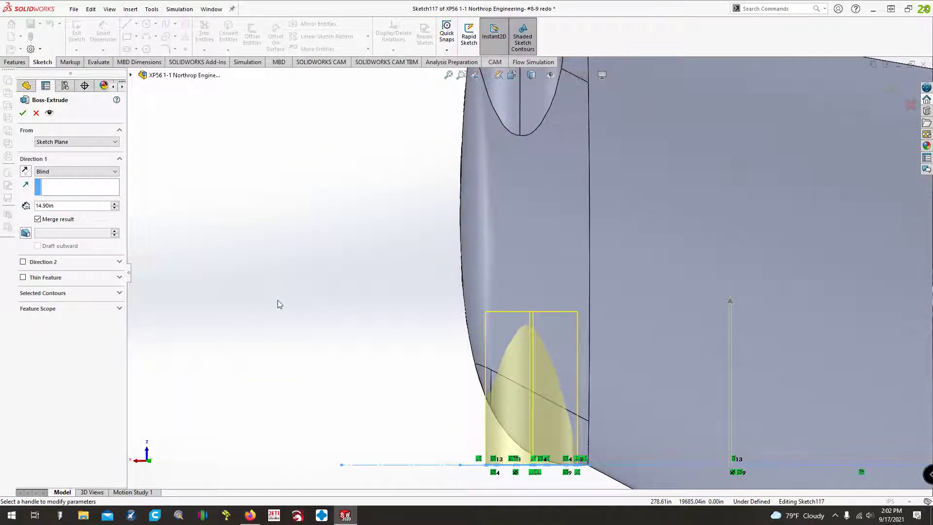
key("Left")
key("Left")
key("Left")
key("Left")
key("Left")
key("Left")
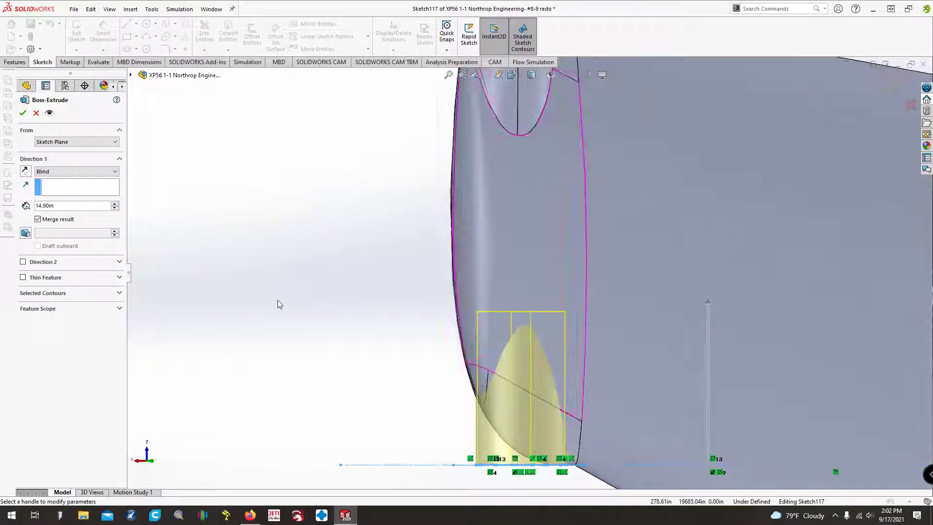
key("Left")
key("Left")
key("Left")
key("Left")
key("Left")
key("Left")
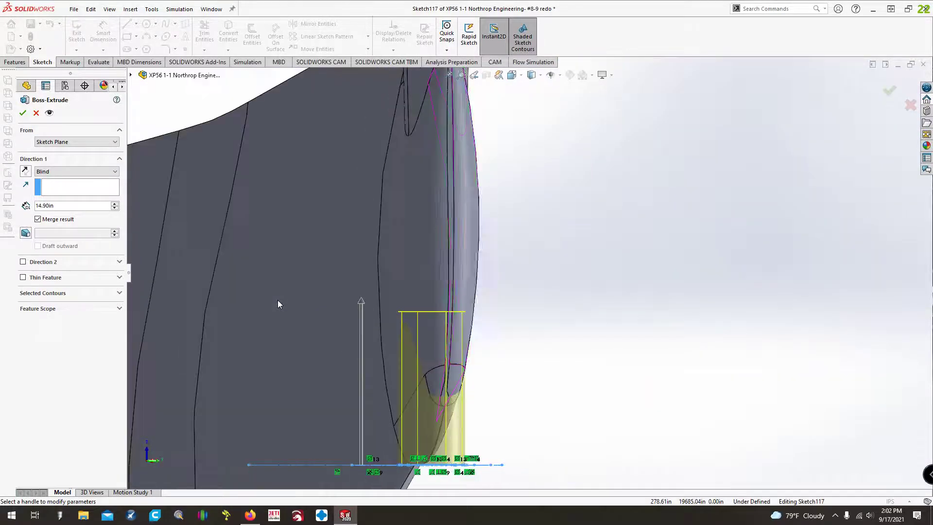
key("Left")
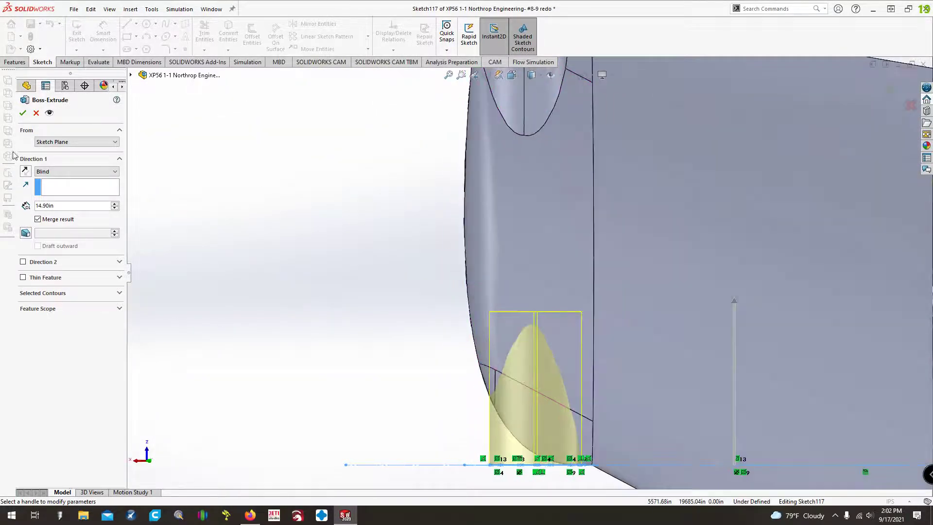
Extrude the duct entrance profile 14.90 in blind into the wingtip with the result merged.
left_click(21, 113)
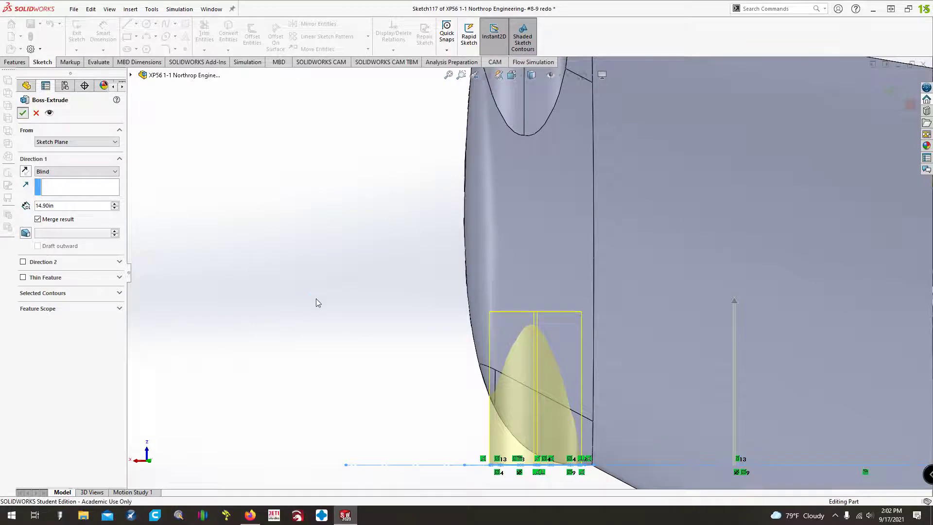
key("Up")
key("Up")
key("Up")
key("Up")
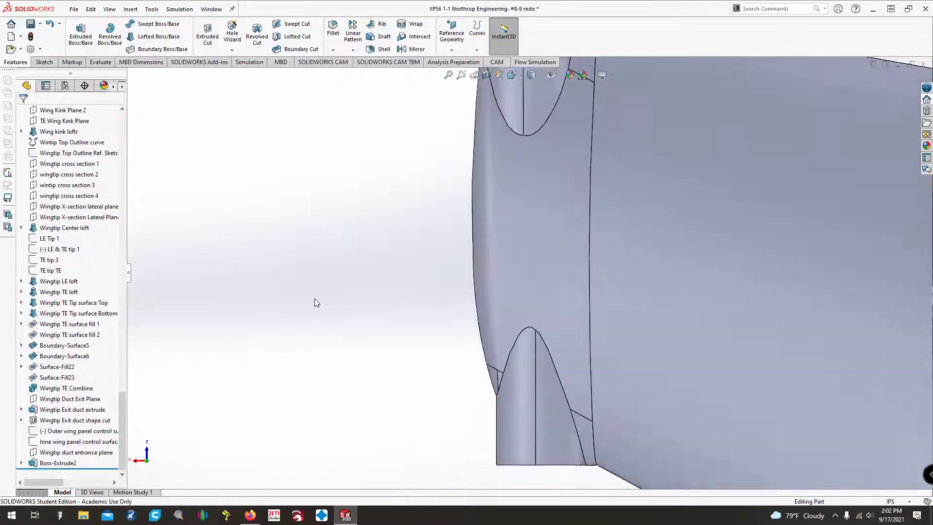
scroll(559, 388, "down", 5)
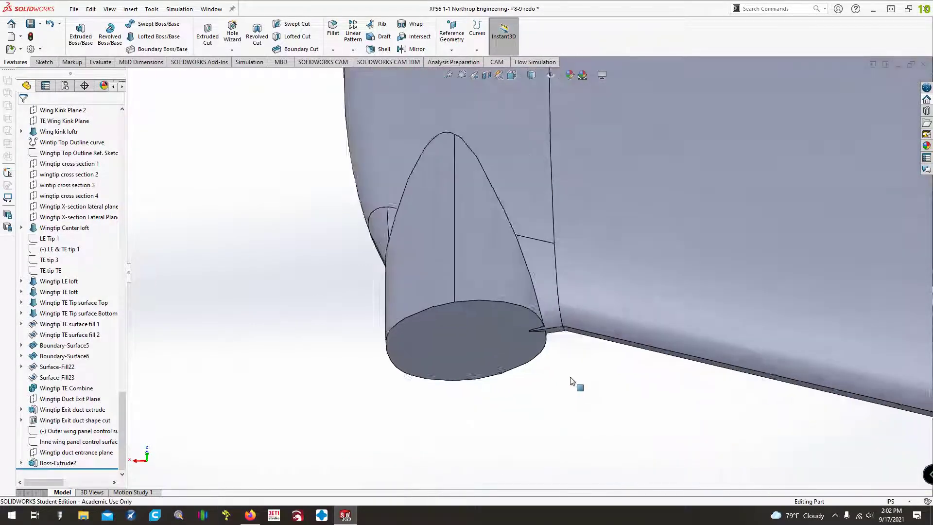
Edit the duct entrance extrusion to add a second blind direction with a depth of 0.10 in.
right_click(58, 463)
left_click(176, 393)
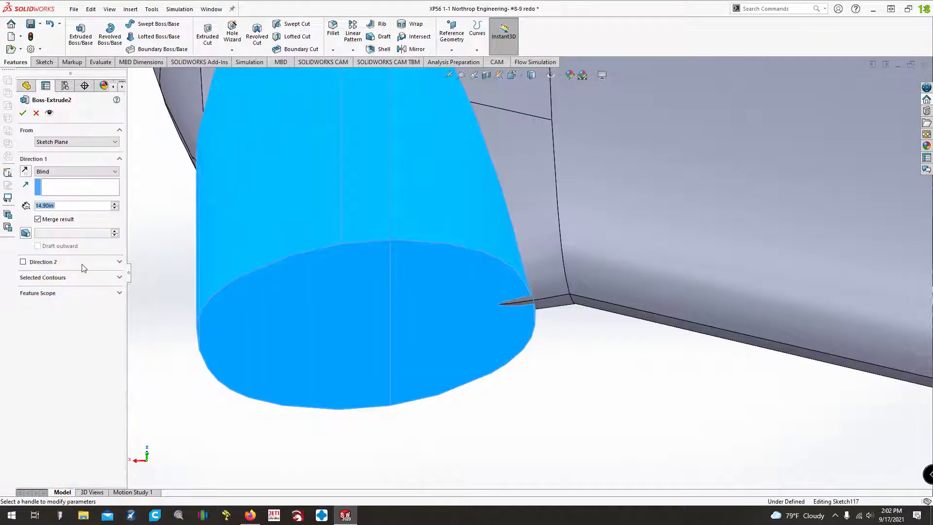
left_click(23, 262)
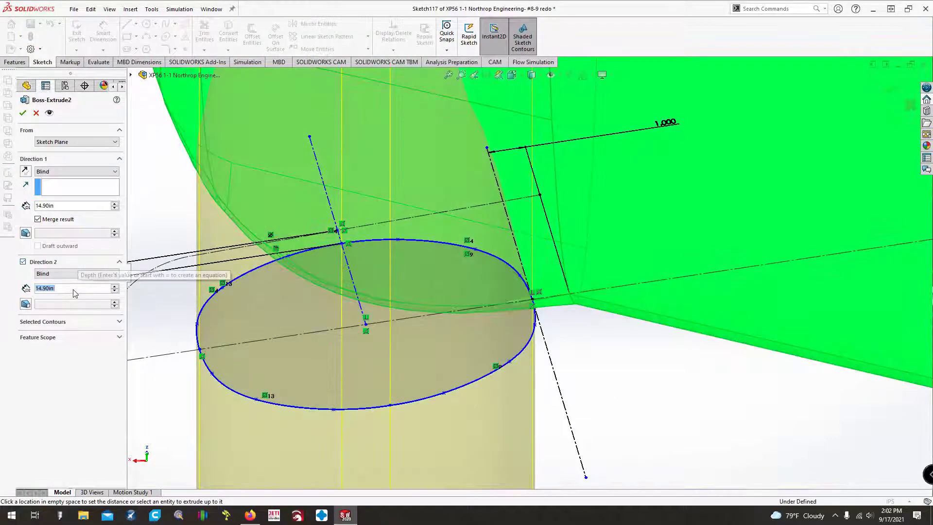
type("0.1")
key("Return")
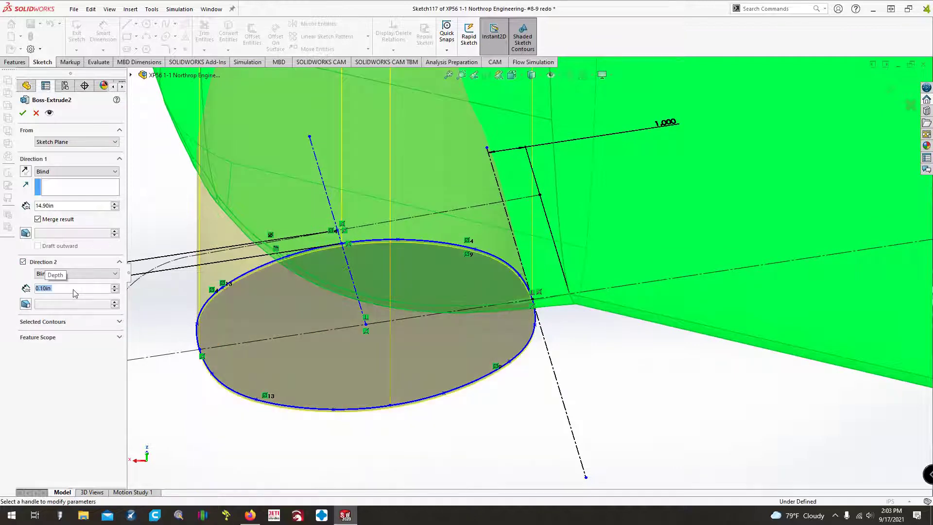
left_click(22, 114)
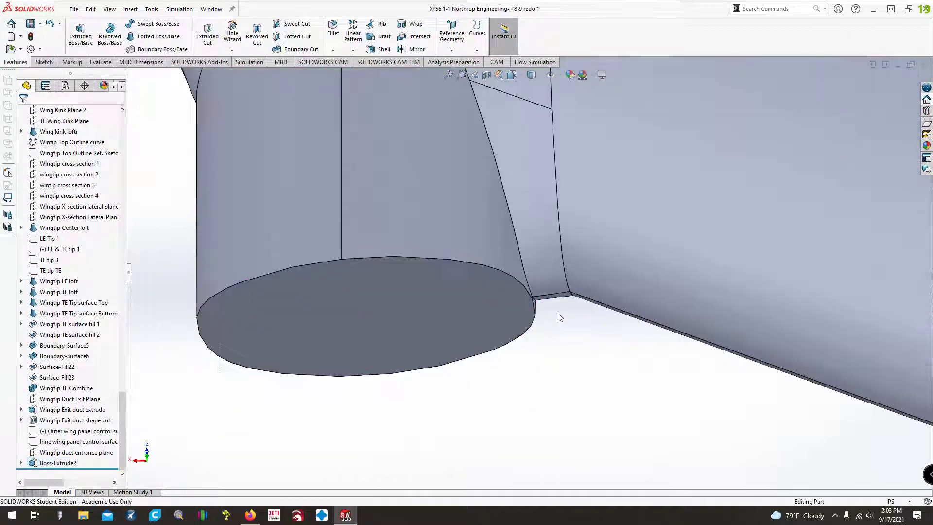
Examine how the extruded duct entrance meets the wingtip and leading edge from above, the side and the front.
middle_click_drag(558, 313, 476, 429)
scroll(476, 422, "up", 4)
middle_click_drag(300, 334, 446, 359)
key("Right")
key("Right")
key("Right")
key("Down")
key("Down")
key("Down")
key("Down")
key("Down")
key("Down")
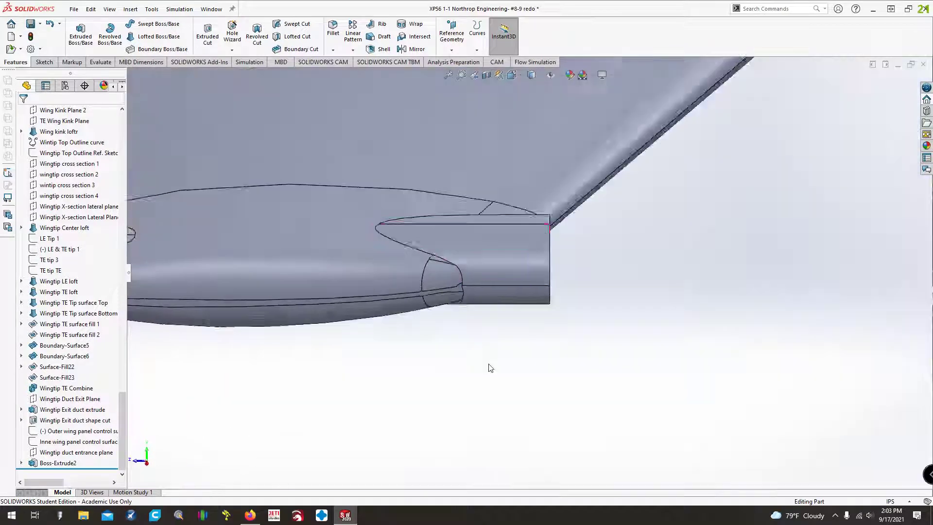
key("Up")
key("Up")
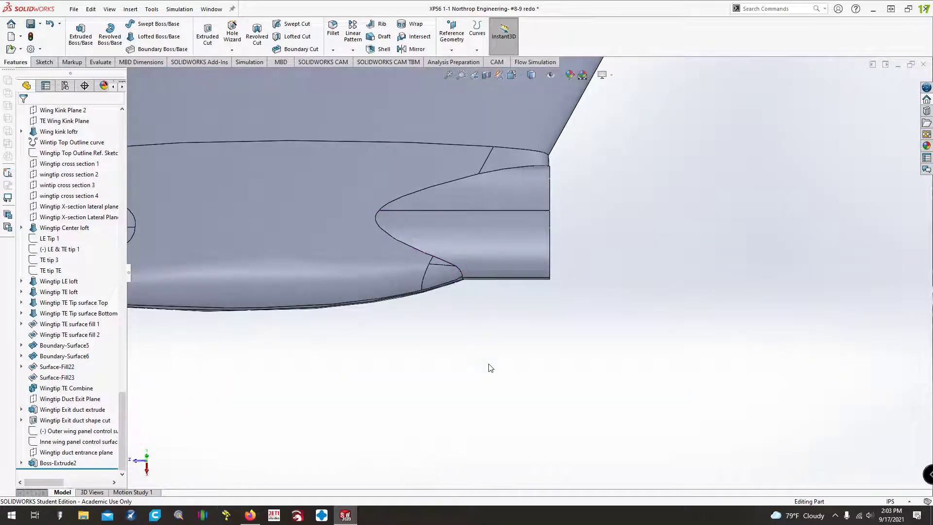
key("Up")
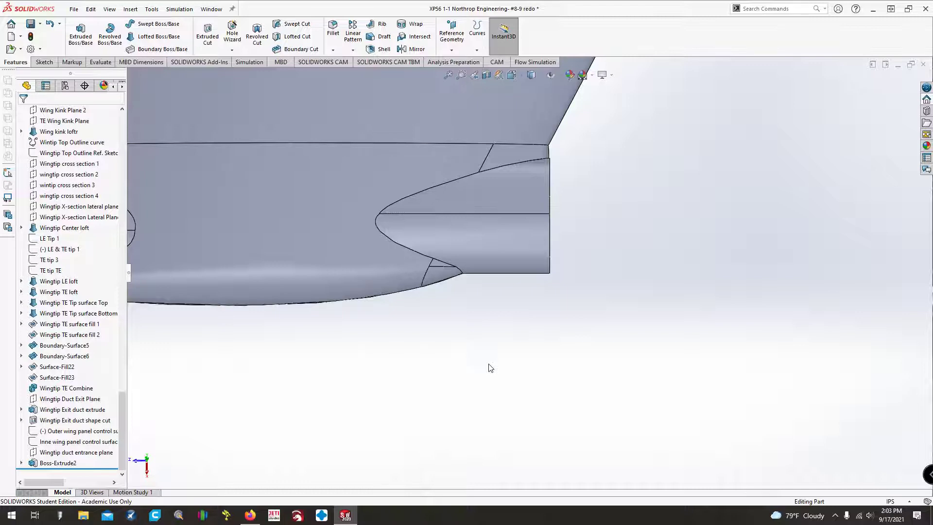
key("Up")
key("Up")
key("Up")
key("Up")
key("Up")
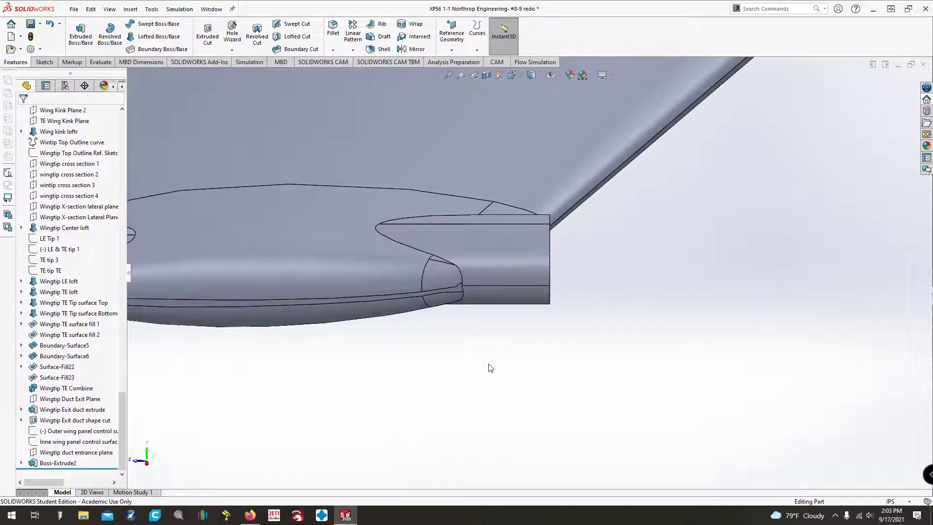
key("Up")
key("Up")
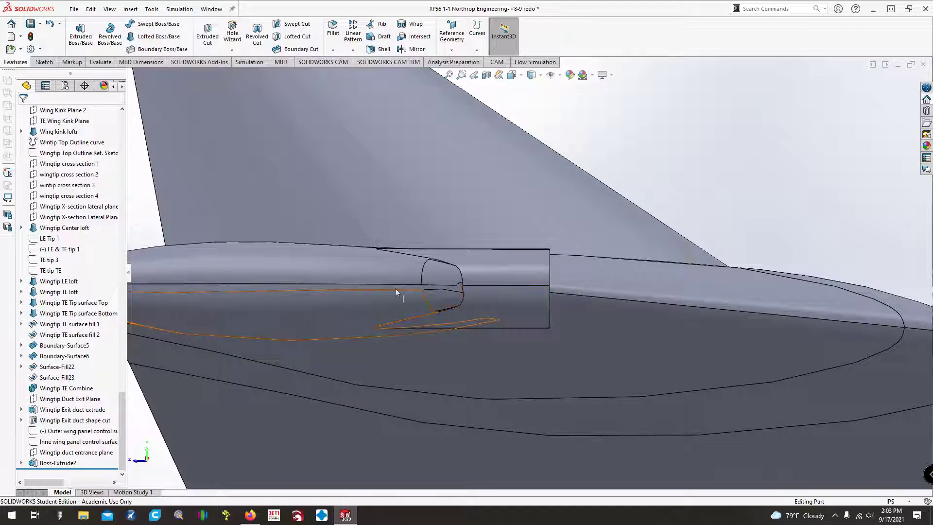
key("Down")
key("Down")
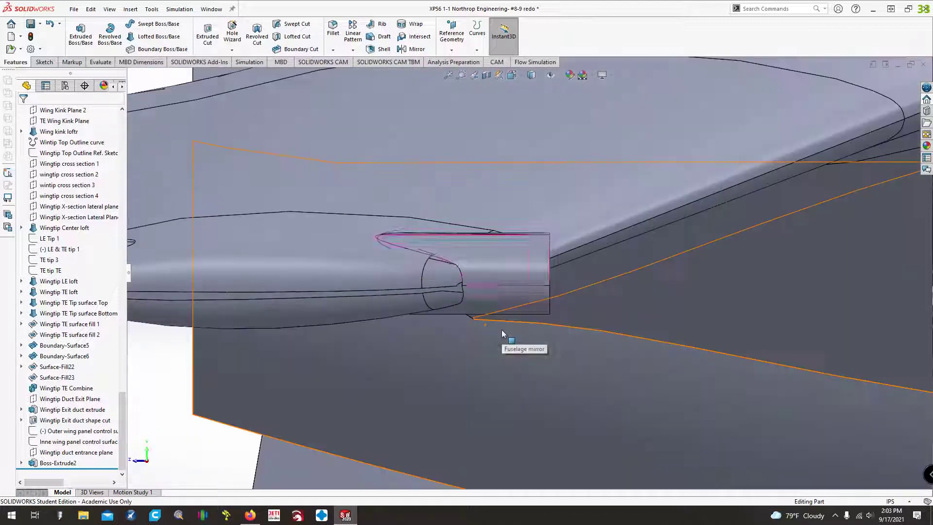
key("Up")
key("Up")
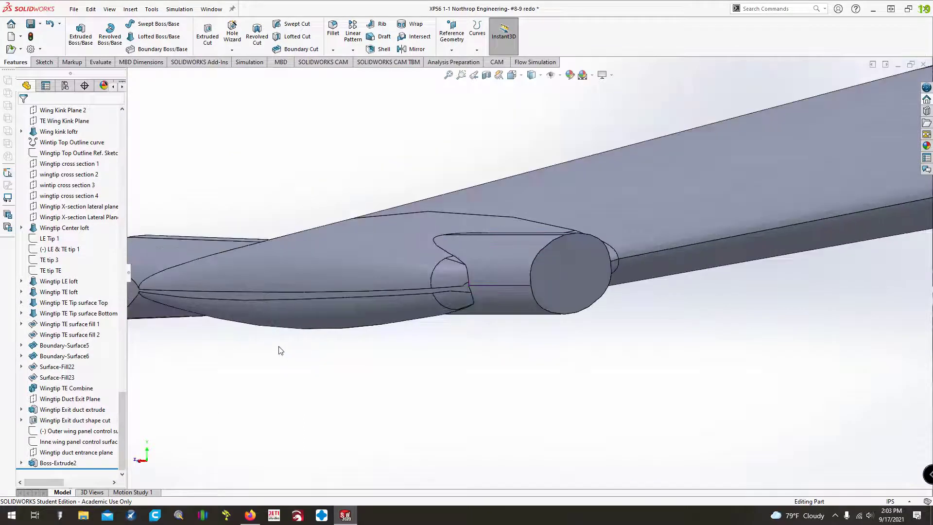
Delete the duct entrance extrusion while keeping its sketch.
right_click(73, 461)
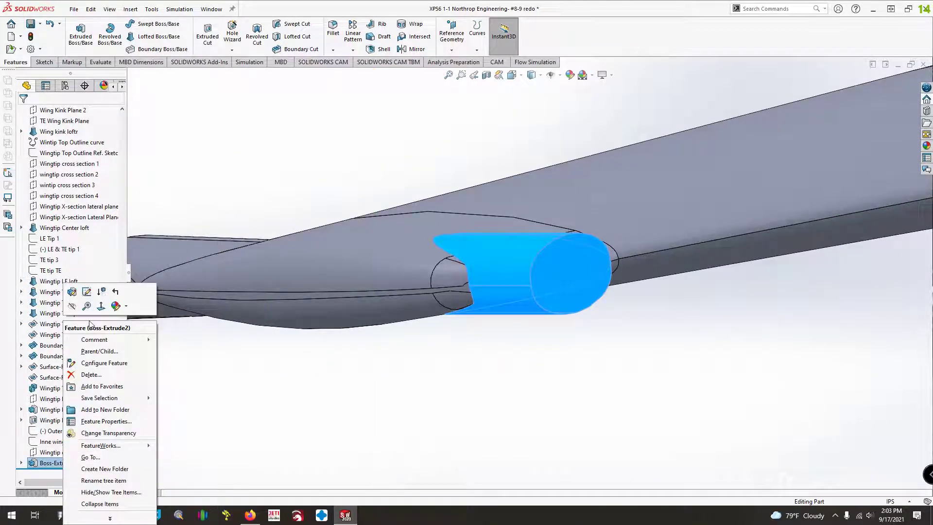
left_click(90, 375)
left_click(527, 209)
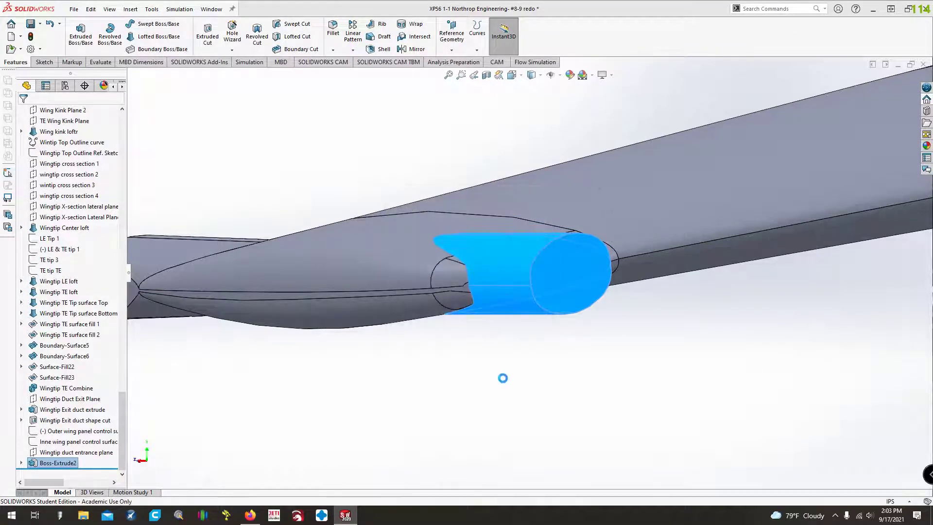
Create a reference plane offset 10 in from the Wingtip duct entrance plane, toward the rear of the wingtip.
scroll(502, 378, "down", 5)
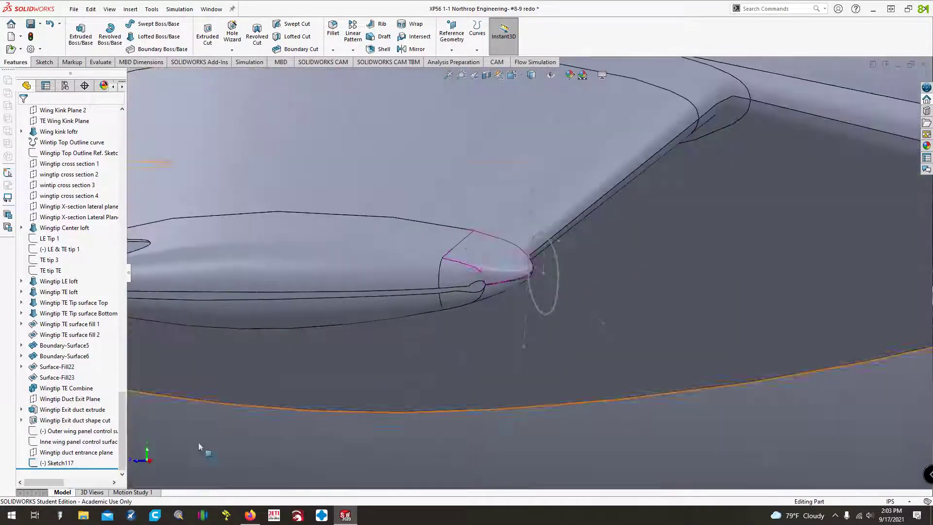
left_click(63, 463)
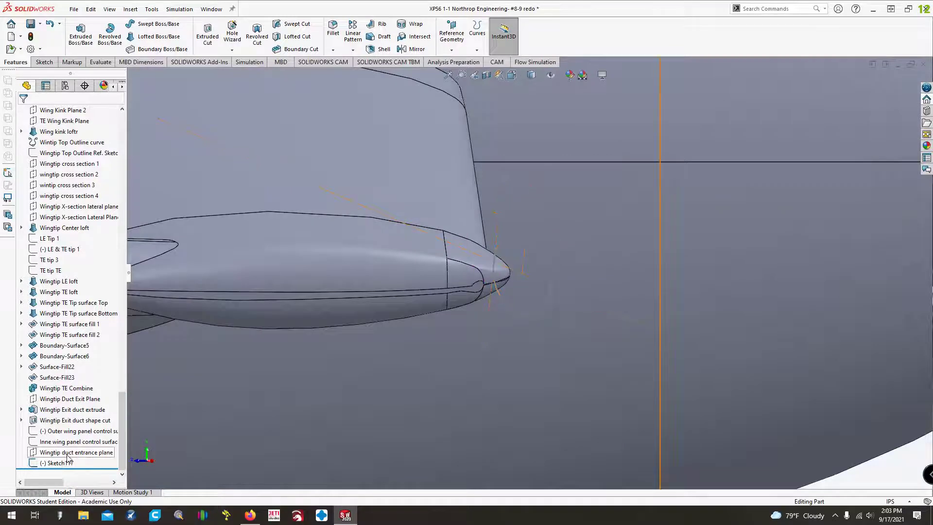
left_click(63, 453)
scroll(380, 422, "up", 5)
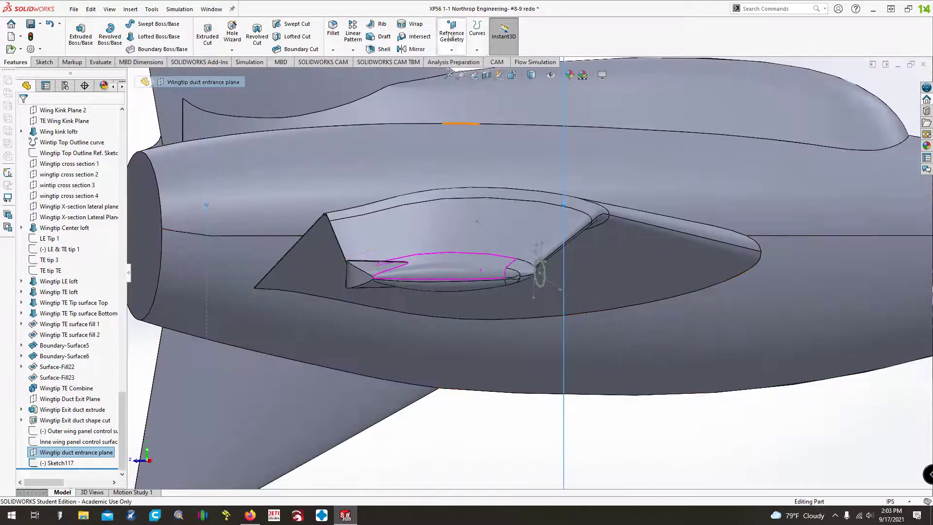
left_click(452, 50)
left_click(459, 60)
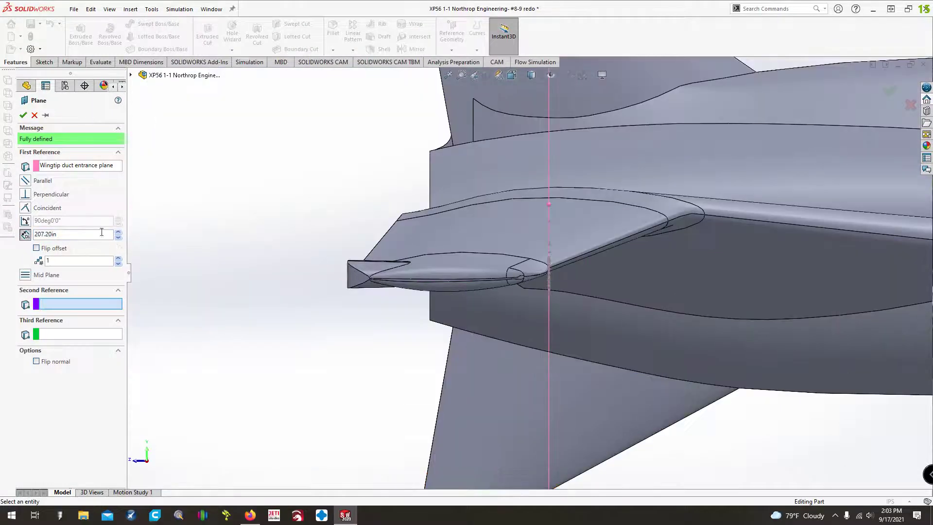
type("10")
key("Return")
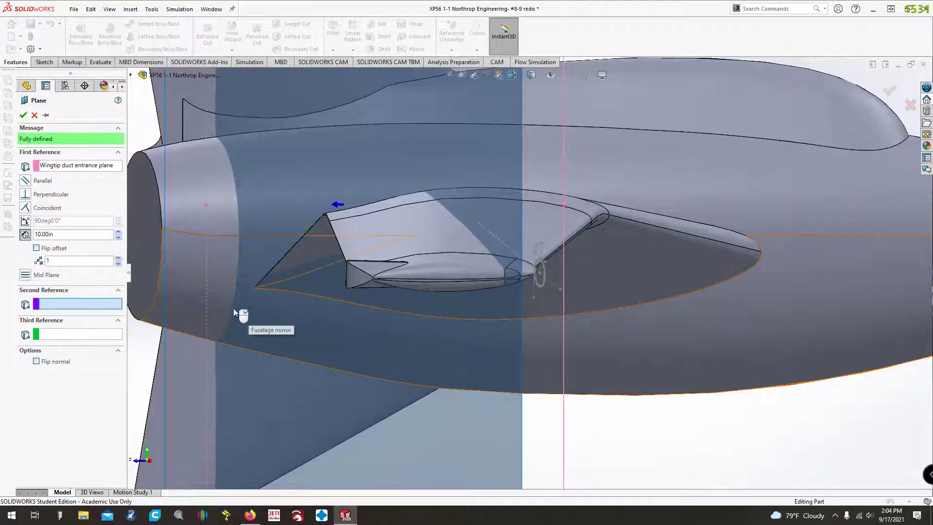
key("Return")
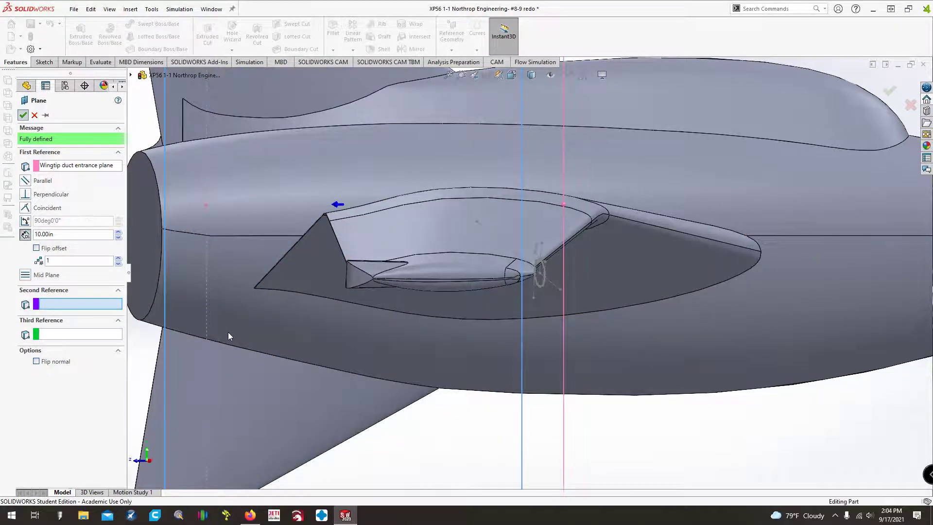
left_click(546, 440)
Reorder the new offset plane in the feature tree so it sits directly below the Wingtip duct entrance plane.
key("Left")
key("Left")
key("Left")
key("Left")
key("Left")
key("Left")
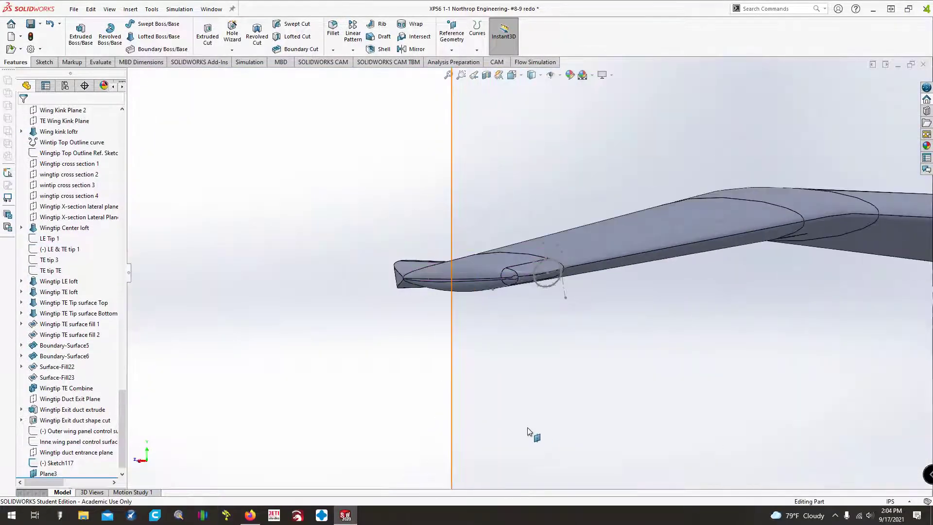
left_click_drag(49, 473, 56, 443)
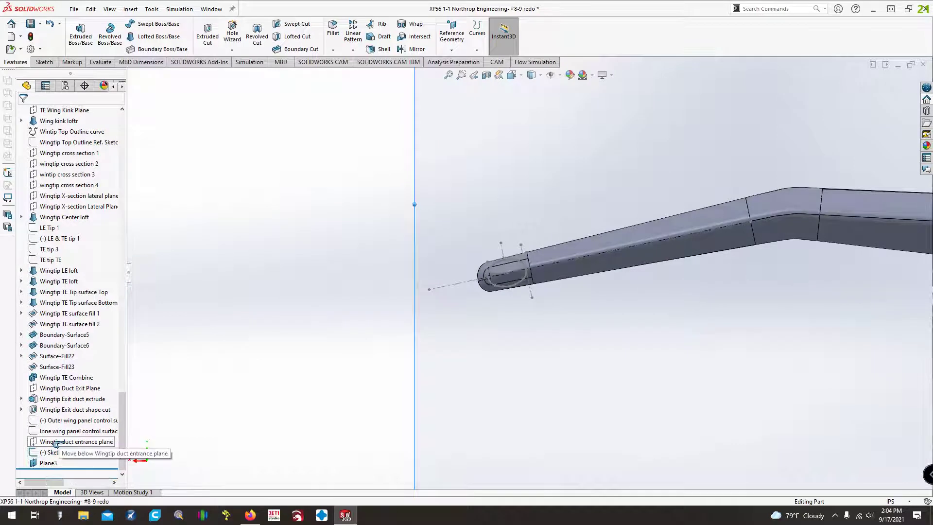
Rename the Wingtip duct entrance plane as "Wingtip duct entrance plane 1".
left_click(49, 453)
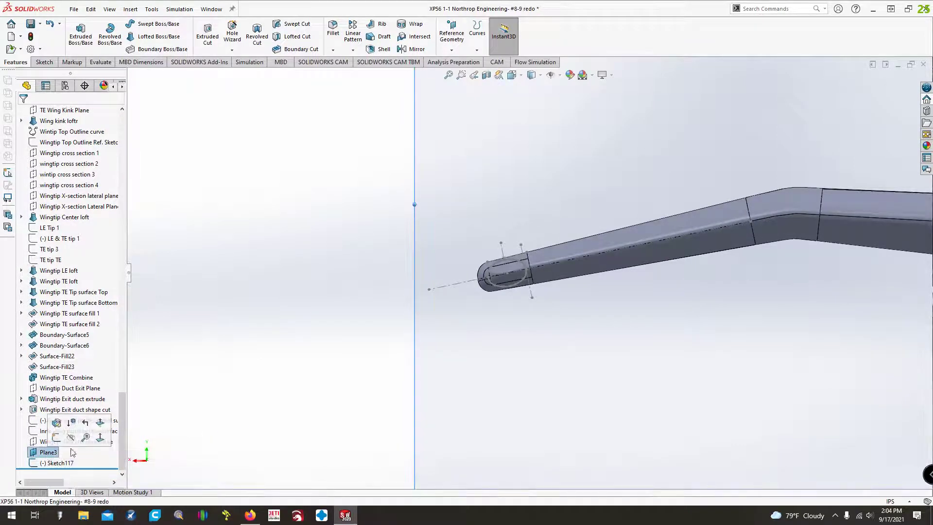
left_click(109, 443)
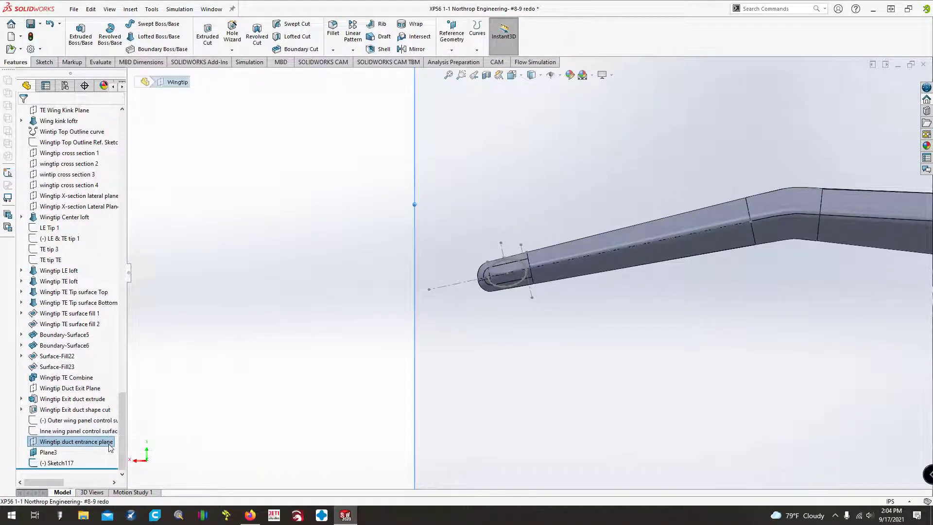
left_click(105, 442)
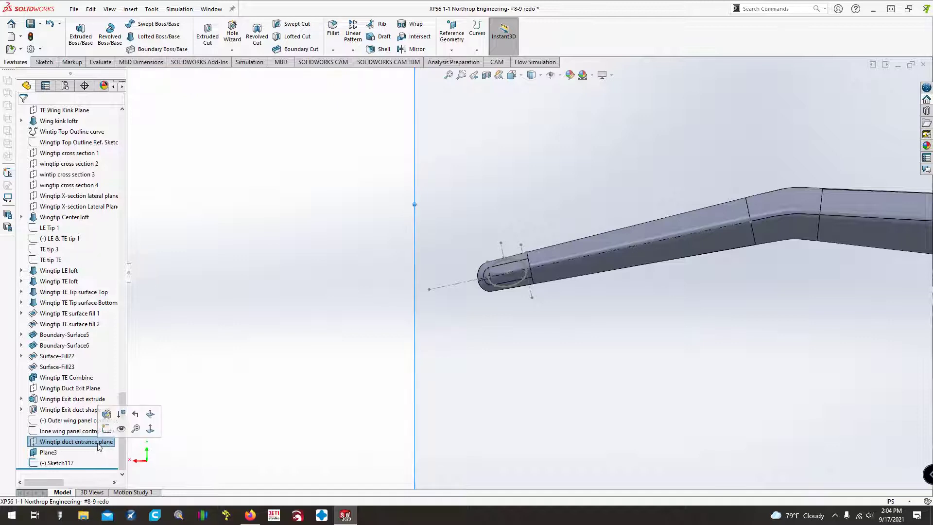
right_click(98, 442)
left_click(121, 342)
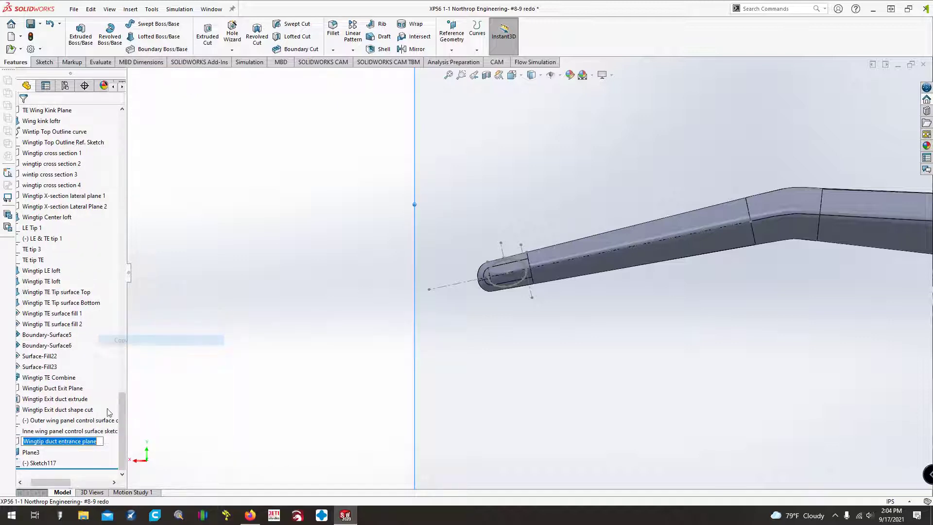
left_click(100, 440)
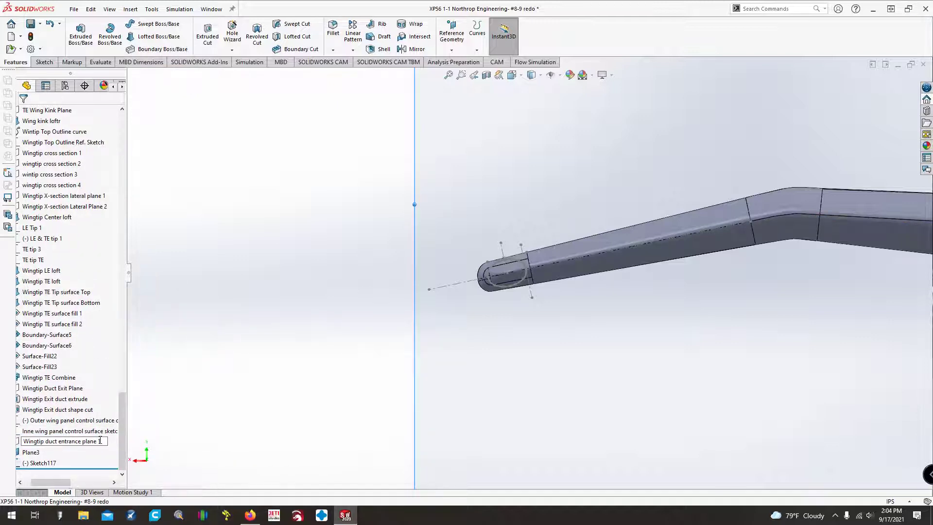
key("Return")
Try to rename Plane3 using the name copied from the entrance plane above it.
left_click(50, 454)
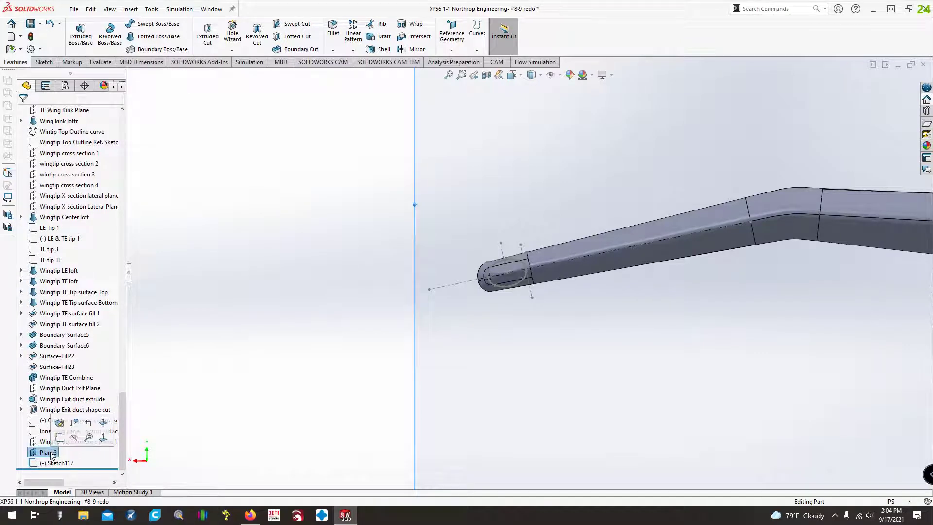
left_click(50, 453)
right_click(51, 452)
left_click(73, 359)
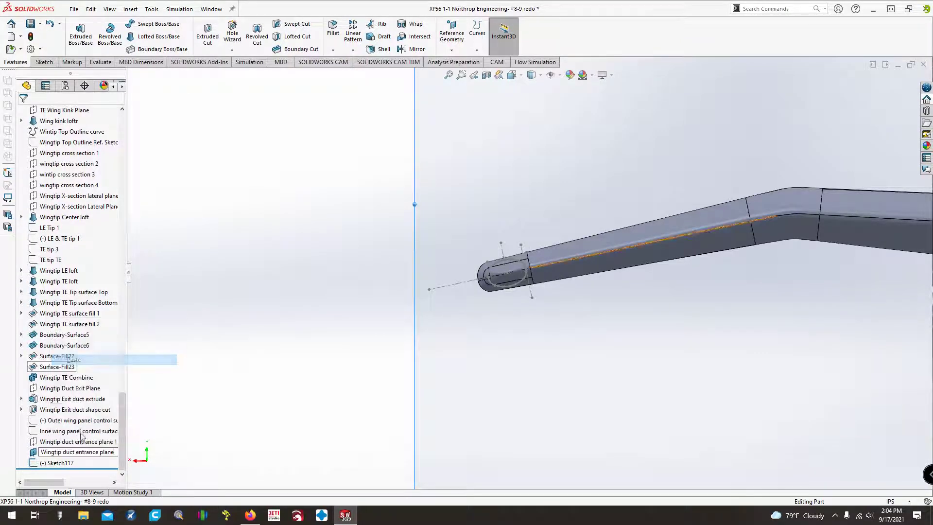
key("Return")
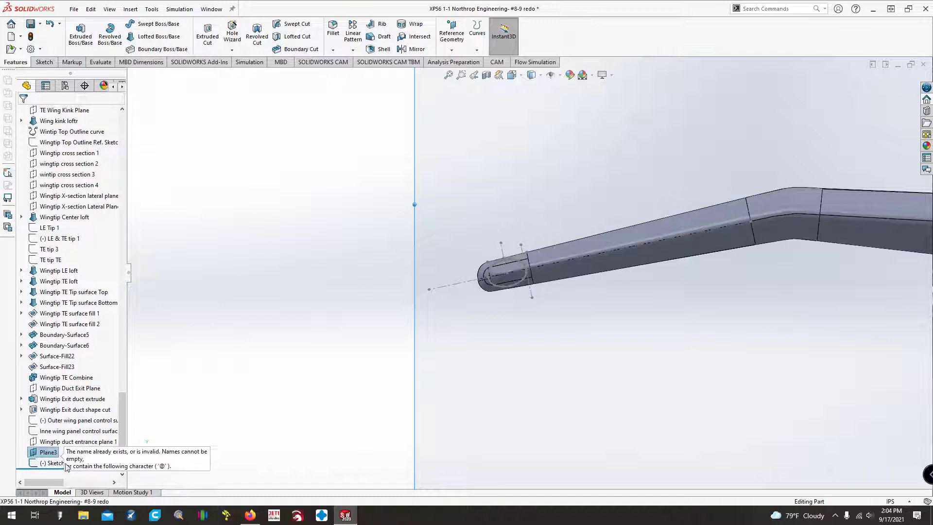
Rename Plane3 as "Wingtip duct entrance plane 2" and hide it.
left_click(50, 453)
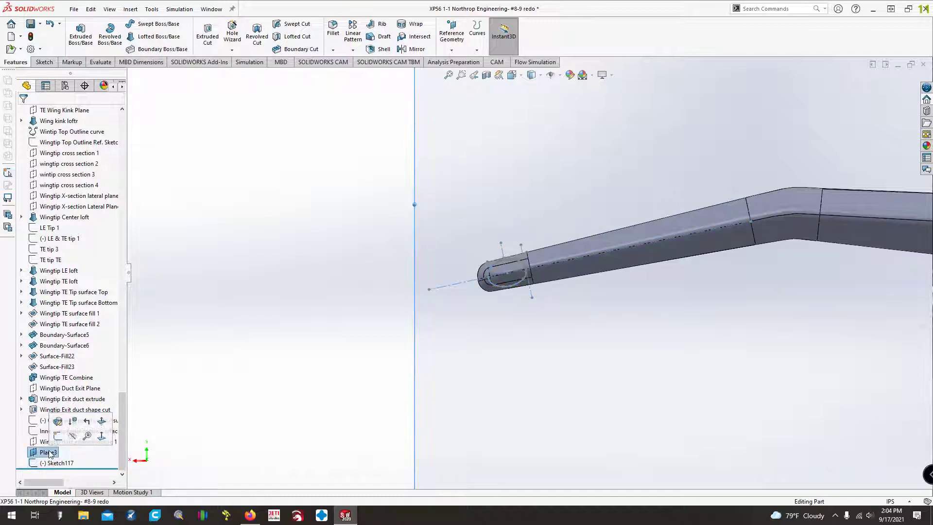
left_click(50, 454)
right_click(50, 452)
left_click(73, 358)
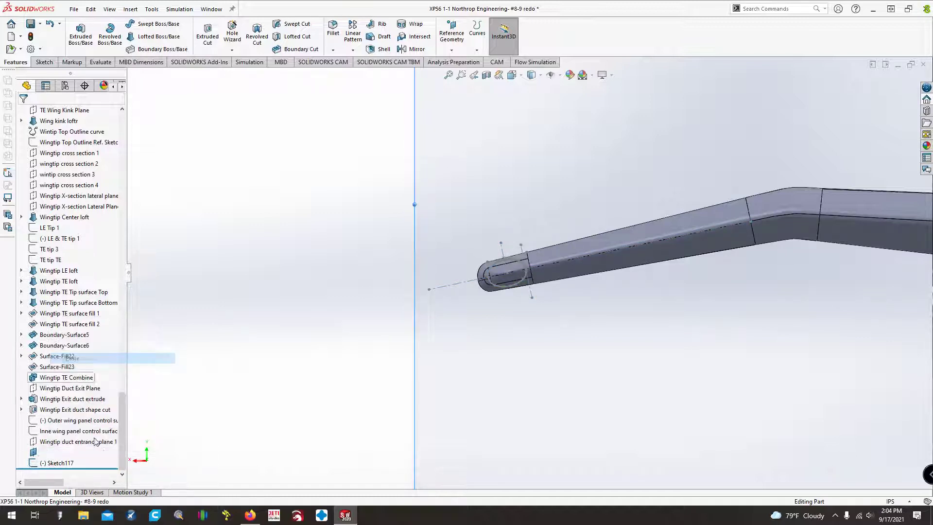
key("BackSpace")
type("2")
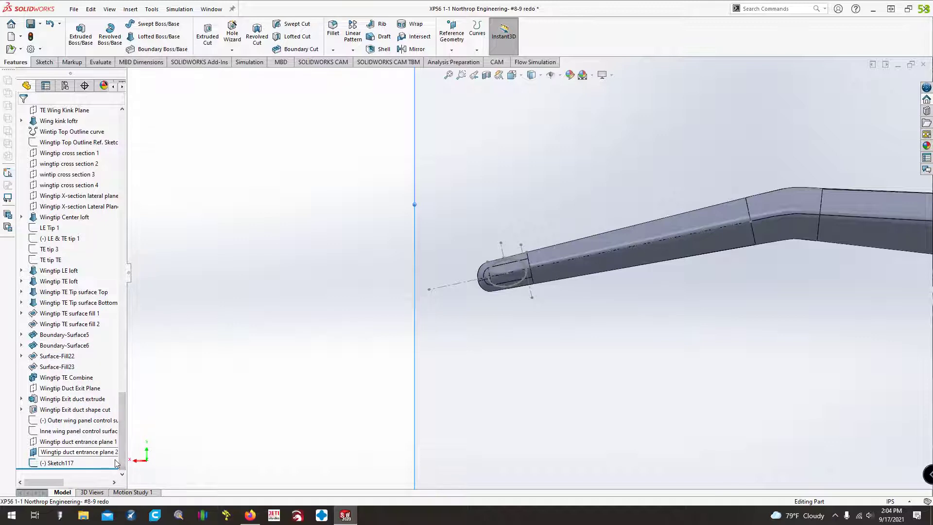
left_click(281, 380)
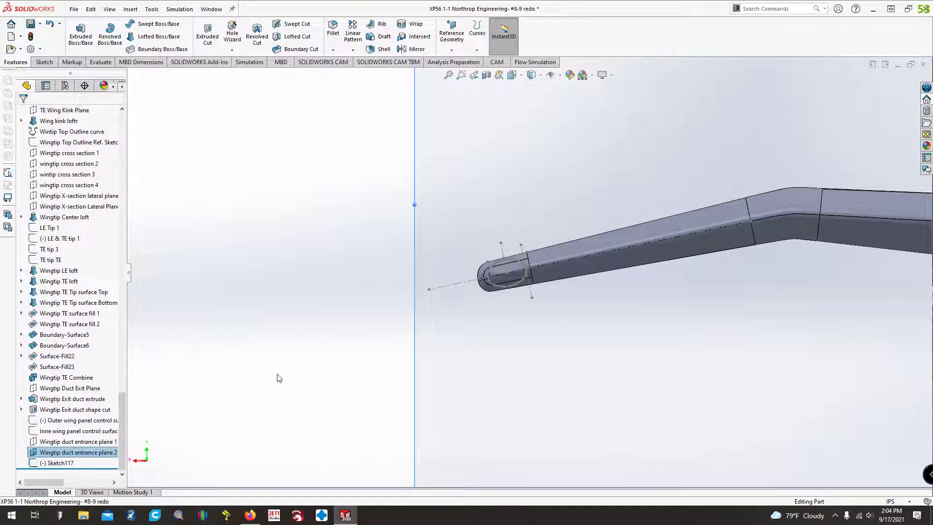
right_click(77, 452)
left_click(100, 295)
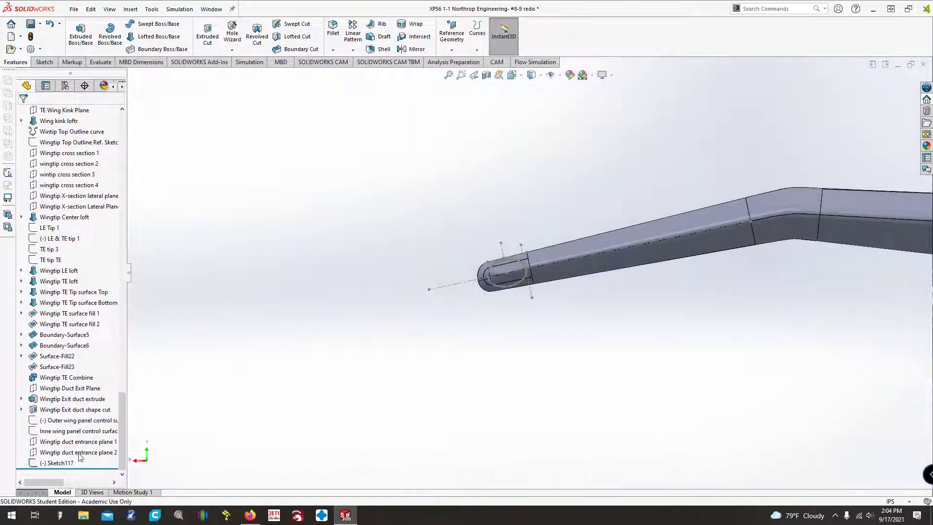
Start a sketch on Wingtip duct entrance plane 2 and convert the four splines of the duct entrance profile into it.
left_click(78, 453)
left_click(39, 63)
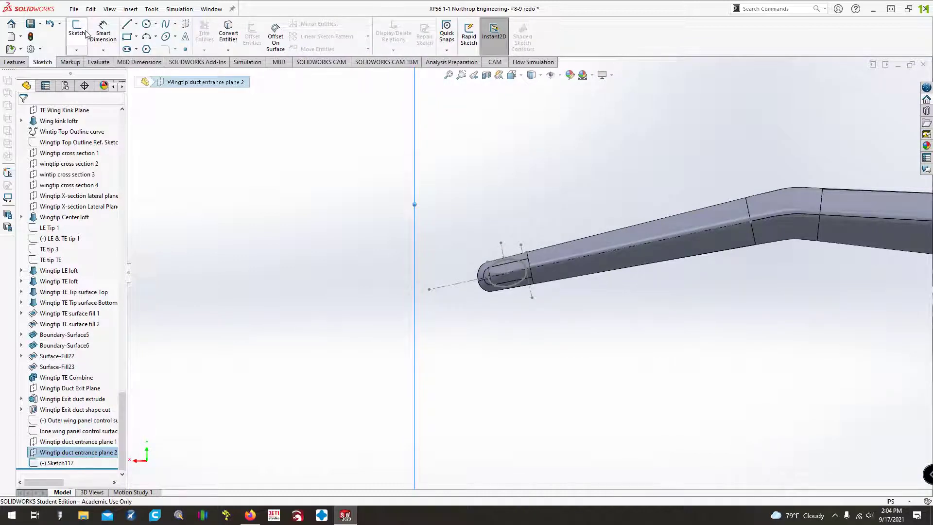
left_click(85, 31)
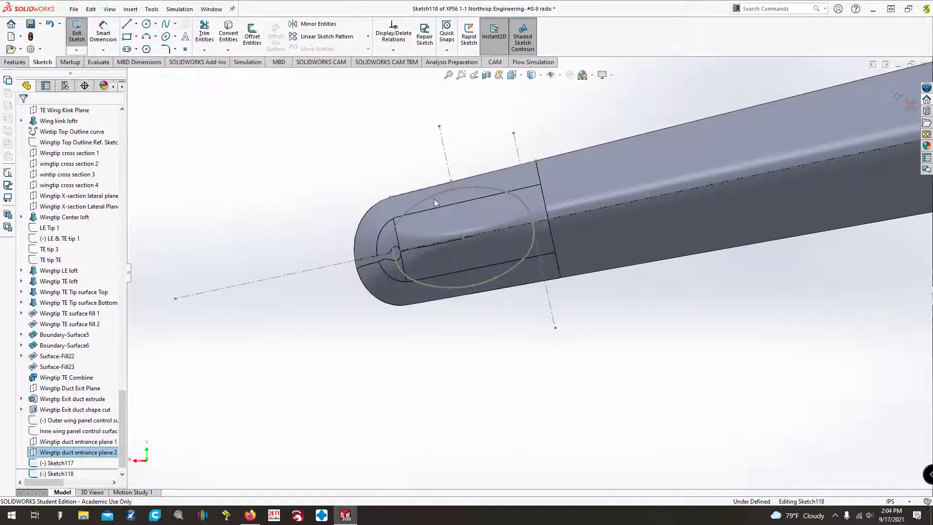
left_click_drag(343, 134, 549, 330)
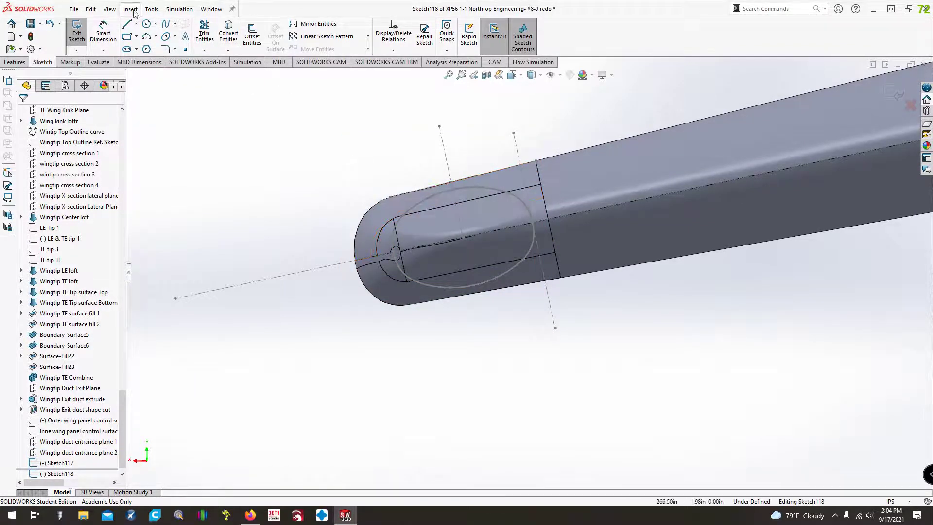
left_click(228, 34)
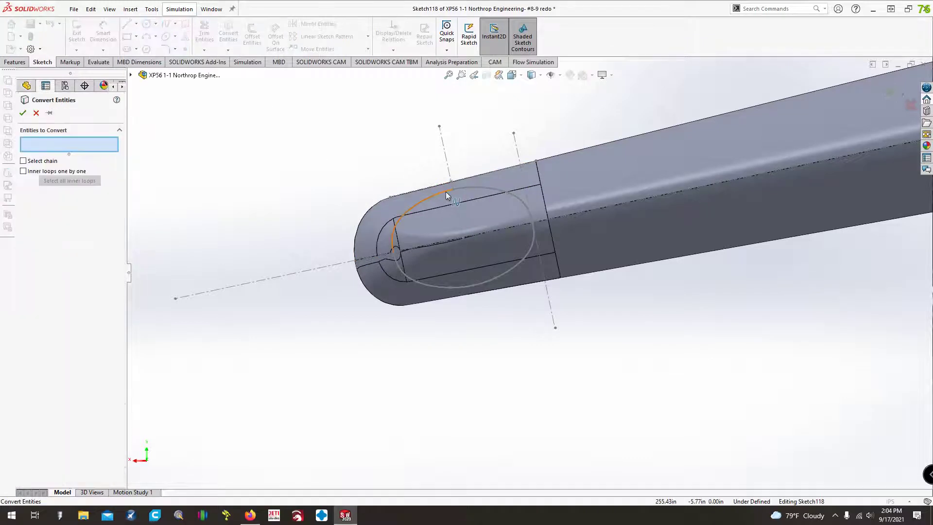
left_click(445, 191)
left_click(466, 191)
left_click(525, 255)
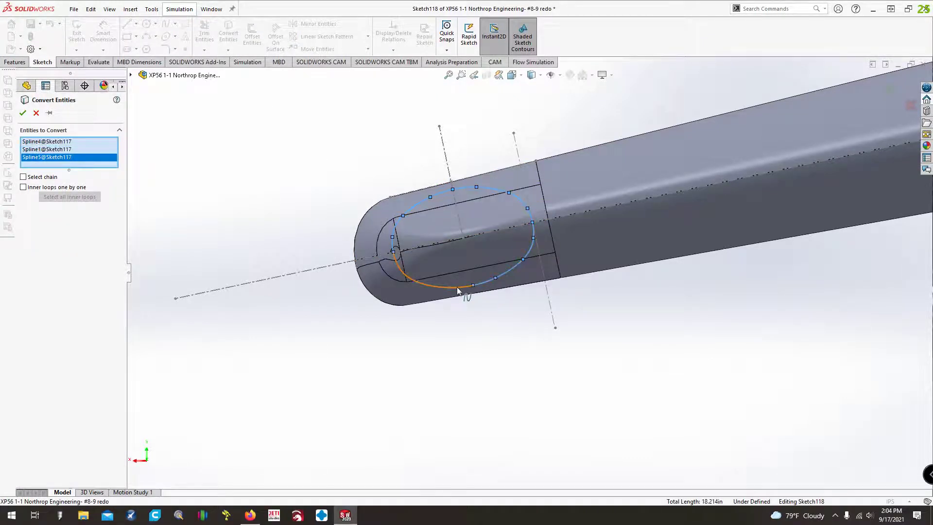
left_click(462, 287)
left_click(23, 113)
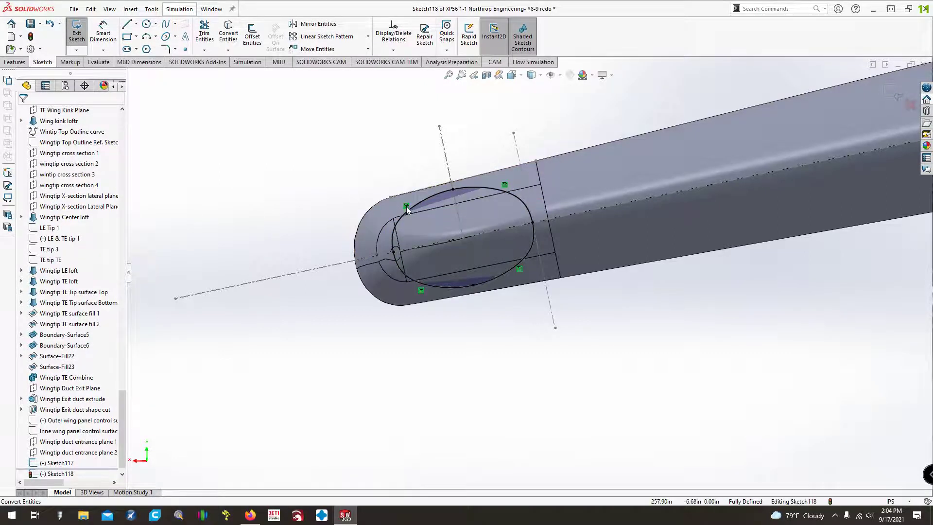
Delete the On Edge relations from all four converted splines so they are detached from the original profile.
key("Delete")
left_click(505, 186)
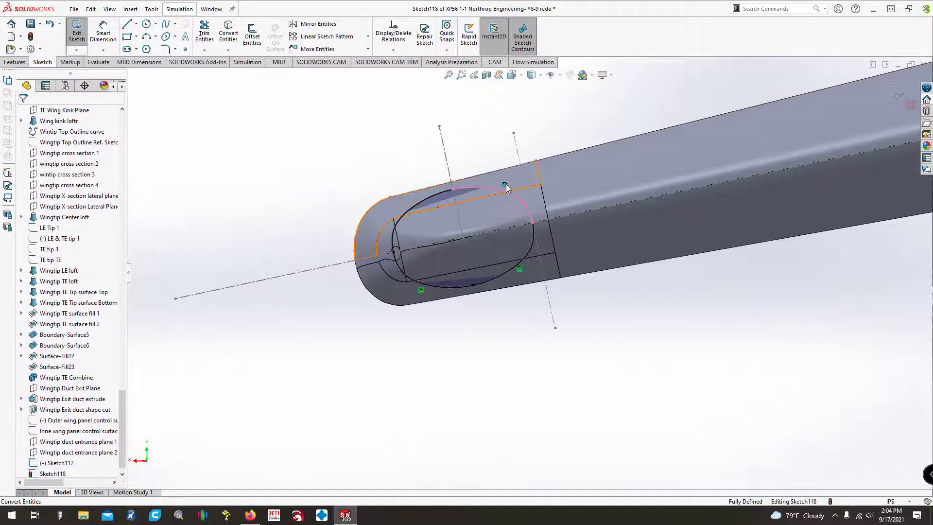
key("Delete")
left_click(519, 268)
key("Delete")
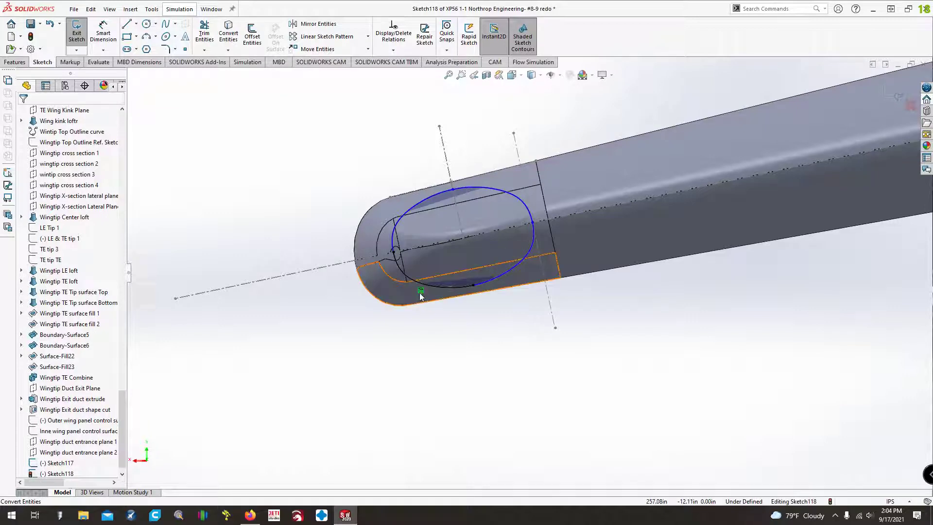
left_click(421, 290)
key("Delete")
Apply a Fix relation to the four converted splines and exit the sketch.
left_click_drag(341, 153, 586, 340)
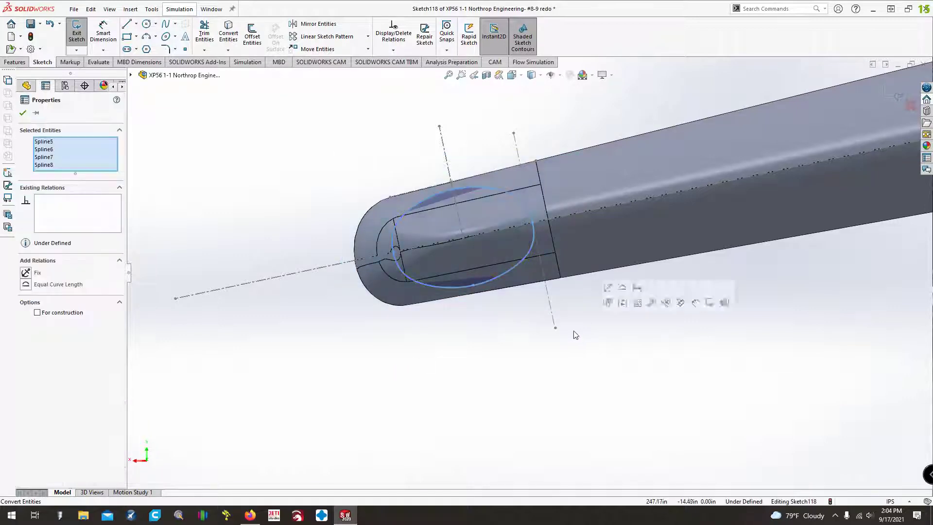
left_click(25, 274)
left_click(263, 215)
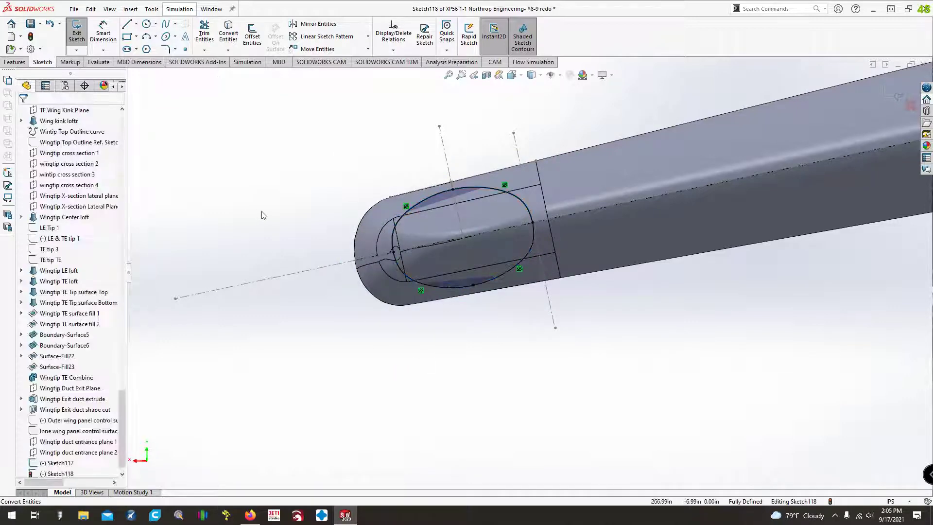
left_click(77, 33)
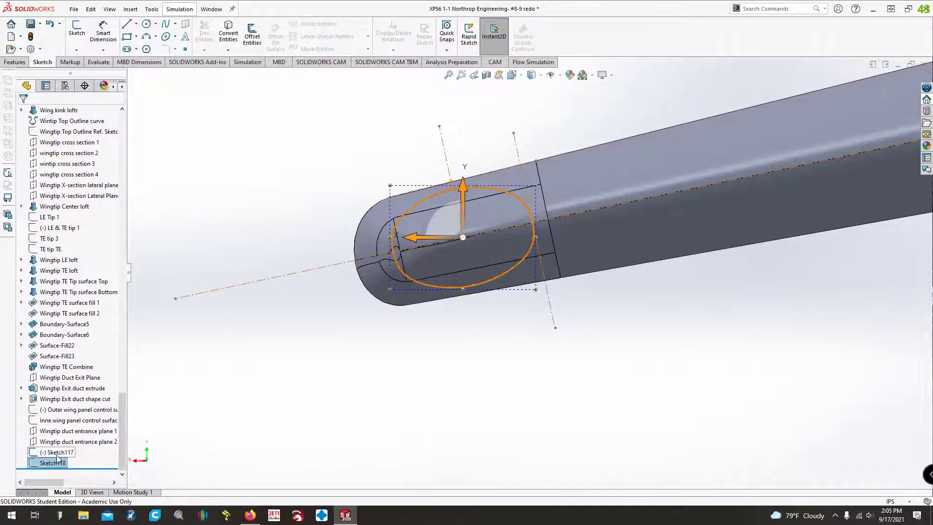
Reopen the original duct entrance sketch, Sketch117, and delete the 0.500 dimension between the profile and the wingtip's upper edge.
right_click(57, 456)
left_click(68, 300)
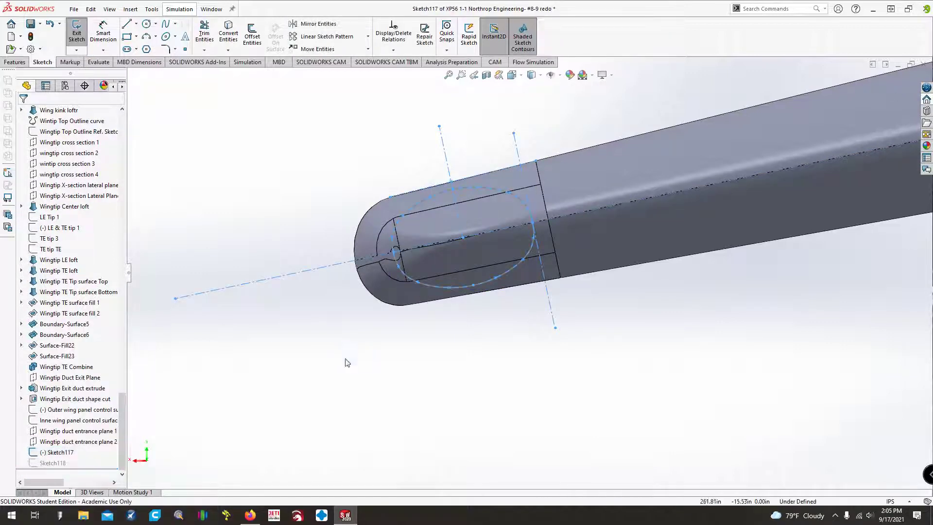
scroll(375, 316, "down", 3)
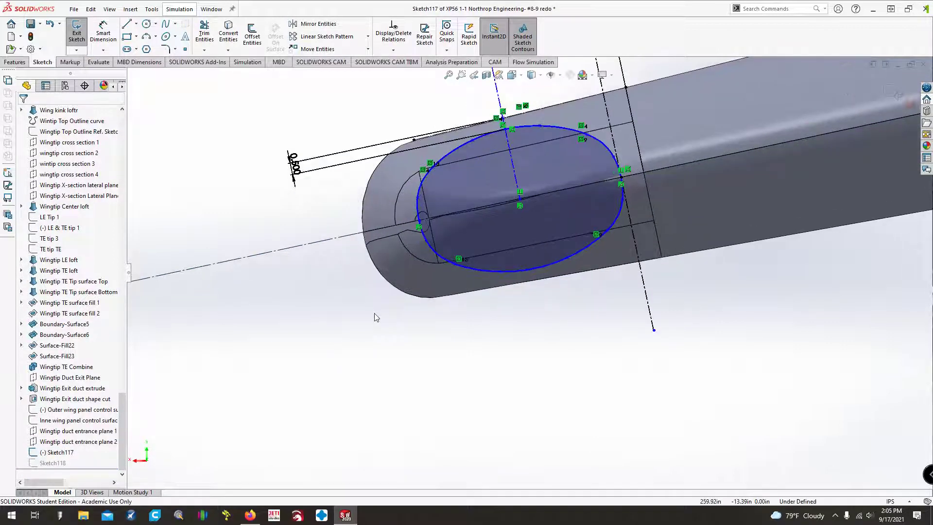
scroll(374, 313, "up", 2)
key("ctrl+Down")
key("ctrl+Left")
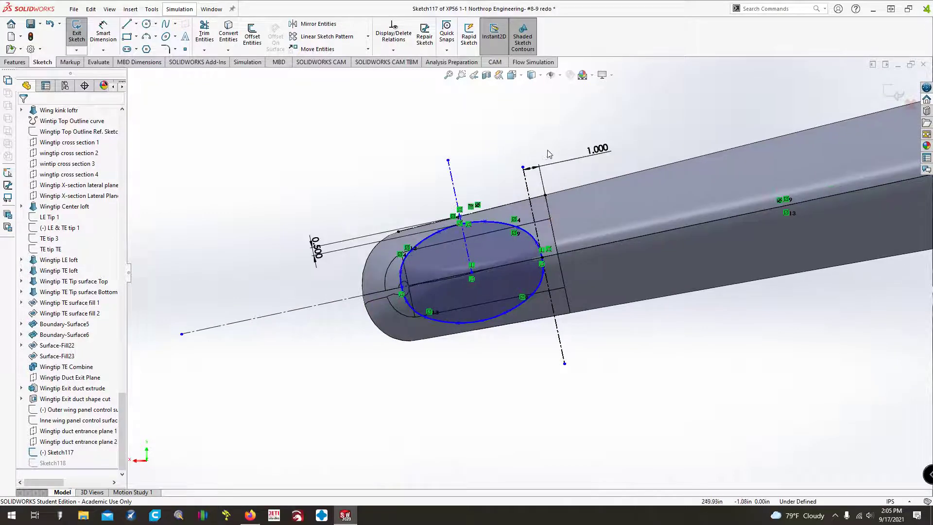
double_click(315, 254)
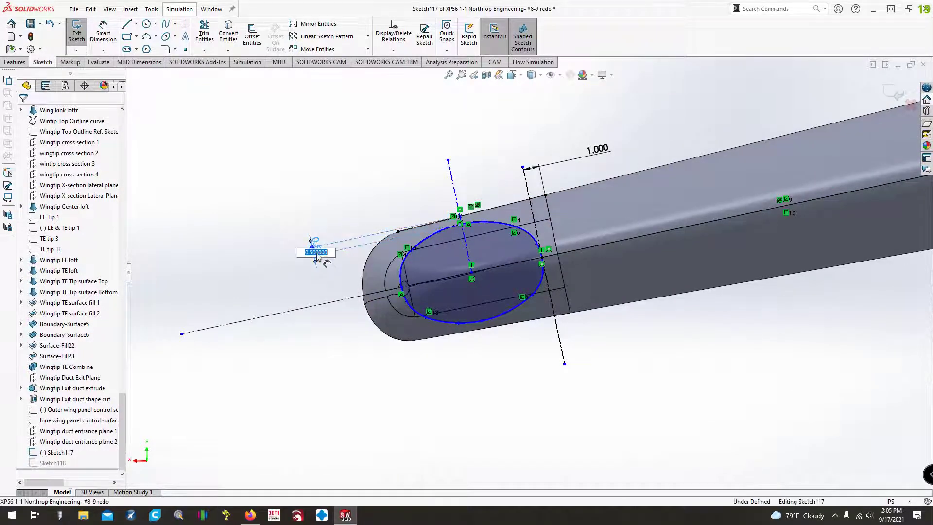
left_click(339, 185)
left_click(362, 237)
key("Delete")
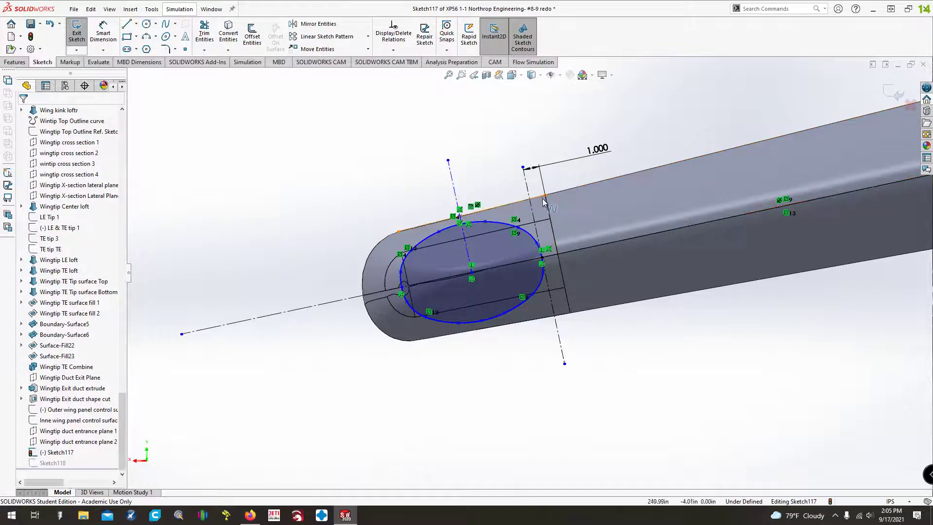
Delete the inboard cross centerline at the profile's end together with its 1.000 dimension.
left_click(533, 209)
key("Delete")
key("Return")
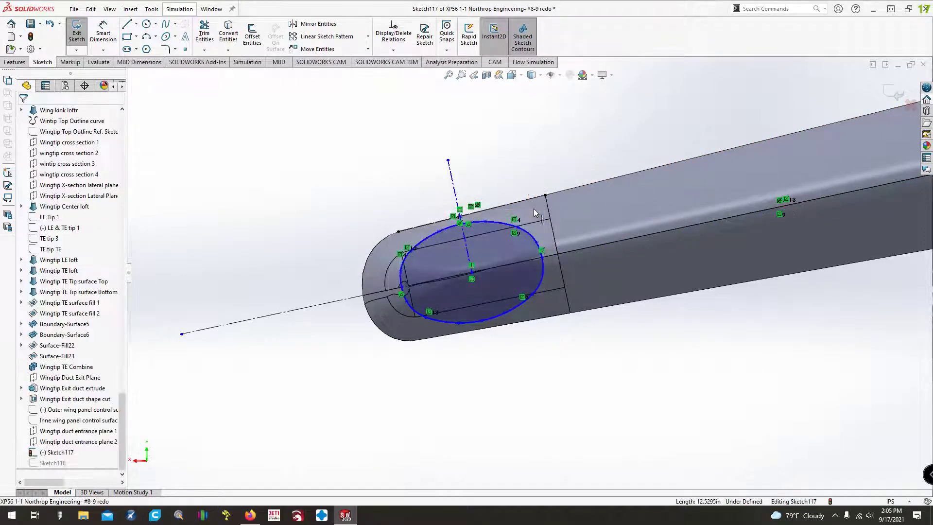
Scale the duct entrance profile's splines and the point selected with them by 0.9 about the centerline intersection, without making a copy.
mouse_move(298, 175)
left_mouse_down()
mouse_move(408, 225)
mouse_move(626, 370)
left_mouse_up()
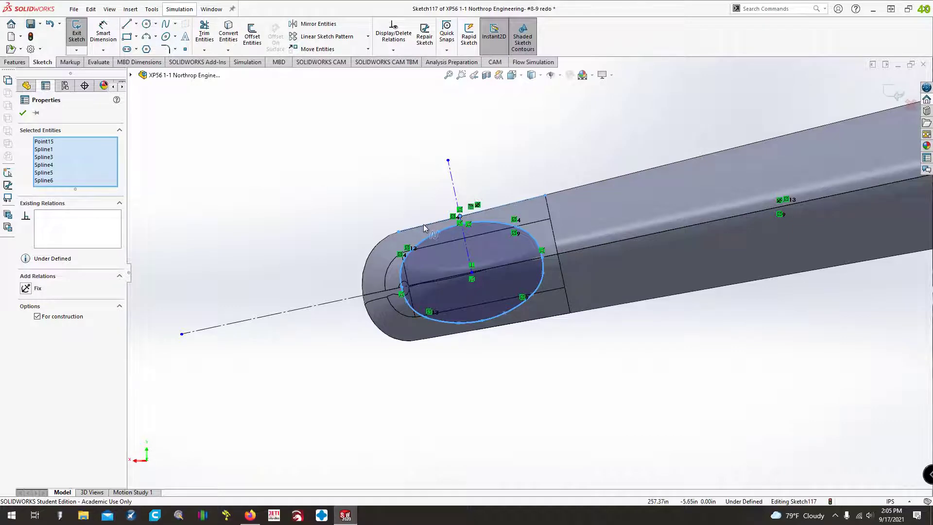
left_click(151, 9)
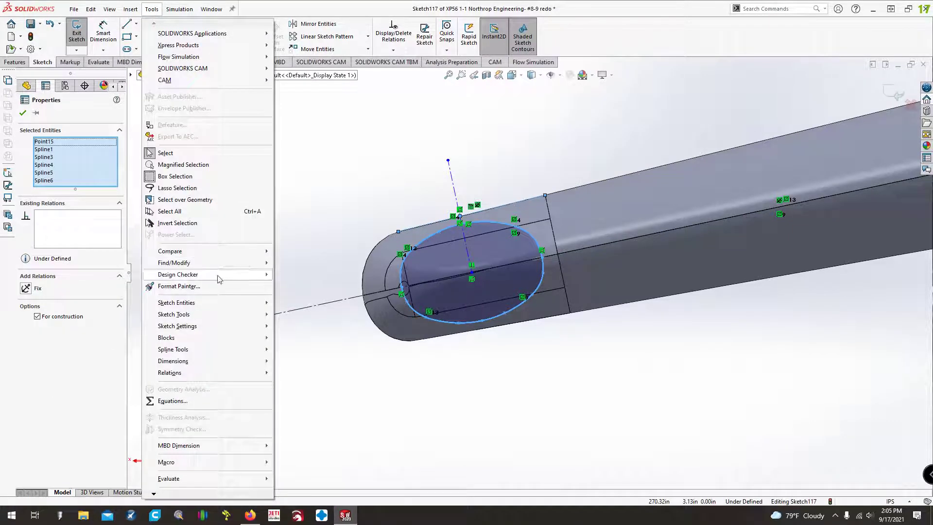
mouse_move(246, 314)
left_click(310, 266)
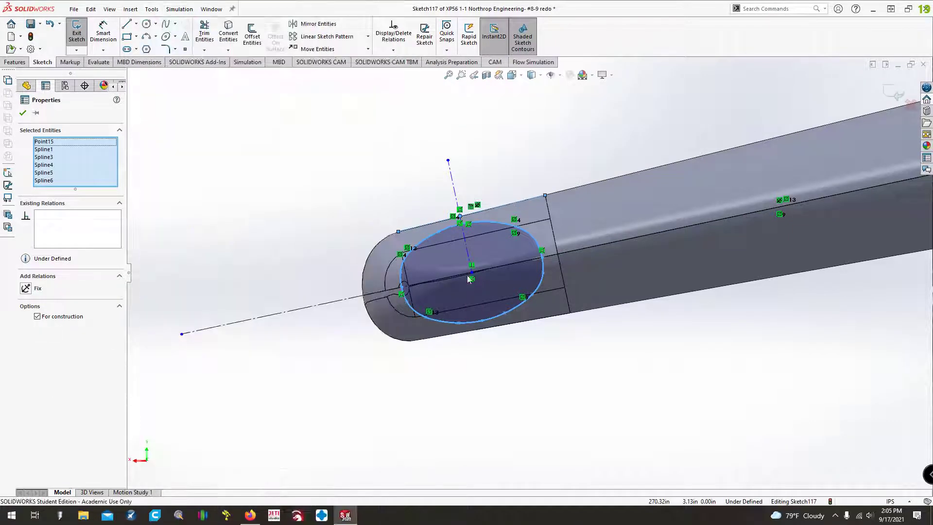
left_click(471, 279)
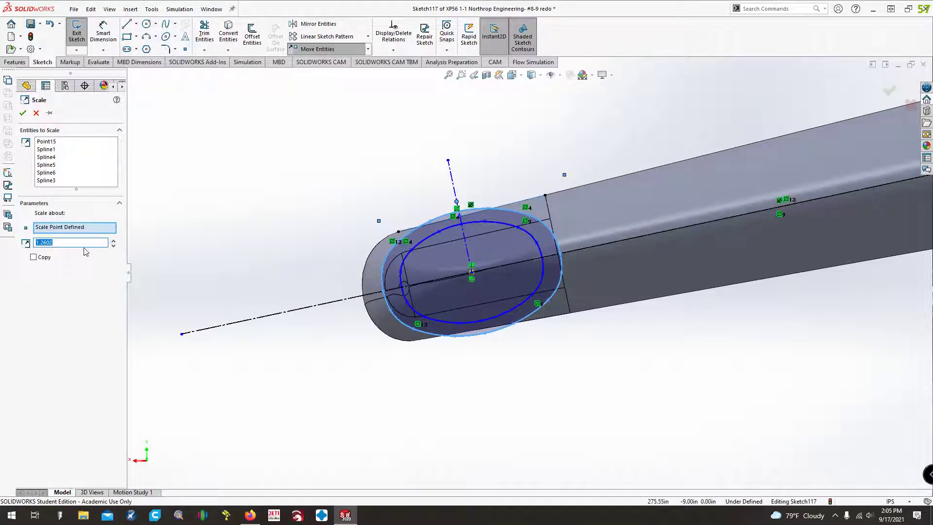
key("Return")
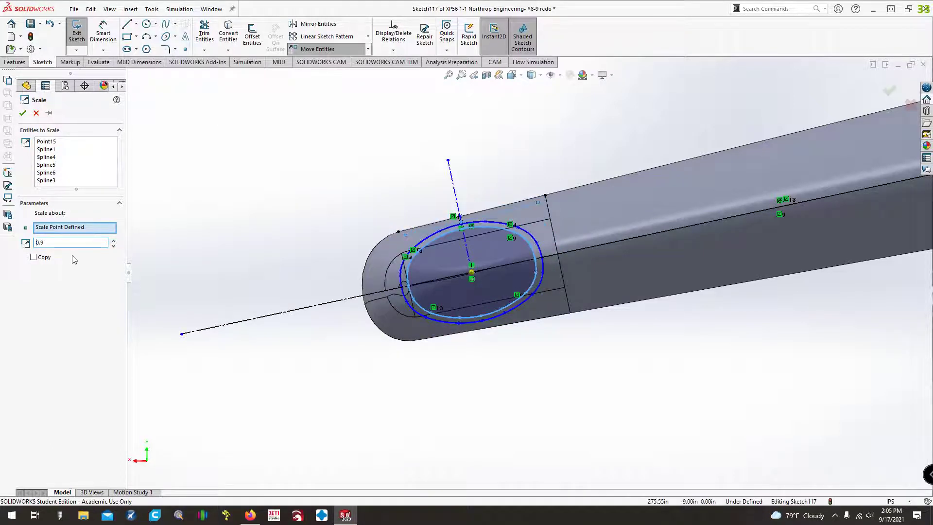
left_click(23, 114)
Examine the scaled duct entrance profile against the wingtip and exit Sketch117.
key("Right")
key("Right")
key("Right")
key("Right")
key("Right")
key("Right")
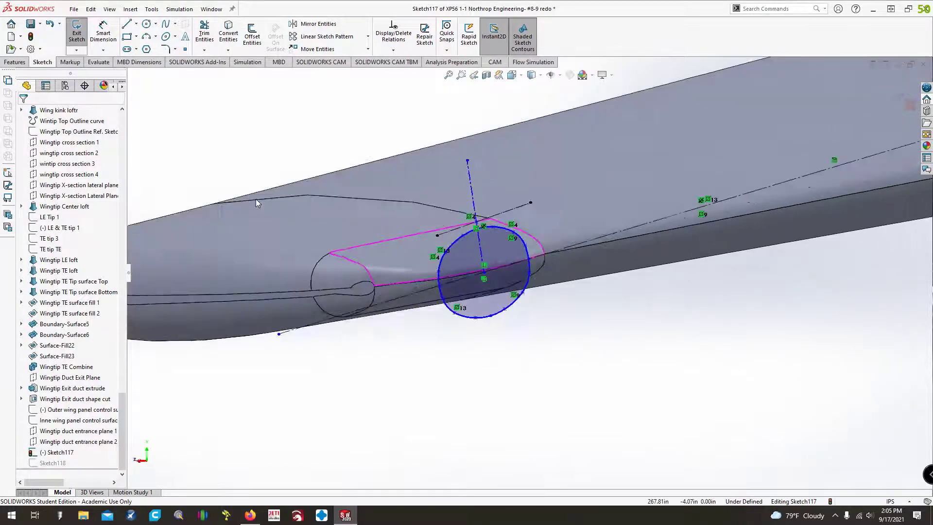
key("Left")
key("Left")
key("Left")
key("Left")
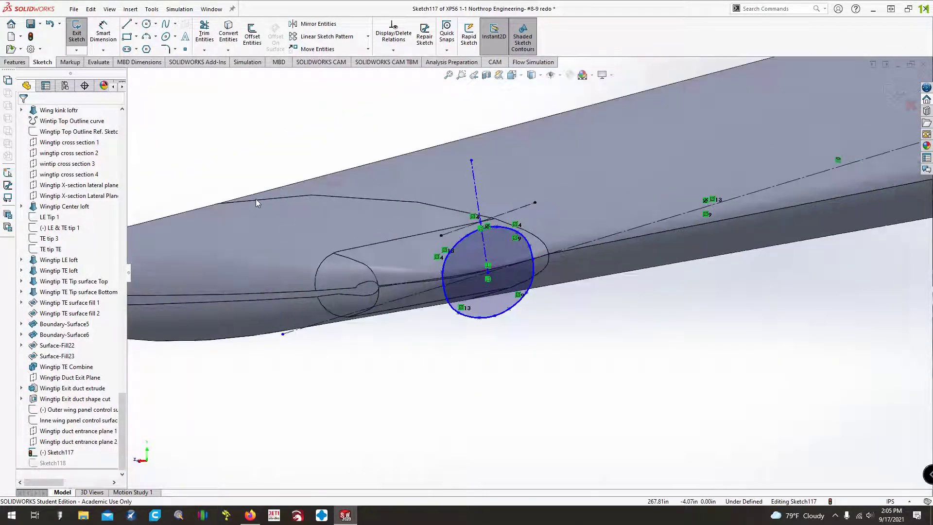
key("shift+Down")
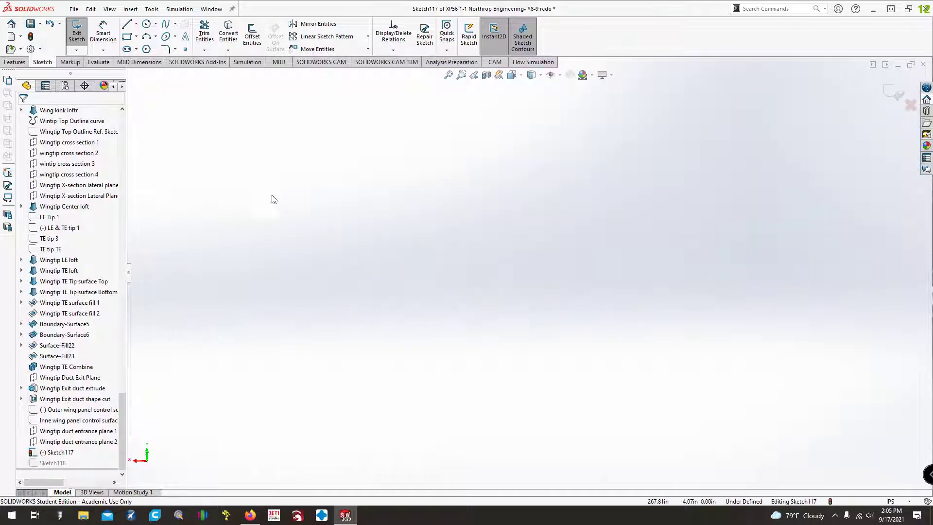
key("ctrl+2")
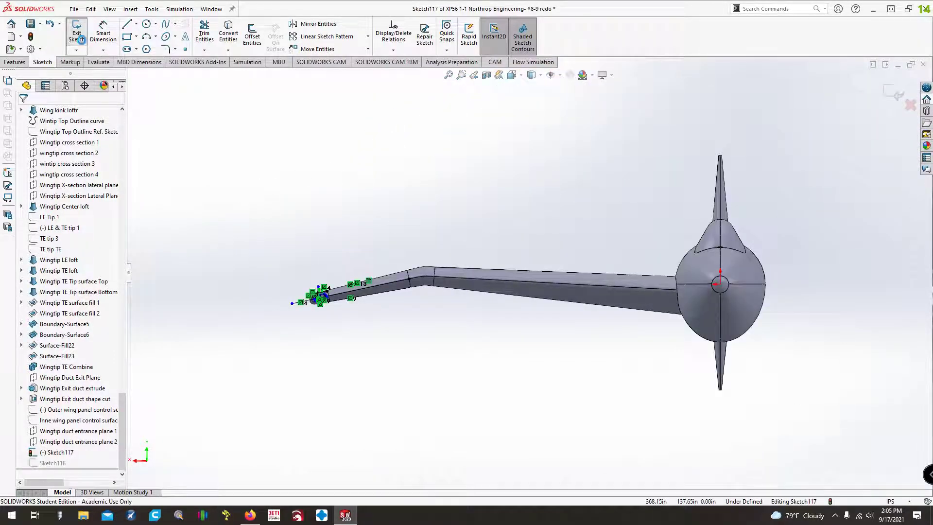
left_click(79, 39)
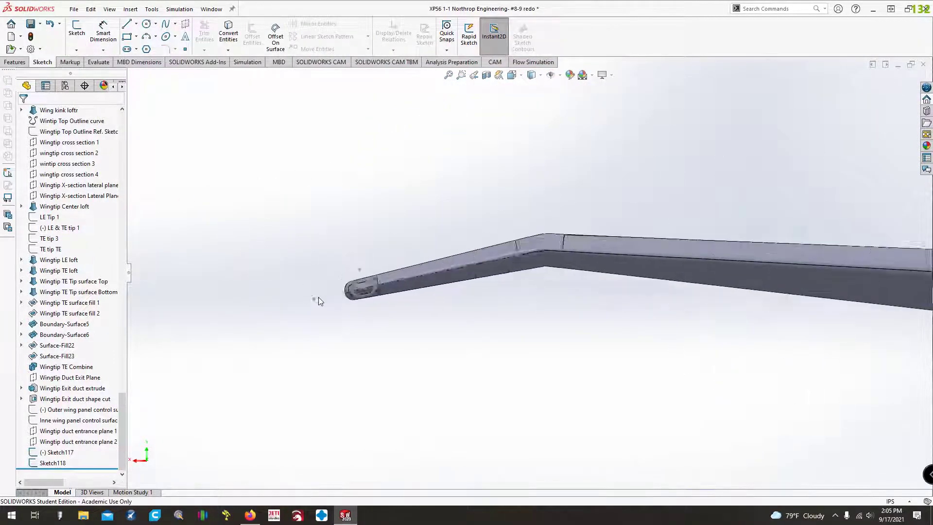
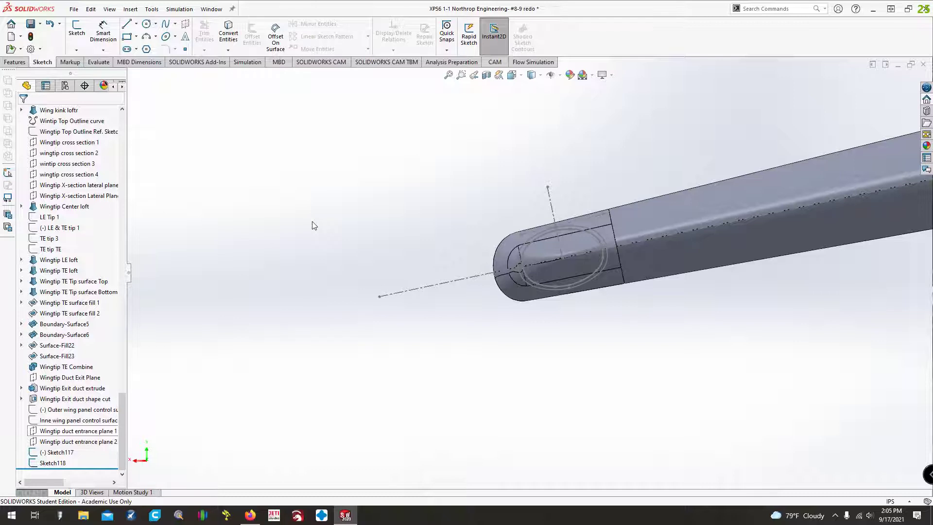
Select the Outer wing panel Ref. Plane as the basis for new reference geometry.
mouse_move(314, 225)
middle_mouse_down()
mouse_move(313, 166)
mouse_move(329, 225)
middle_mouse_up()
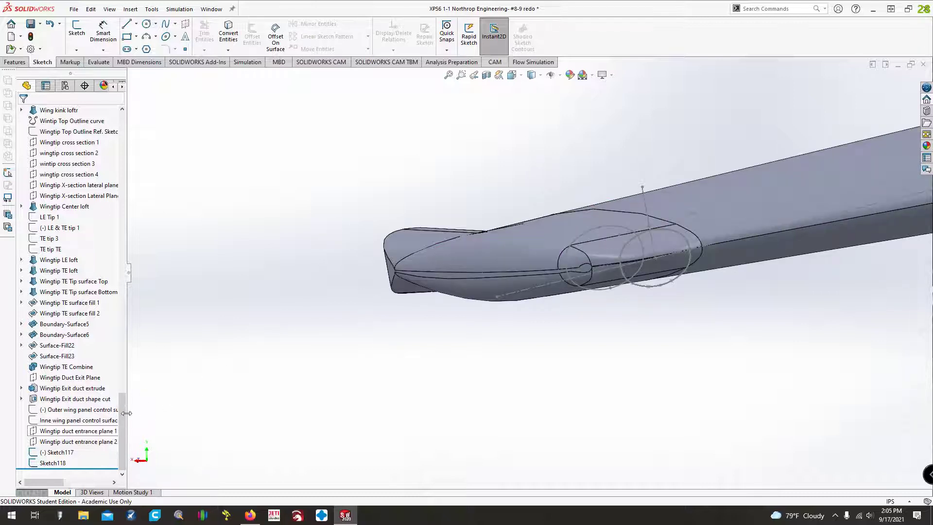
left_click_drag(123, 417, 135, 367)
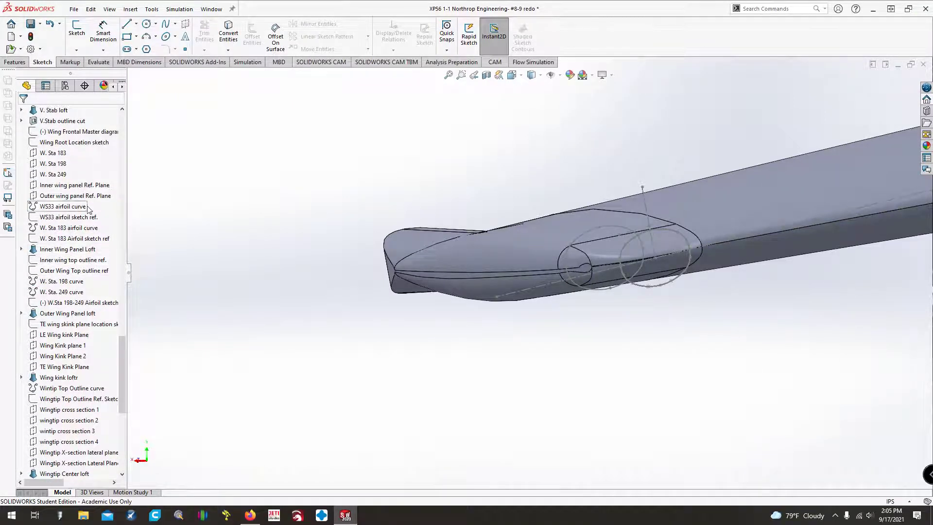
left_click(75, 195)
left_click(12, 61)
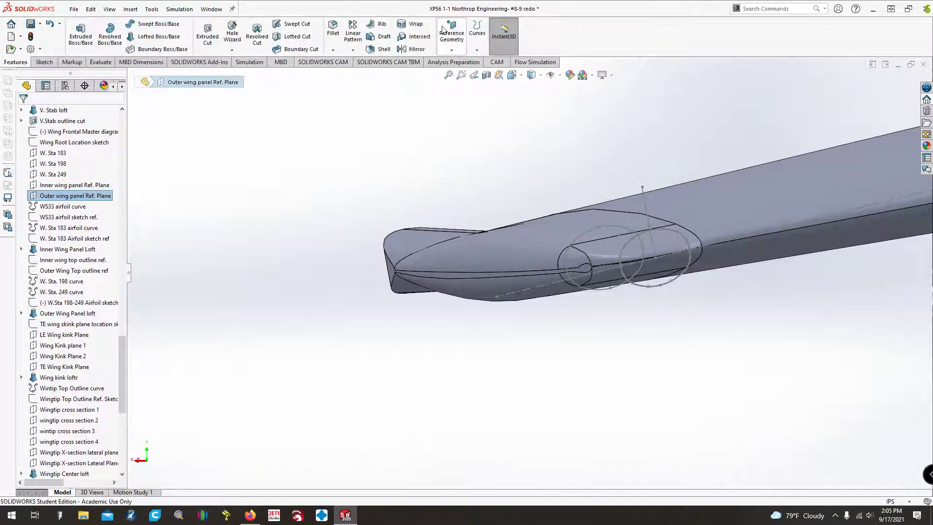
left_click(452, 37)
left_click(455, 64)
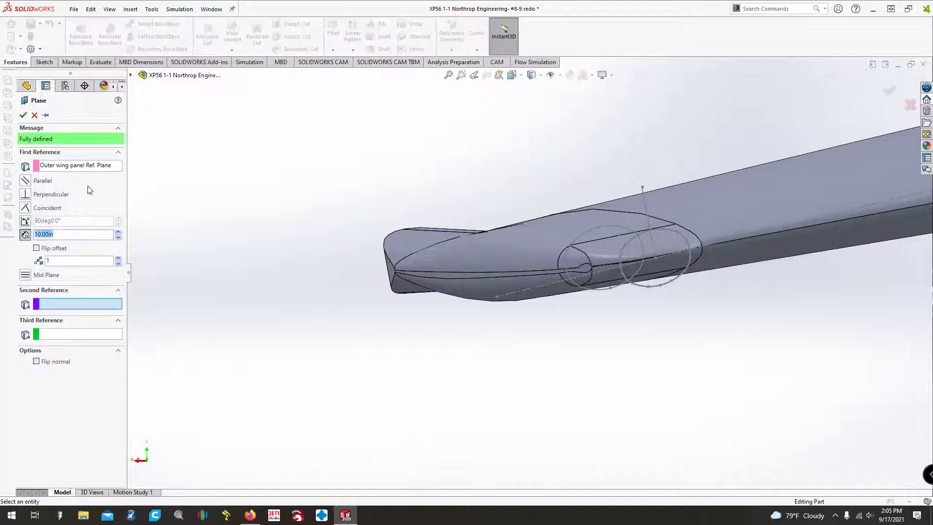
left_click(26, 196)
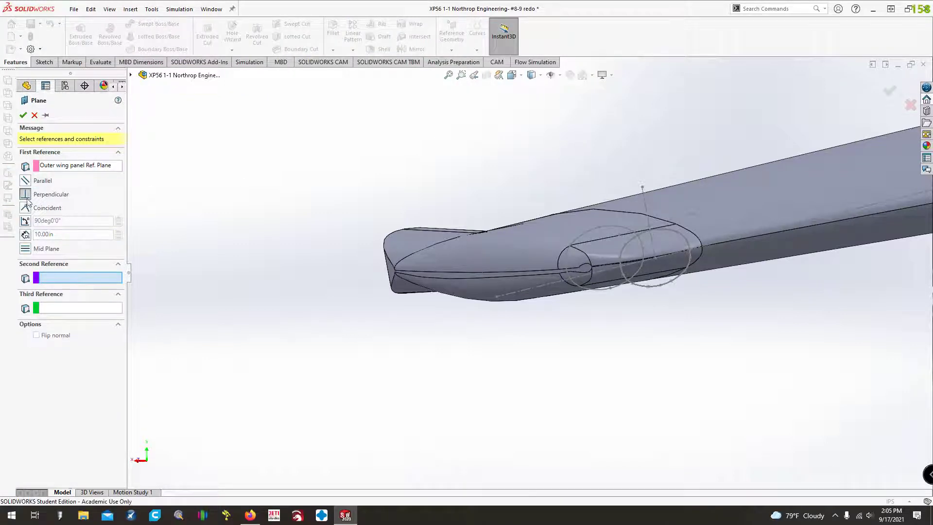
left_click(654, 248)
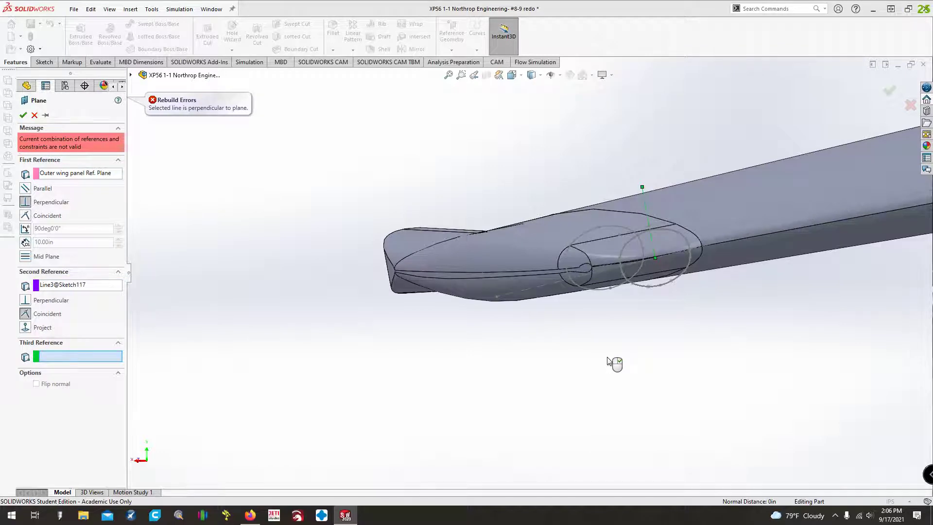
mouse_move(608, 358)
middle_mouse_down()
mouse_move(666, 358)
mouse_move(608, 358)
middle_mouse_up()
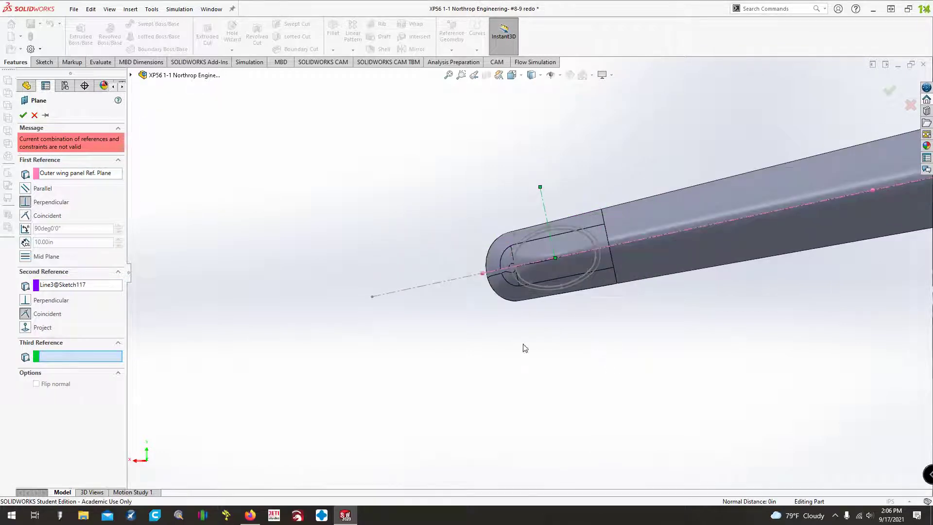
key("ctrl+4")
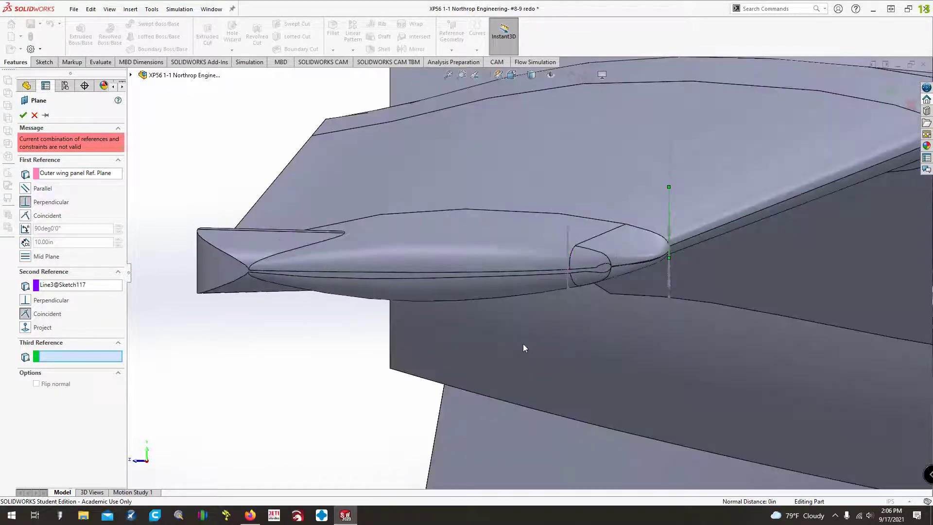
middle_click_drag(523, 348, 243, 347)
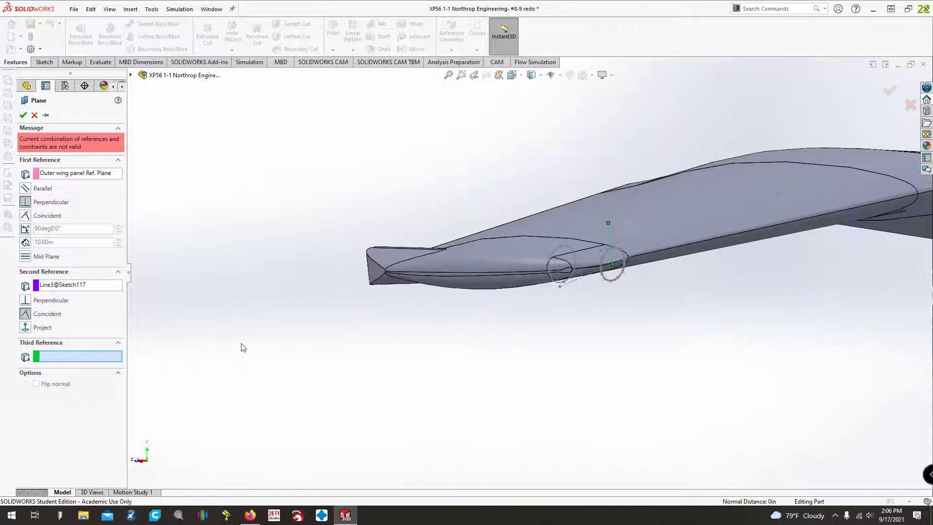
left_click(102, 287)
left_click(124, 293)
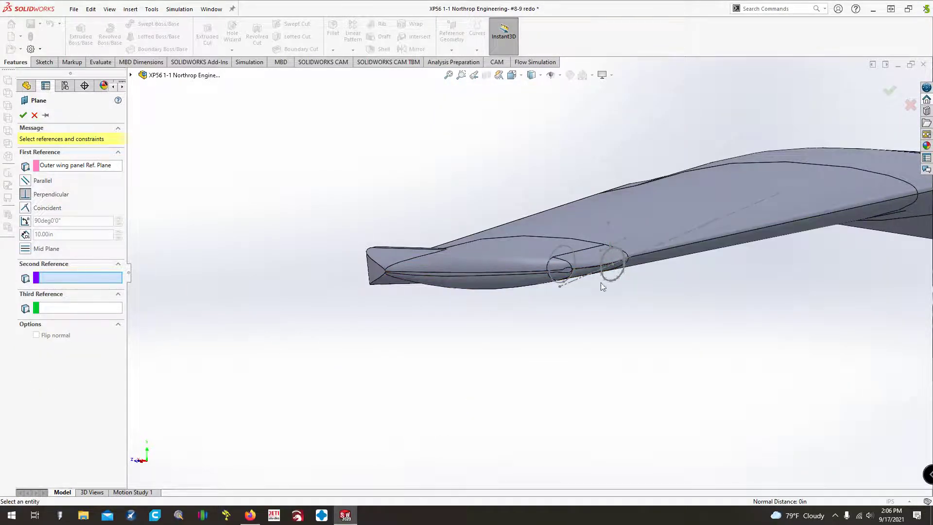
scroll(600, 241, "down", 3)
left_click(597, 252)
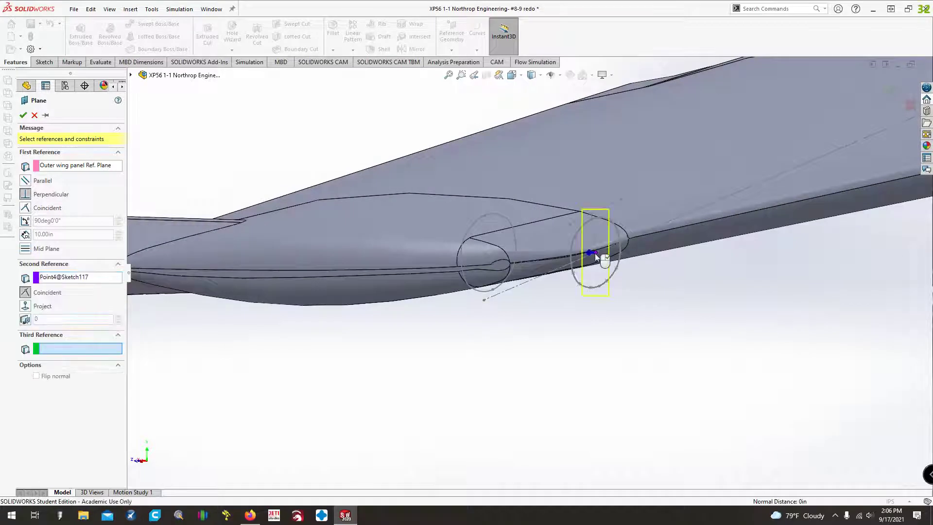
left_click(586, 165)
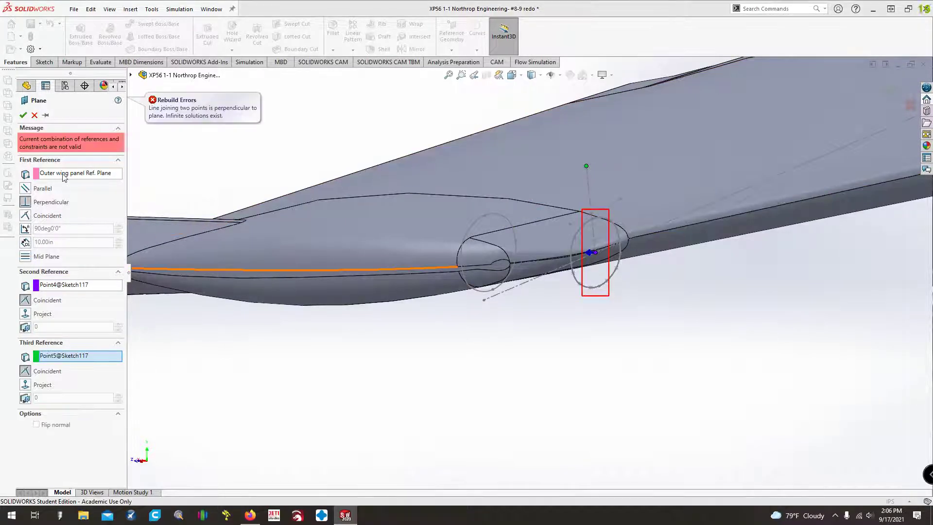
left_click(26, 215)
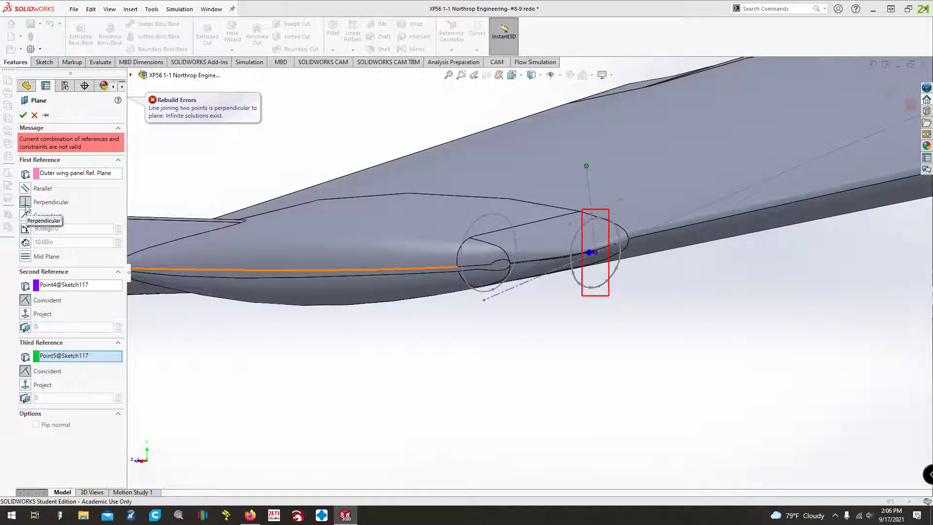
left_click(73, 173)
left_click(34, 115)
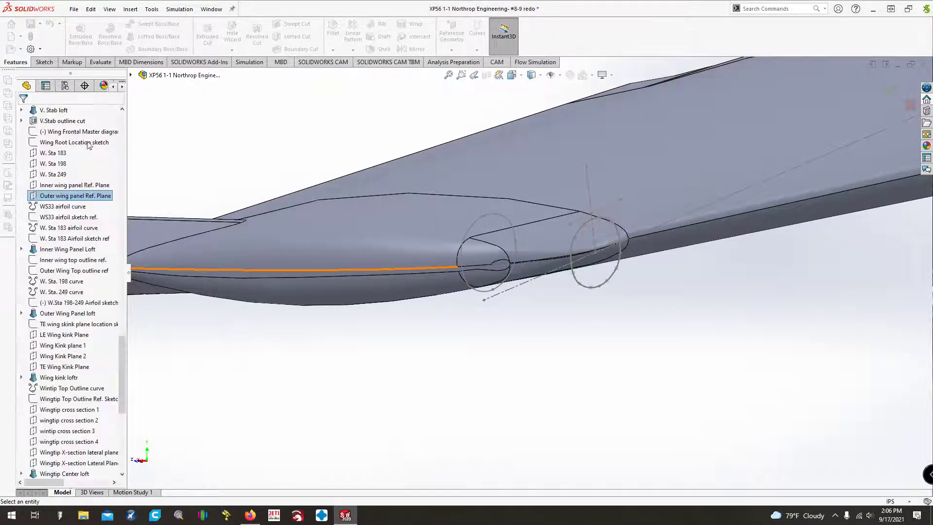
Show the Outer wing panel Ref. Plane in the model.
left_click(68, 196)
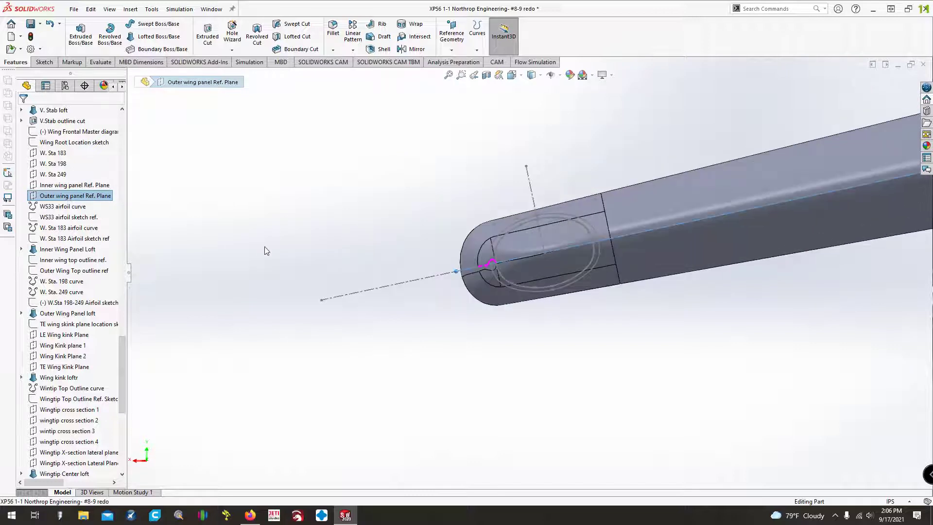
right_click(65, 200)
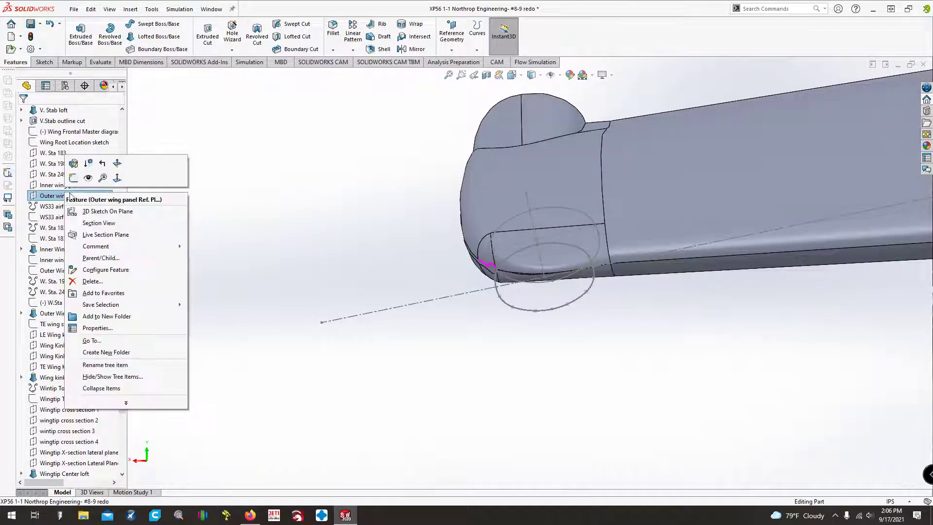
left_click(98, 171)
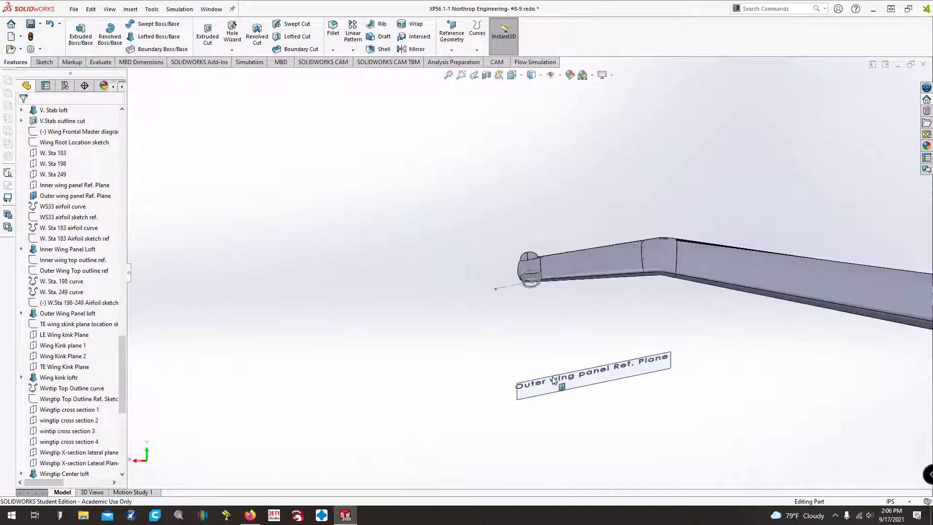
Create a reference plane perpendicular to the Outer wing panel Ref. Plane, passing through Point4 of Sketch117 and Point2 of Sketch118.
left_click(557, 378)
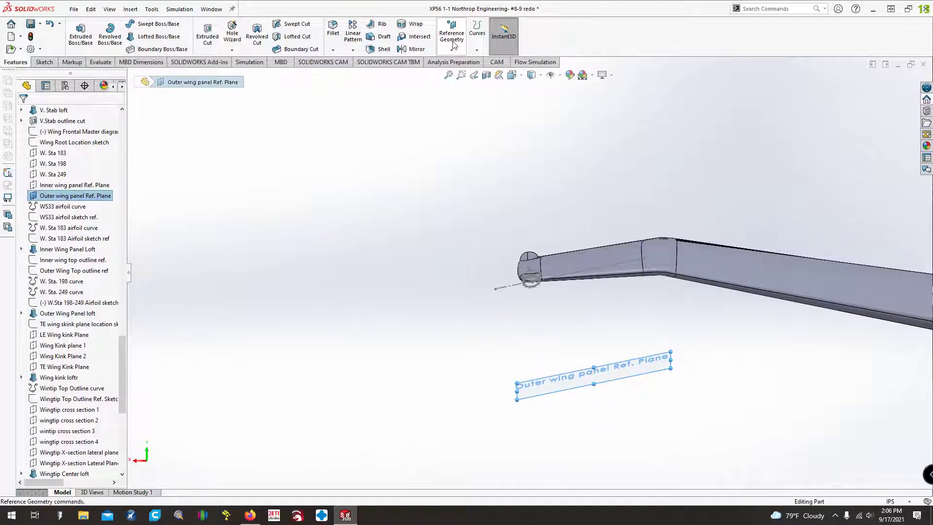
left_click(454, 45)
left_click(460, 61)
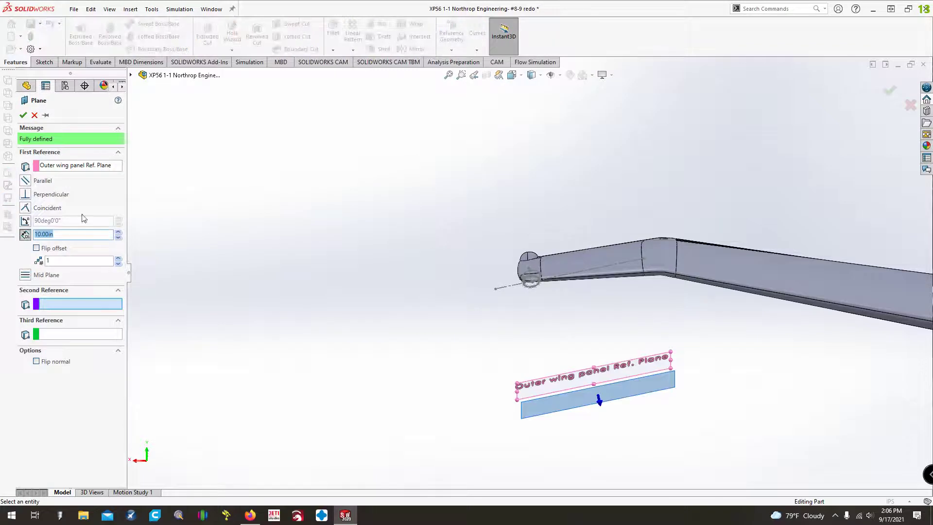
left_click(26, 194)
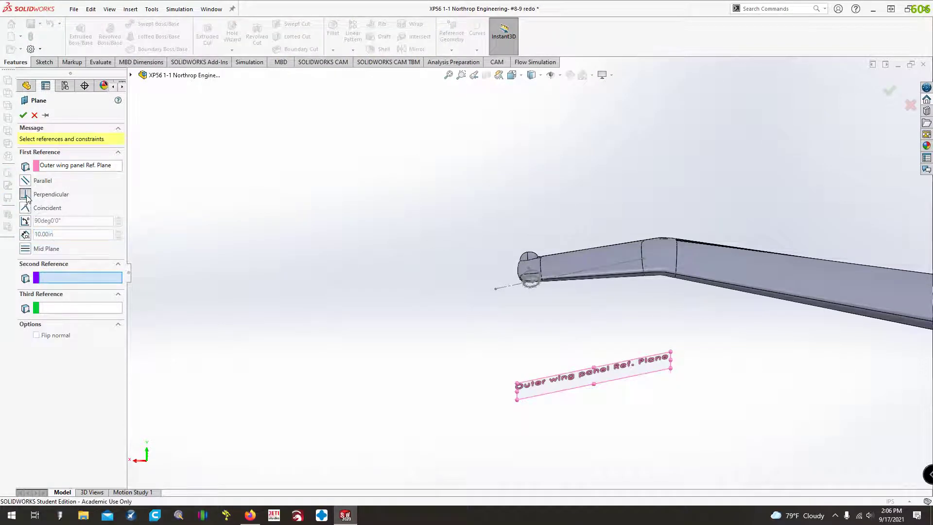
left_click(533, 282)
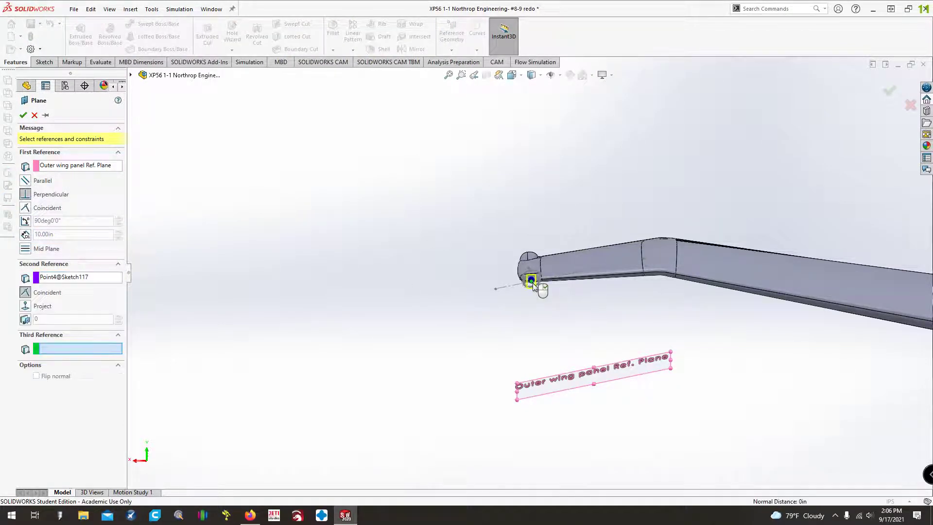
scroll(540, 278, "up", 3)
scroll(538, 275, "down", 10)
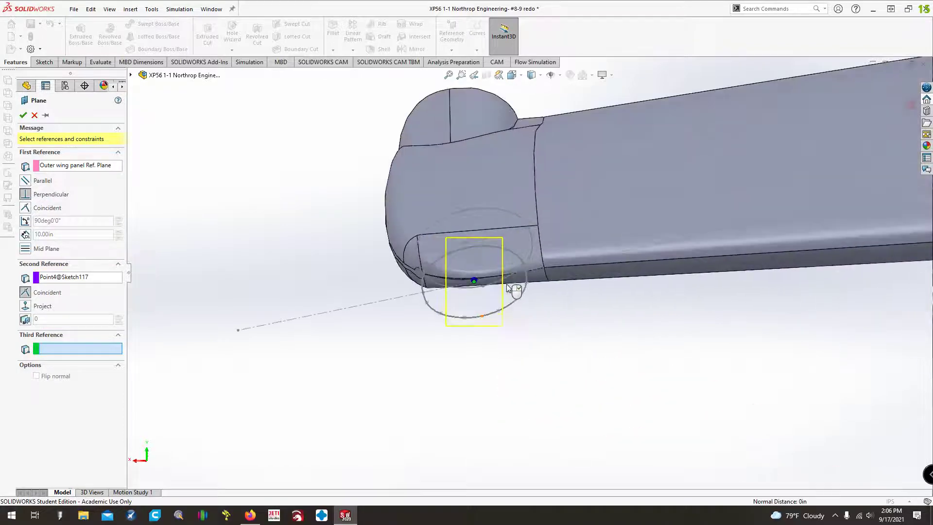
scroll(417, 214, "up", 2)
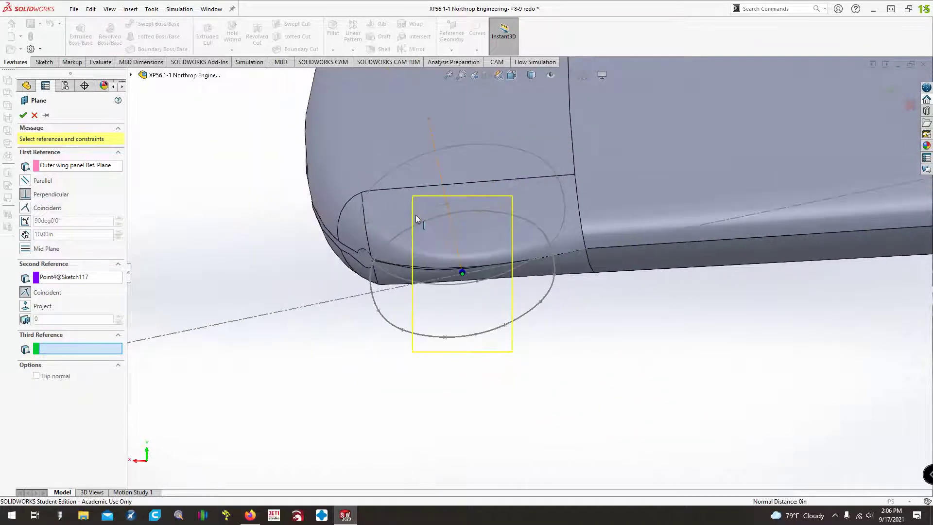
key("Right")
key("Right")
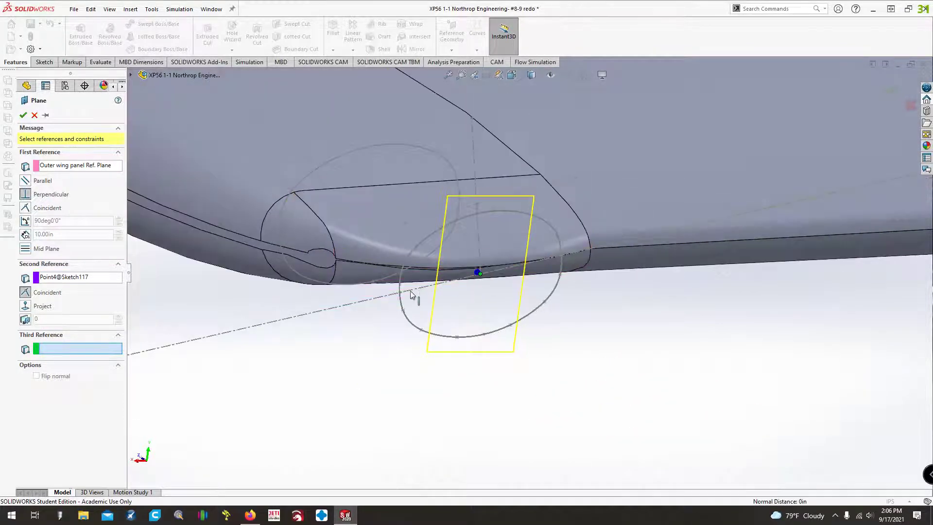
left_click(373, 282)
key("Left")
key("Left")
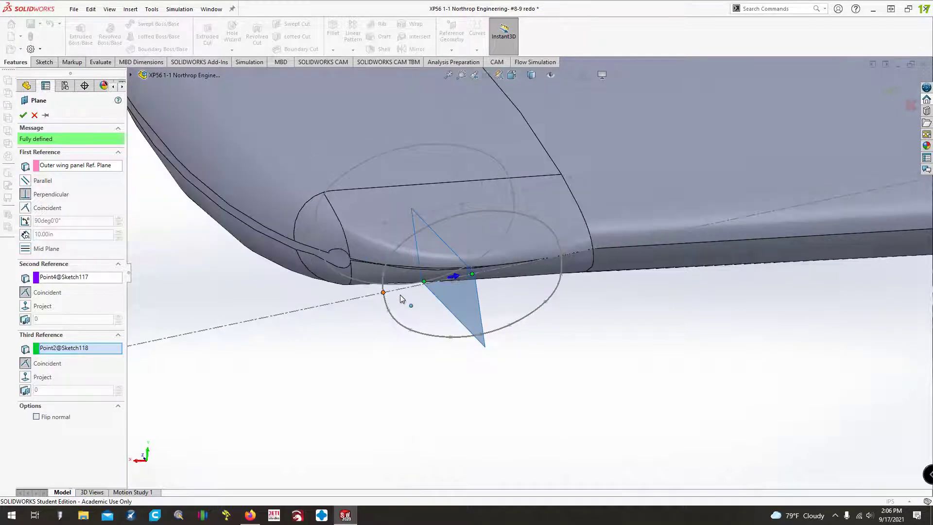
key("Up")
key("Right")
key("Right")
key("Right")
key("Right")
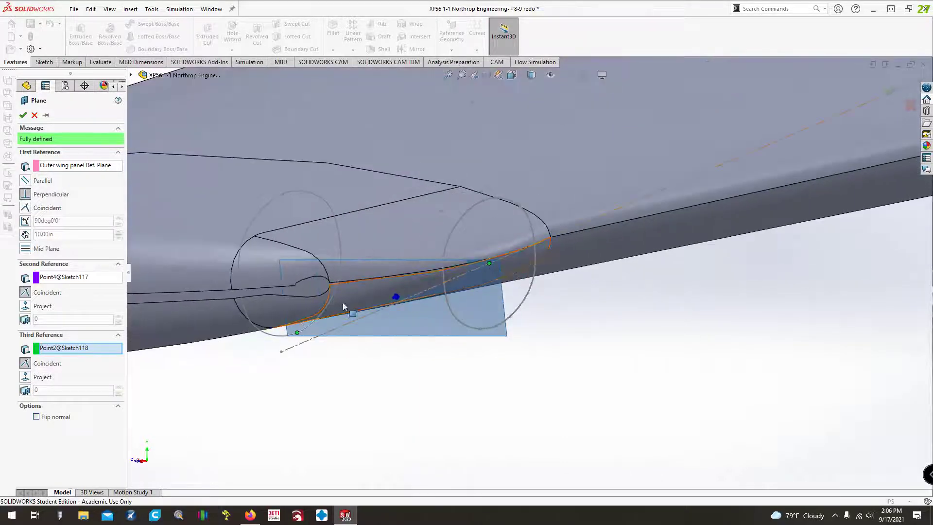
key("Return")
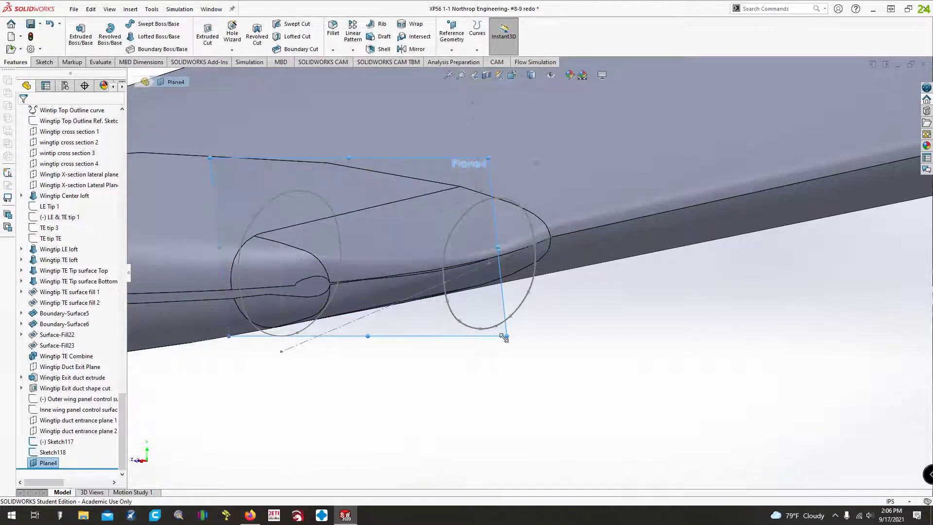
Enlarge the new plane's border beyond both duct profiles and hide the Outer wing panel Ref. Plane.
left_click_drag(504, 338, 582, 383)
left_click_drag(121, 415, 128, 319)
right_click(68, 388)
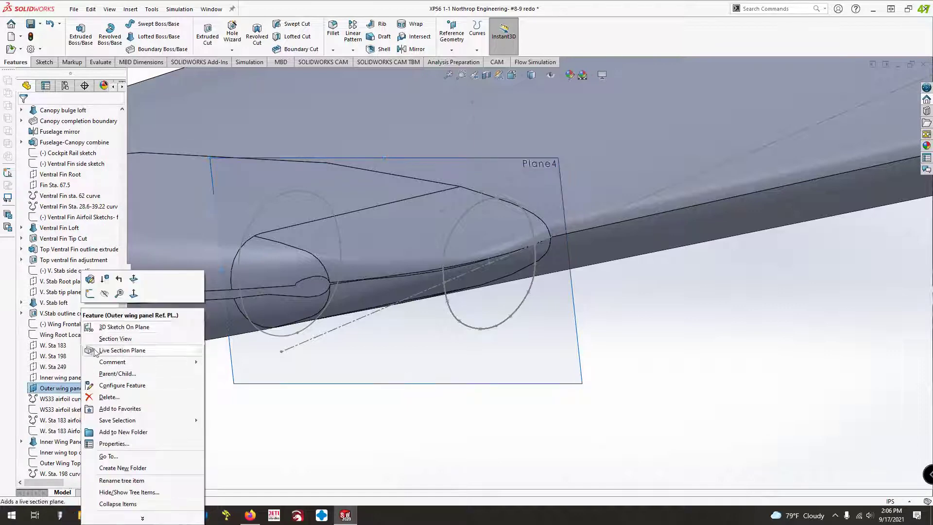
left_click(105, 294)
Start a new sketch on Plane4.
key("ctrl+8")
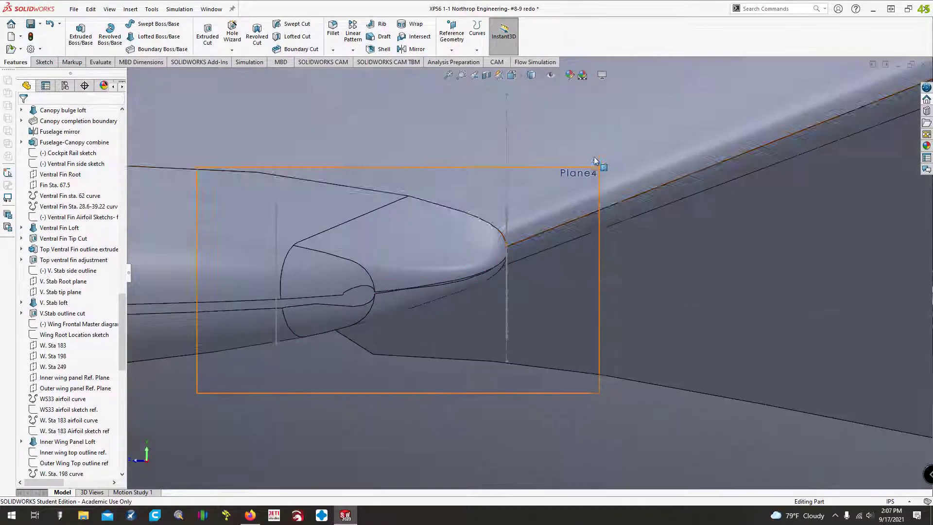
left_click(600, 187)
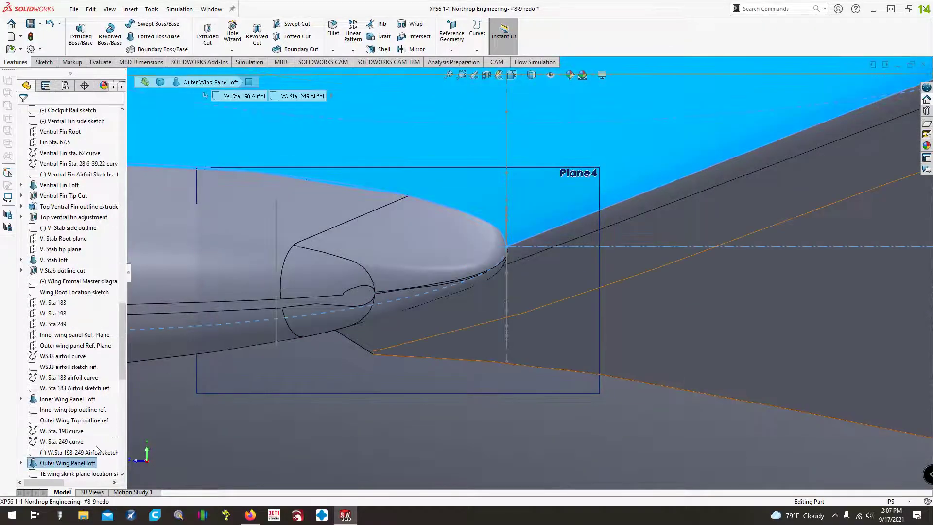
scroll(93, 452, "down", 10)
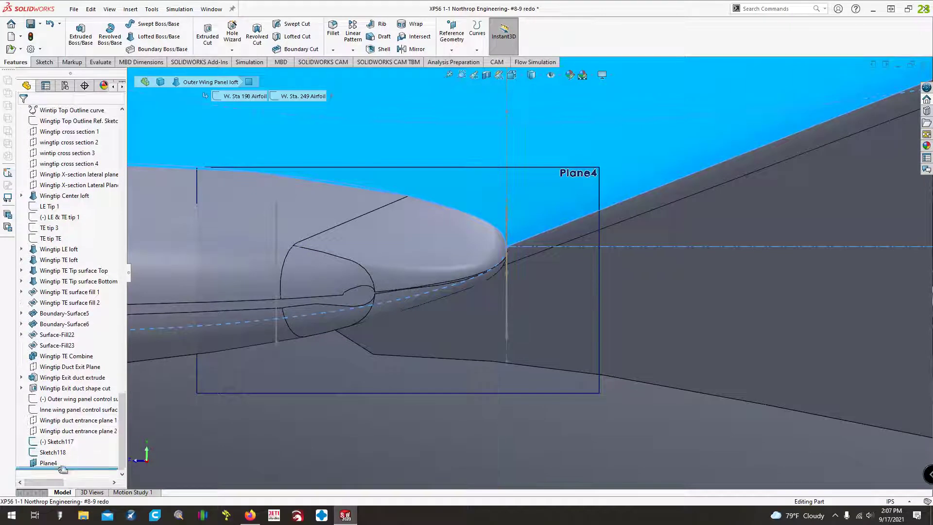
left_click(51, 463)
left_click(76, 29)
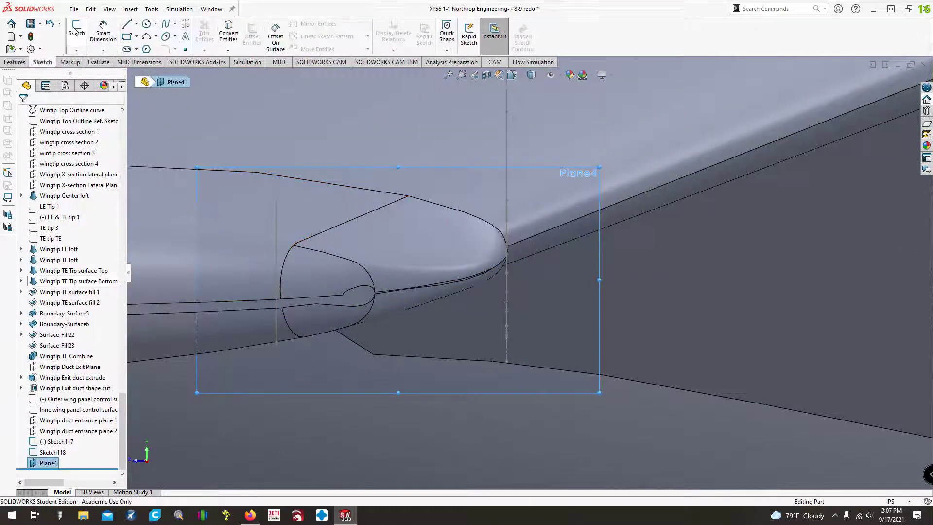
Draw a three-point arc joining the upper points of the two oval duct profiles, bulging upward with a radius of about 33 in.
left_click(146, 36)
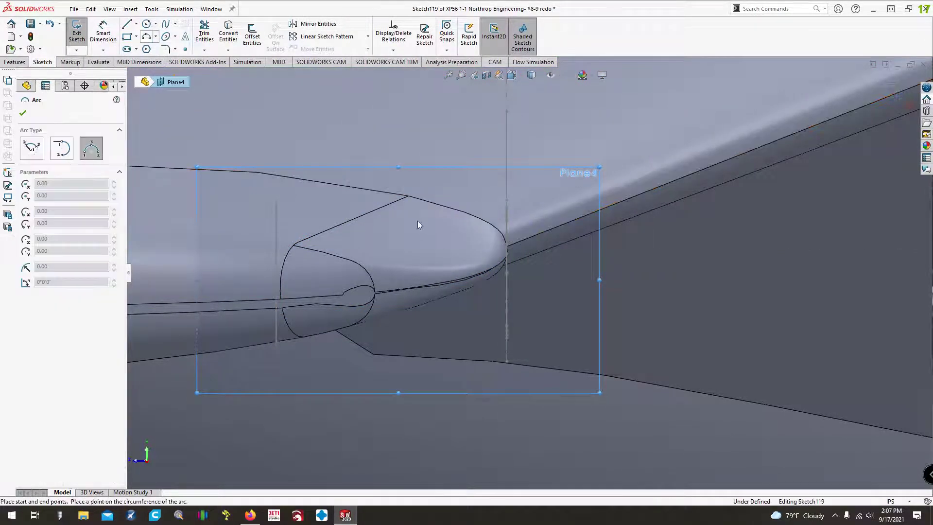
key("Left")
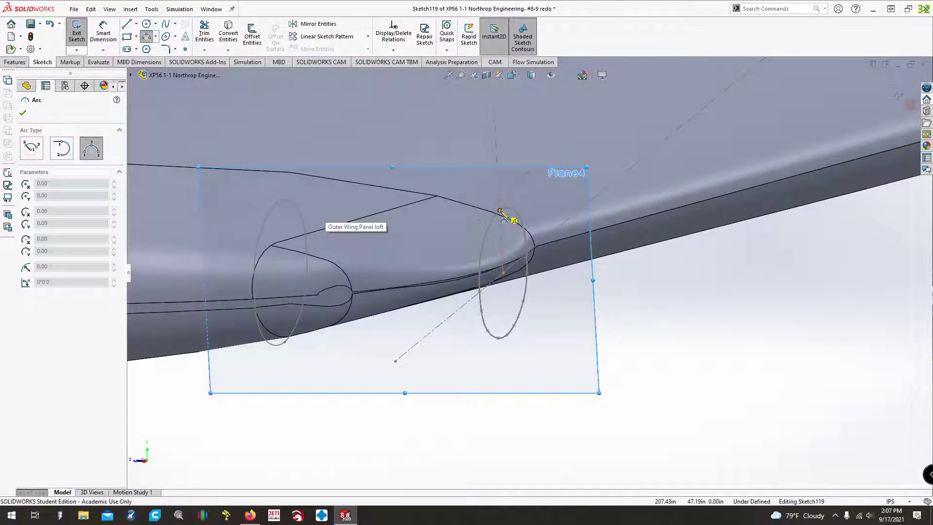
left_click(500, 210)
left_click(276, 203)
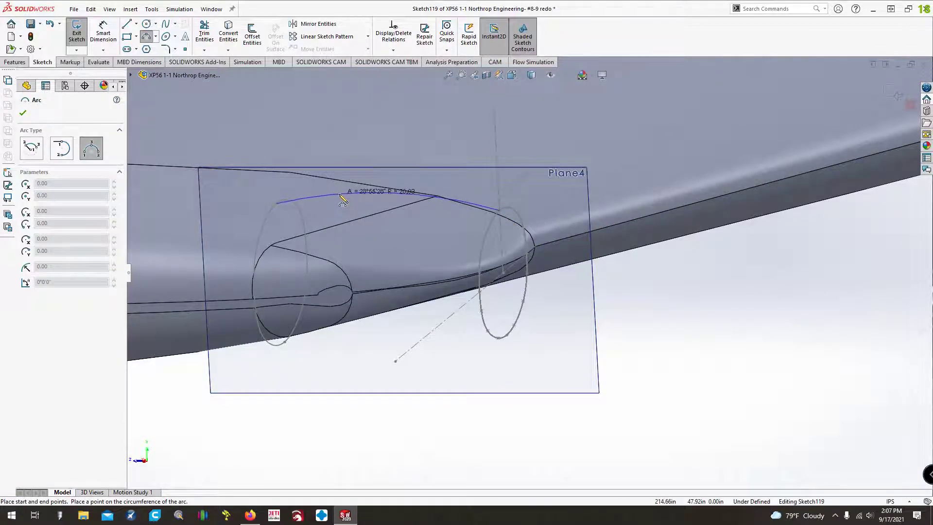
key("ctrl+8")
left_click(393, 195)
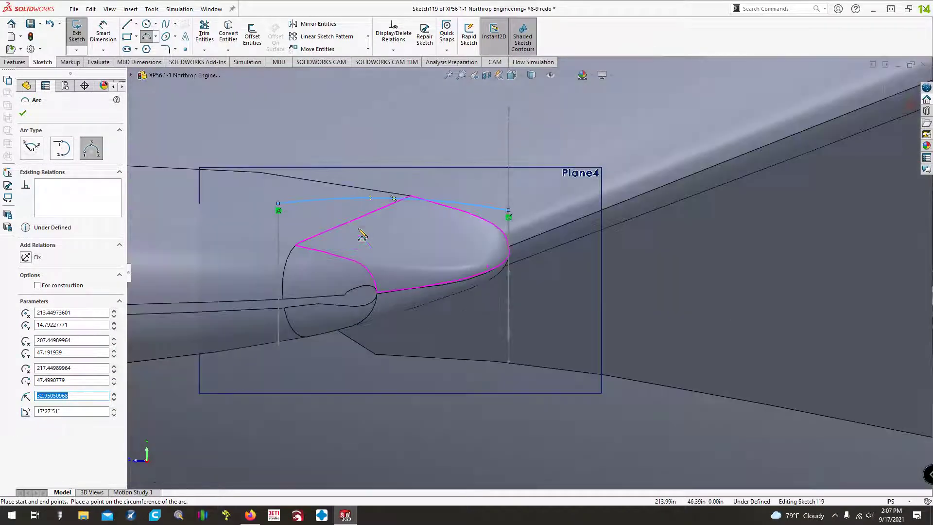
Draw a three-point arc joining the lower points of the two oval duct profiles, bulging downward with a radius of about 18 in.
middle_click_drag(362, 235, 480, 318)
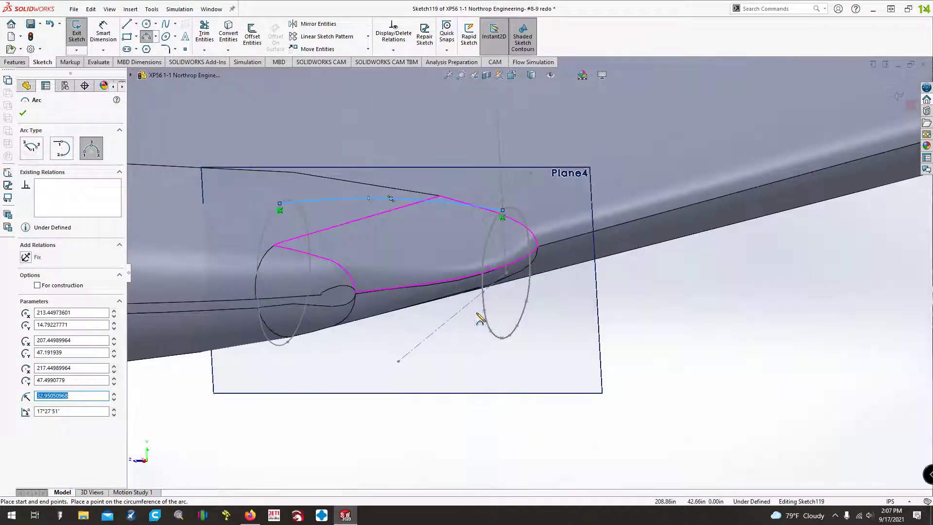
key("ctrl+8")
left_click(510, 336)
left_click(281, 343)
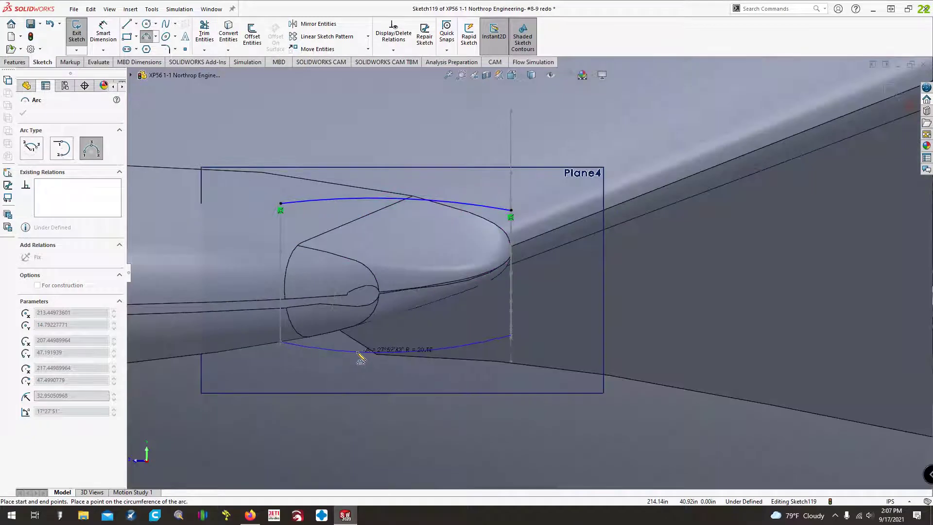
left_click(383, 375)
key("Escape")
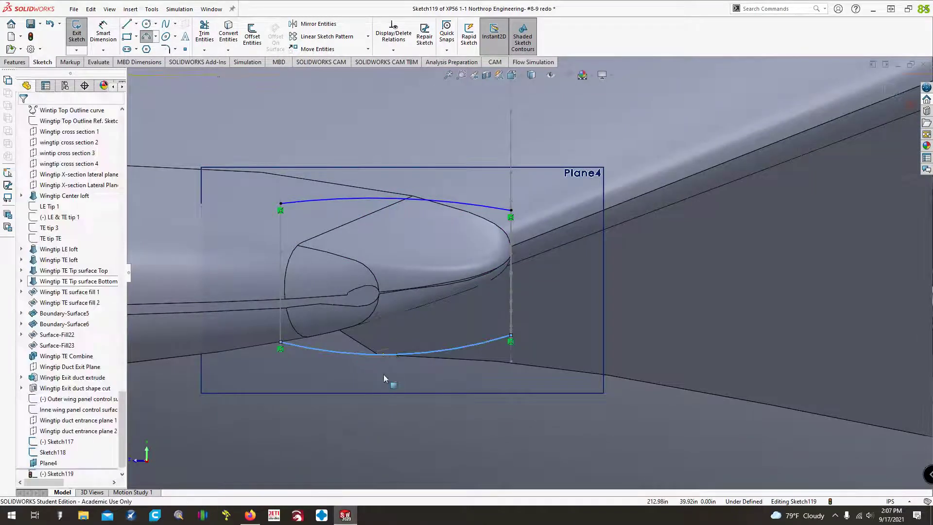
Make the upper and lower arcs equal and dimension the upper arc's radius to 18 in.
left_click(389, 199, "ctrl")
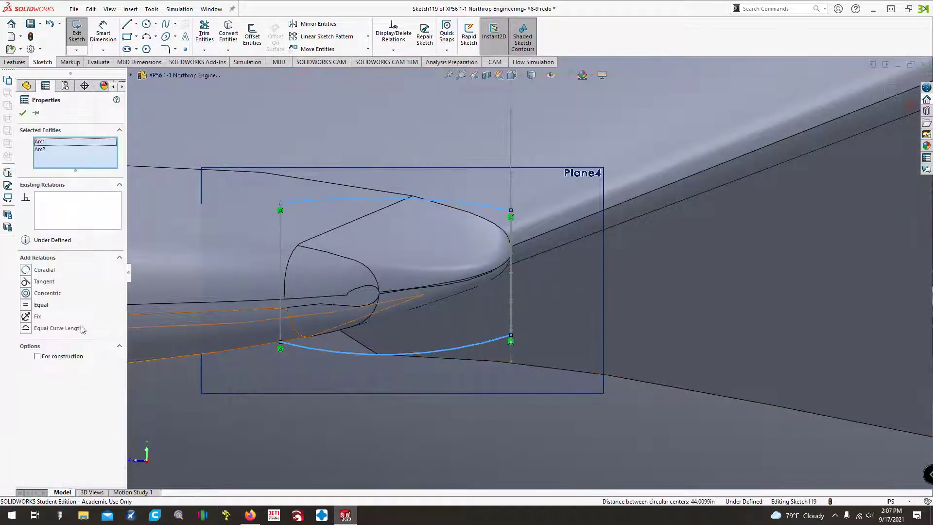
left_click(28, 305)
key("Escape")
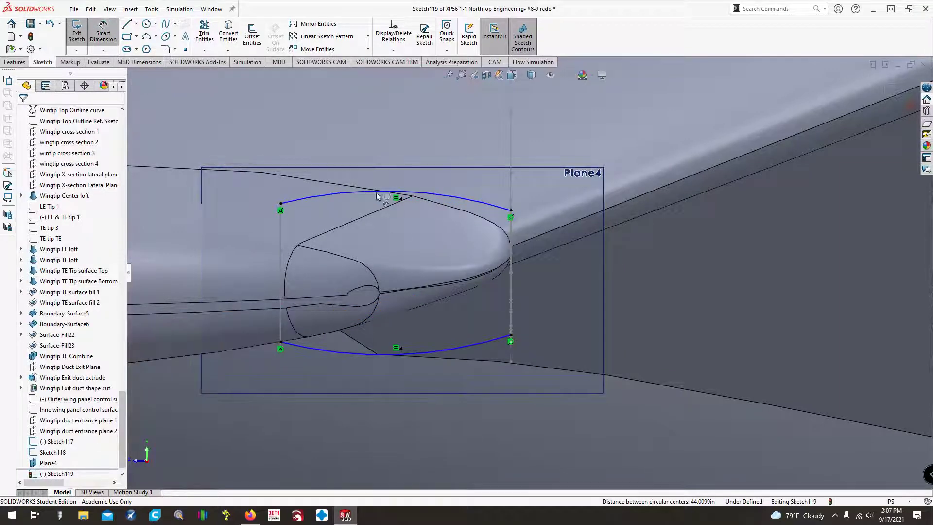
left_click(384, 194)
left_click(388, 246)
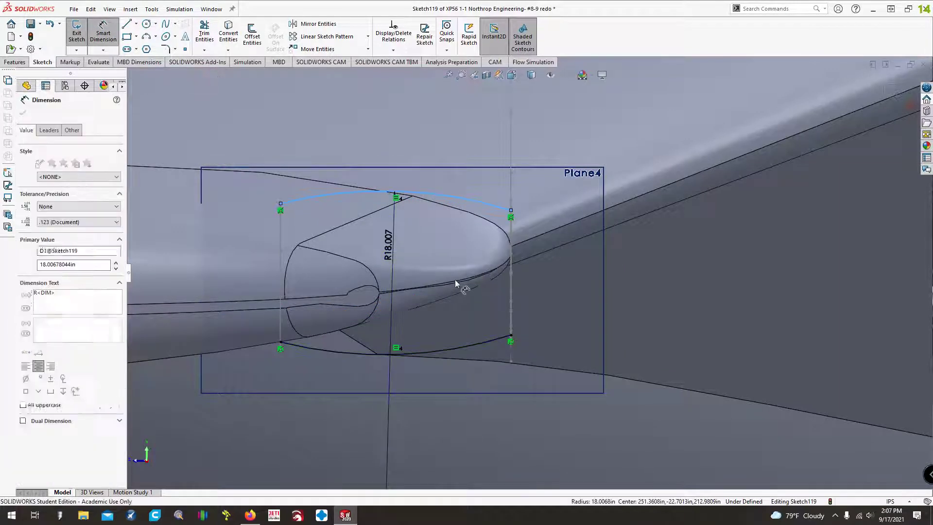
type("18")
key("Return")
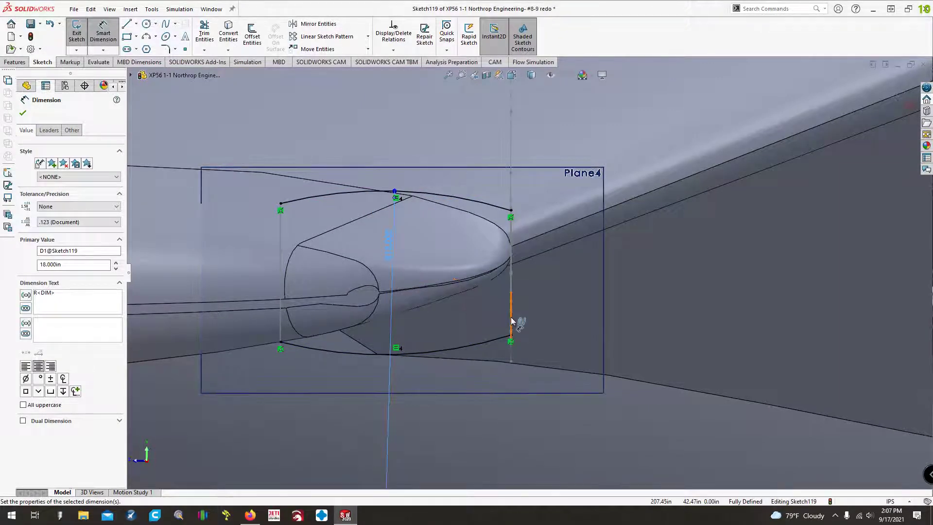
Examine from several angles how the upper and lower arcs sit relative to the oval duct profiles and the wing surfaces.
key("Left")
key("Left")
key("Left")
key("Left")
key("Left")
key("Left")
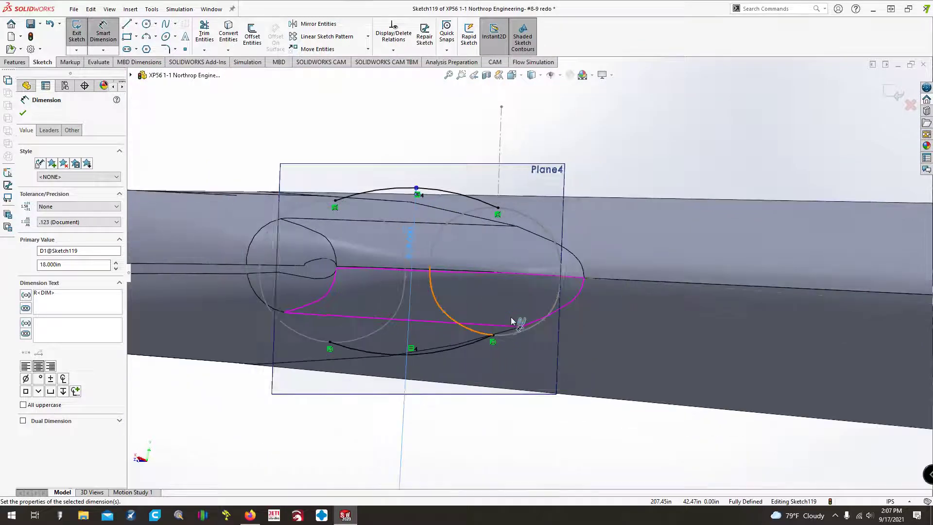
key("Right")
key("Left")
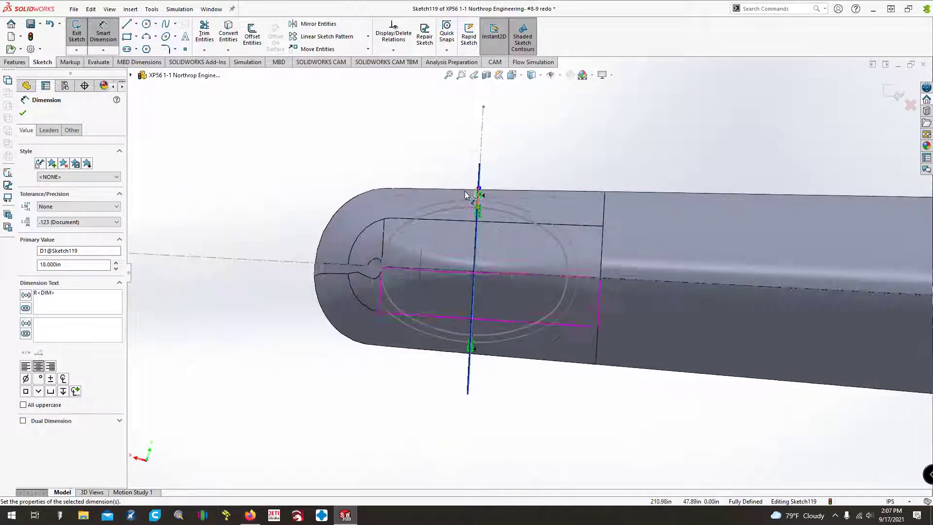
key("Right")
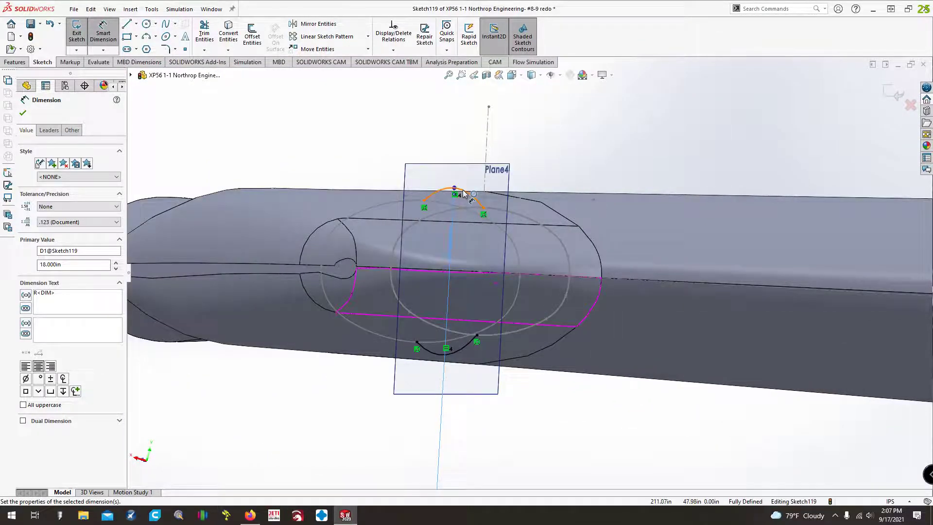
left_click(464, 192)
key("Left")
key("Left")
key("Right")
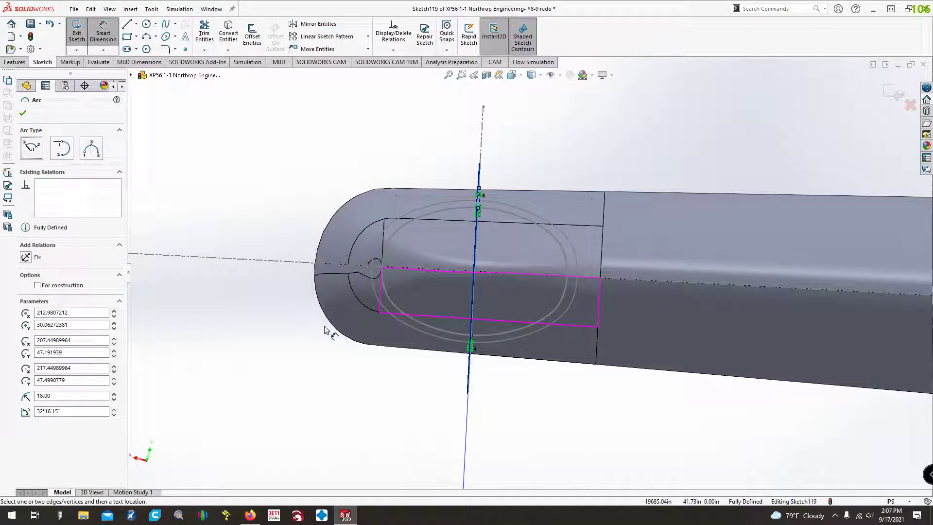
key("Escape")
key("Right")
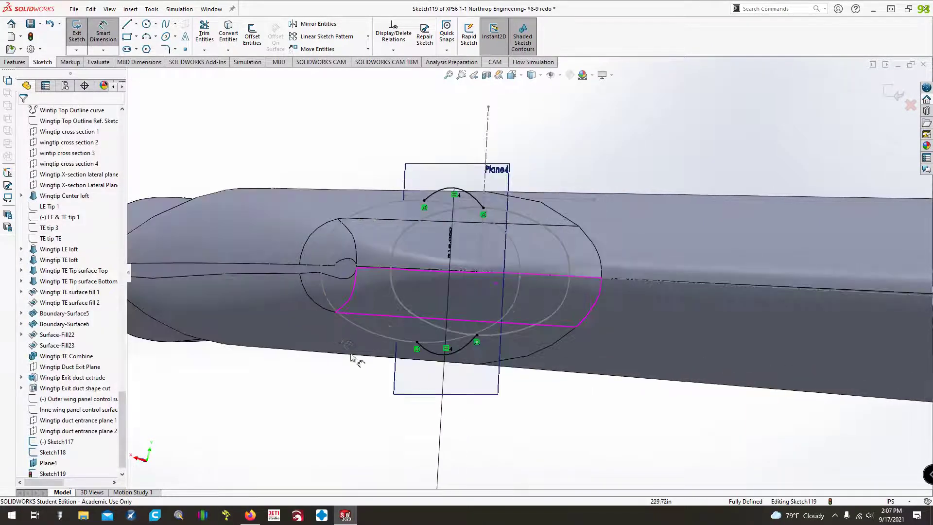
left_click(450, 350)
key("Left")
key("Right")
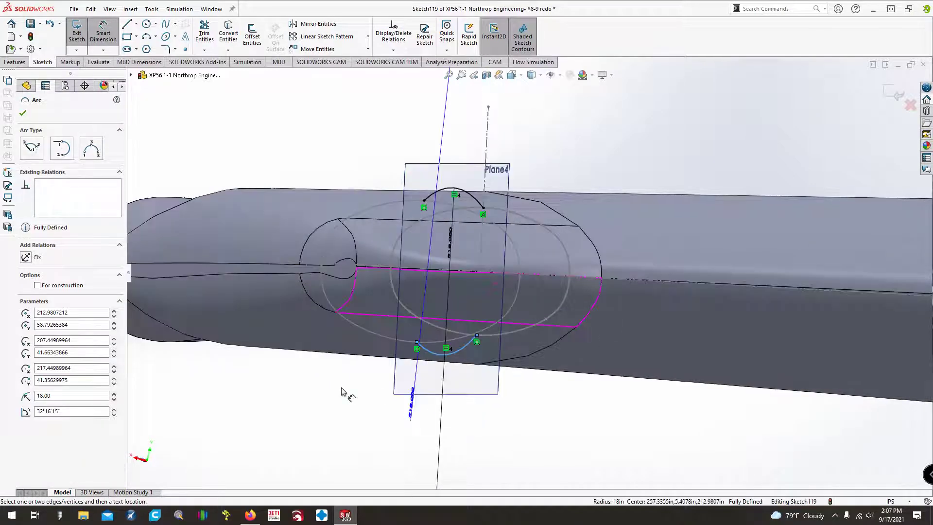
key("Escape")
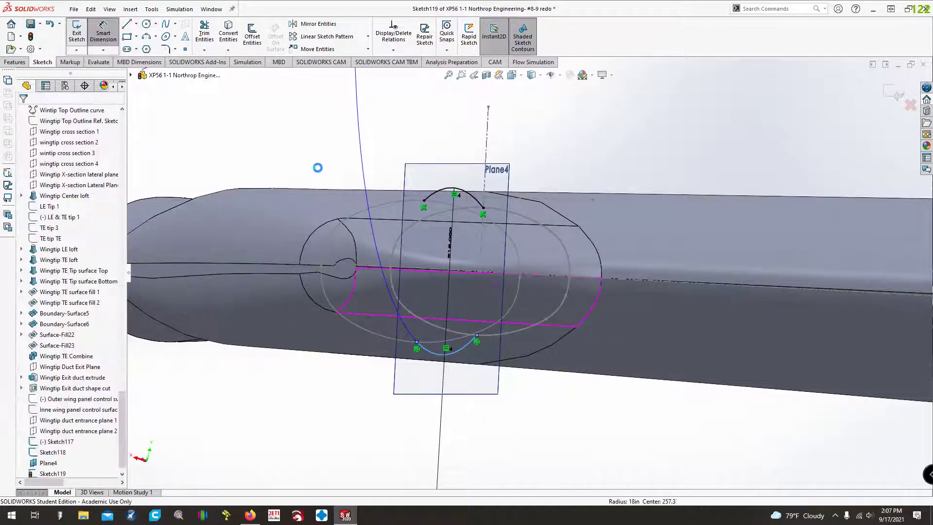
Exit the arc sketch and hide Plane4.
left_click(275, 358)
right_click(52, 457)
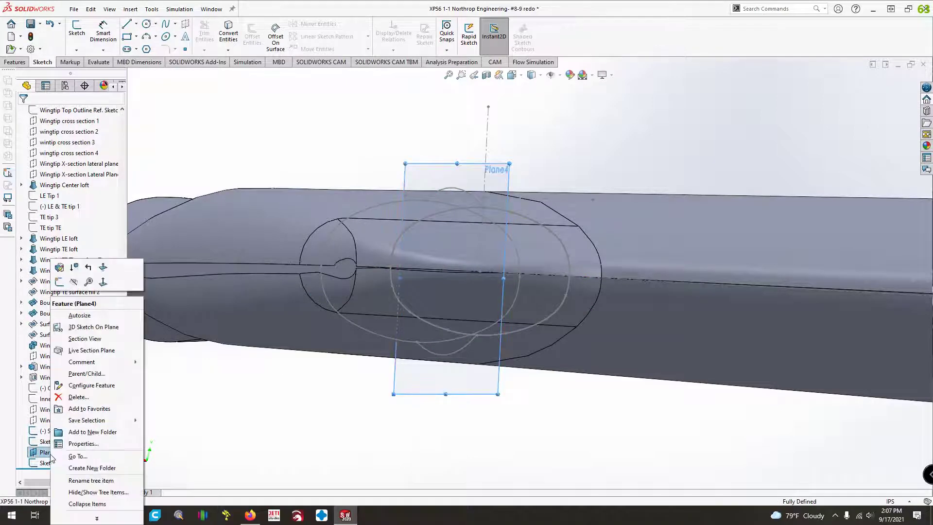
left_click(73, 286)
left_click(211, 421)
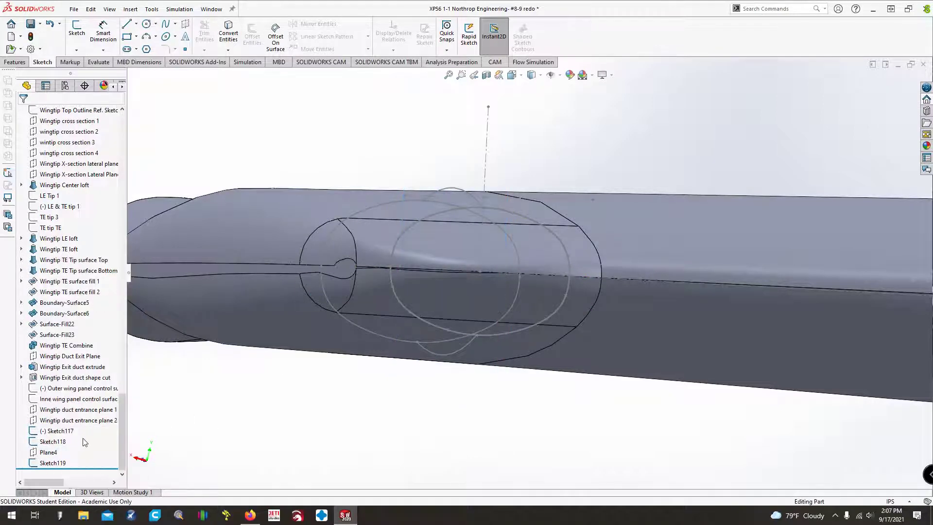
Start a new sketch on the Outer wing panel Ref. Plane.
left_click_drag(121, 430, 131, 379)
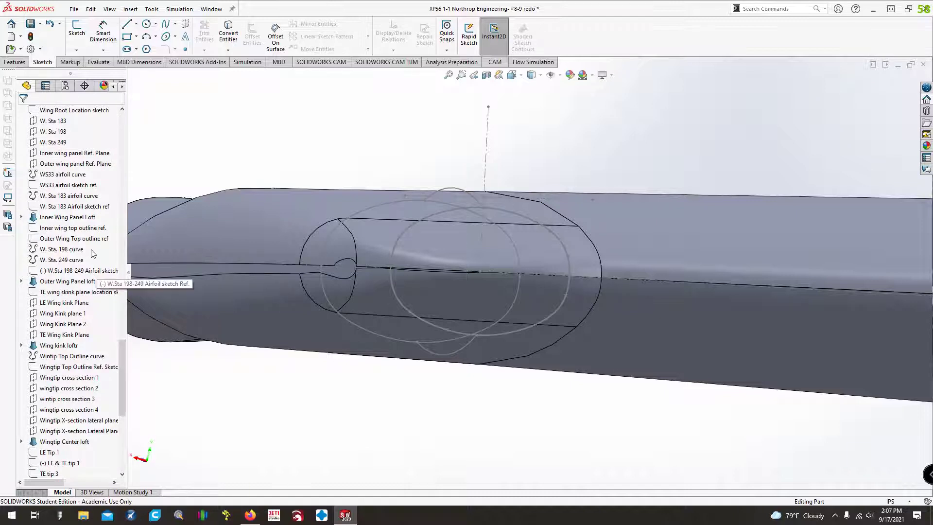
left_click(85, 164)
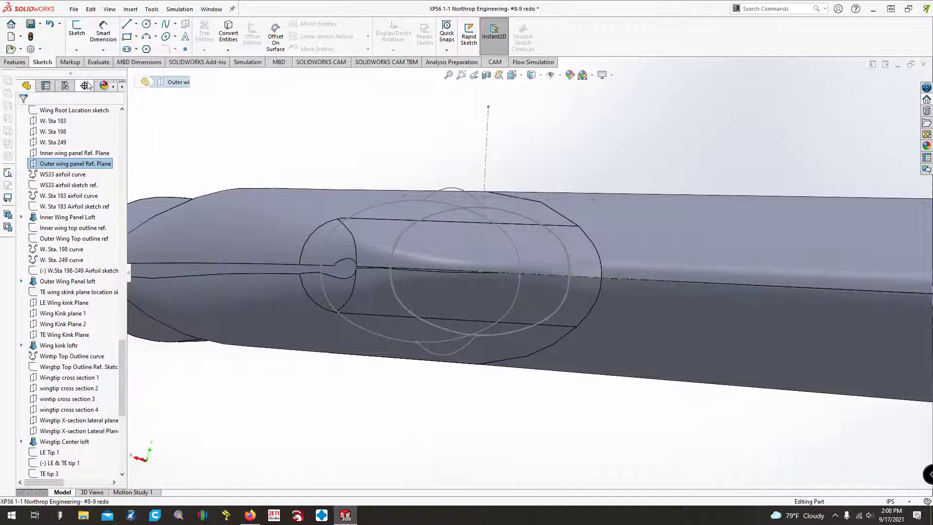
left_click(76, 30)
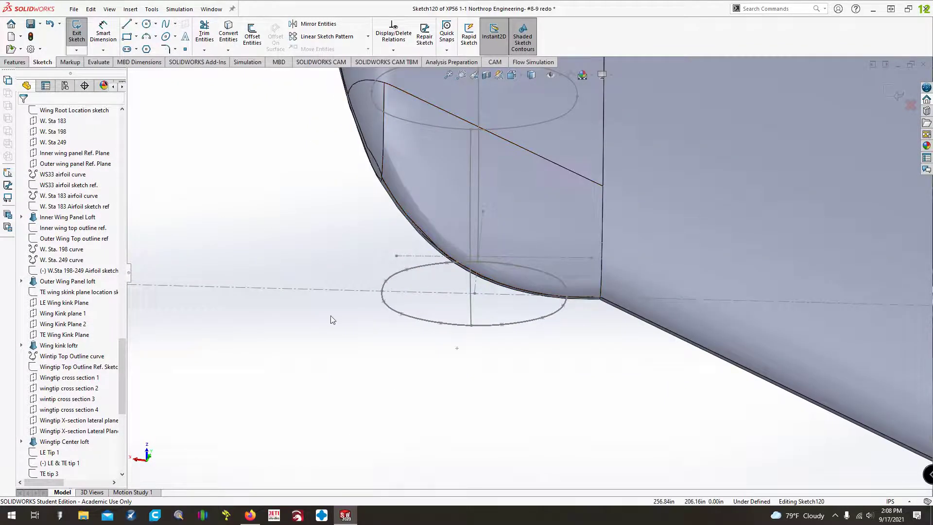
Draw a three-point arc joining the inboard ends of the two oval duct profiles, bulging inboard with a radius of about 18.5 in.
left_click(146, 36)
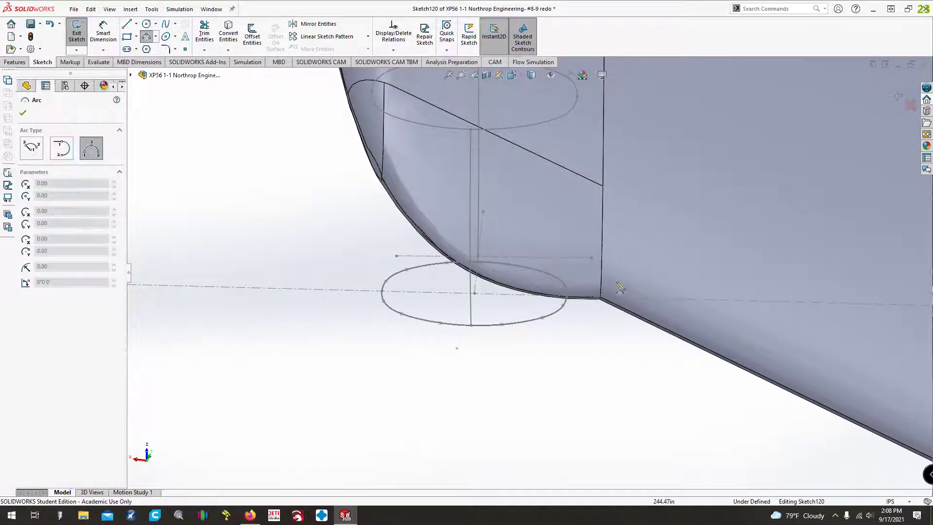
left_click(567, 296)
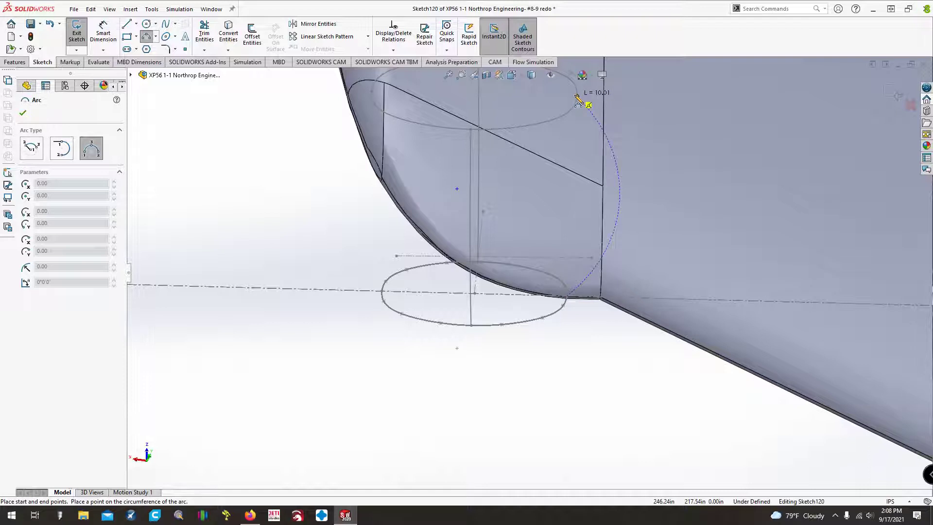
left_click(578, 98)
left_click(588, 194)
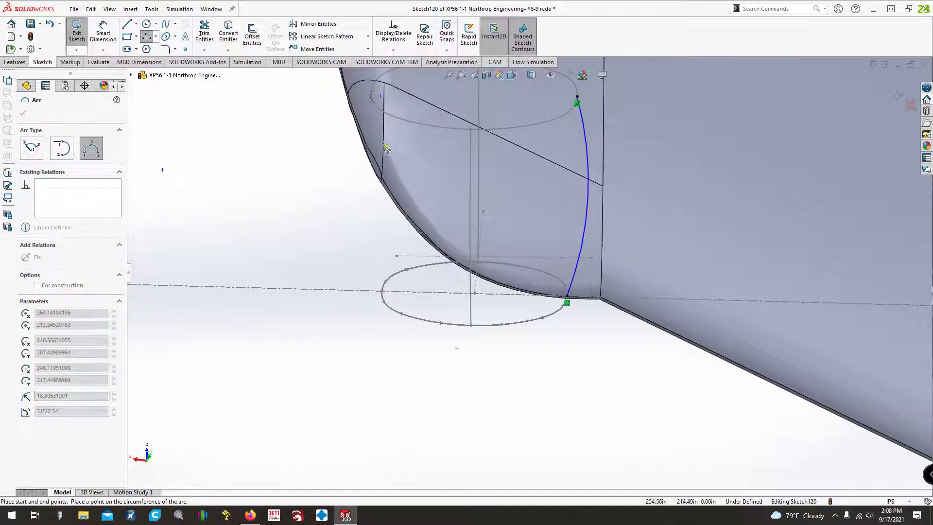
key("Escape")
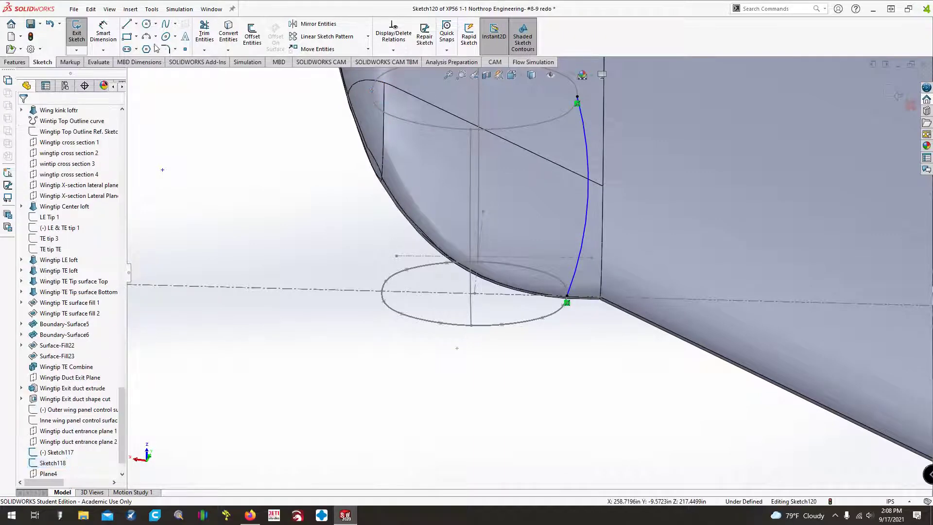
Draw a three-point arc joining the outboard ends of the two oval duct profiles, bulging slightly outboard with a radius of about 45 in.
left_click(147, 36)
left_click(382, 292)
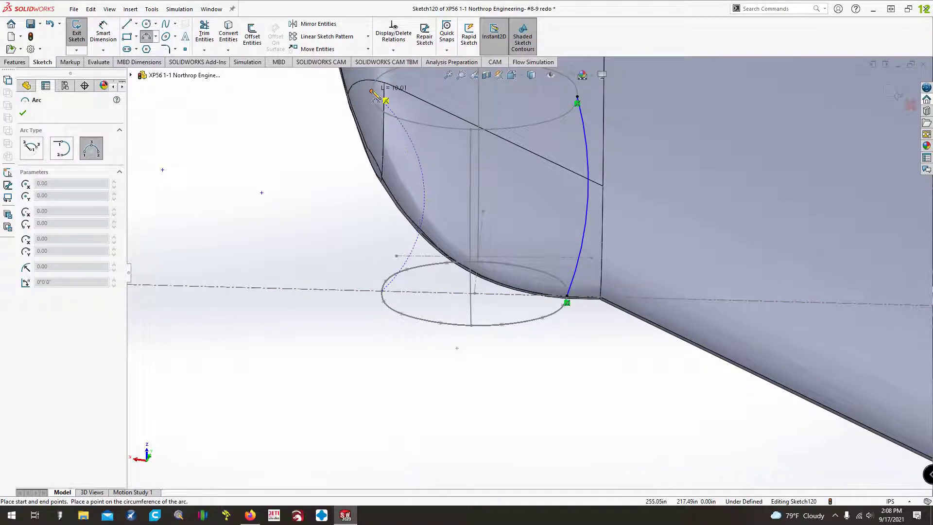
left_click(372, 91)
left_click(371, 145)
key("Escape")
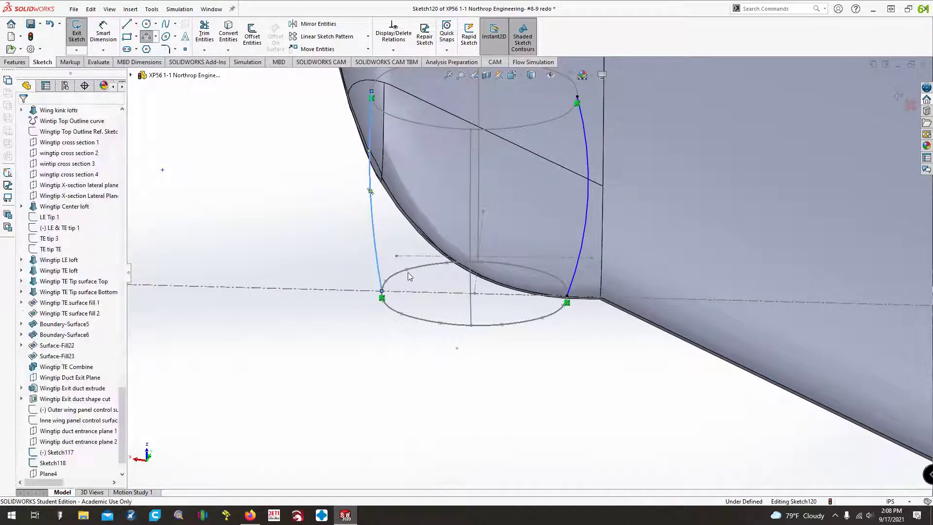
Examine how the inboard and outboard arcs run between the oval profiles relative to the wingtip surface.
key("Up")
key("Left")
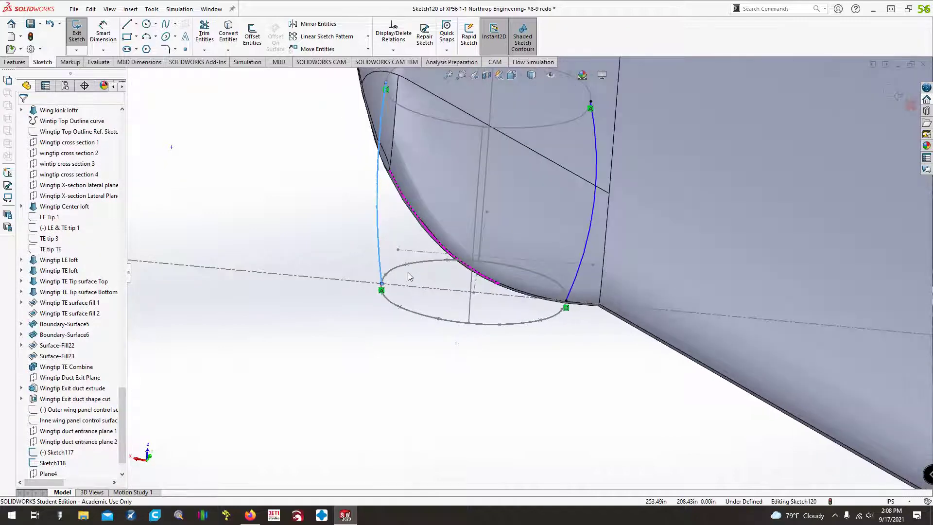
key("Right")
key("Down")
key("Left")
key("Left")
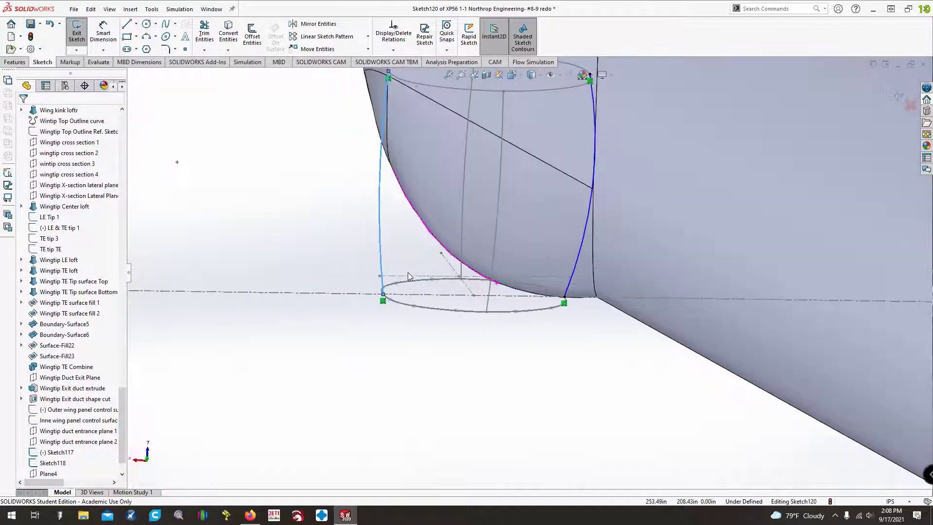
key("Down")
key("Up")
key("ctrl+Right")
key("ctrl+Down")
key("ctrl+Down")
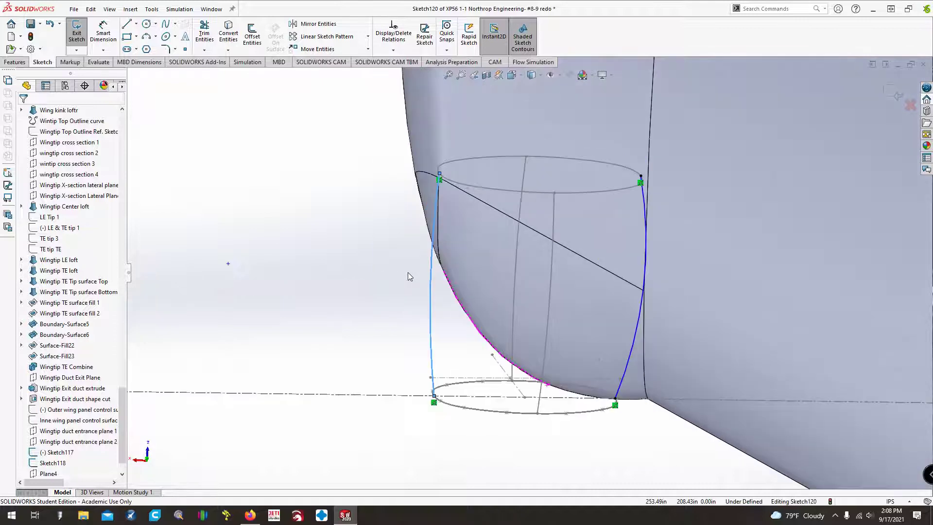
Add an equal relation between the outboard and inboard side arcs.
left_click(435, 322)
left_click(431, 324)
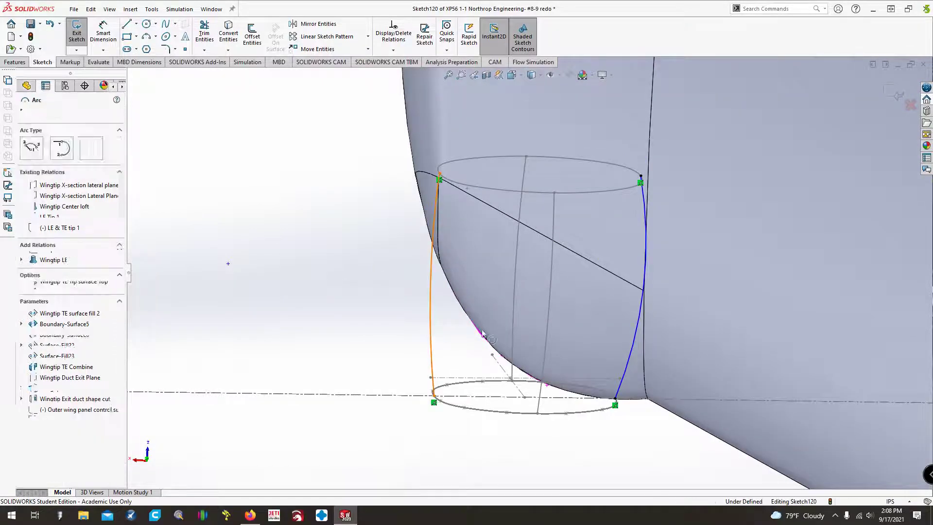
left_click(633, 344, "ctrl")
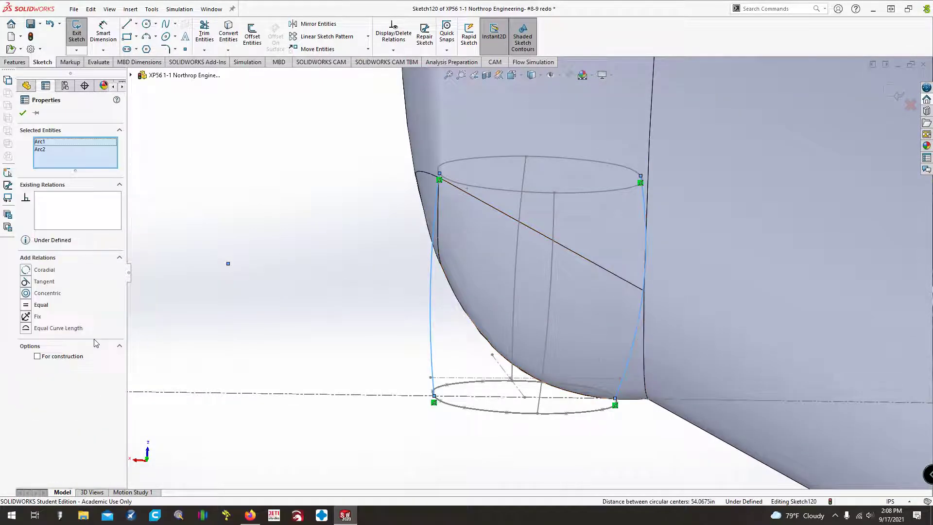
left_click(27, 304)
left_click(200, 327)
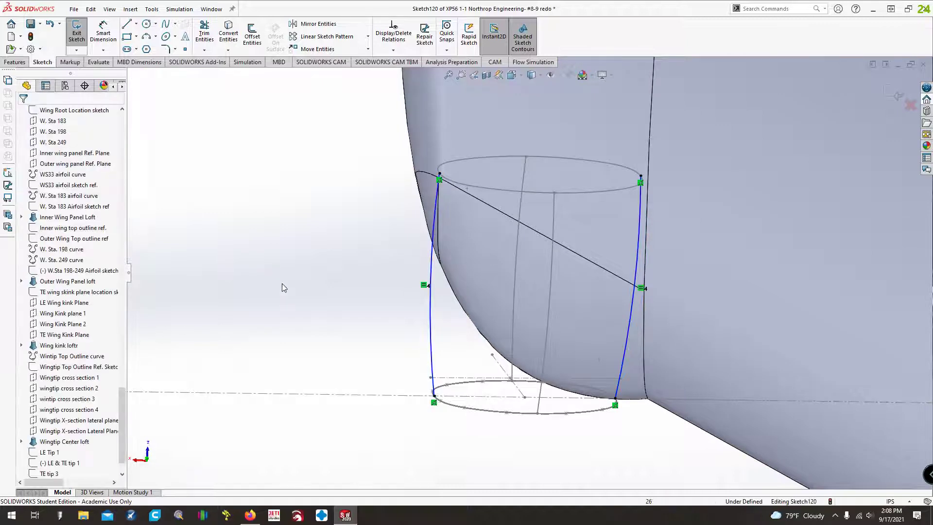
Dimension the outboard side arc's radius to 40 in.
left_click(104, 35)
left_click(433, 288)
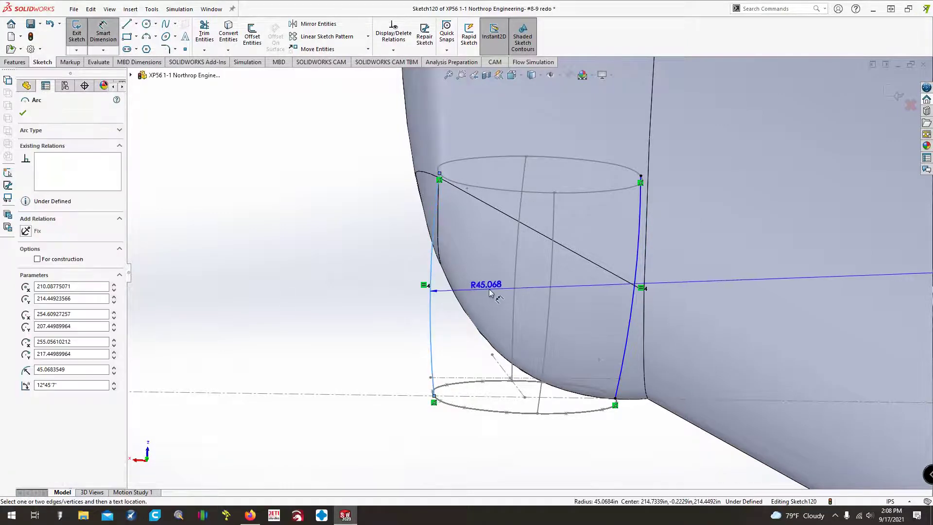
left_click(505, 305)
type("45")
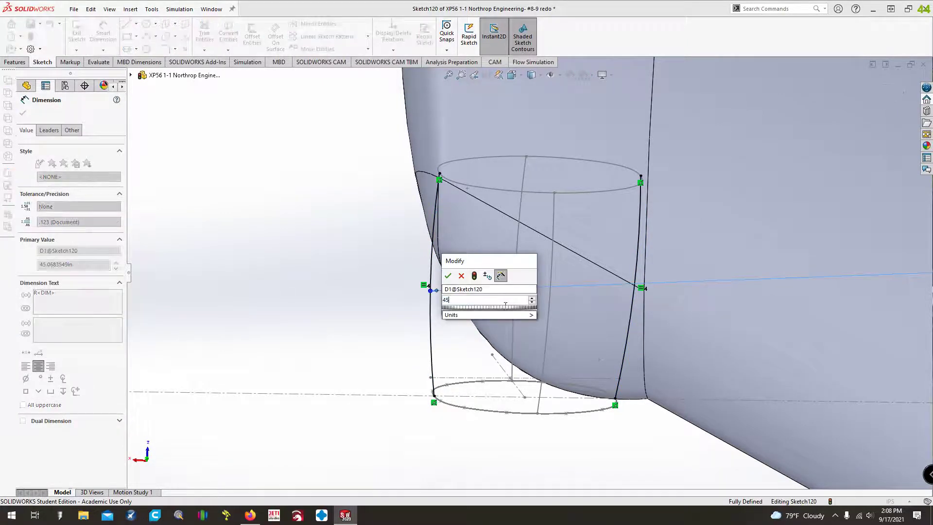
type("0")
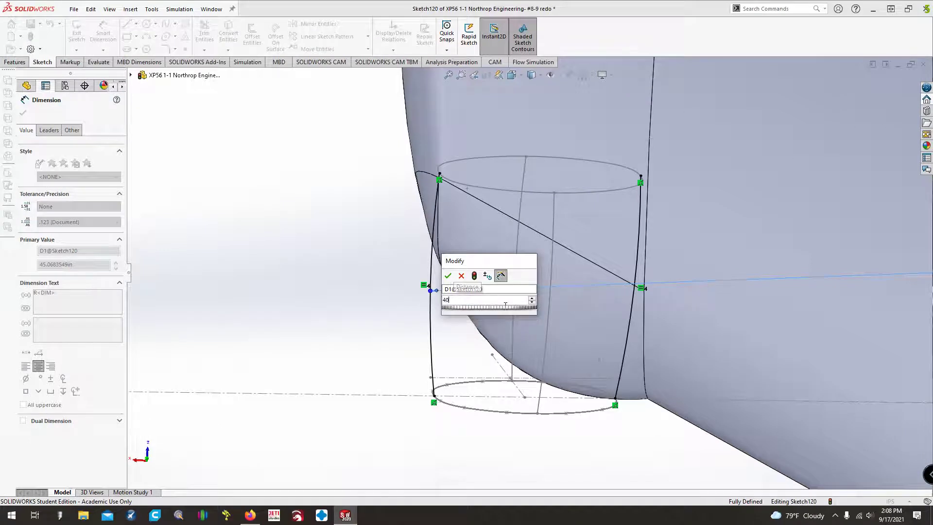
key("Return")
scroll(505, 307, "up", 2)
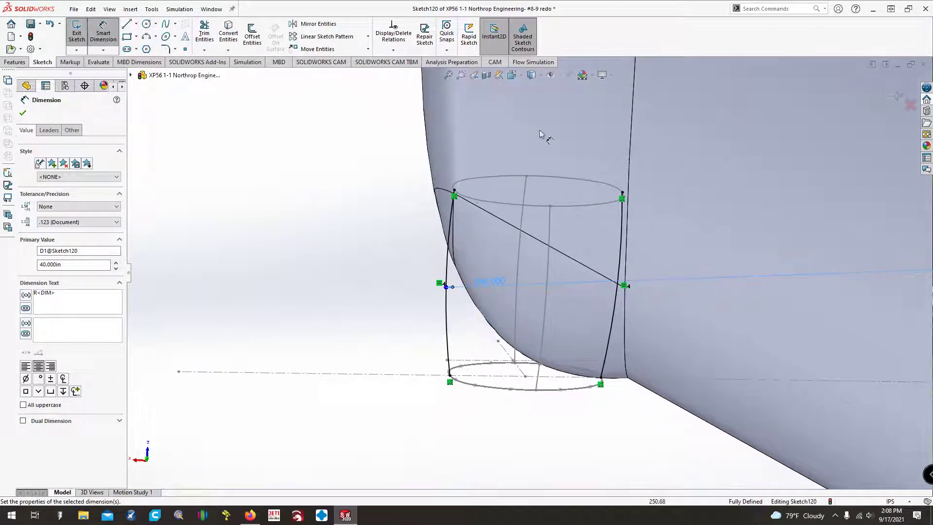
Check the side arcs against the wingtip surface from several directions and finish editing their sketch.
key("ctrl+1")
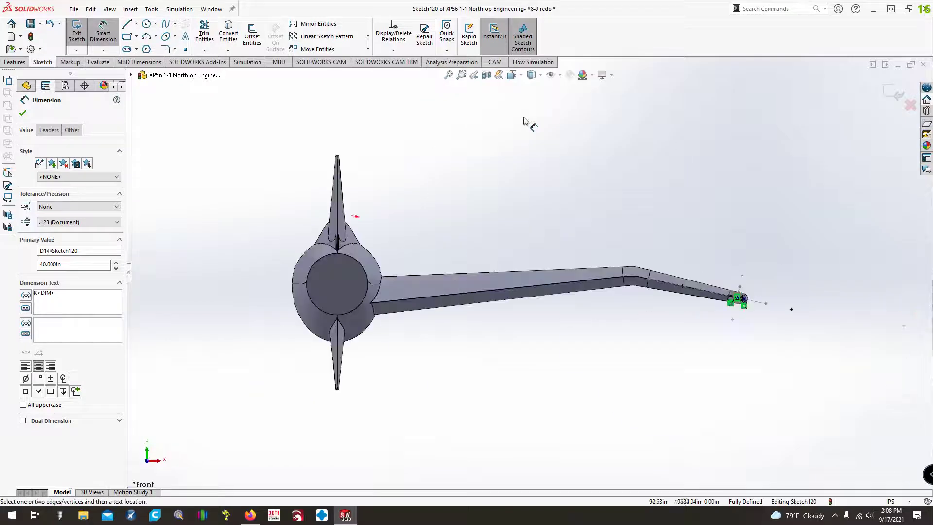
key("ctrl+4")
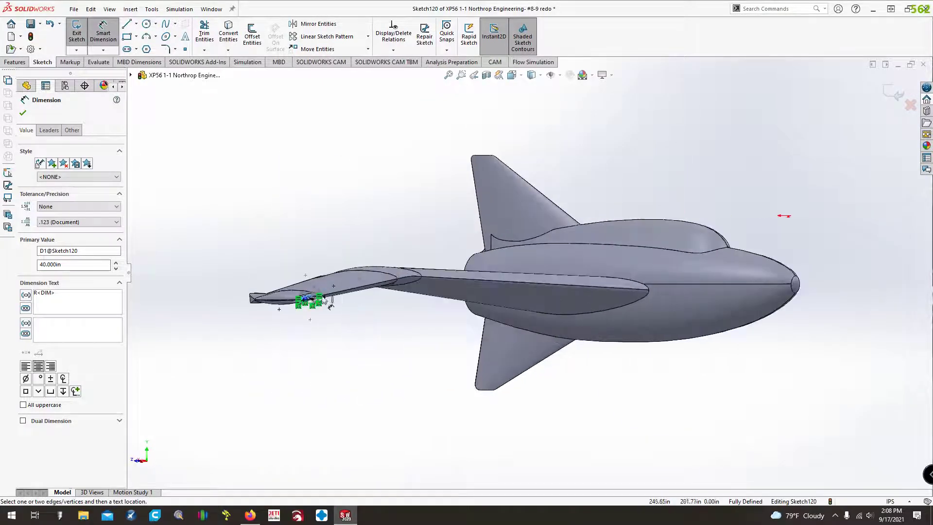
scroll(326, 301, "down", 6)
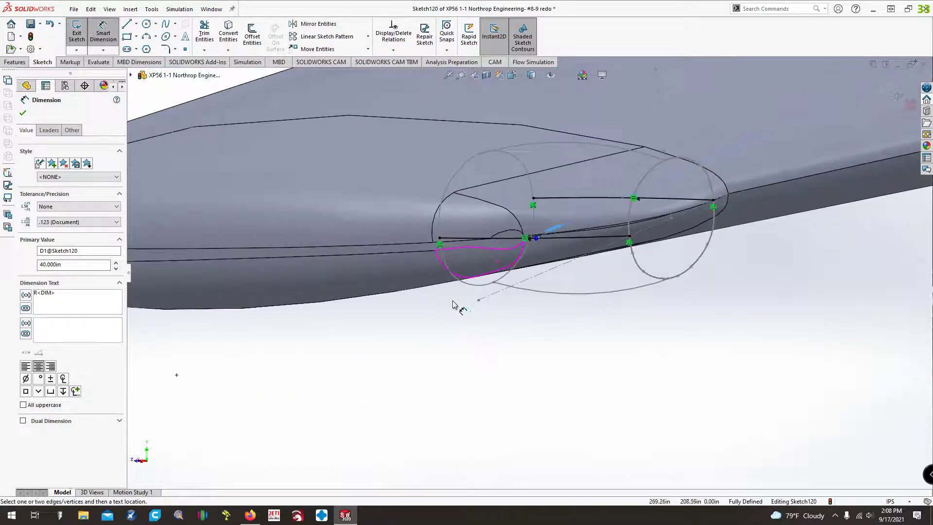
key("ctrl+8")
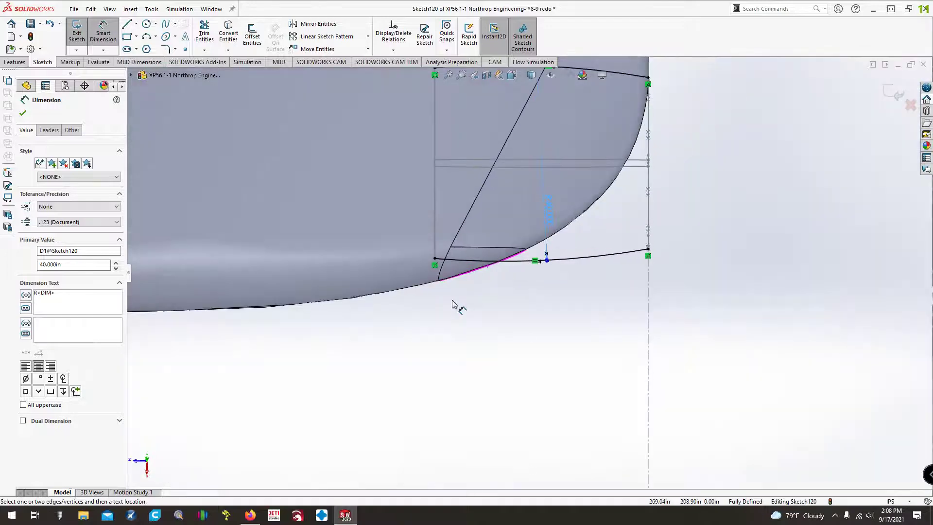
key("Up")
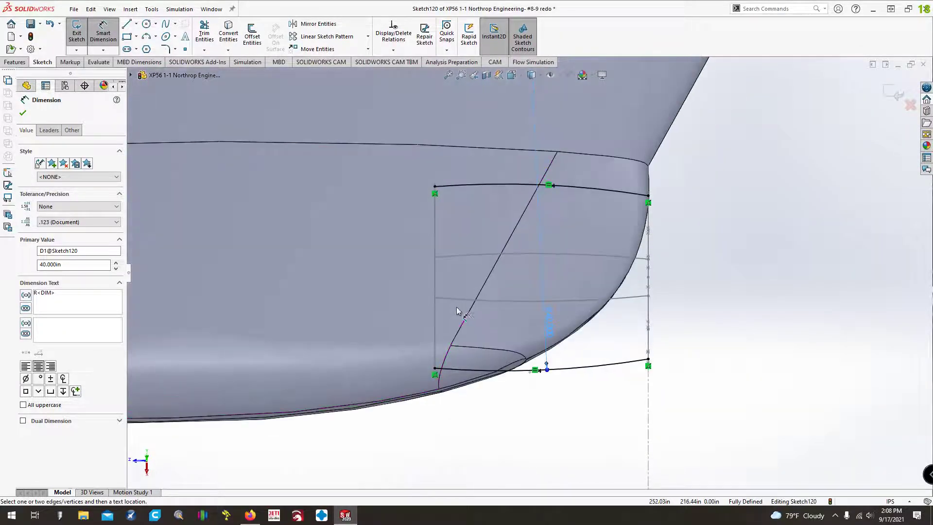
left_click(83, 47)
key("Right")
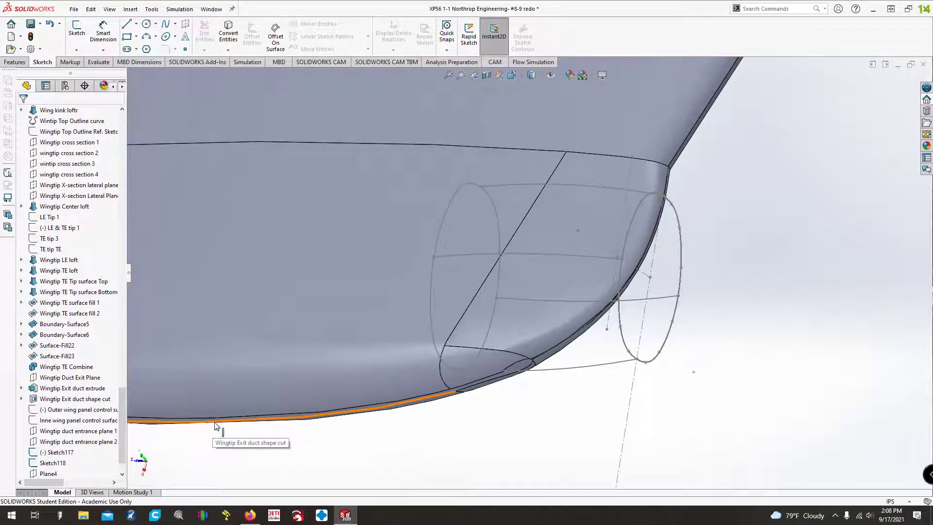
key("Left")
key("Left")
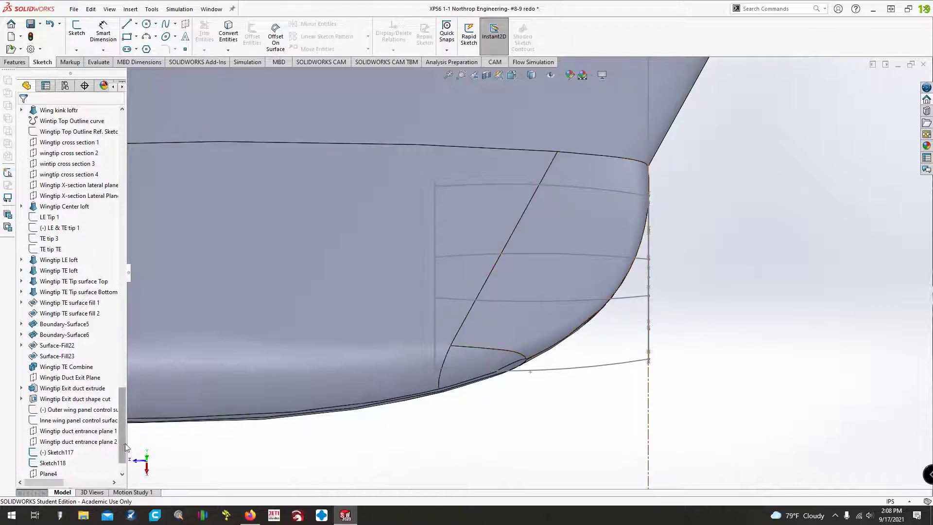
scroll(122, 451, "down", 1)
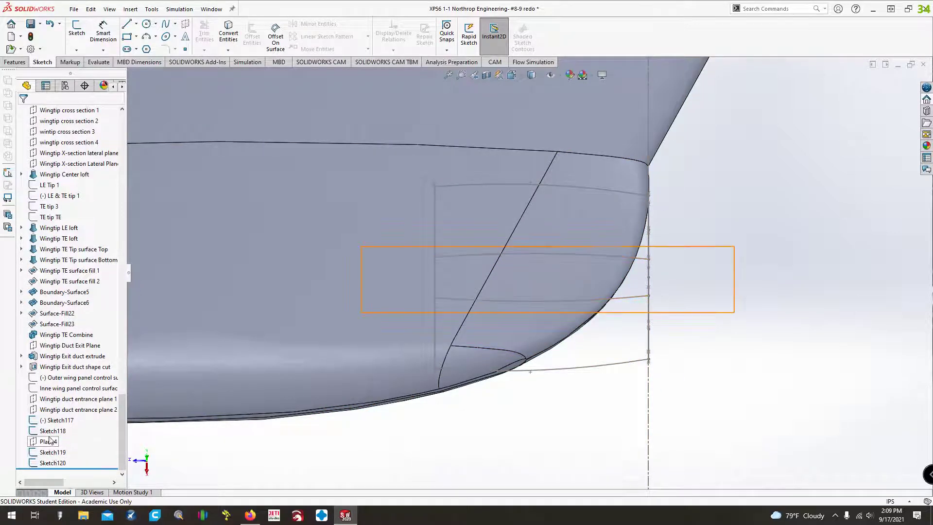
right_click(55, 398)
left_click(271, 495)
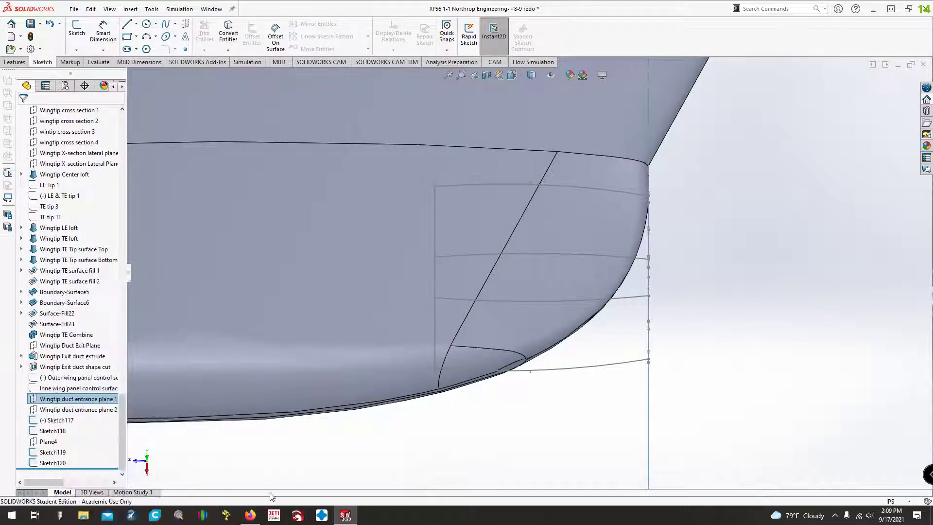
right_click(59, 399)
left_click(69, 279)
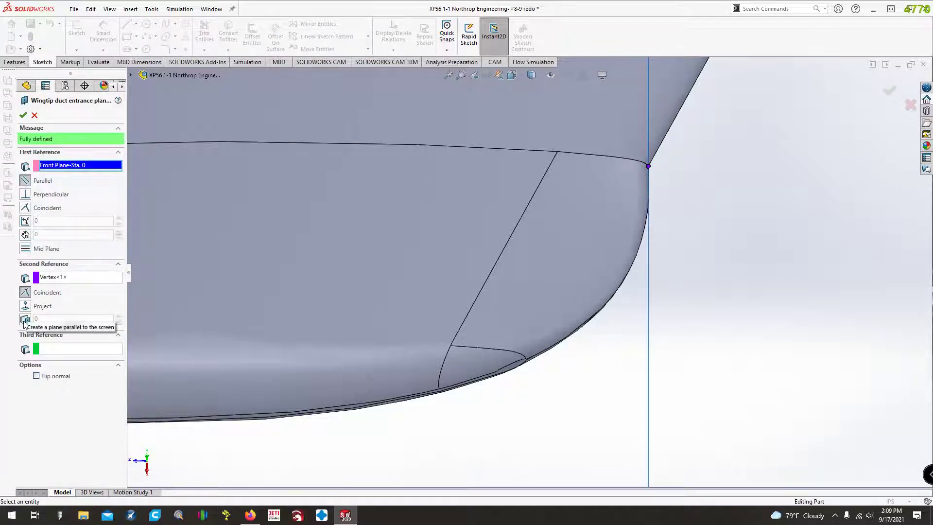
left_click(34, 115)
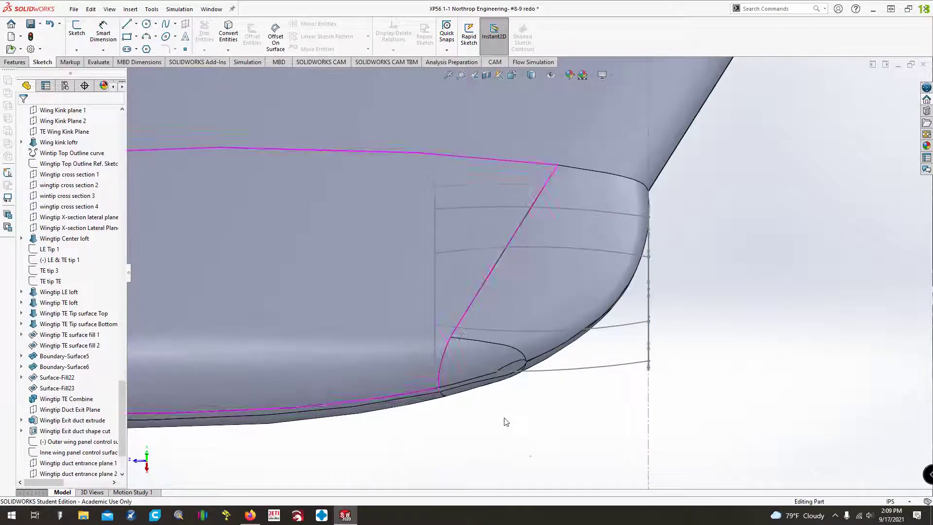
Start a lofted boss between the two oval duct profiles, Sketch117 and Sketch118.
left_click(14, 62)
left_click(139, 37)
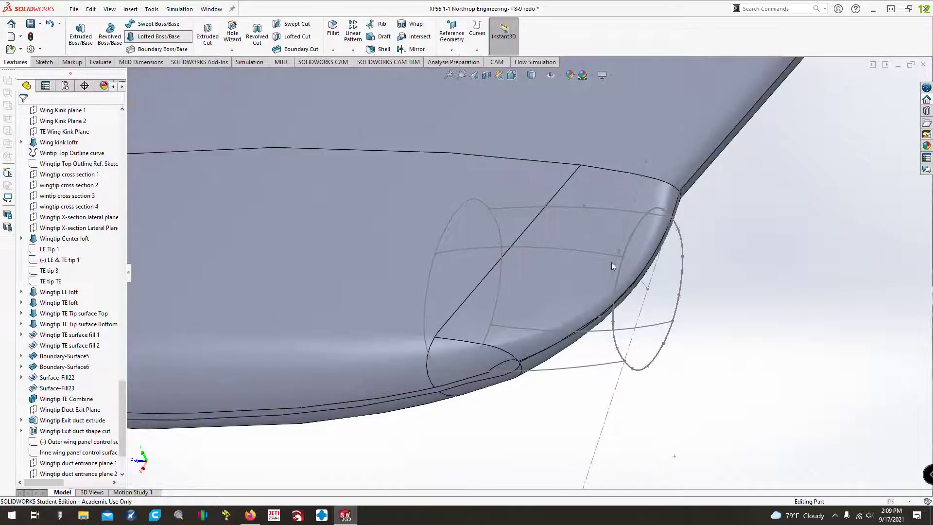
left_click(628, 241)
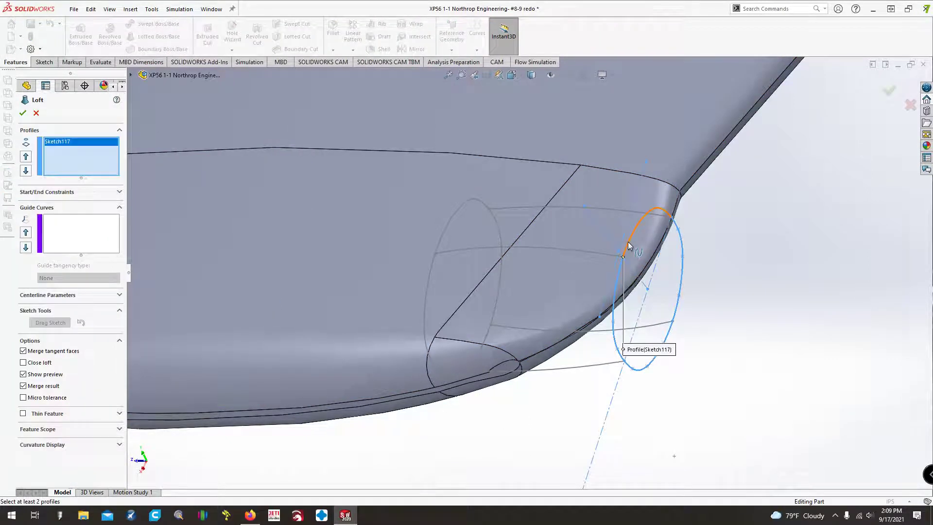
left_click(437, 242)
Add the upper, lower, inboard and outboard arcs to the loft as four separate open-loop guide curves.
left_click(78, 238)
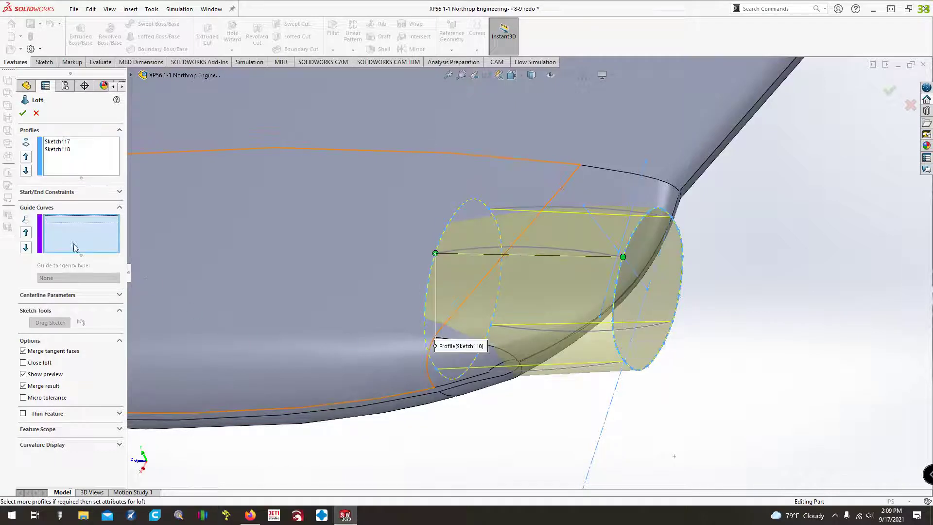
left_click(460, 252)
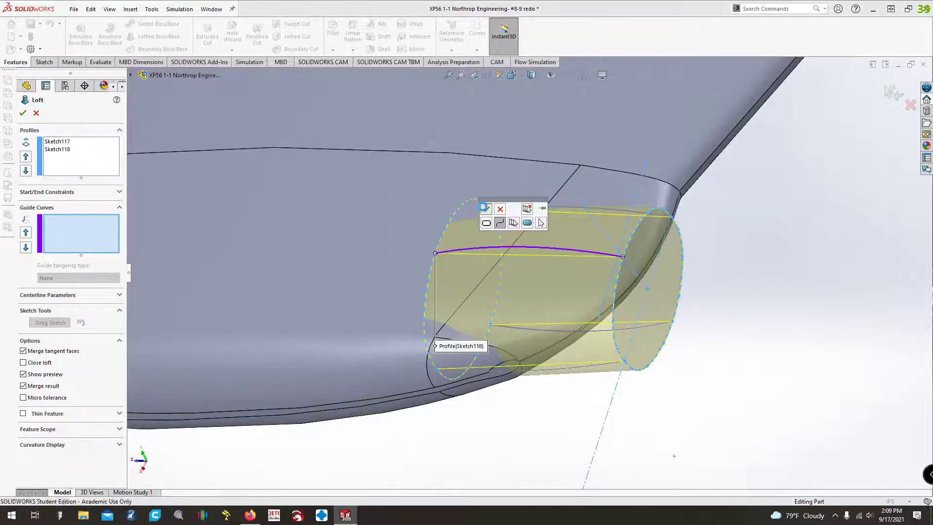
left_click(486, 209)
left_click(554, 207)
left_click(562, 169)
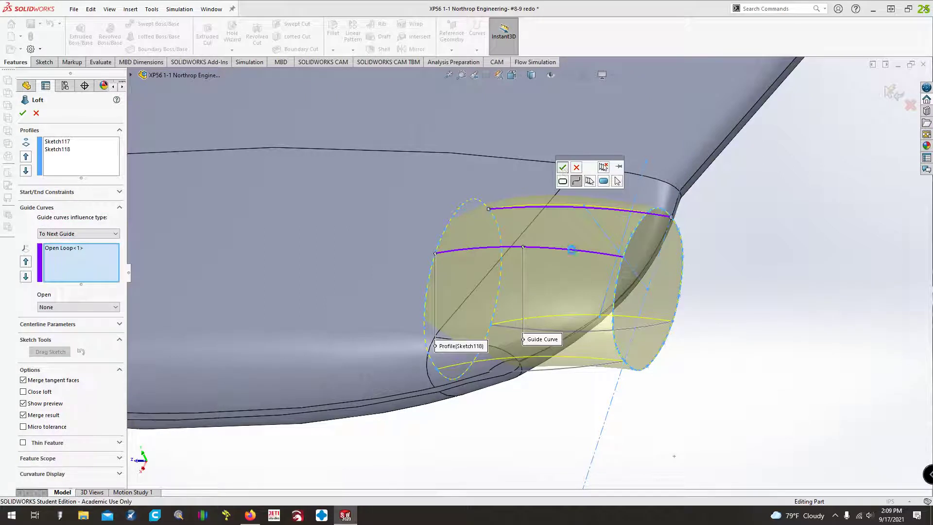
left_click(585, 331)
left_click(612, 362)
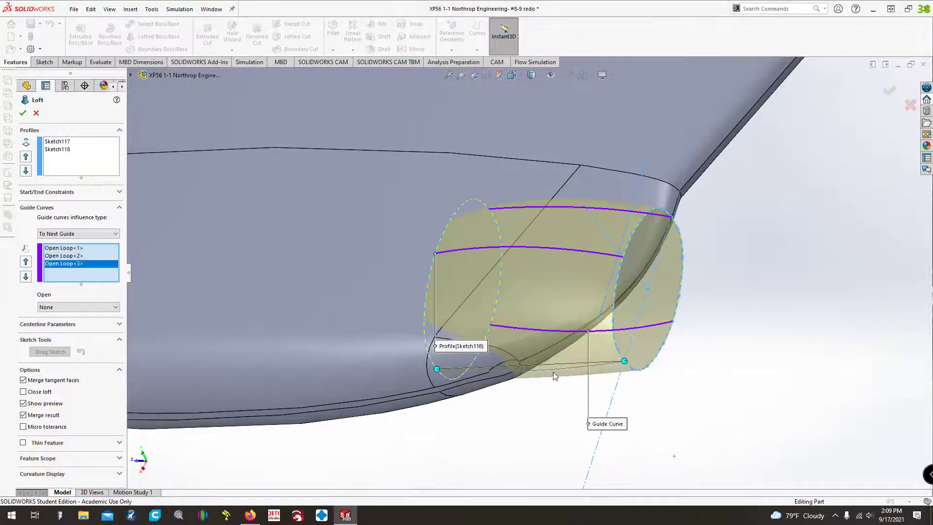
left_click(554, 371)
right_click(570, 412)
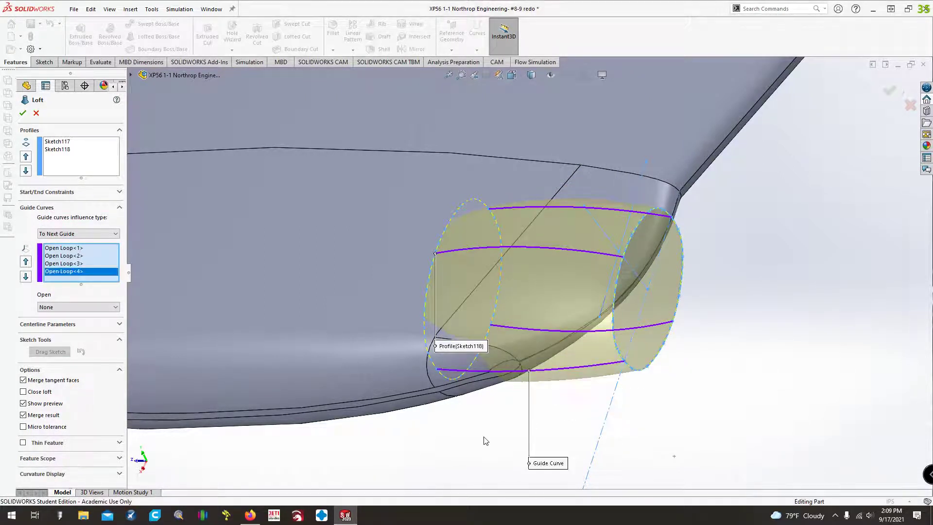
Inspect the guided duct loft preview around the wingtip from the side and front, and accept the loft.
key("ctrl+4")
key("Up")
key("Up")
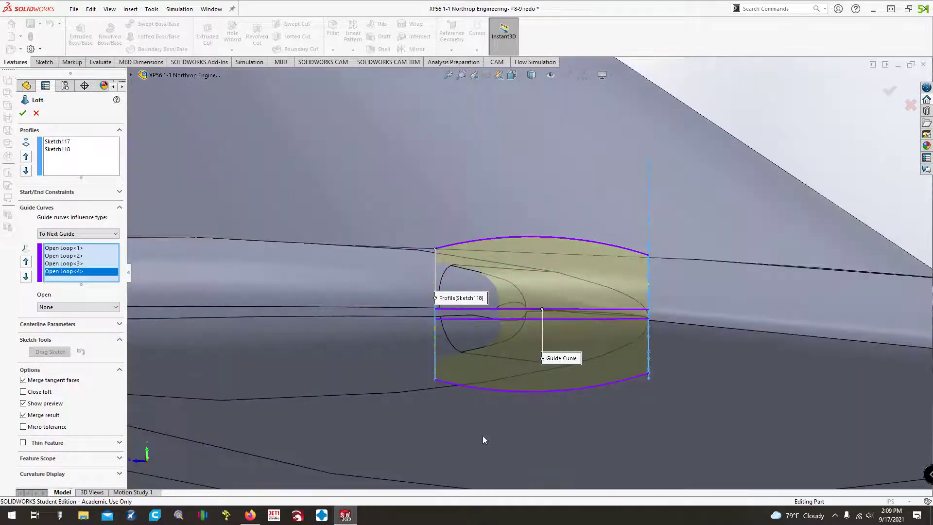
key("Left")
key("Left")
key("Left")
key("Left")
key("Left")
key("Left")
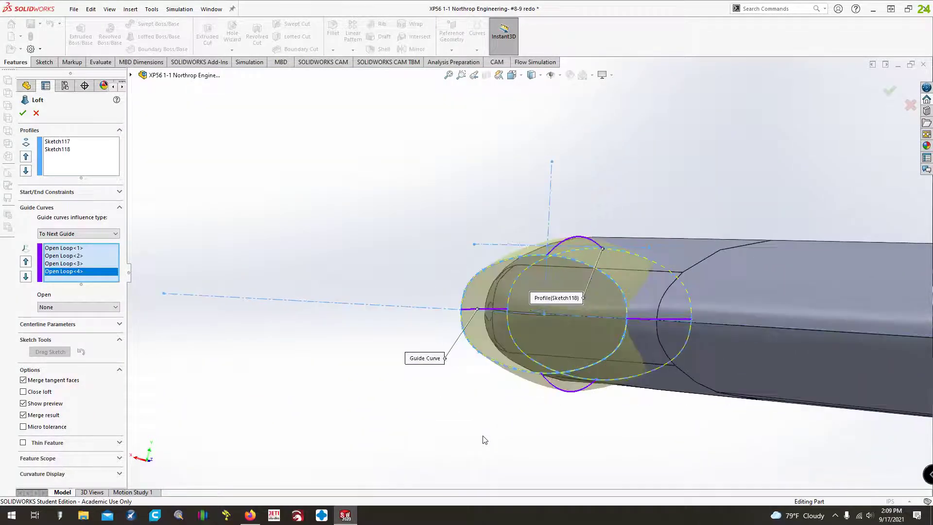
key("Left")
key("Left")
key("Left")
key("Left")
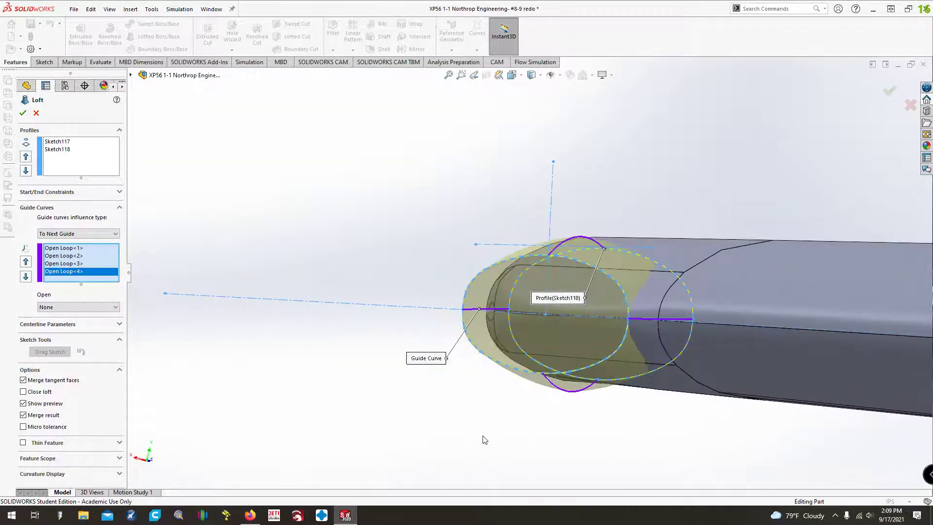
key("Left")
key("Left")
key("Left")
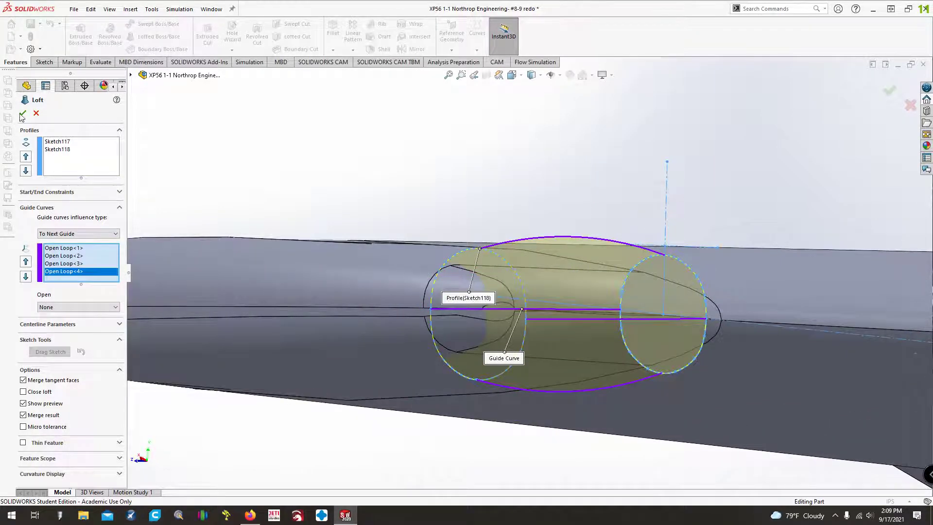
left_click(22, 114)
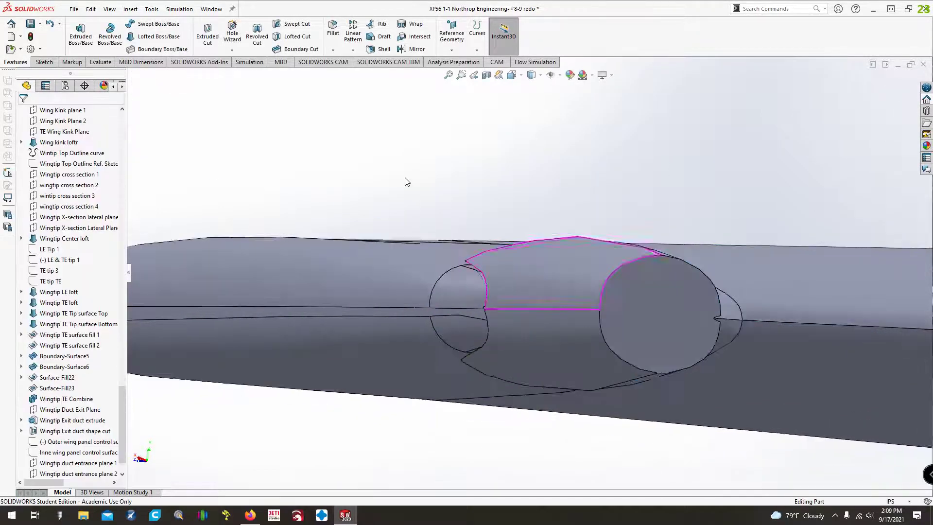
Examine how the lofted duct body meets the wingtip surface and the exit duct opening from several directions.
key("Left")
key("Left")
key("Left")
key("Left")
key("Left")
key("Left")
key("Left")
key("Left")
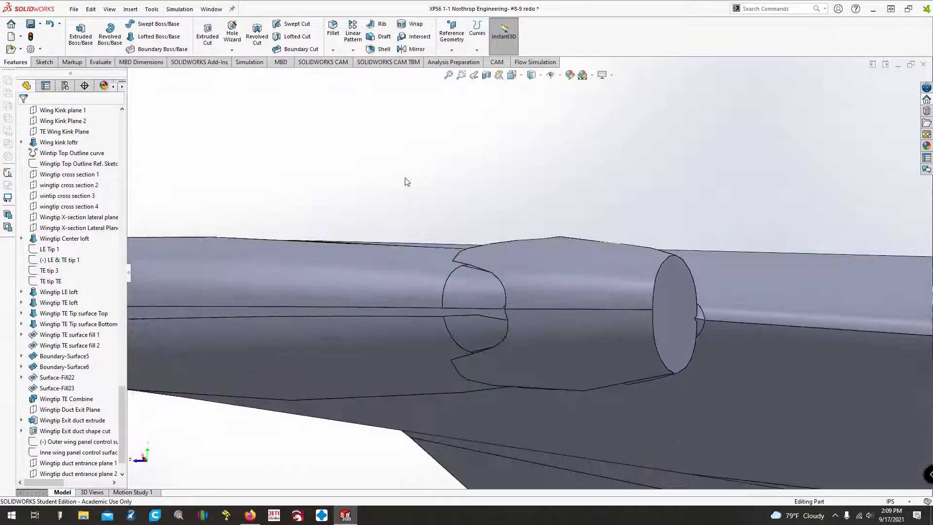
key("Left")
key("Left")
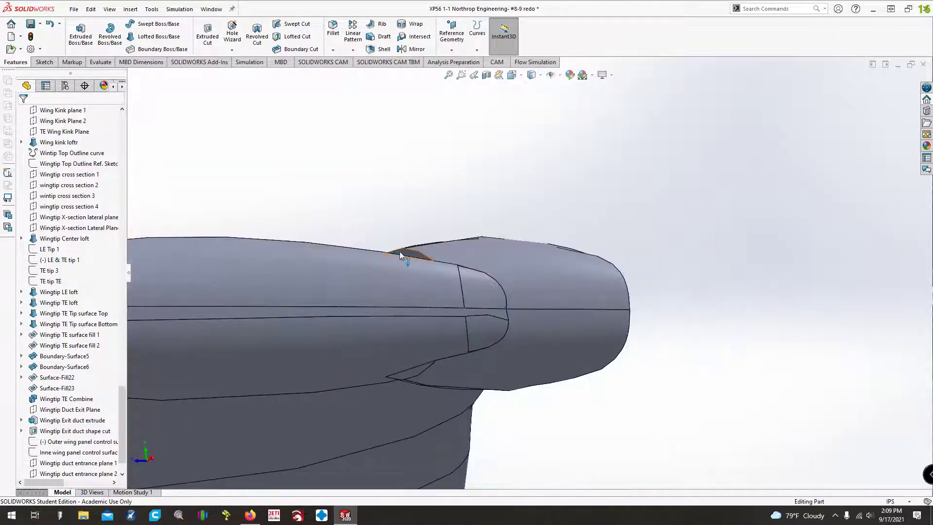
key("Left")
key("Left")
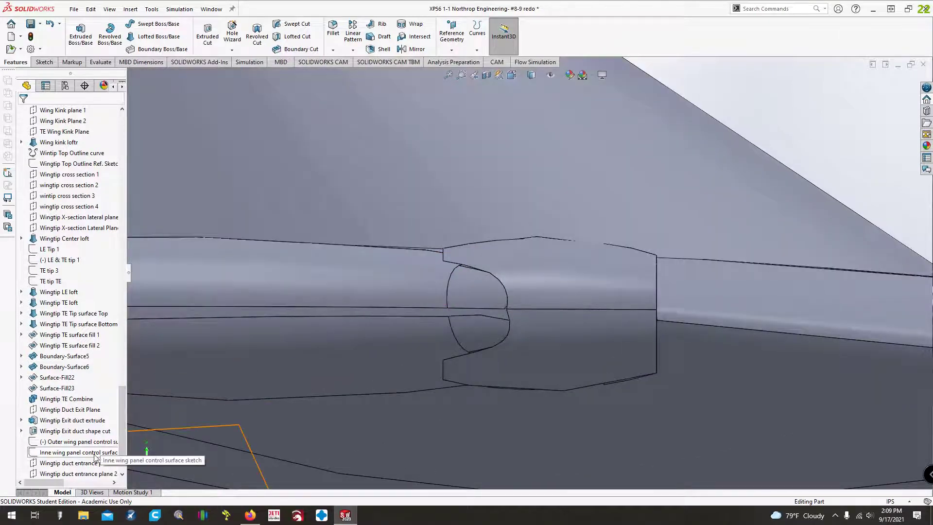
Set the offset distance of Wingtip duct entrance plane 2 from Wingtip duct entrance plane 1 to 15 in.
scroll(96, 457, "down", 1)
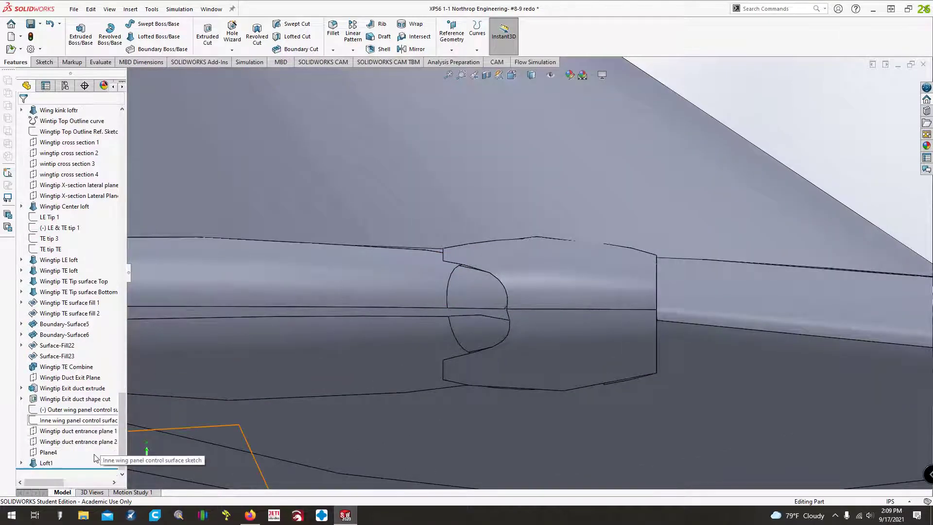
right_click(64, 442)
left_click(72, 288)
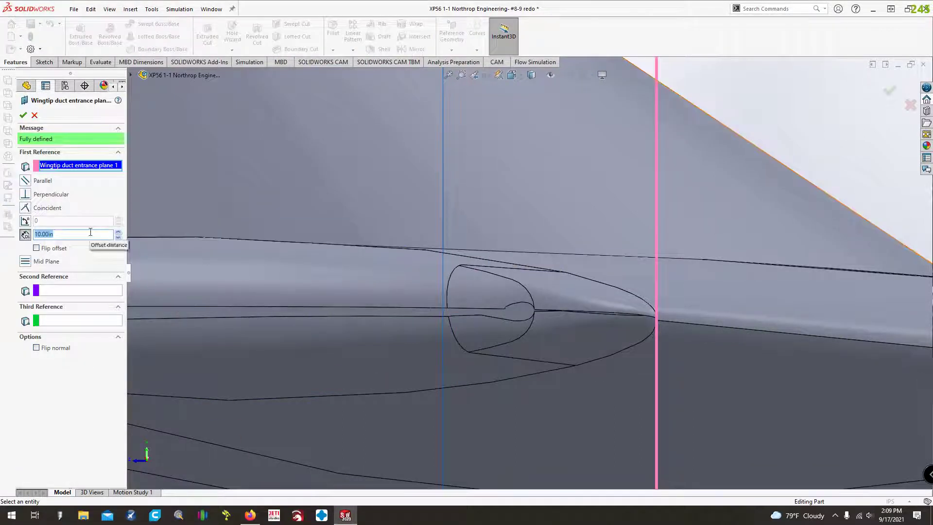
left_click(118, 232)
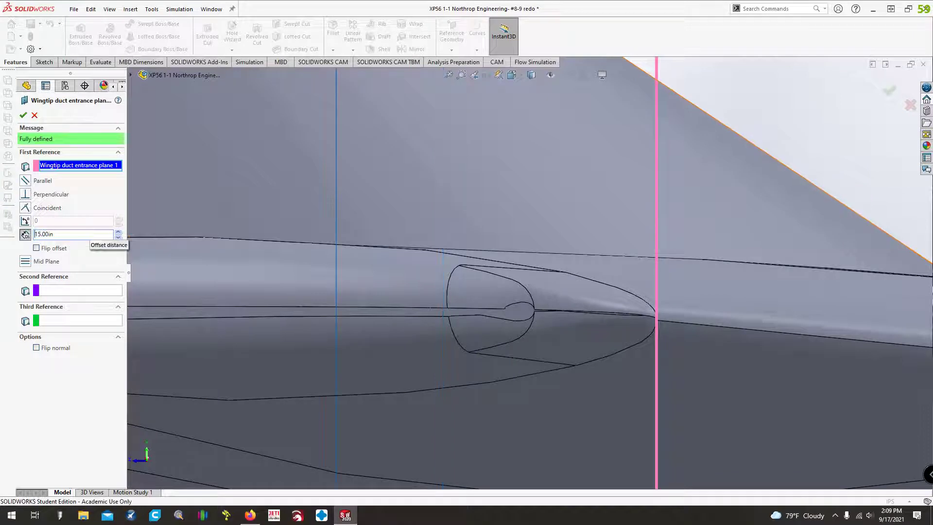
left_click(23, 115)
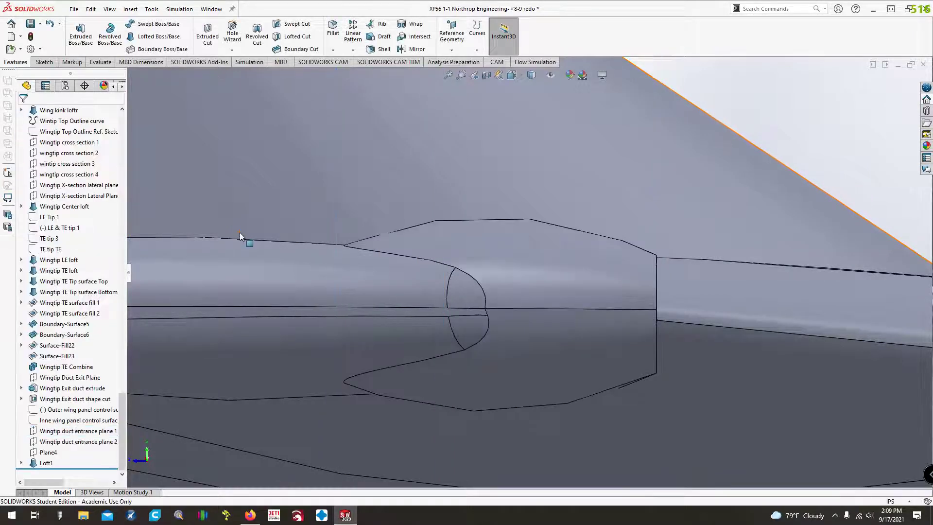
Edit the loft's guide sketch Sketch119 and set the upper arc's radius to 25 in.
left_click(21, 463)
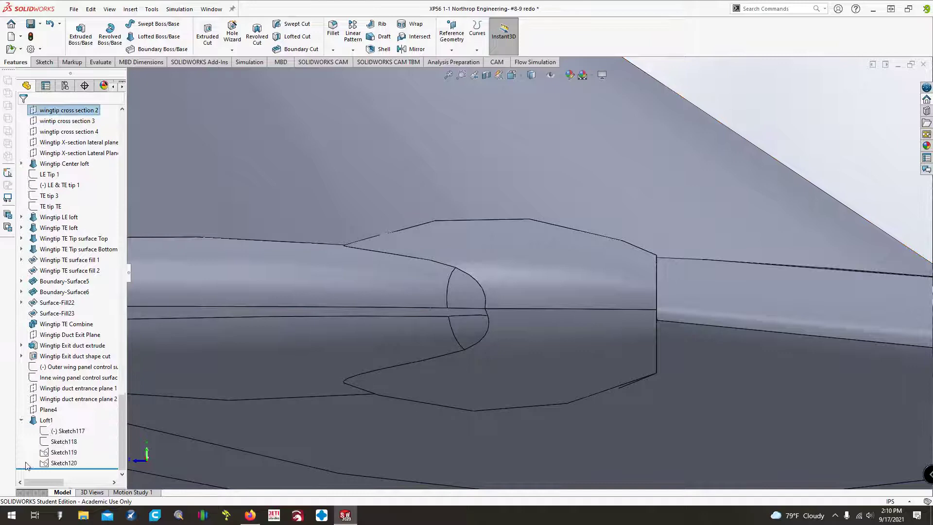
right_click(54, 452)
left_click(60, 326)
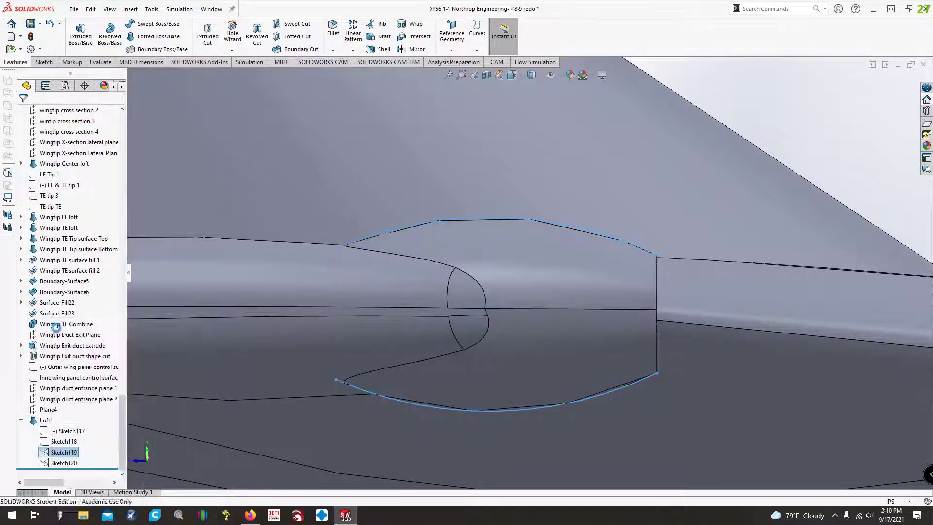
left_click(493, 270)
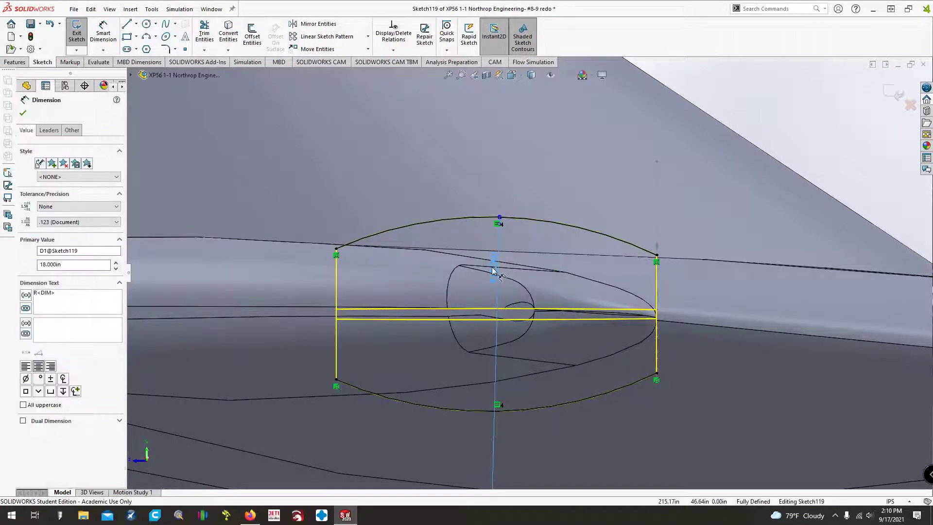
double_click(494, 270)
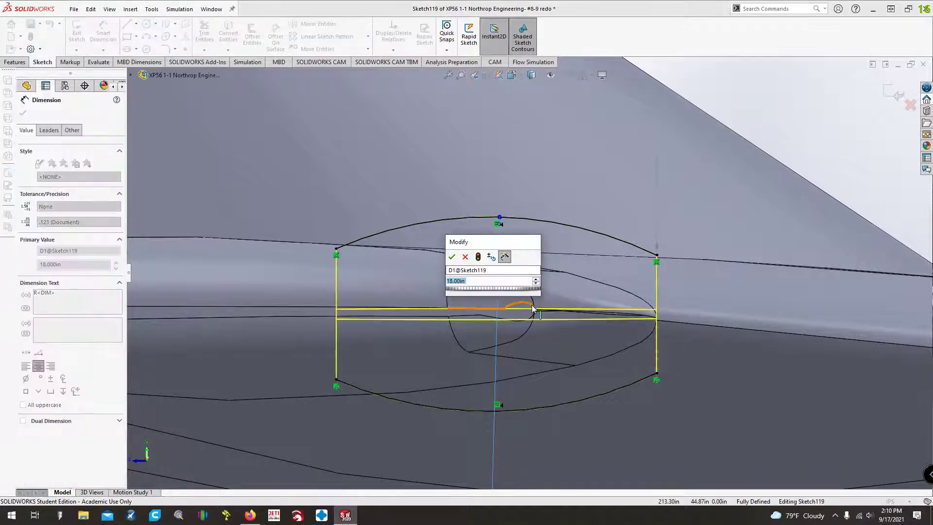
type("25")
key("Return")
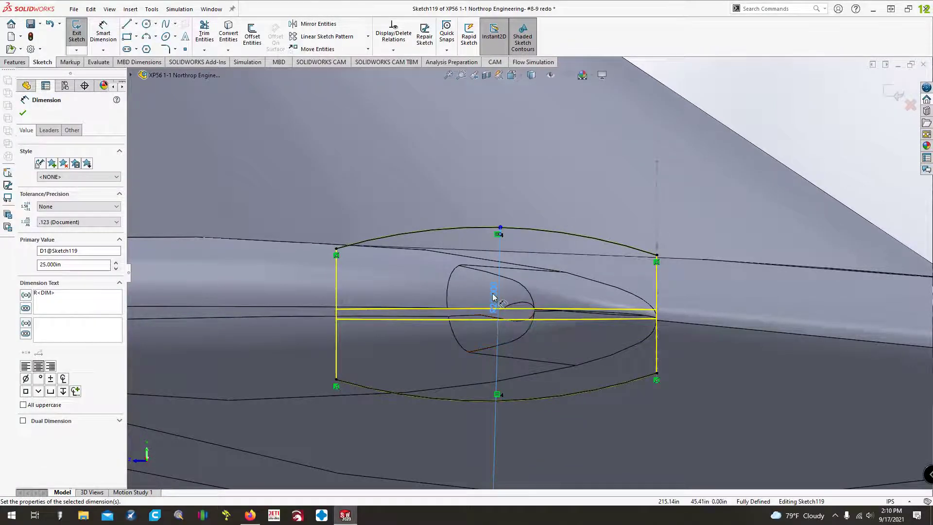
Try radii of 30 in and 45 in for the upper guide arc in Sketch119.
left_click(493, 294)
double_click(504, 297)
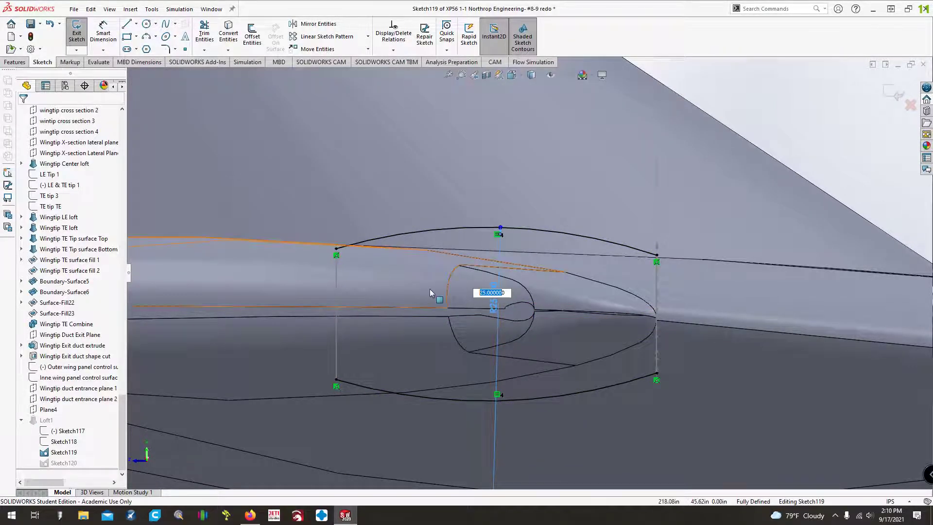
type("300")
key("Return")
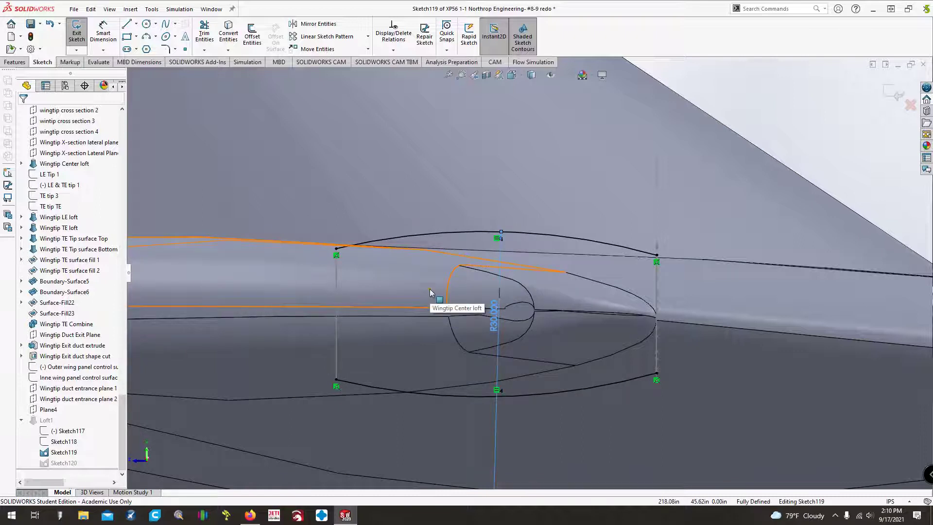
double_click(496, 315)
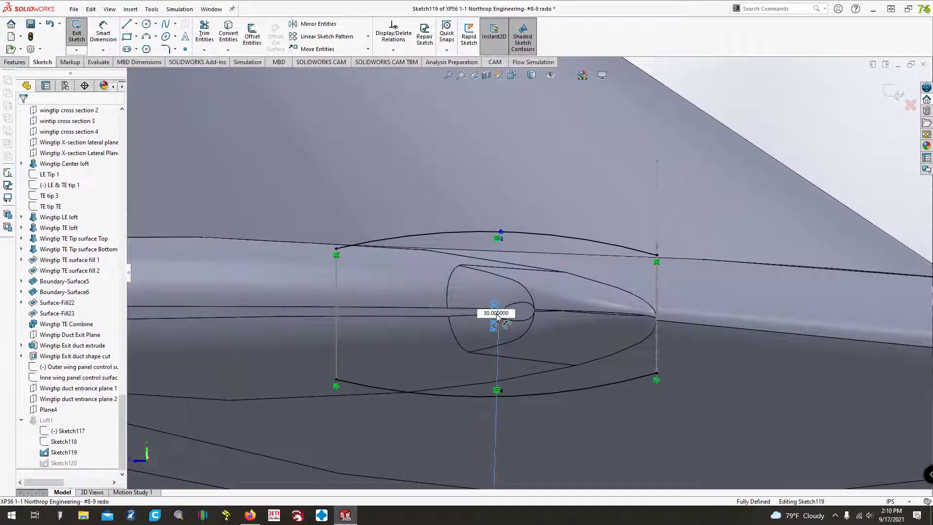
type("45")
key("Return")
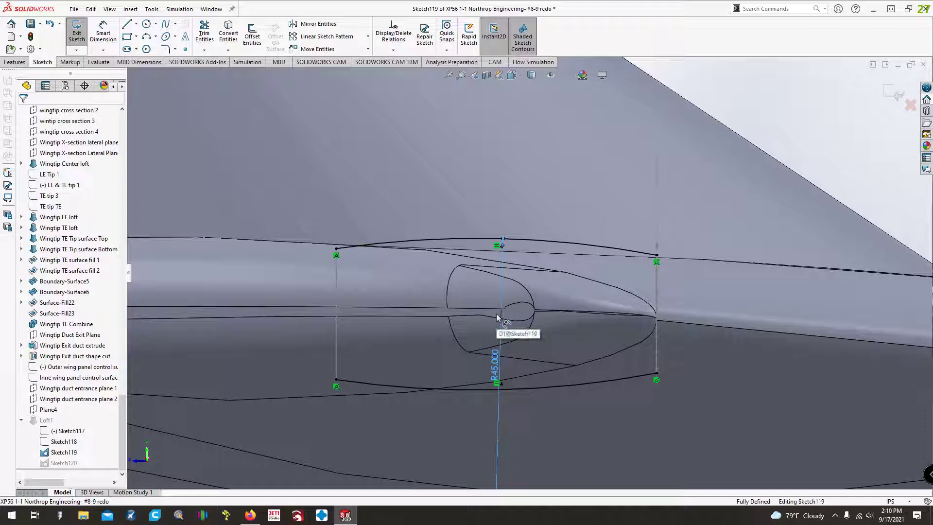
Set the upper guide arc's radius in Sketch119 to 42.5 in and exit the sketch.
double_click(495, 363)
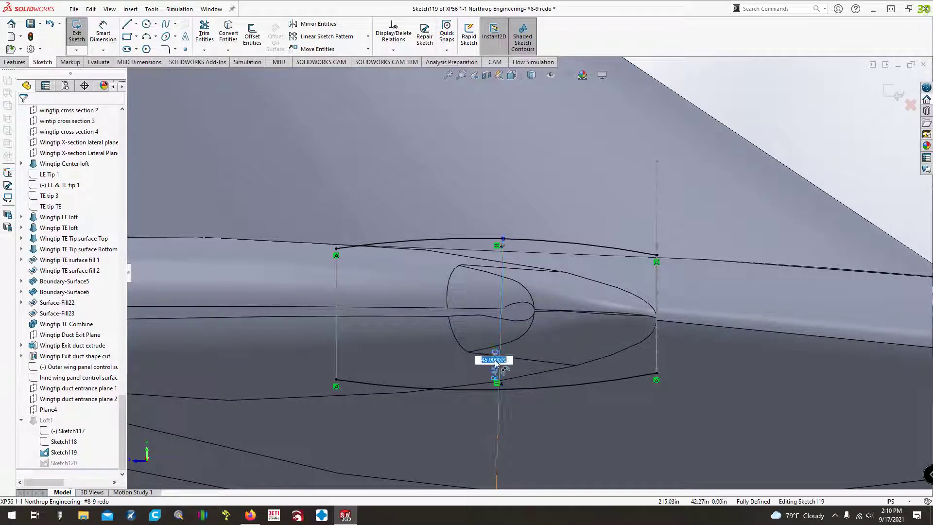
type("42.5")
key("Return")
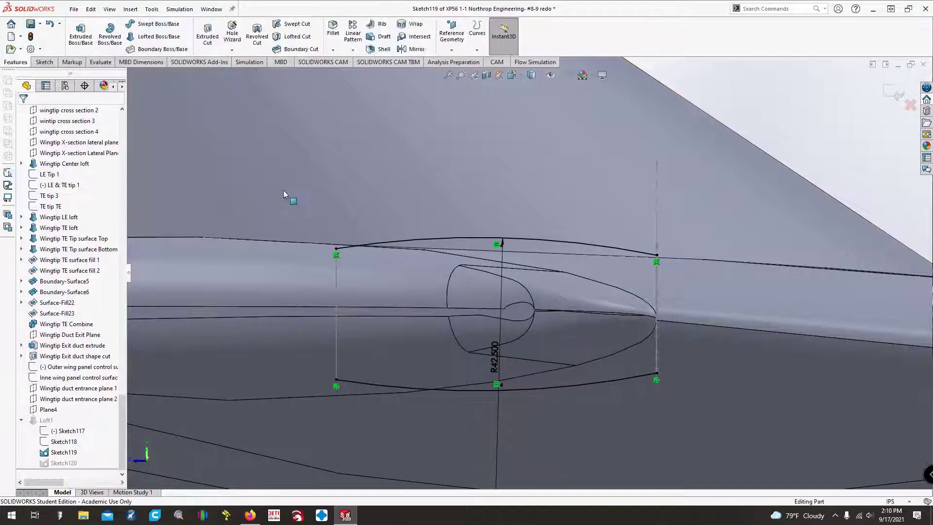
Examine the rebuilt duct loft and how its open end meets the wingtip from below, the side and the front.
key("Down")
key("Down")
key("Down")
key("Down")
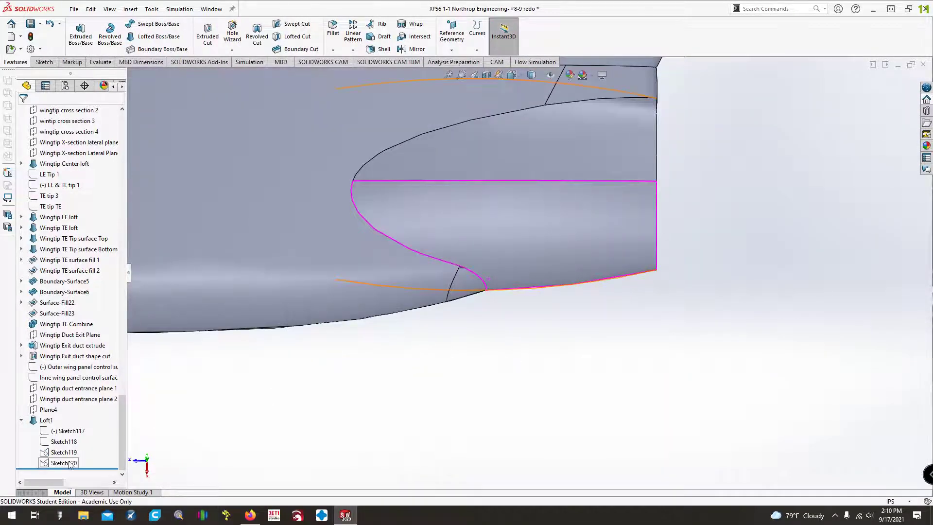
key("ctrl+Down")
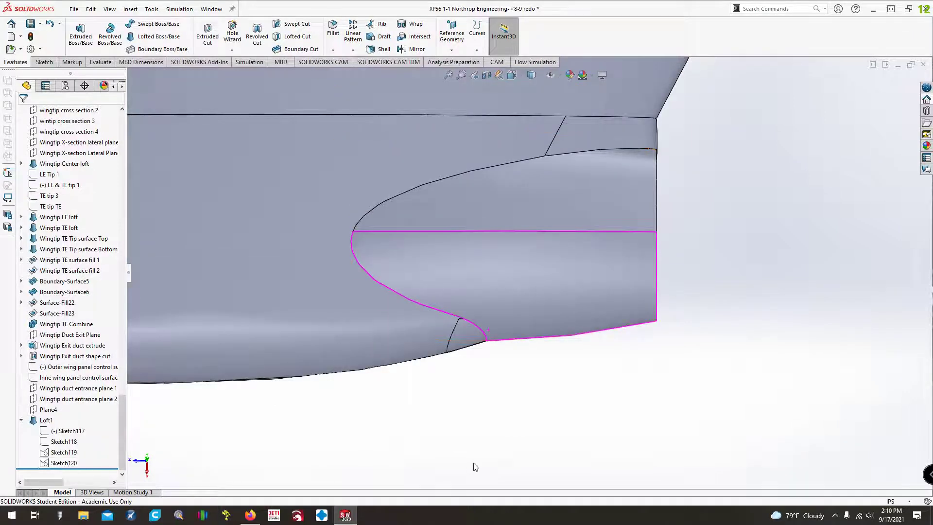
key("Up")
key("Up")
key("Up")
key("Up")
key("Up")
key("Up")
key("Up")
key("Up")
key("Up")
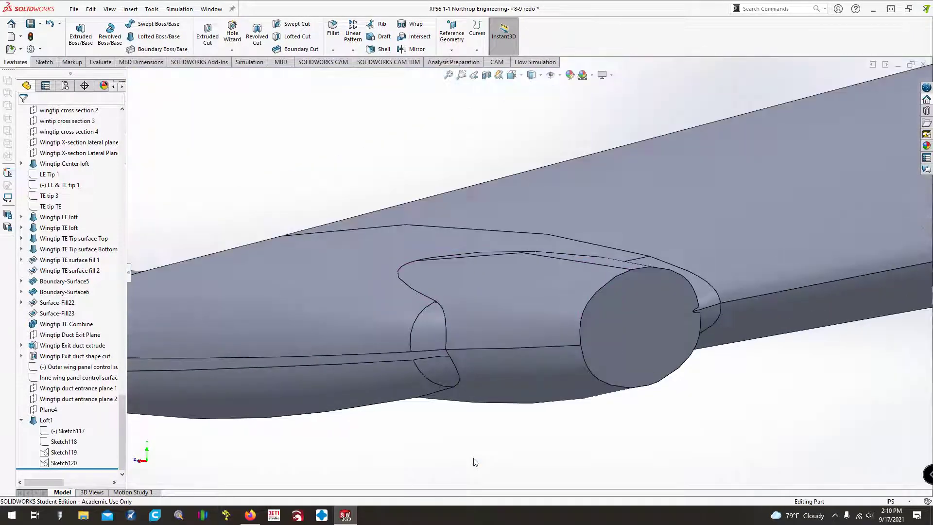
key("Up")
key("Up")
key("Up")
key("Up")
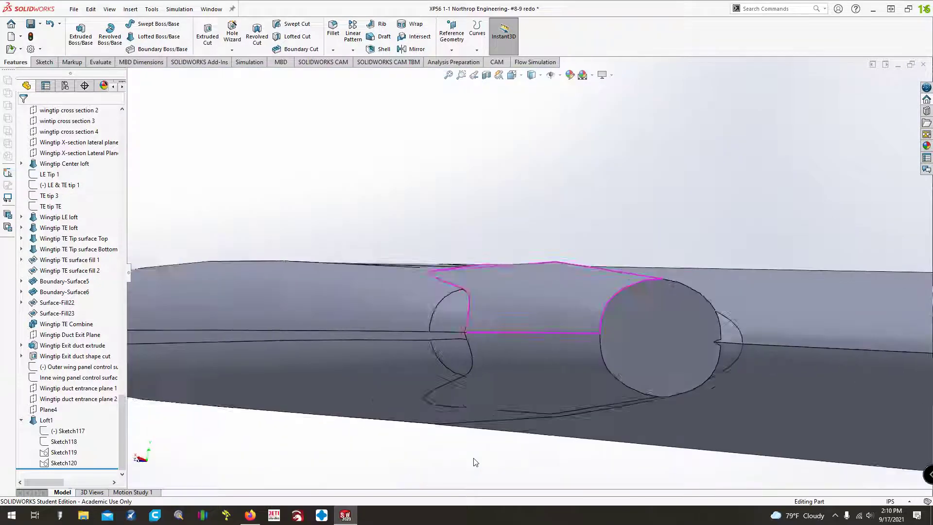
key("Up")
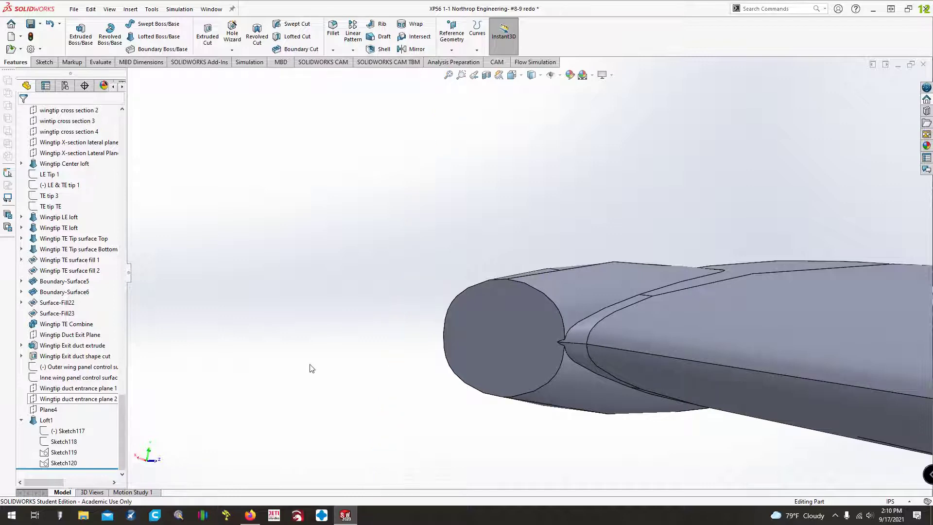
key("Right")
key("Right")
key("Right")
key("Right")
key("Left")
key("Down")
key("Down")
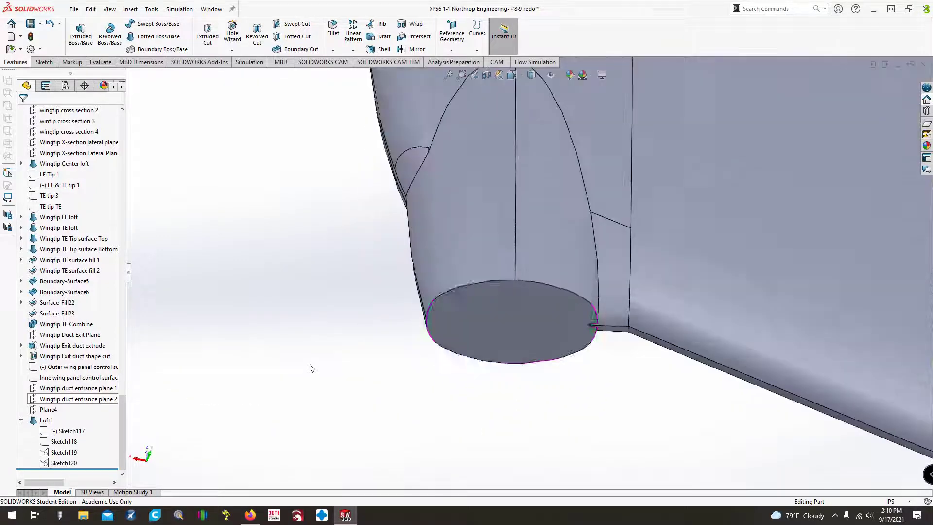
key("Up")
right_click(103, 401)
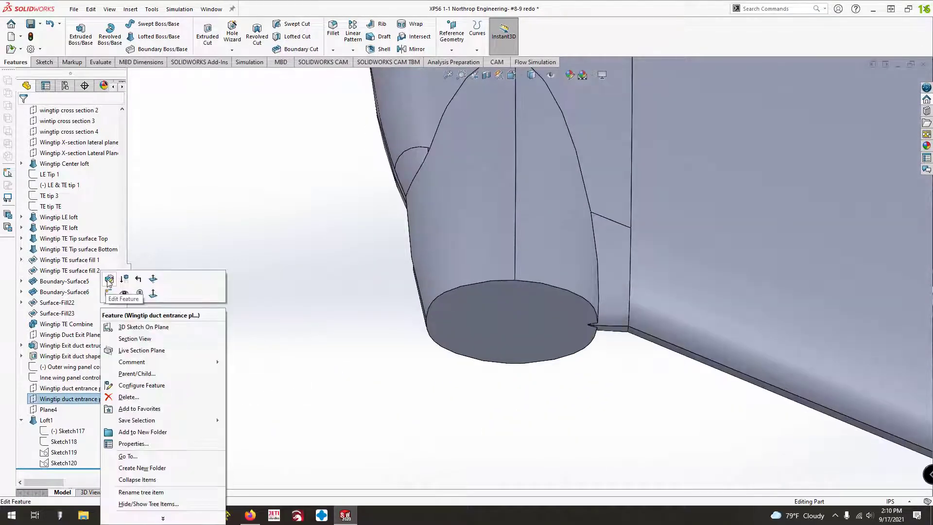
left_click(109, 280)
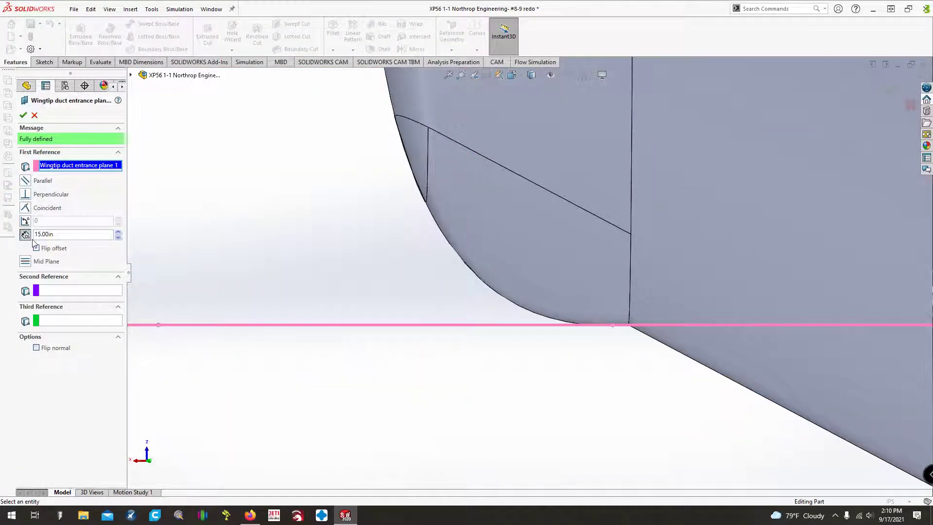
scroll(322, 246, "up", 5)
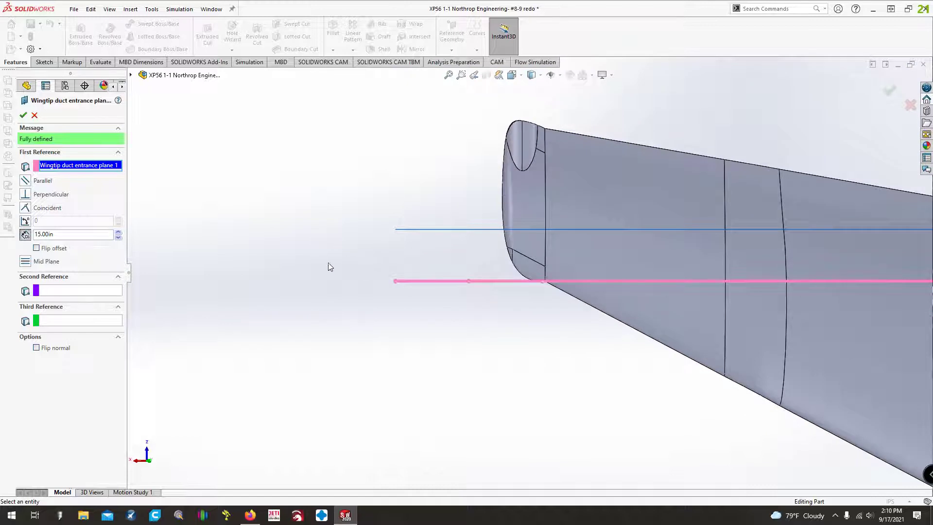
left_click(34, 115)
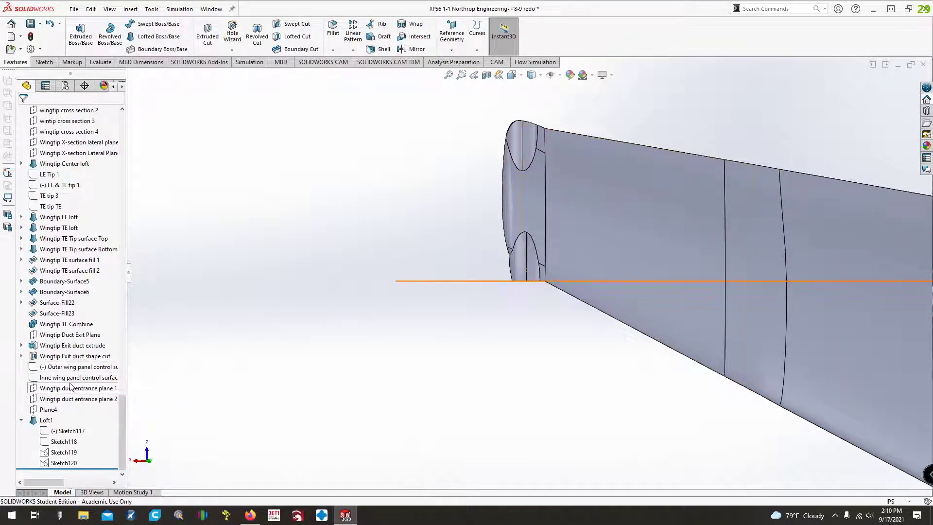
Redefine Wingtip duct entrance plane 1 as an offset distance from Front Plane-Sta. 0 and remove its vertex reference.
left_click(73, 388)
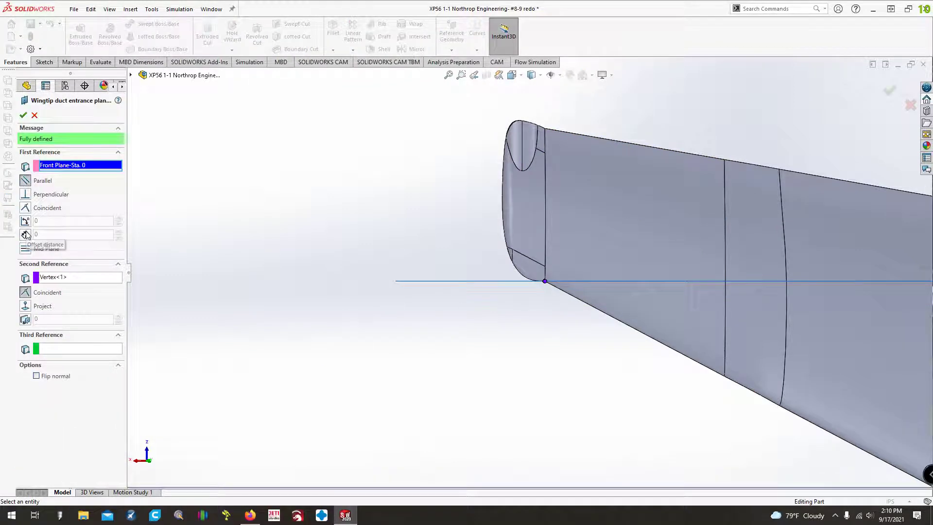
left_click(25, 234)
left_click(67, 300)
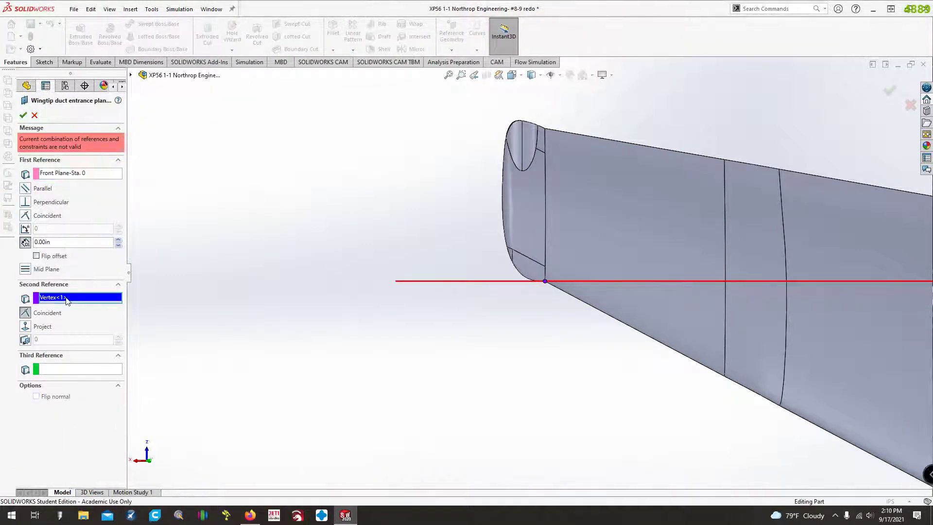
key("Delete")
scroll(284, 308, "down", 1)
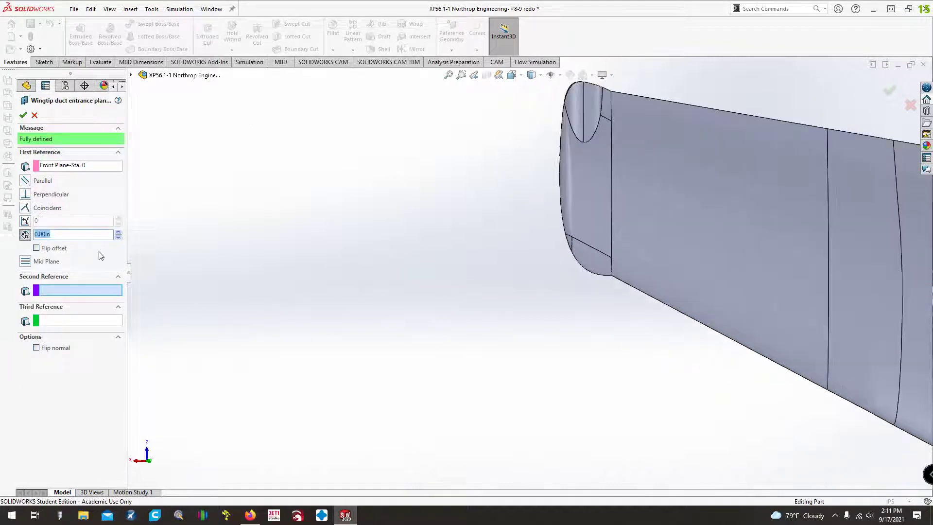
Try offset distances of 200, 210, 204 and 205 in for Wingtip duct entrance plane 1.
type("200")
key("Return")
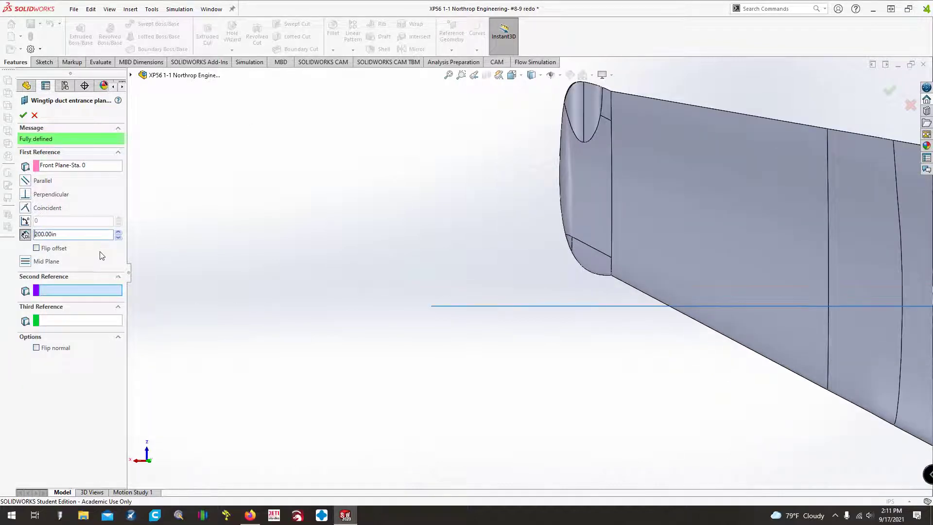
type("210")
key("Return")
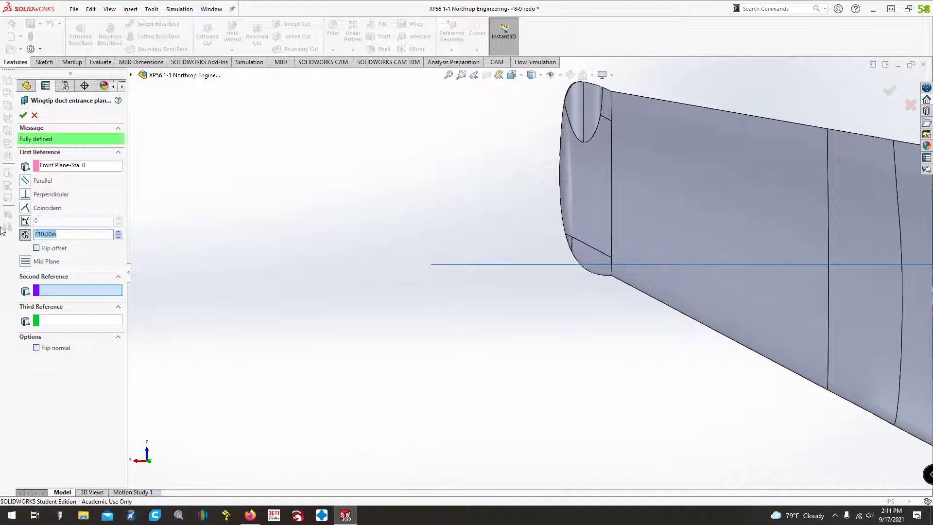
key("Return")
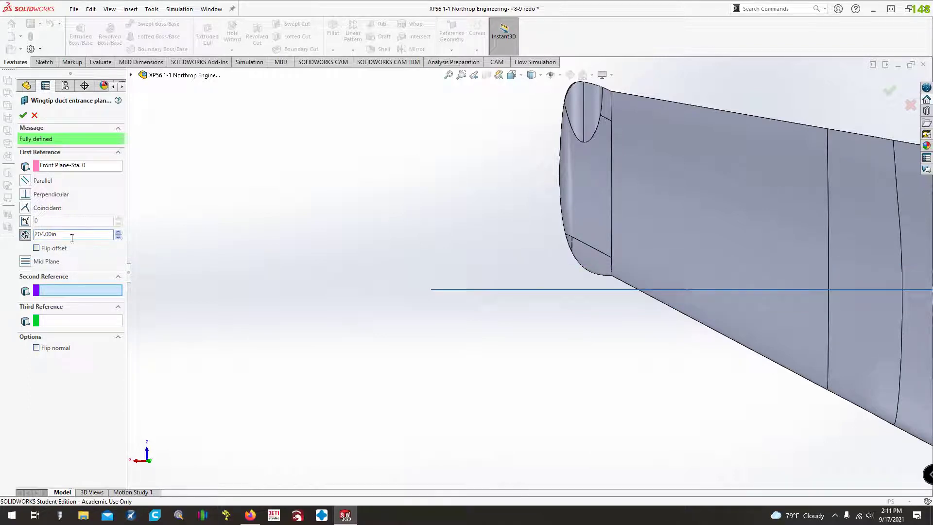
type("205")
key("Return")
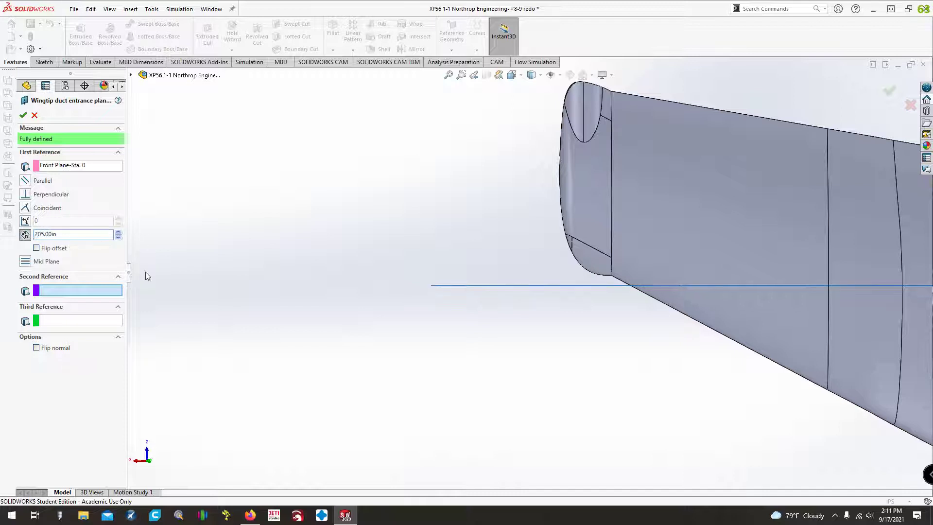
Try offset distances of 207, 208 and 207.5 in for Wingtip duct entrance plane 1 against the wingtip's leading edge.
scroll(597, 282, "down", 5)
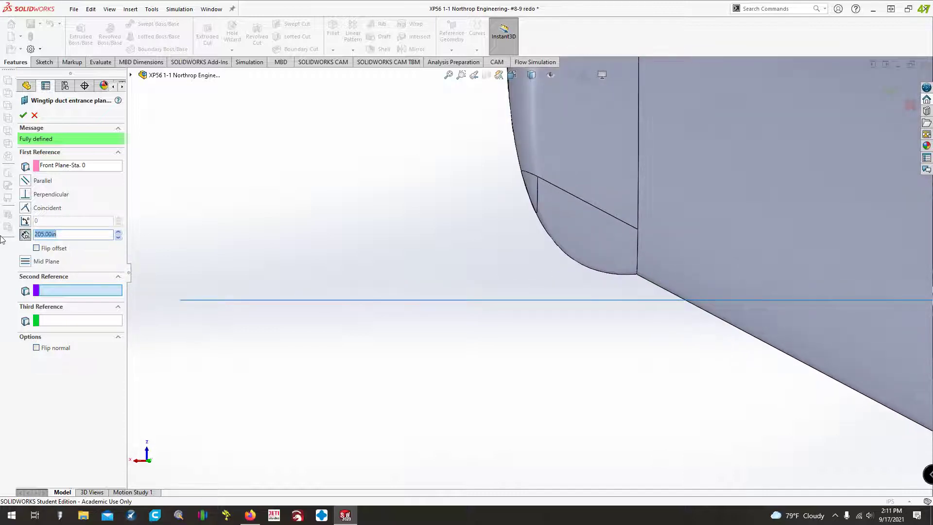
type("207")
key("Return")
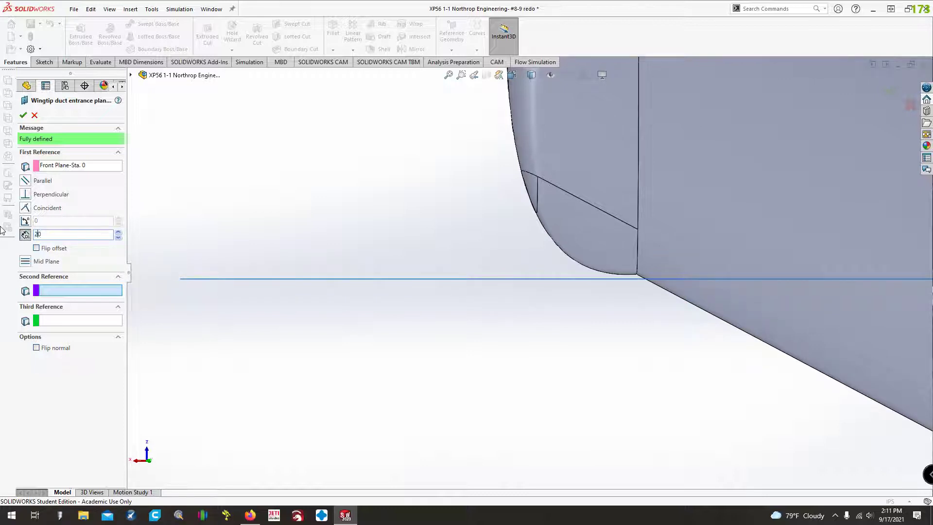
key("Return")
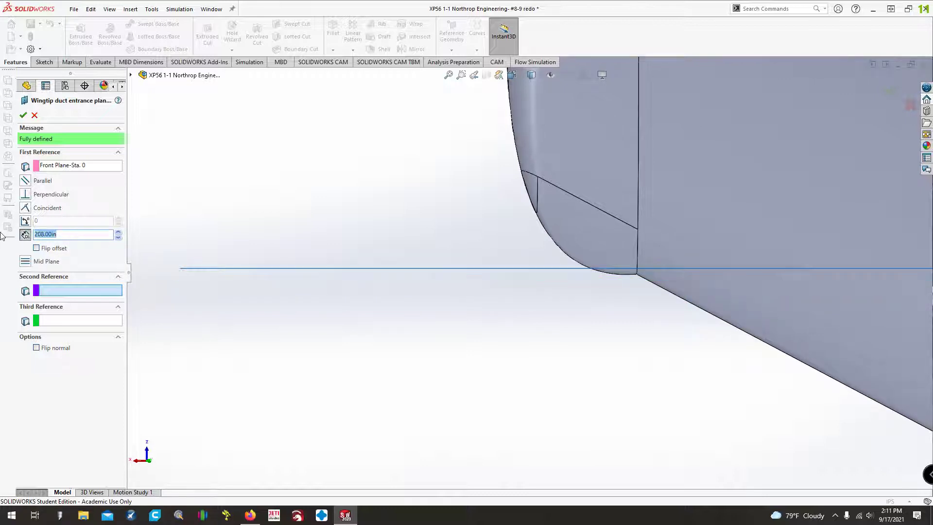
type("20.7")
key("Return")
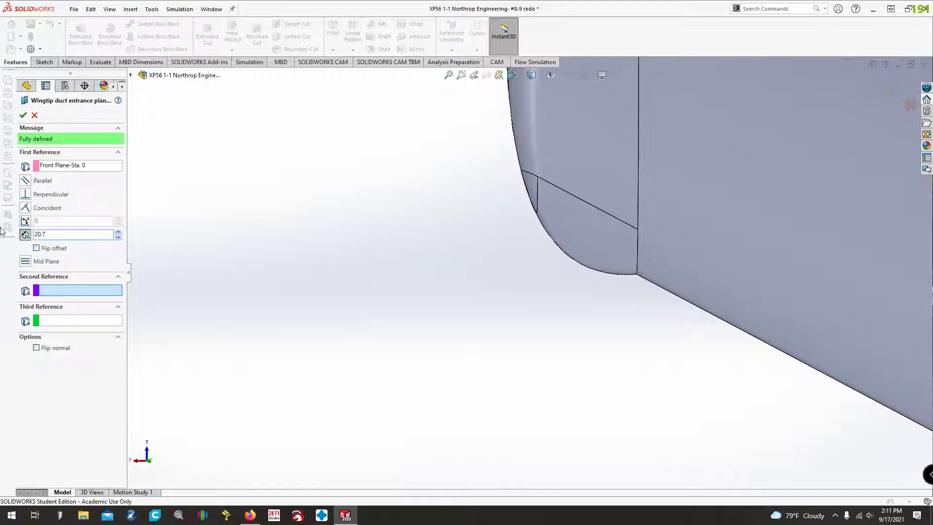
key("Return")
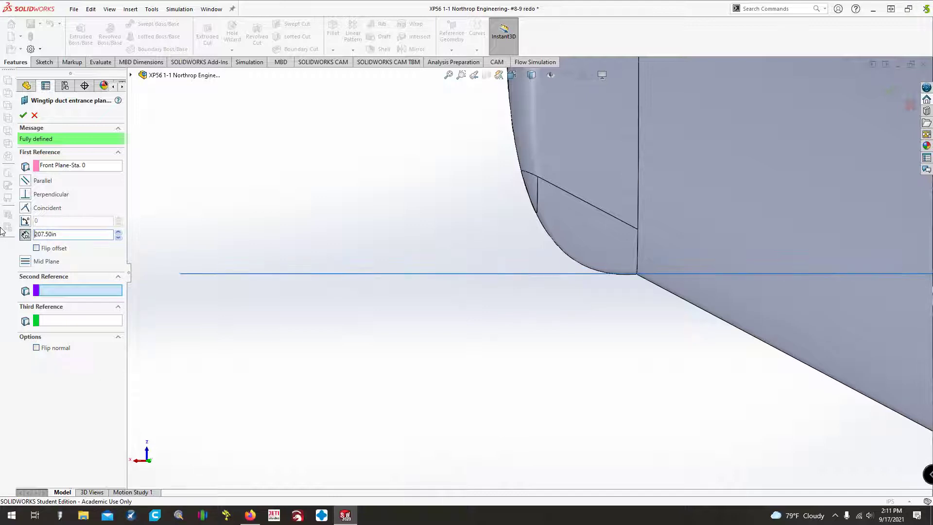
Set the offset of Wingtip duct entrance plane 1 from Front Plane-Sta. 0 to 207 in and accept the plane.
type("207")
key("Return")
left_click(24, 116)
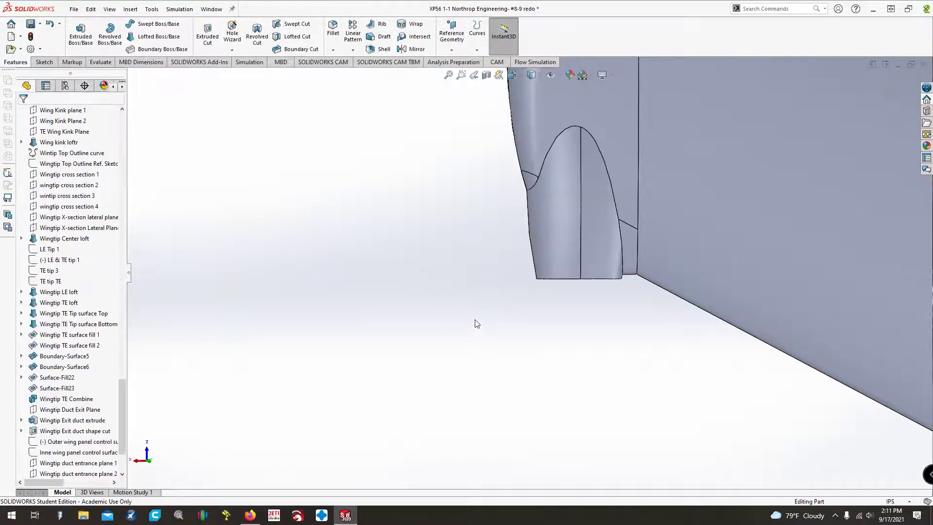
Examine the shifted duct loft's entrance face and its junction with the wing's leading edge.
key("Up")
key("Up")
key("Up")
key("Up")
key("Up")
key("Up")
scroll(634, 313, "down", 10)
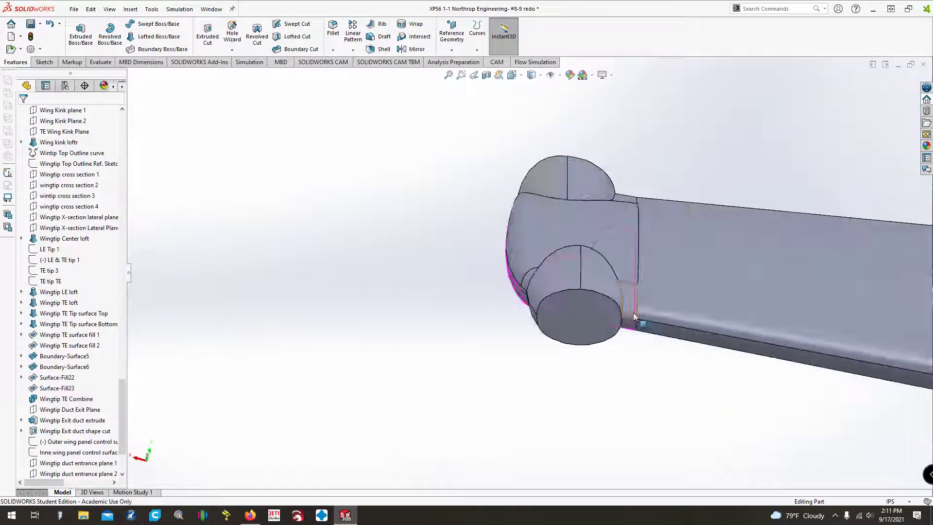
scroll(634, 361, "down", 2)
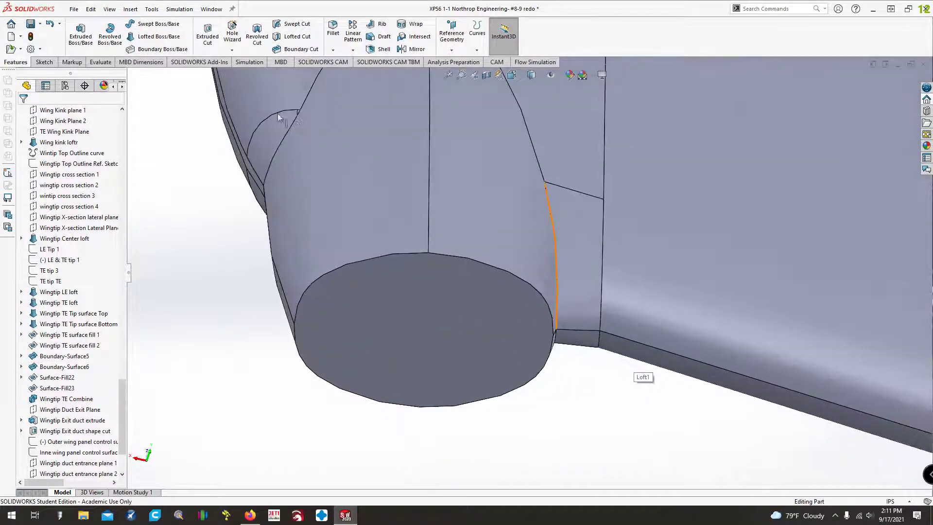
Measure the arc length of the short leading-edge segment between the duct loft and the wing panel.
left_click(99, 62)
left_click(138, 34)
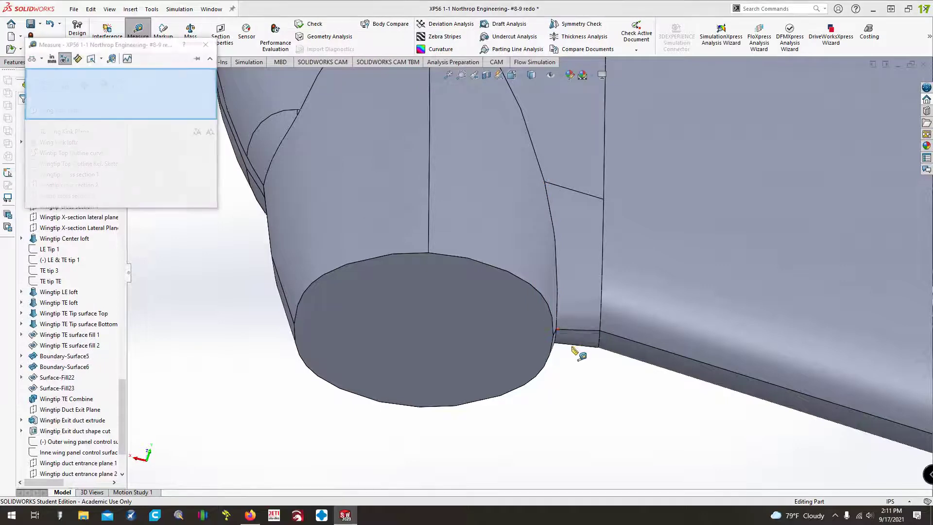
left_click(574, 330)
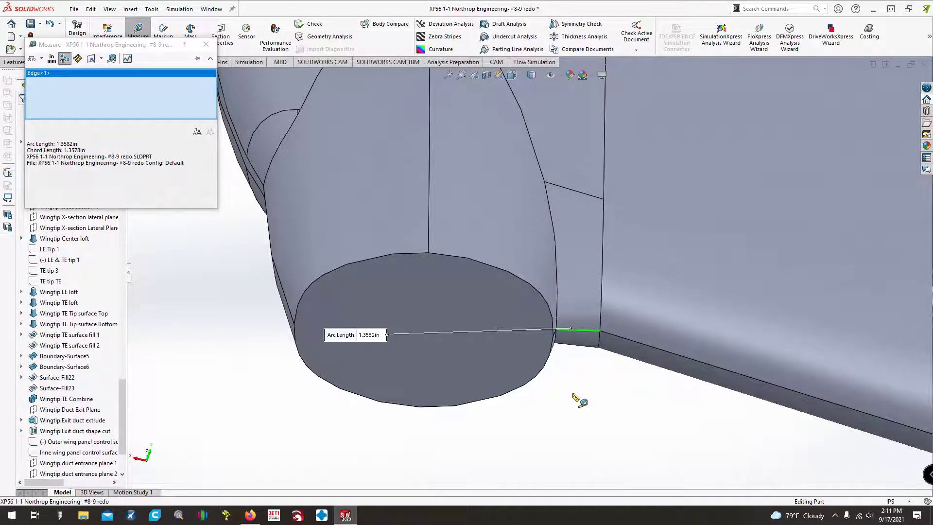
key("Escape")
scroll(575, 397, "up", 3)
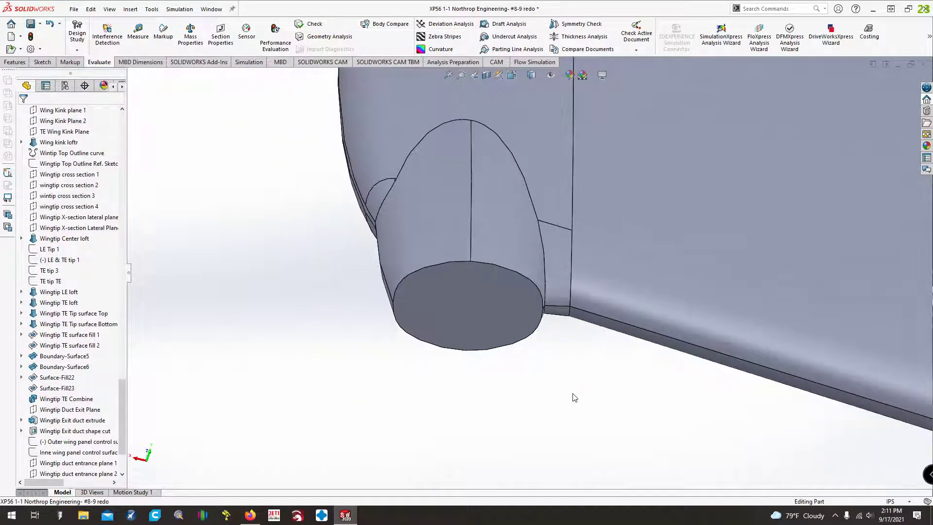
middle_click_drag(575, 397, 553, 378)
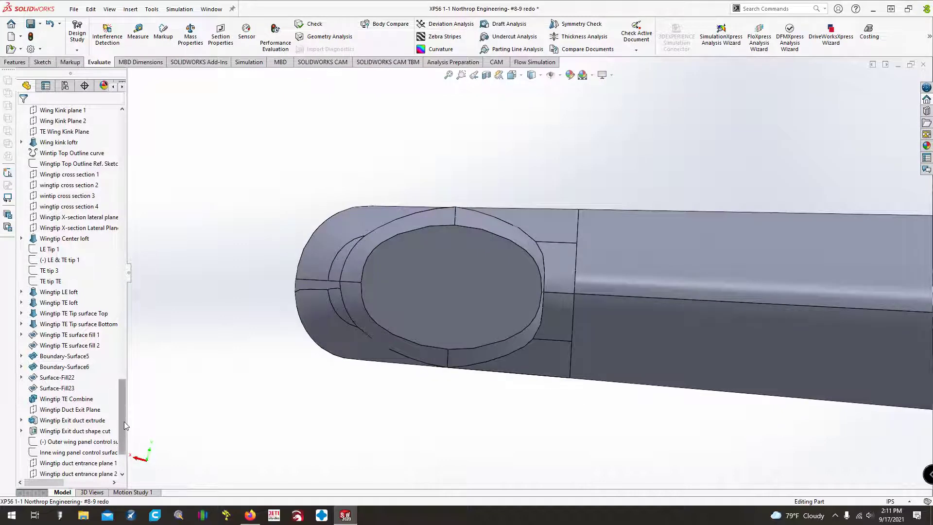
Edit Sketch117 and try to shift the duct entrance profile by moving its centre point along the wing's chord line.
scroll(124, 426, "down", 3)
right_click(52, 431)
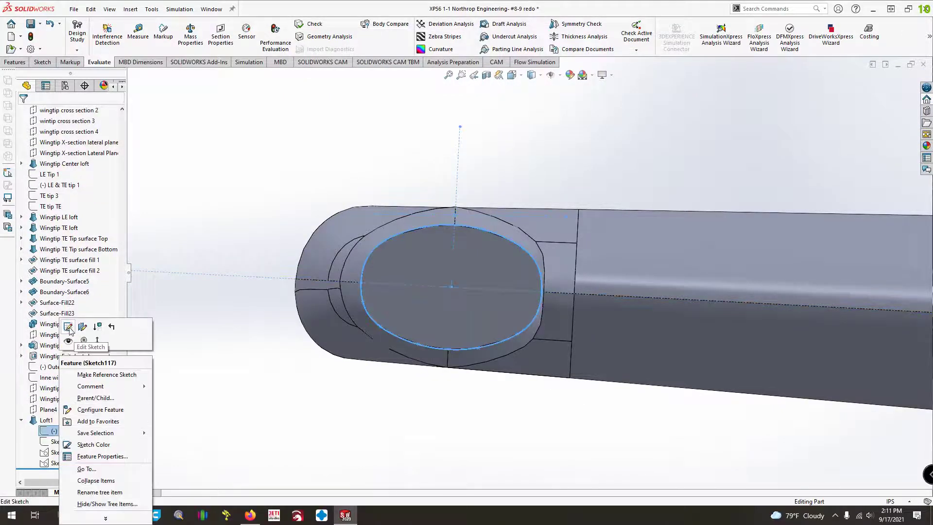
left_click(68, 327)
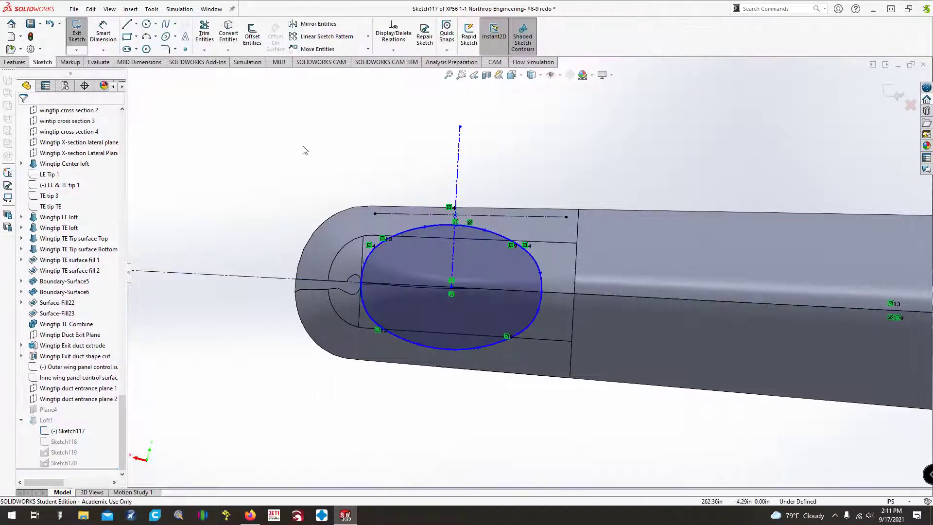
left_click(452, 288)
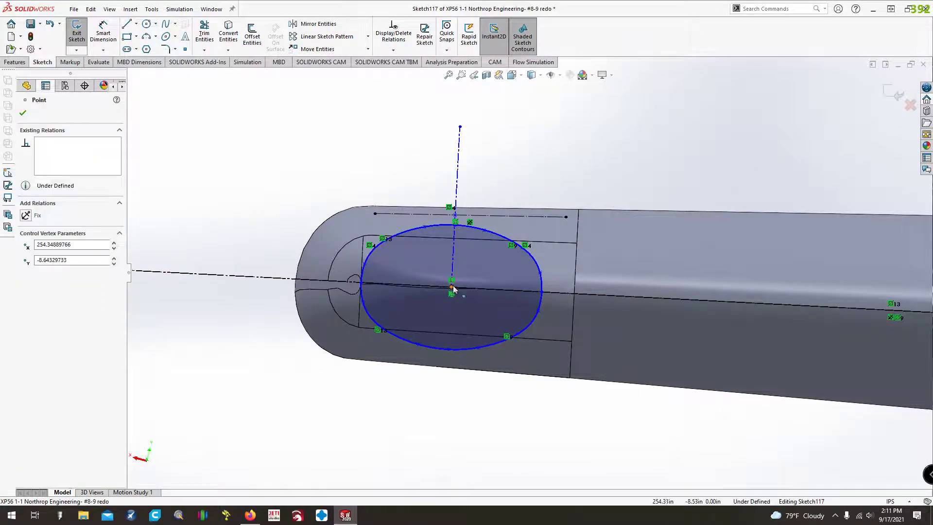
mouse_move(458, 290)
left_mouse_down()
mouse_move(480, 294)
mouse_move(452, 287)
left_mouse_up()
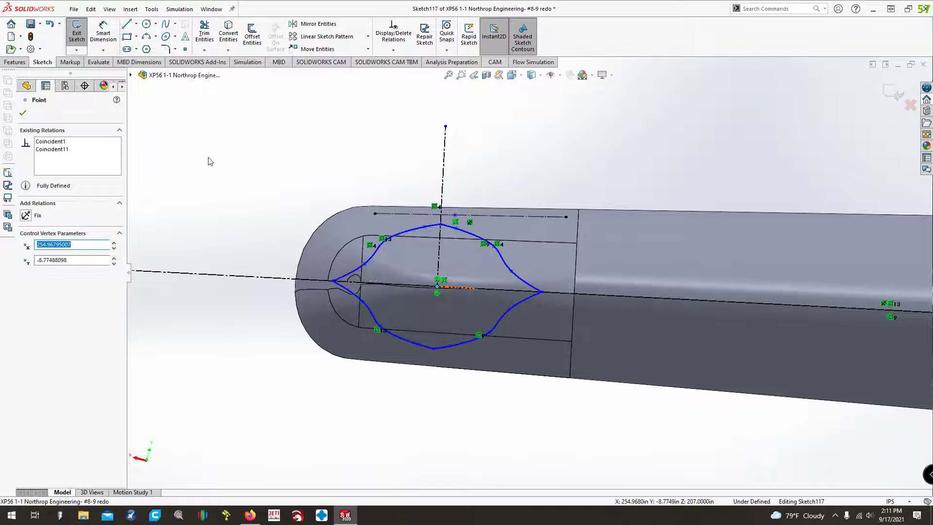
left_click(50, 24)
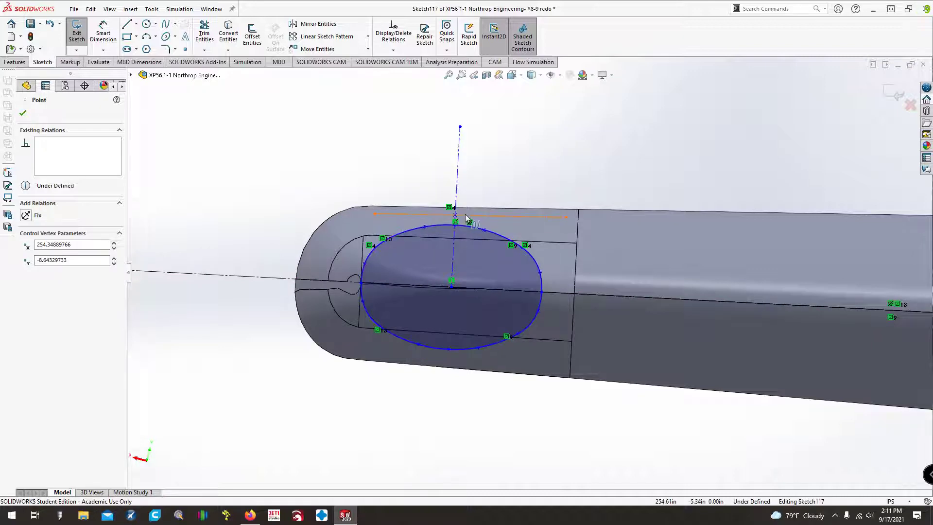
key("Escape")
Try to move the four entrance profile splines and their reference point inboard with Move Entities, and undo that move.
left_click_drag(235, 172, 608, 374)
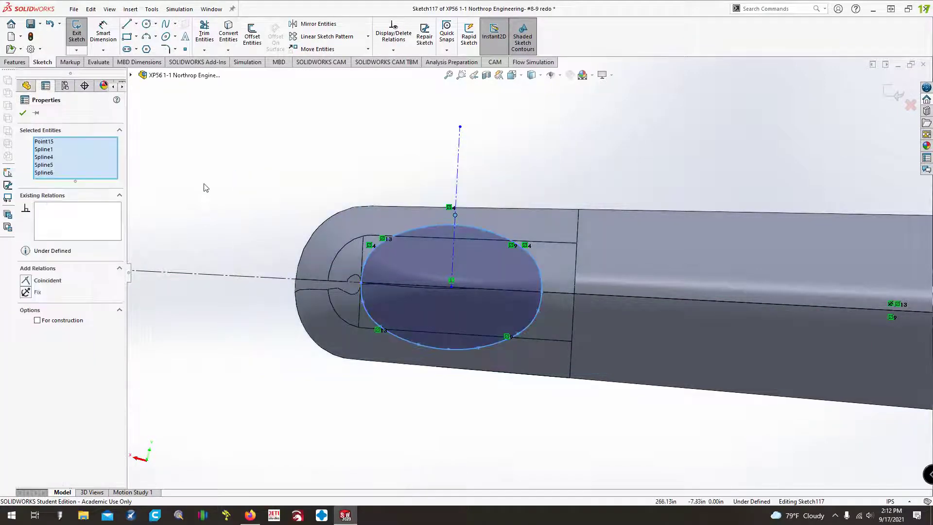
left_click(151, 9)
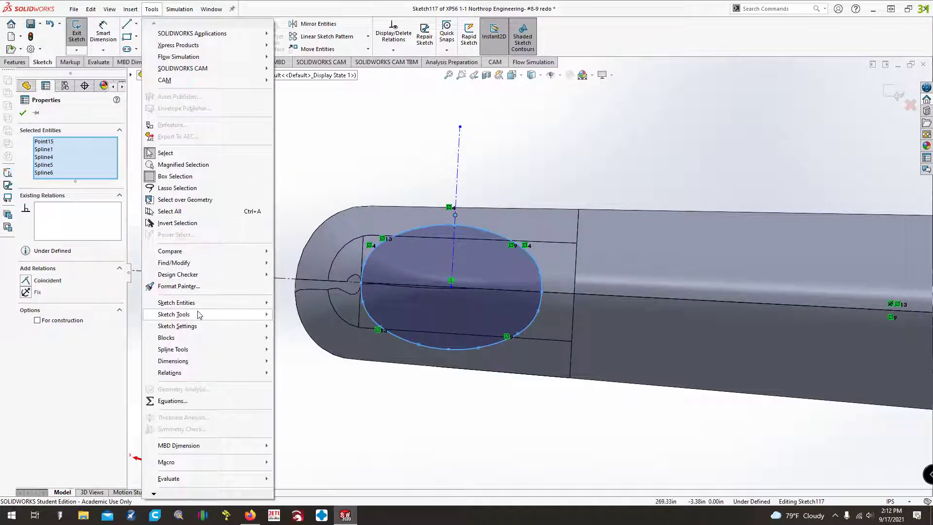
mouse_move(198, 315)
left_click(305, 243)
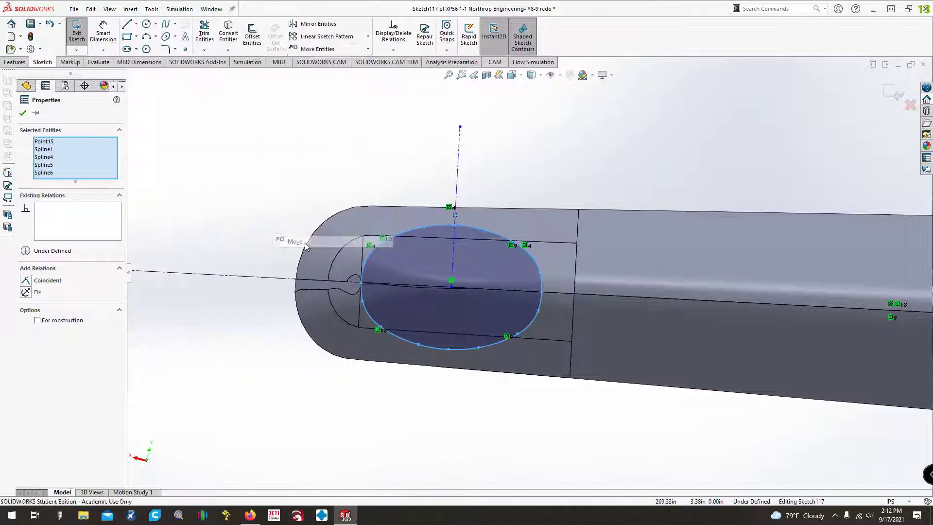
left_click(465, 289)
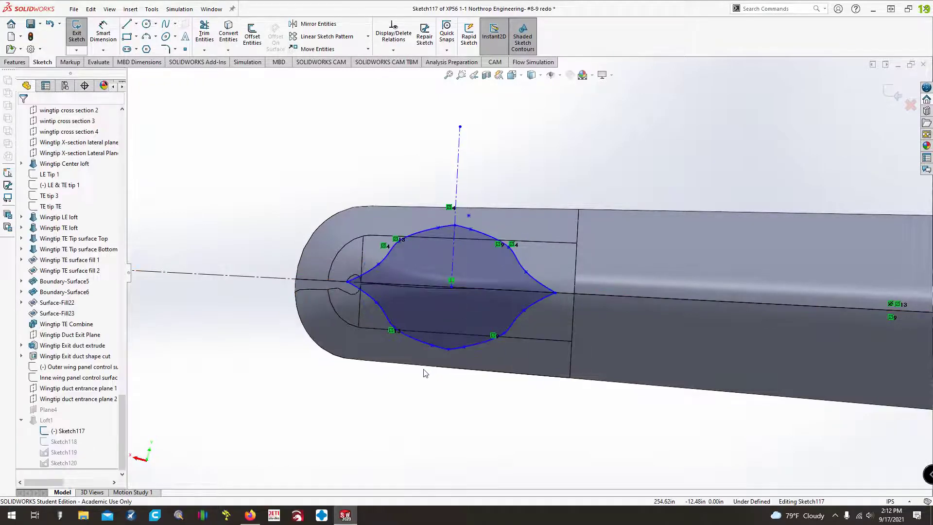
left_click(49, 23)
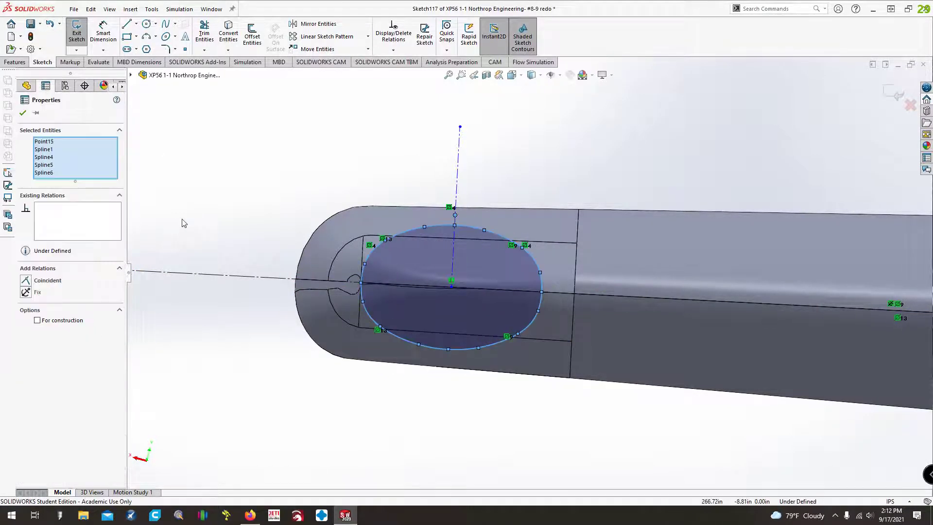
Delete the sketch relations that constrain the entrance profile's splines in Sketch117.
left_click(294, 304)
left_click(360, 282)
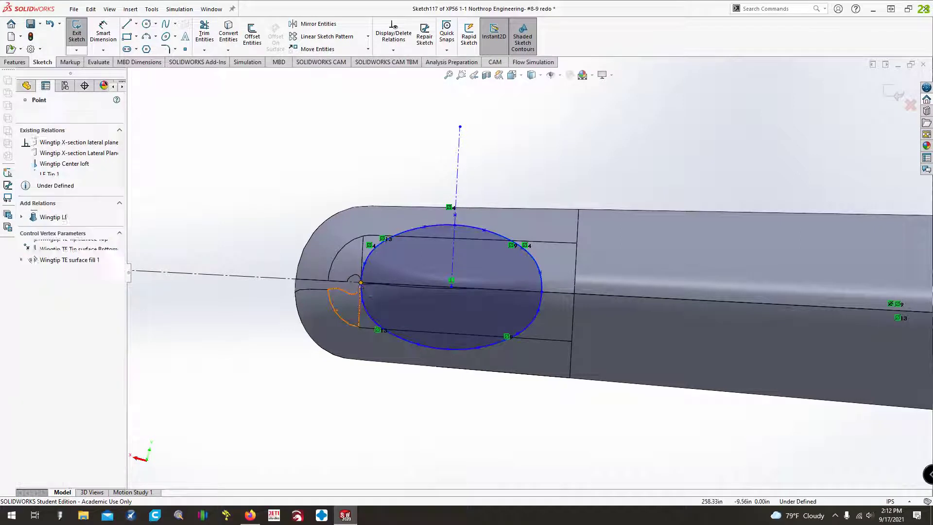
left_click(297, 361)
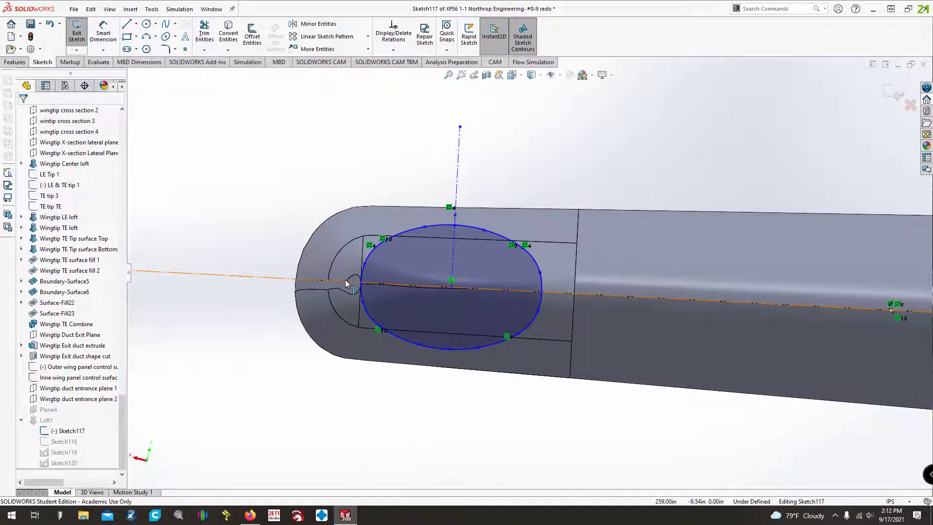
left_click(526, 247)
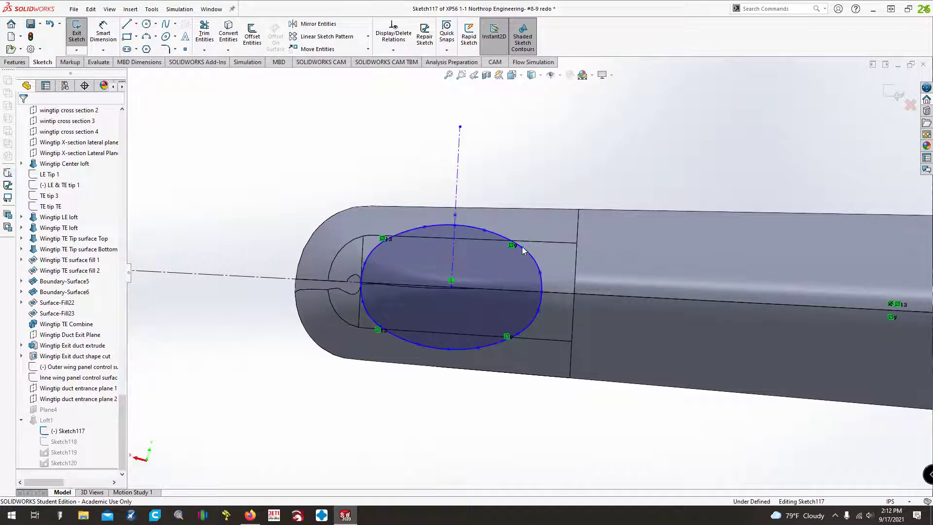
left_click(512, 246, "ctrl")
key("Delete")
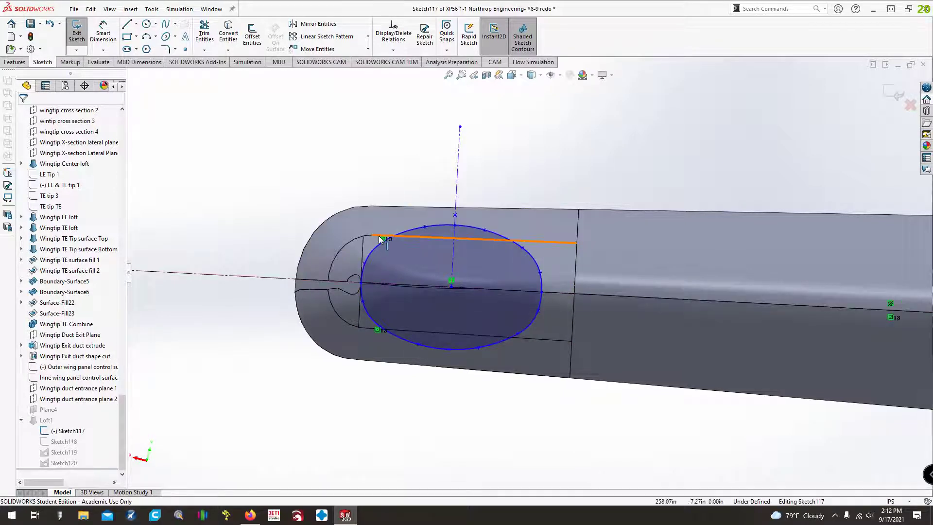
left_click(383, 238)
key("Delete")
Move the freed spline profile slightly inboard from its centre with Move Entities, and rebuild the duct loft.
left_click_drag(308, 196, 576, 383)
left_click(151, 8)
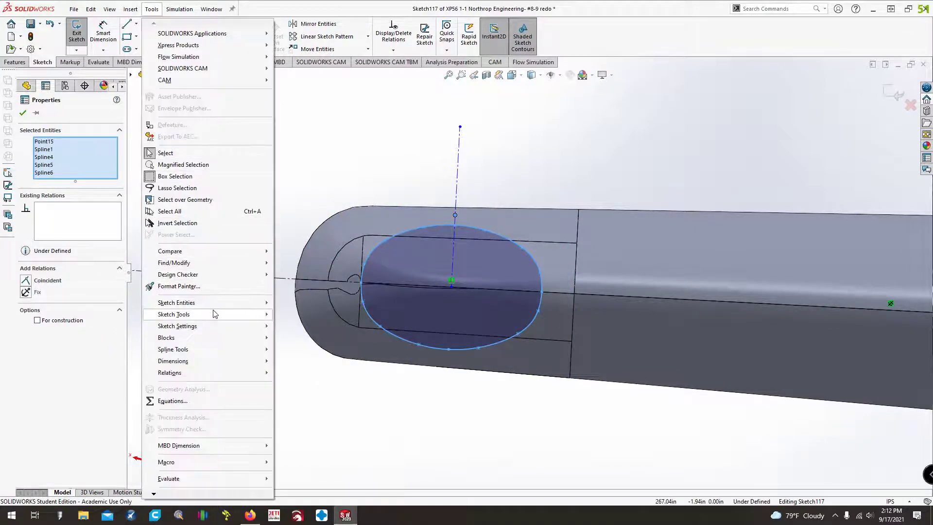
mouse_move(251, 314)
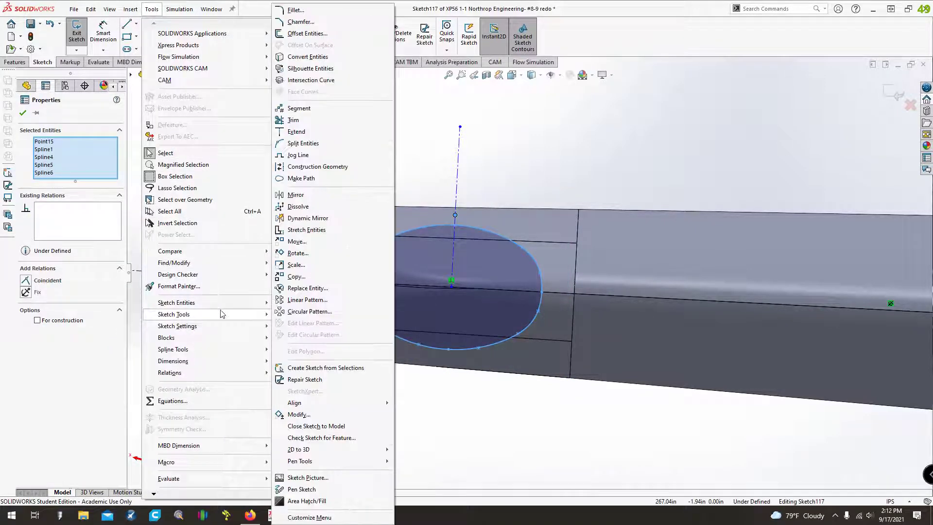
left_click(297, 241)
left_click(451, 287)
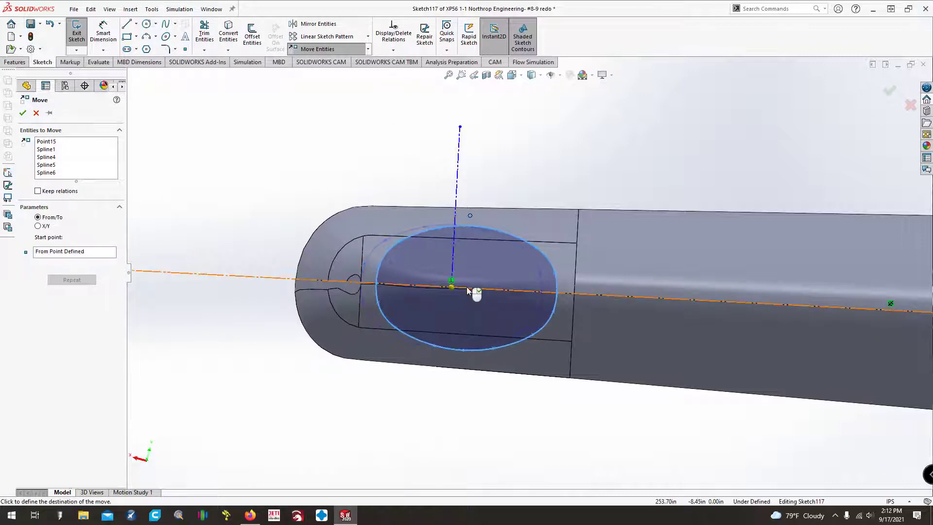
left_click(466, 286)
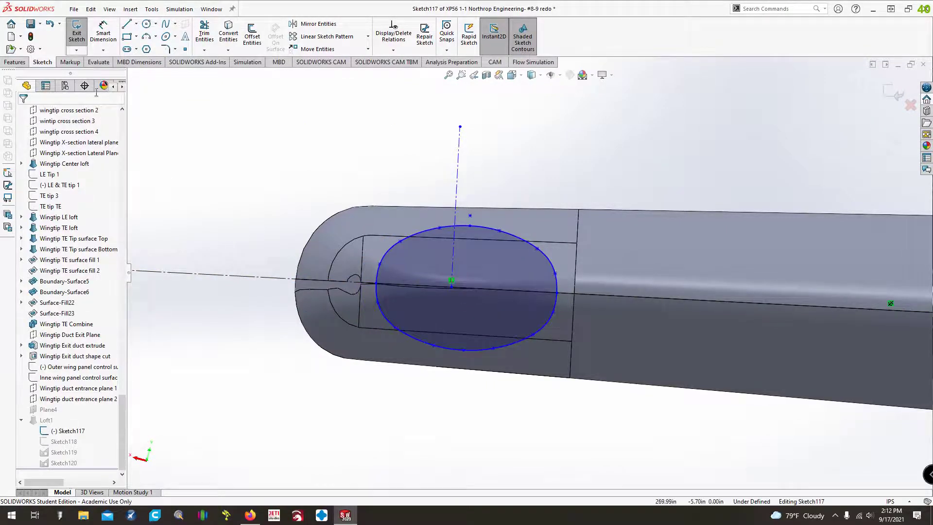
left_click(77, 34)
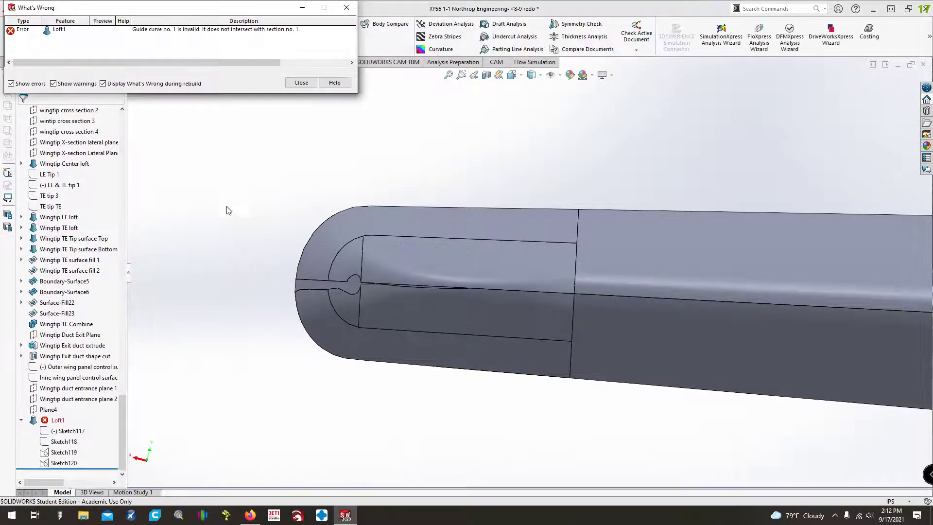
left_click(299, 84)
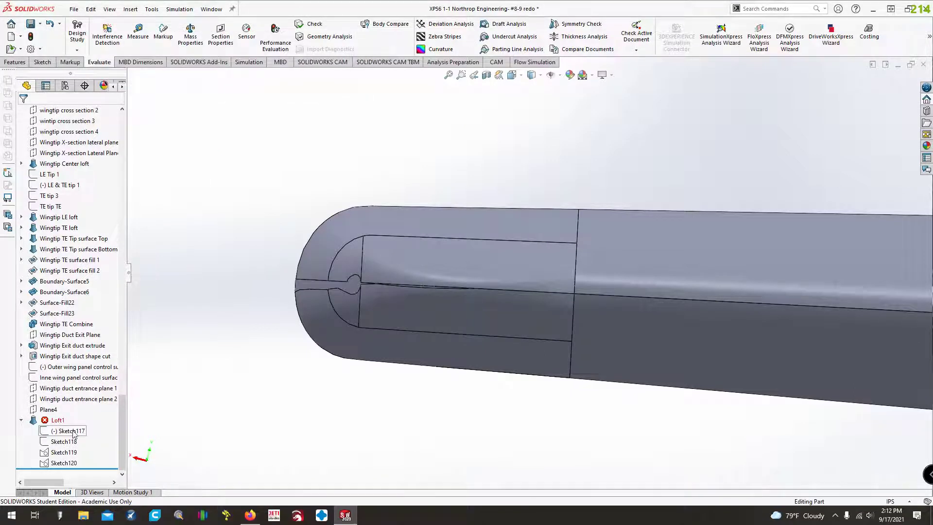
key("Right")
right_click(46, 413)
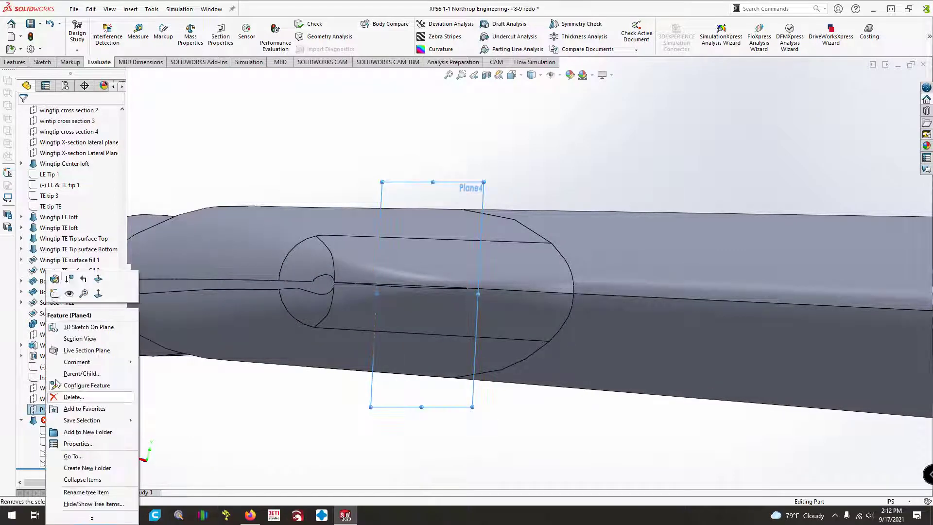
left_click(54, 279)
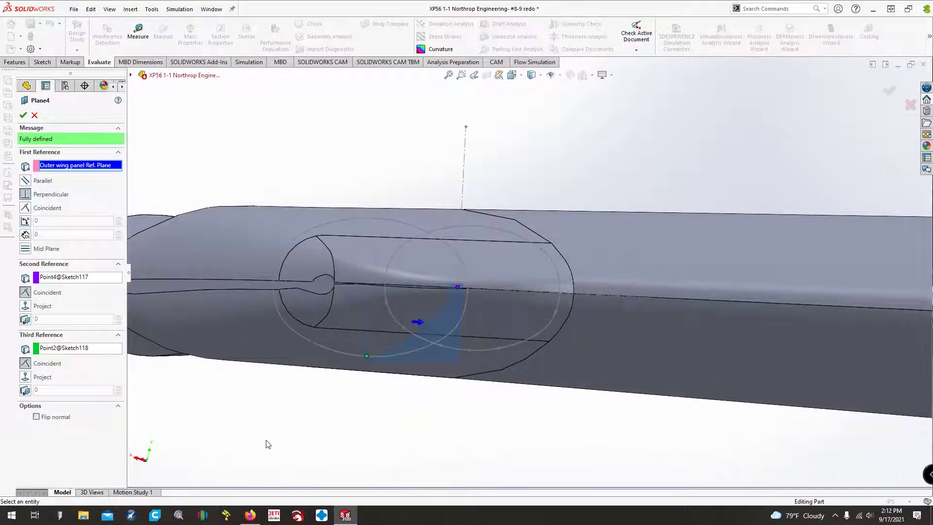
scroll(270, 428, "down", 1)
scroll(326, 424, "up", 1)
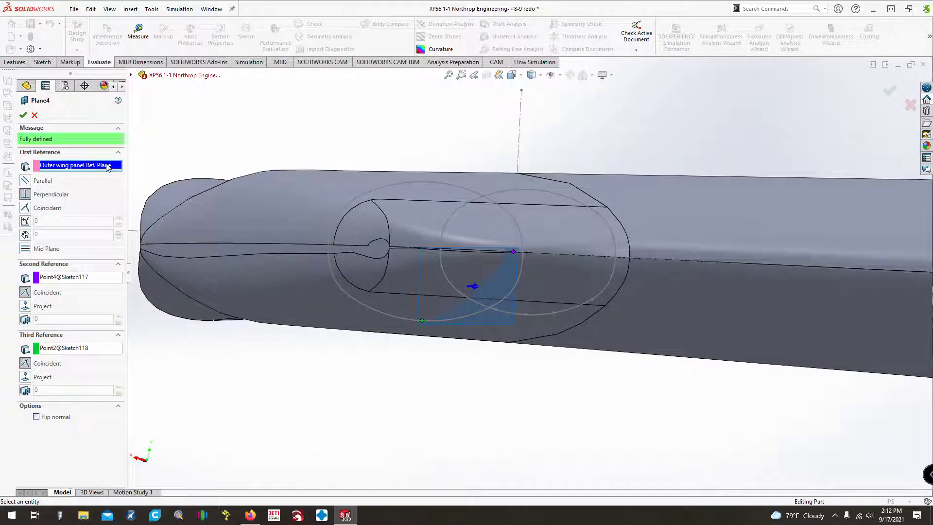
key("Delete")
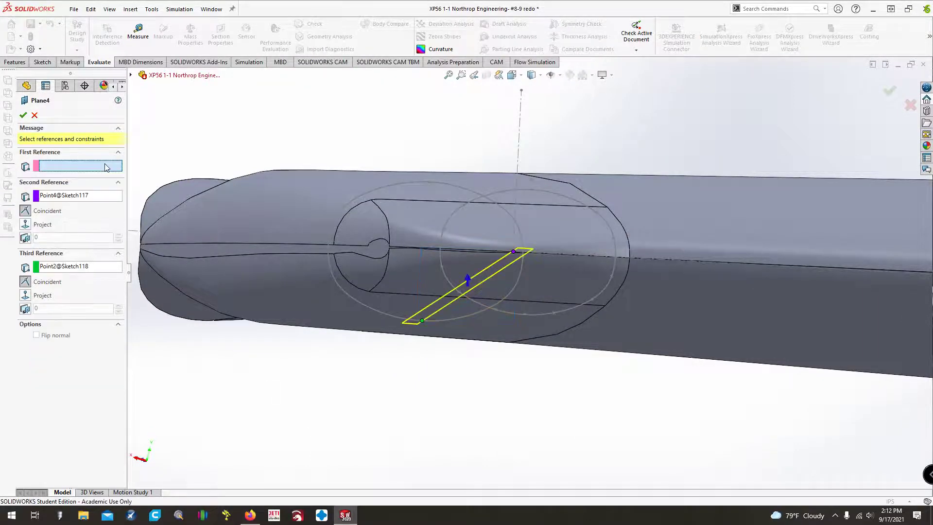
left_click(93, 196)
key("Delete")
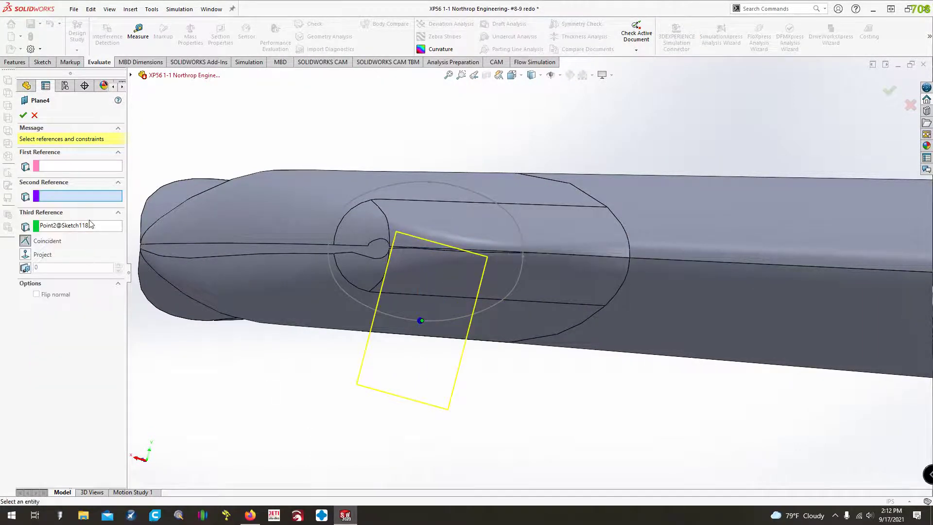
left_click(92, 226)
key("Delete")
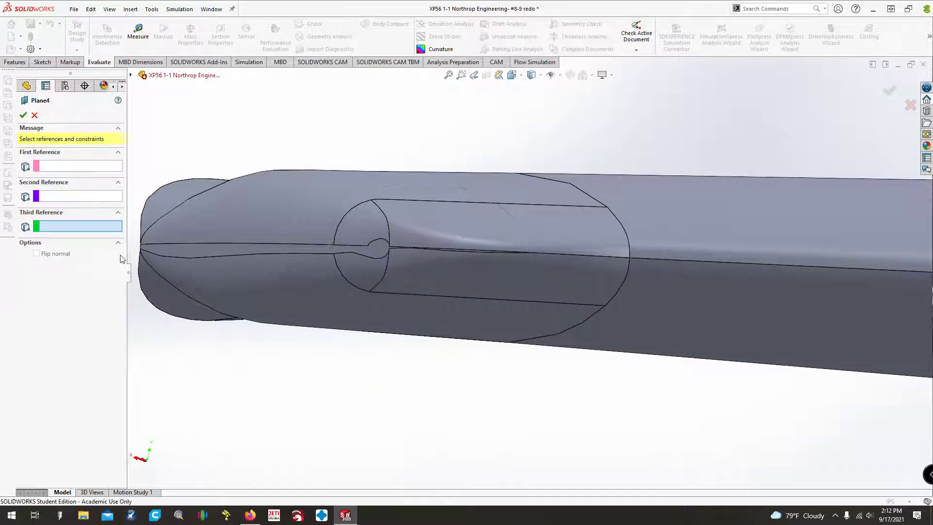
left_click(35, 115)
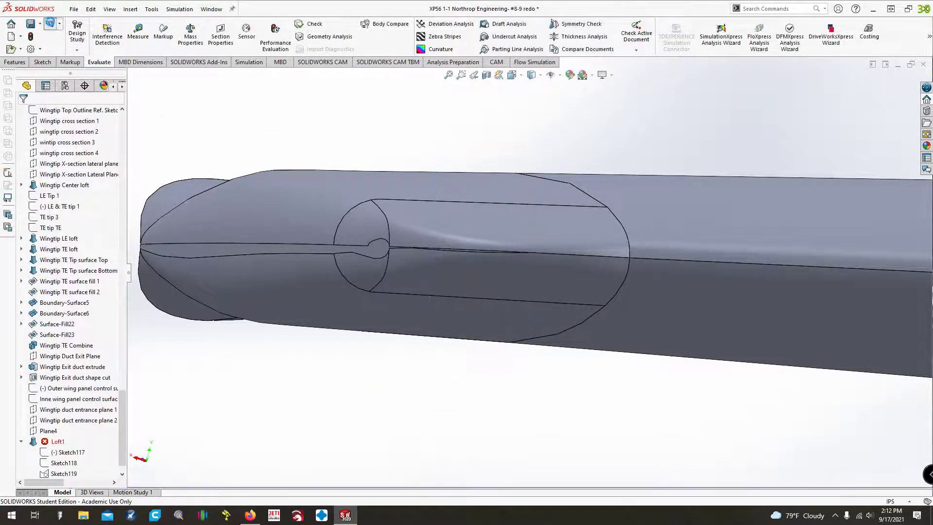
Undo the Sketch117 profile move and relation deletions to restore the original duct loft.
left_click(50, 23)
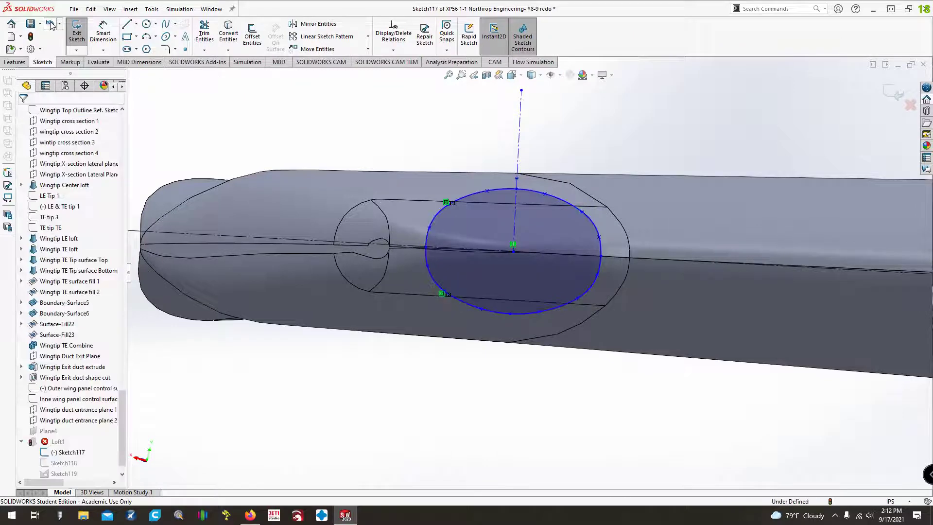
left_click(51, 24)
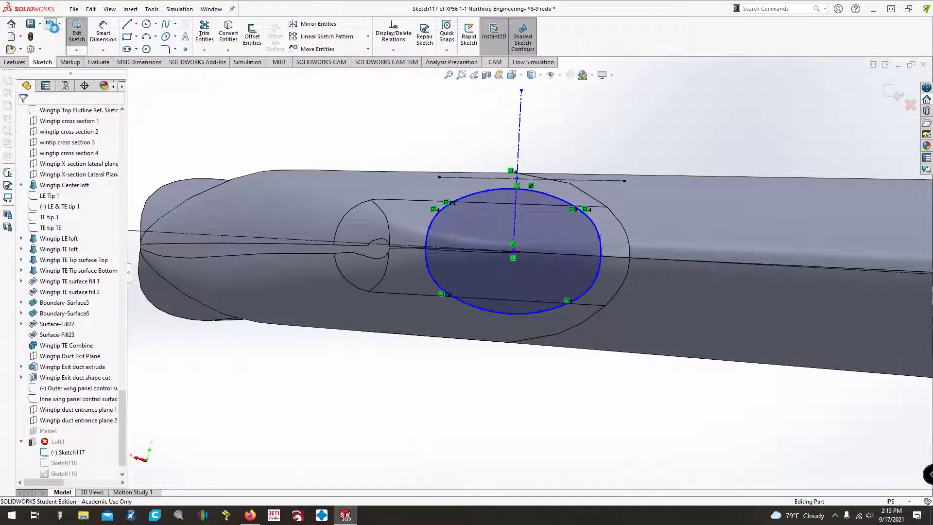
left_click(51, 25)
Examine the restored duct loft's entrance face and side profile where it runs into the wingtip.
key("Left")
key("Left")
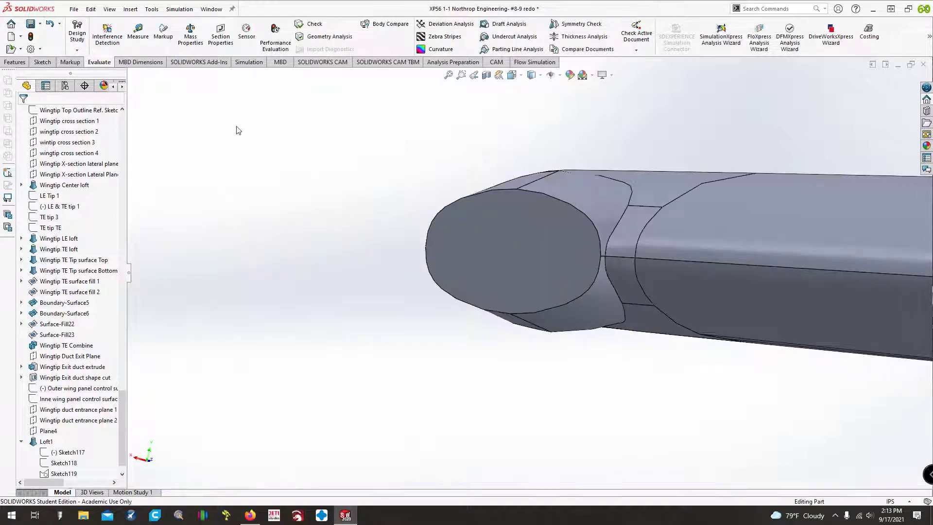
key("Right")
key("Right")
key("Right")
key("Right")
key("Right")
key("Right")
key("Right")
key("Left")
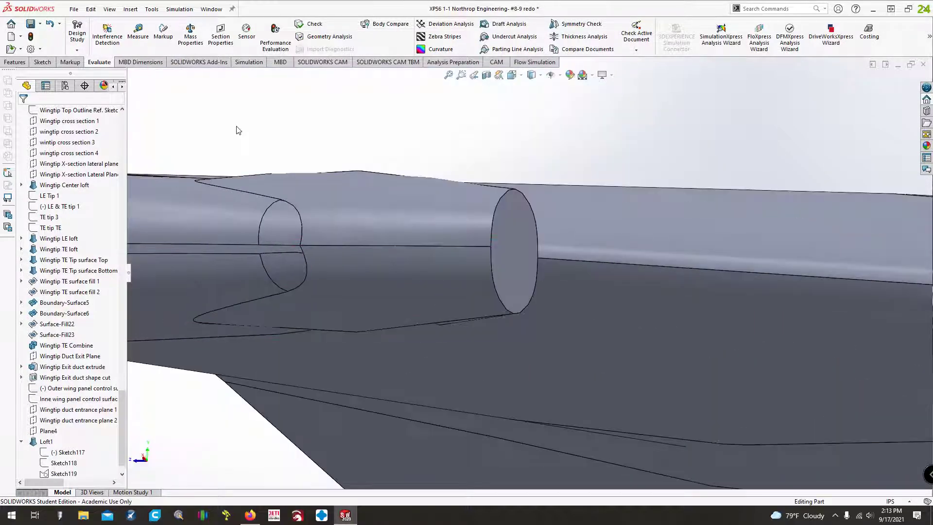
key("Right")
key("Down")
key("Down")
key("Up")
key("Up")
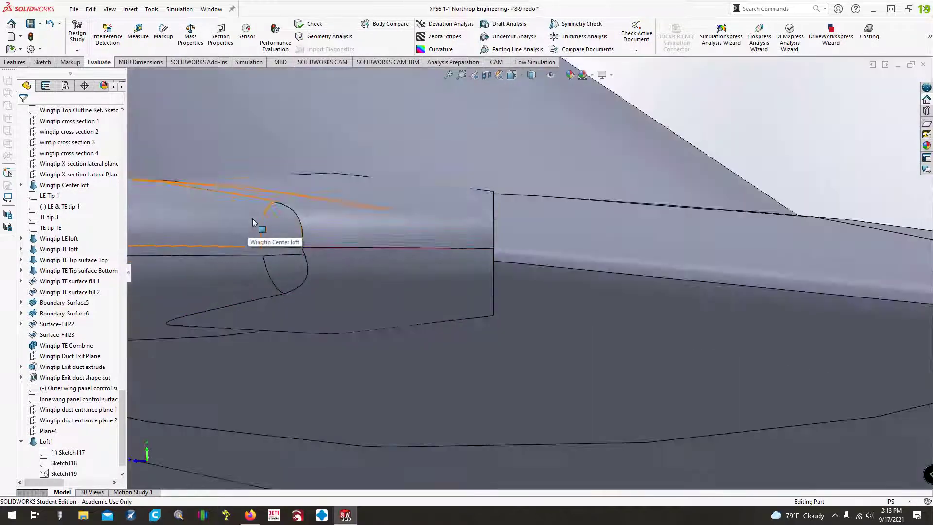
Examine the duct loft's proportions against the whole wingtip and outer wing panel from the side and front.
scroll(237, 192, "up", 7)
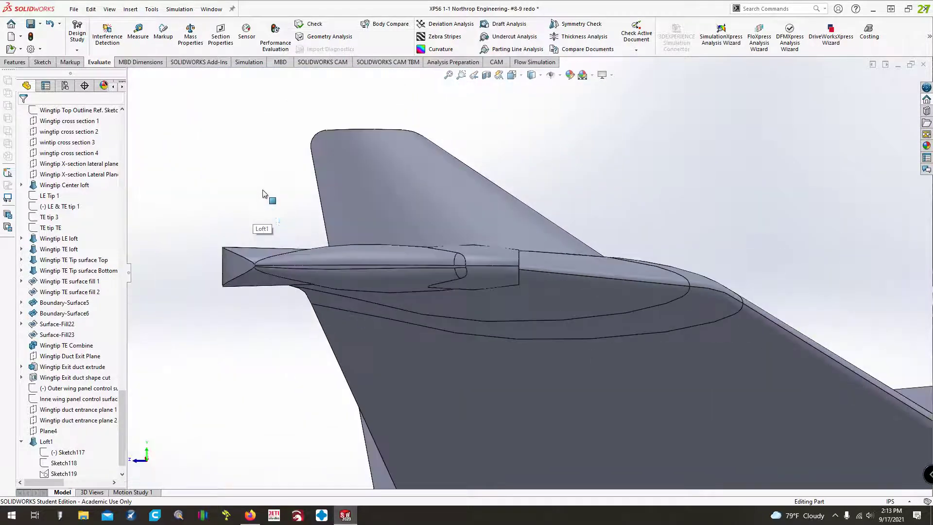
key("Down")
key("Down")
key("Down")
key("Down")
key("Down")
key("Down")
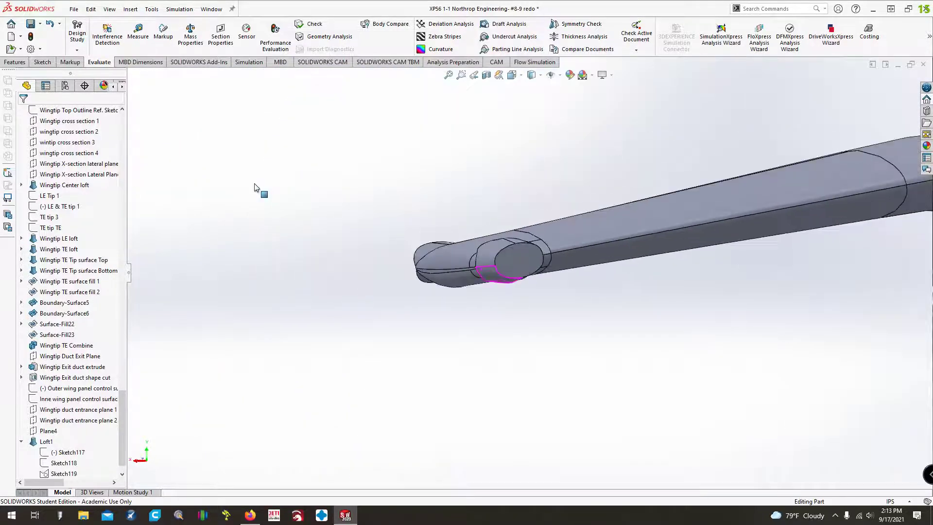
key("Up")
key("Up")
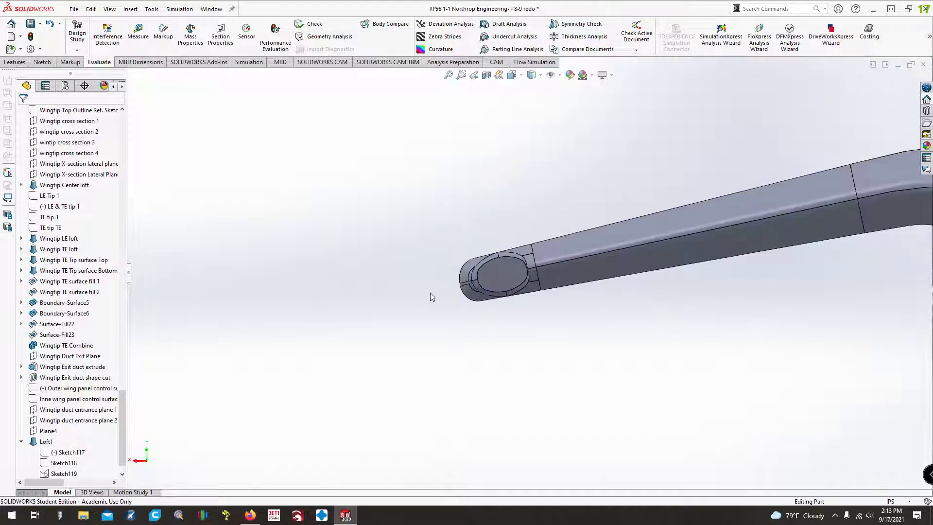
Save the part with the restored wingtip duct loft.
scroll(518, 267, "down", 5)
key("Right")
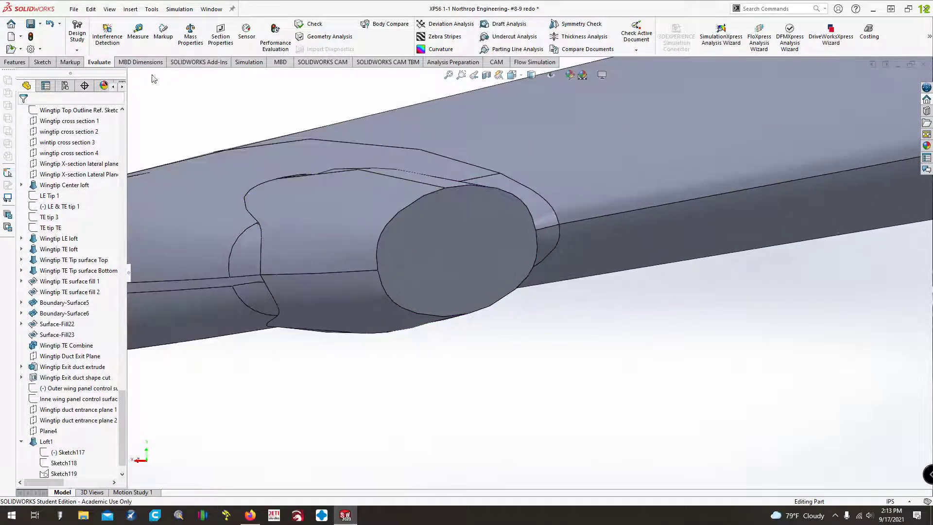
left_click(15, 62)
left_click(35, 27)
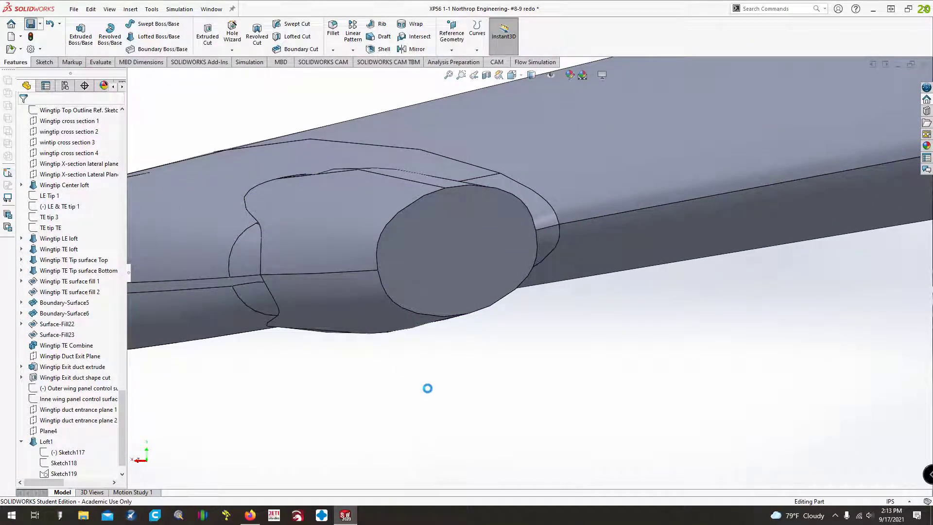
Try a symmetric constant-radius fillet of 0.25 in on the edge of the duct loft's entrance face.
key("Down")
key("Right")
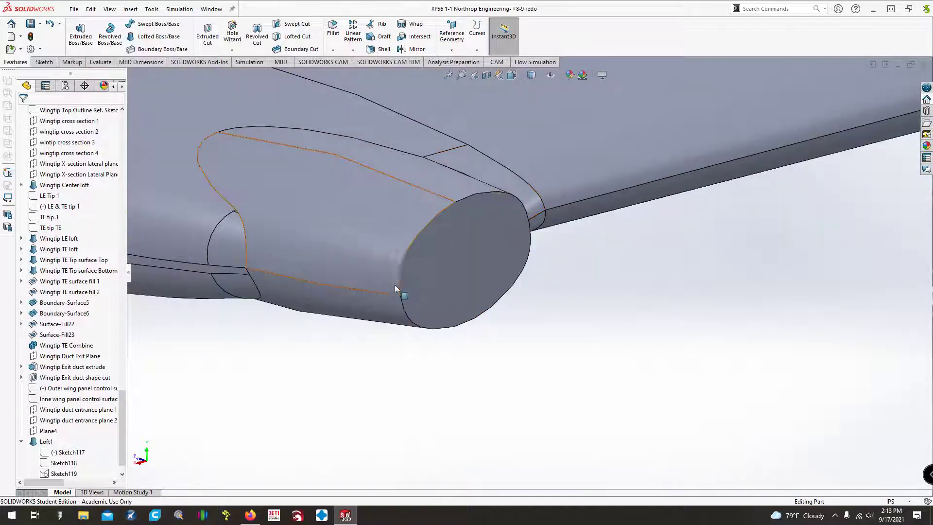
left_click(333, 29)
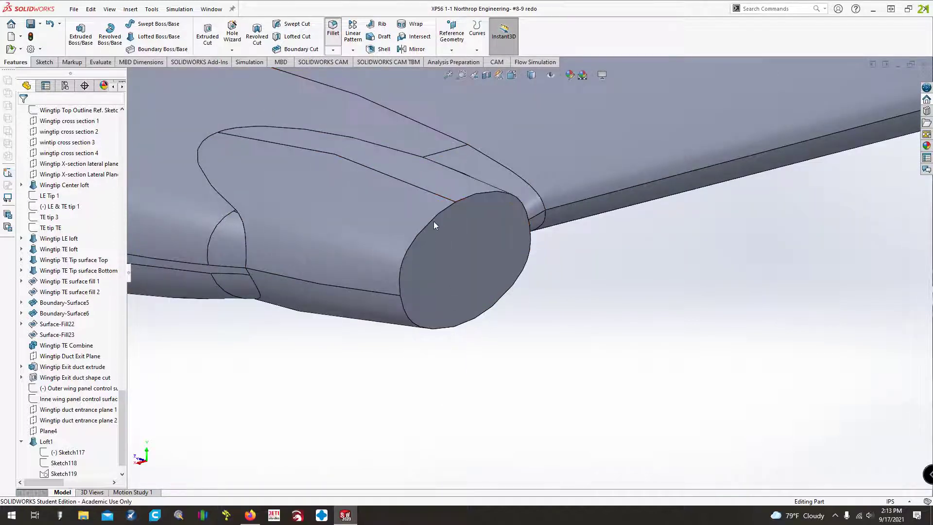
left_click(434, 219)
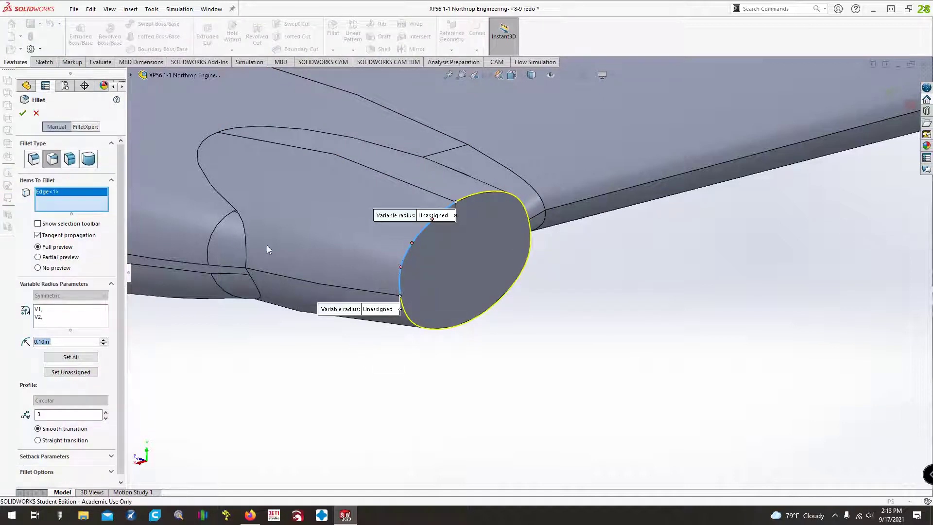
left_click(34, 159)
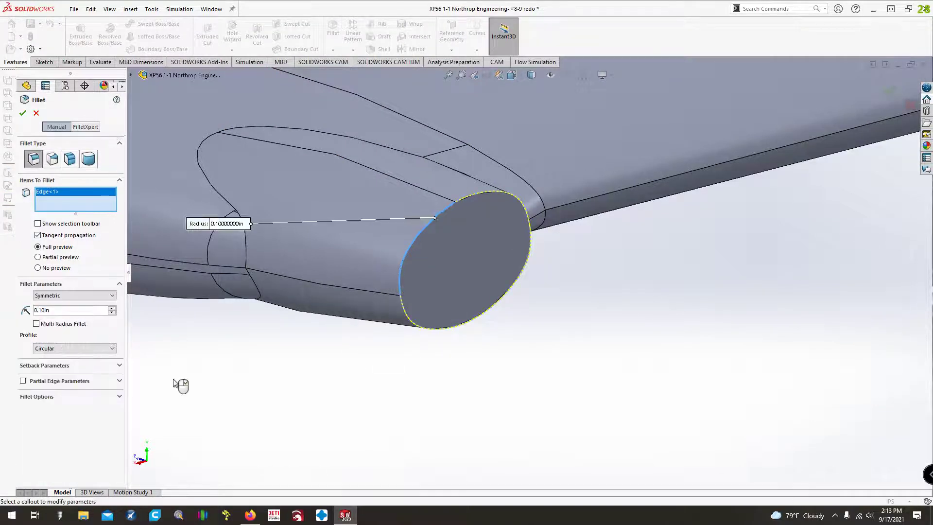
left_click(224, 223)
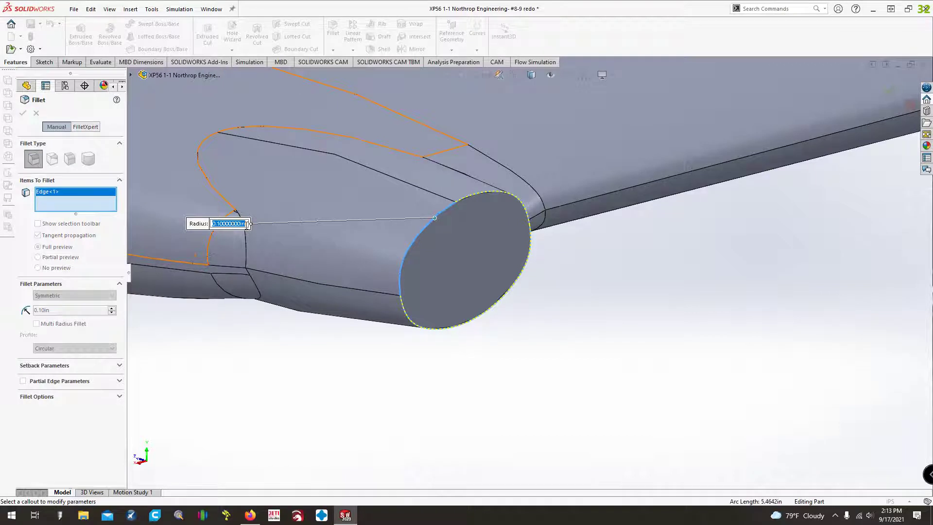
type("0.25")
key("Return")
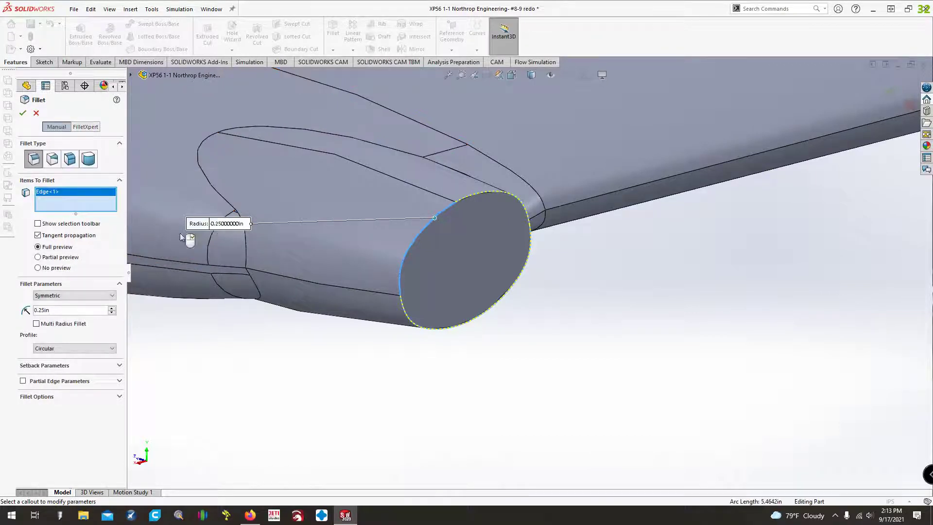
Try the duct entrance edge fillet with a 0.5 in radius and with asymmetric radii, and abandon the fillet.
left_click(221, 224)
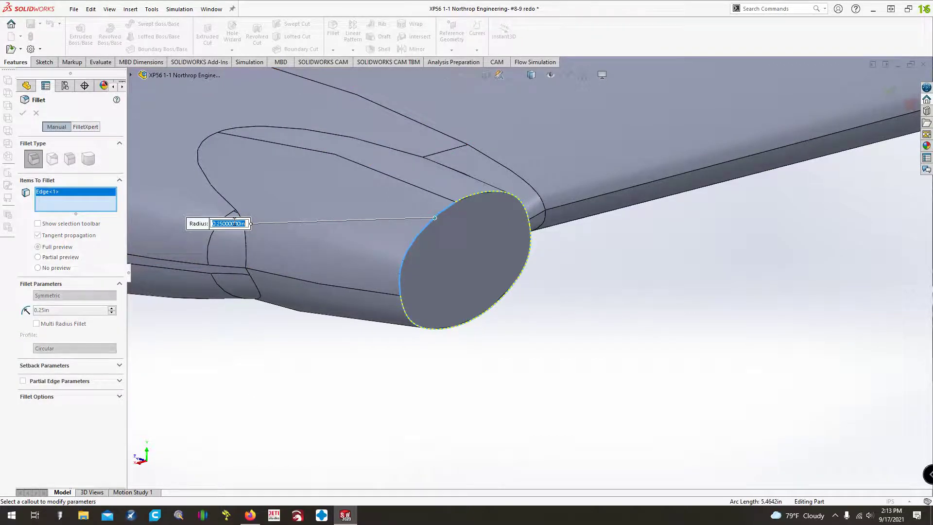
type("0.5")
key("Return")
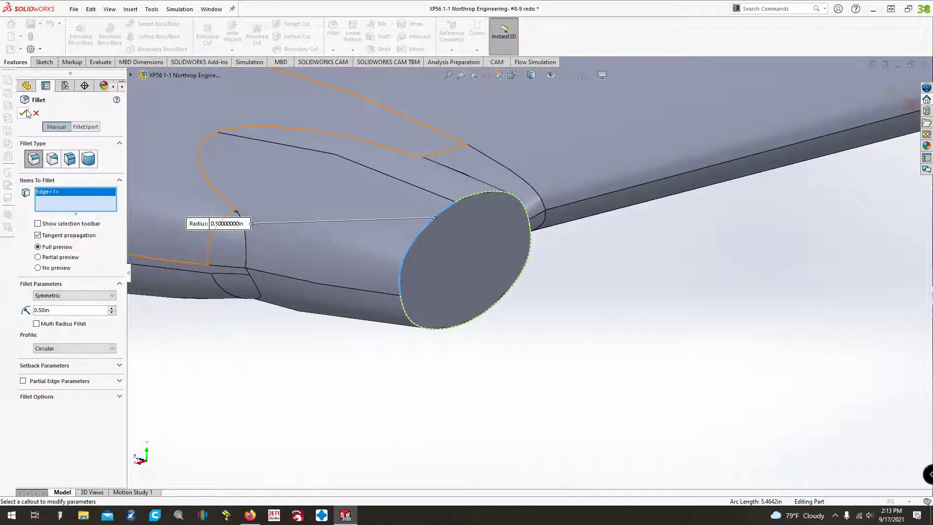
left_click(26, 111)
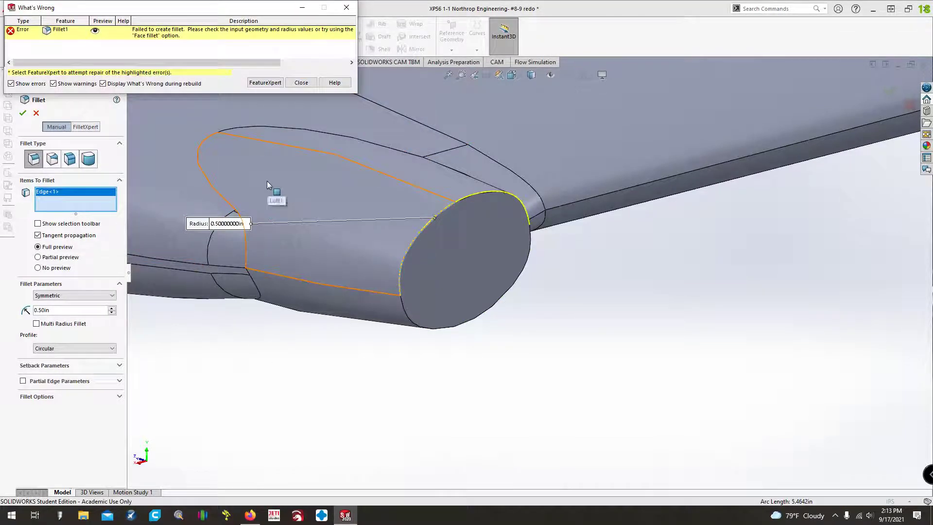
left_click(301, 83)
left_click(82, 297)
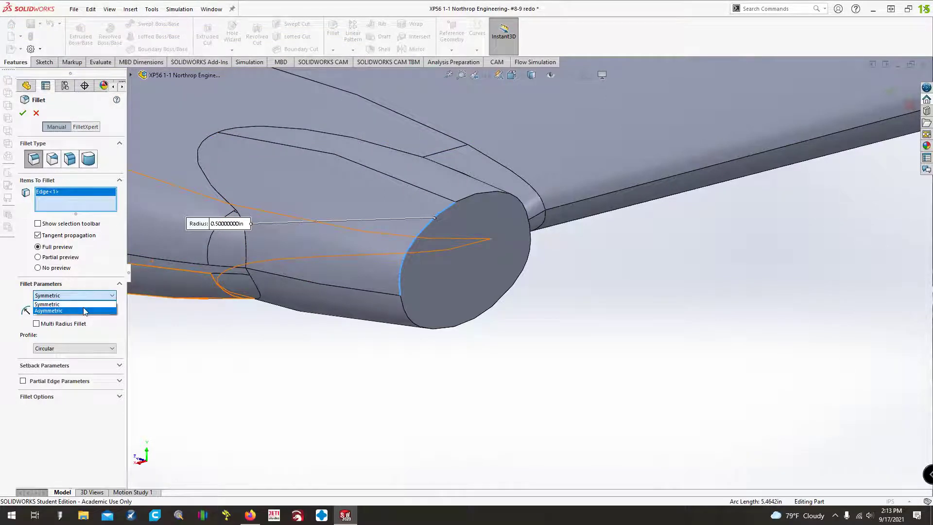
left_click(83, 310)
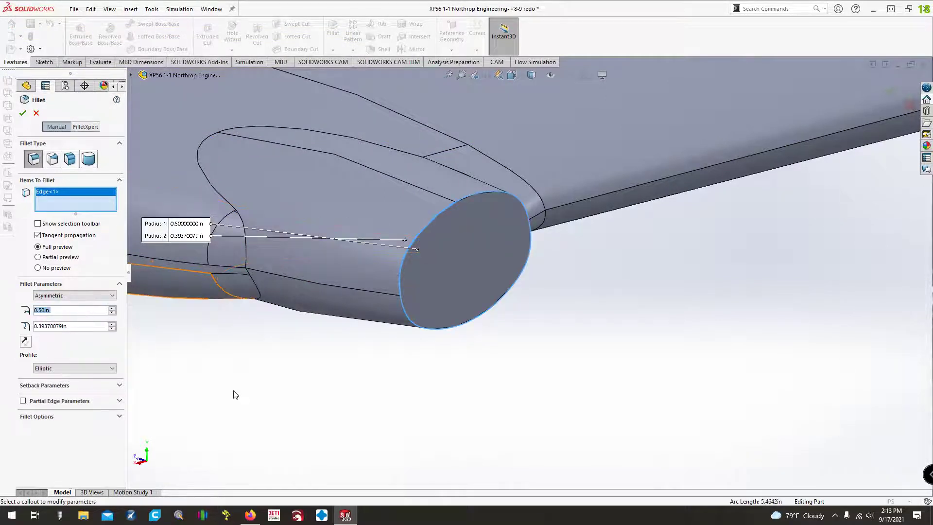
left_click(36, 113)
Rename the Loft1 feature as "Wingtip Duct entrace loft" and save the part.
middle_click_drag(365, 436, 358, 431)
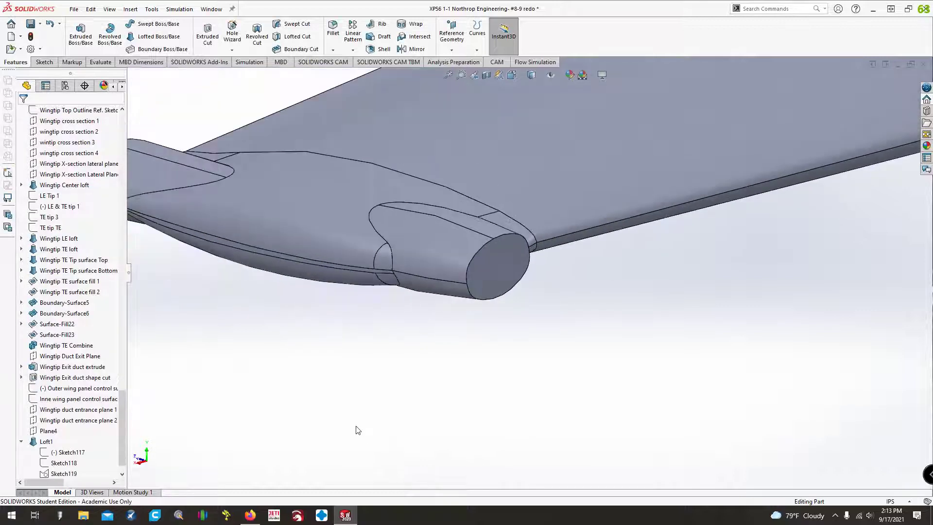
left_click(21, 441)
left_click(47, 463)
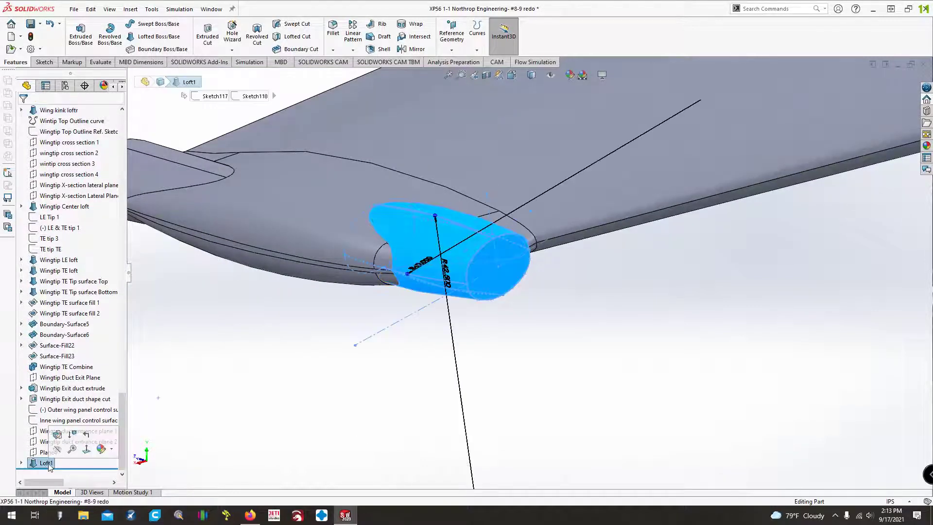
left_click(47, 464)
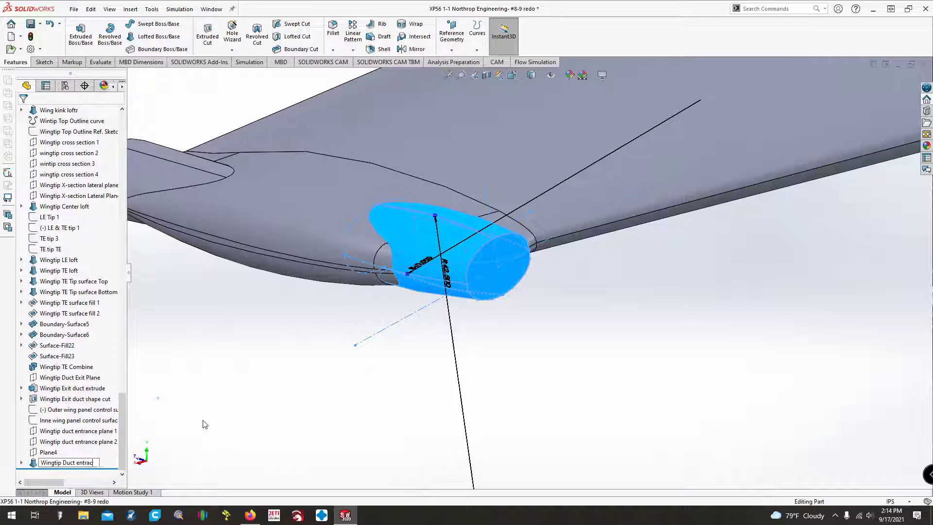
key("Return")
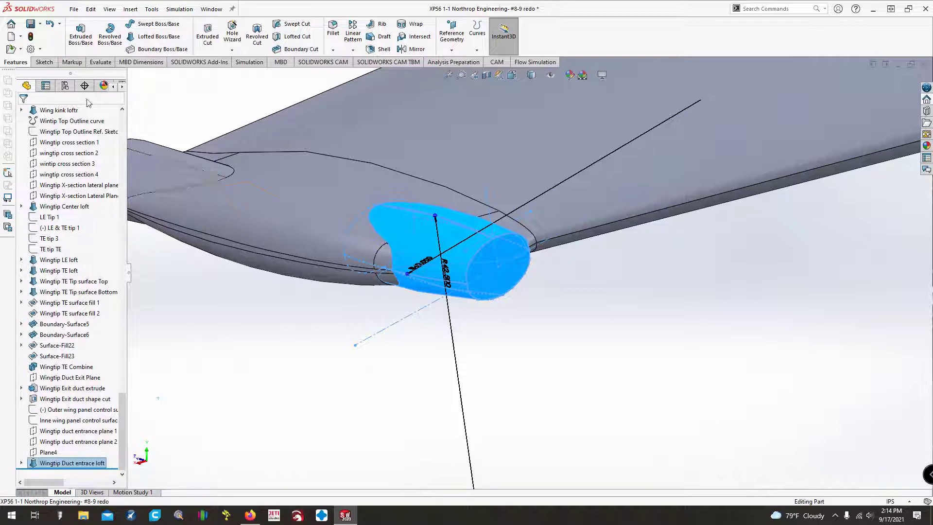
left_click(31, 24)
left_click(541, 287)
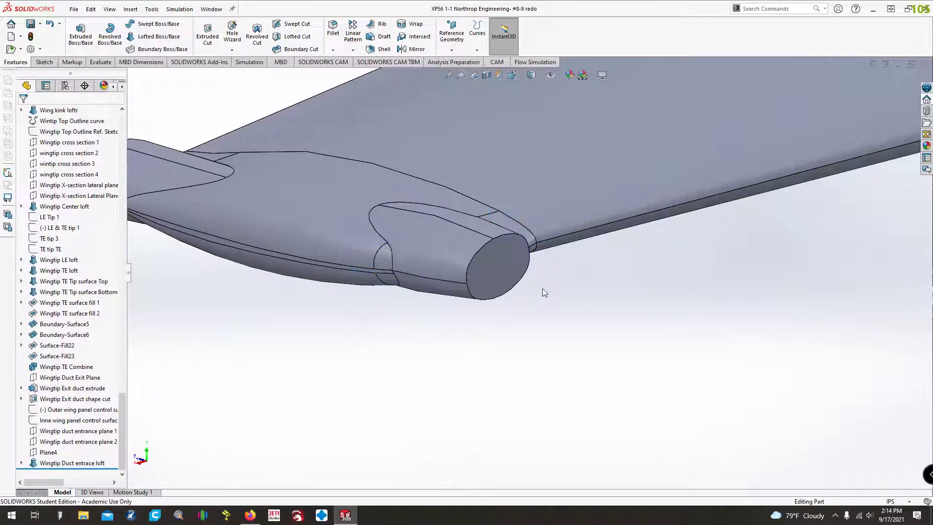
Examine the whole aircraft from the front, rear, above and side to judge how the ducted wingtip fits the wing.
left_click(448, 75)
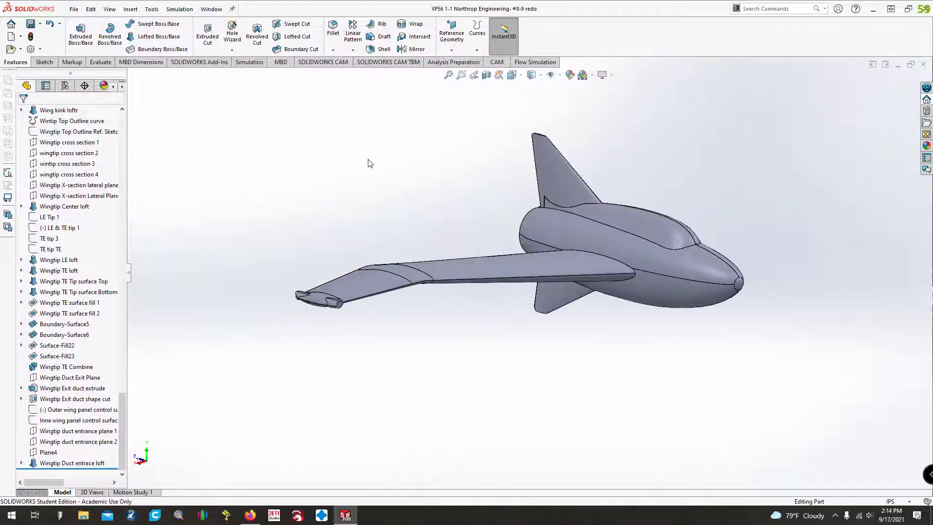
key("Up")
key("Left")
key("Left")
key("Left")
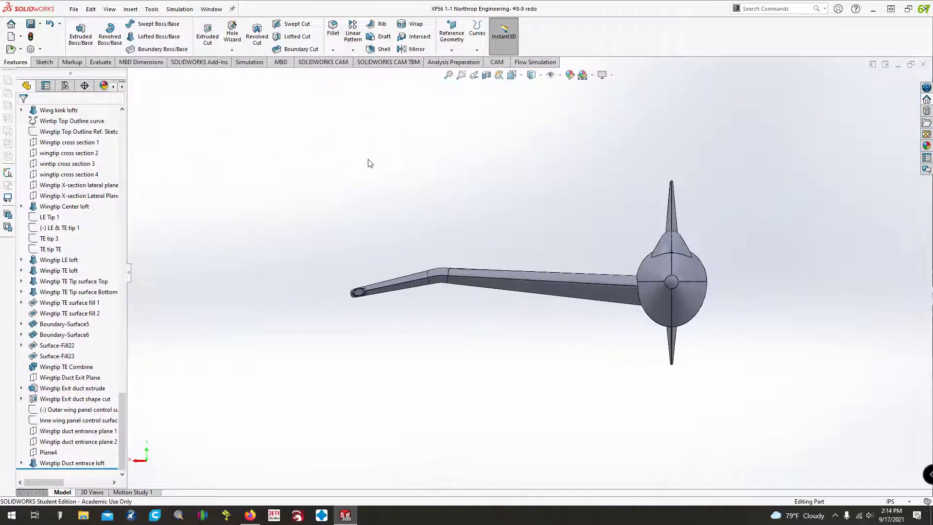
key("Right")
key("Right")
key("Right")
key("Right")
key("Right")
key("Right")
key("Right")
key("Right")
key("Right")
key("Right")
key("Right")
key("Right")
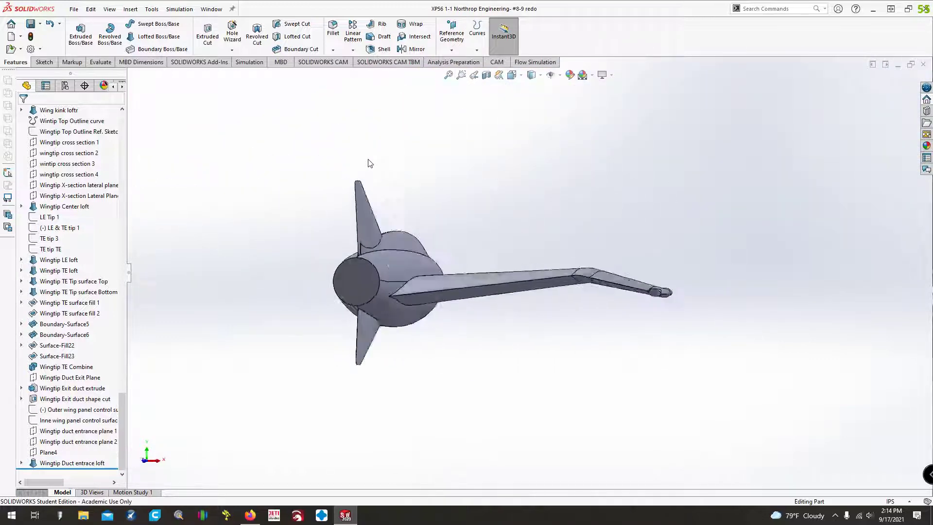
key("Up")
key("Up")
key("Up")
key("Down")
key("Down")
key("Down")
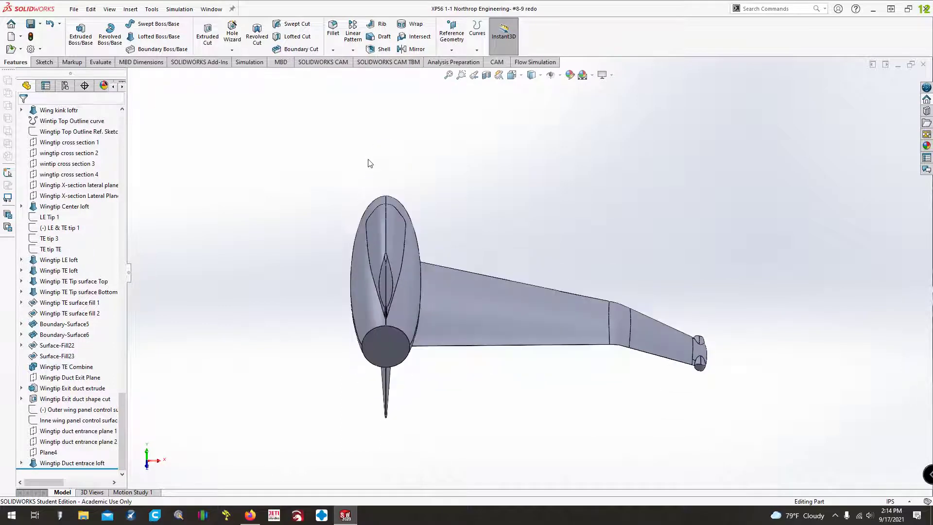
key("Right")
key("Right")
key("Right")
key("Right")
key("Right")
key("Right")
key("Right")
key("Right")
key("Right")
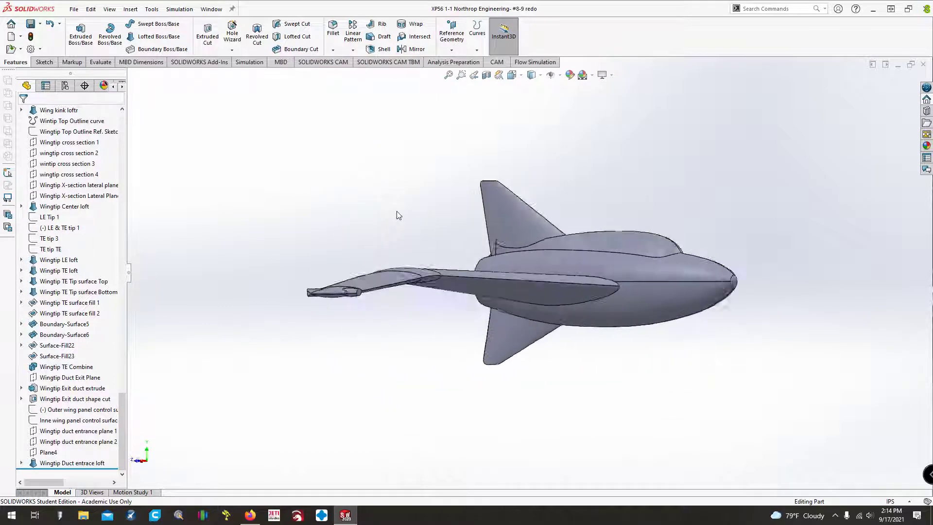
key("Up")
key("Up")
key("Down")
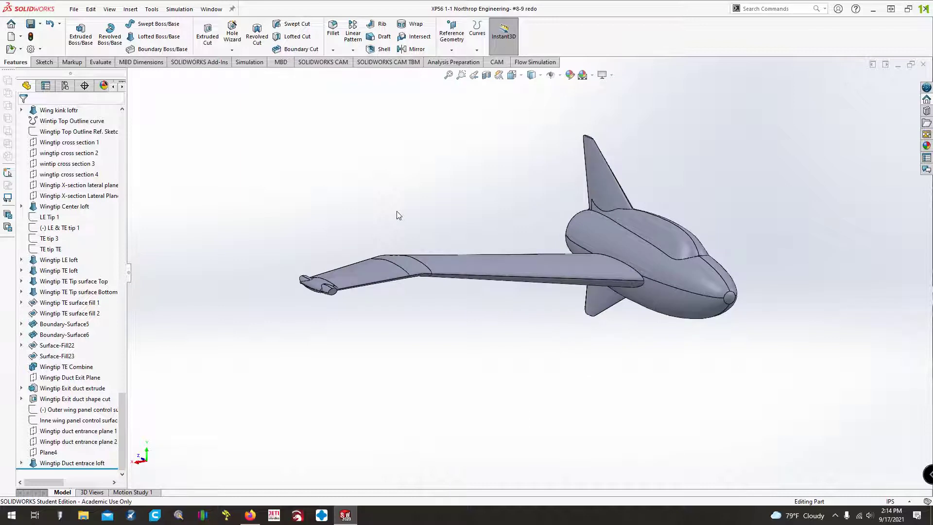
Set up a Mirror feature about the Right Plane, ready to take the features to mirror.
key("ctrl+Left")
key("ctrl+Left")
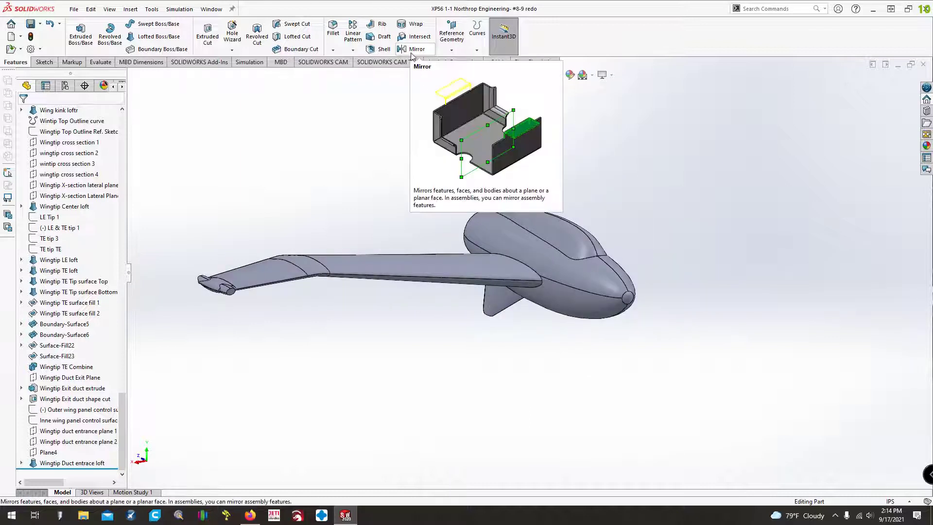
left_click(411, 50)
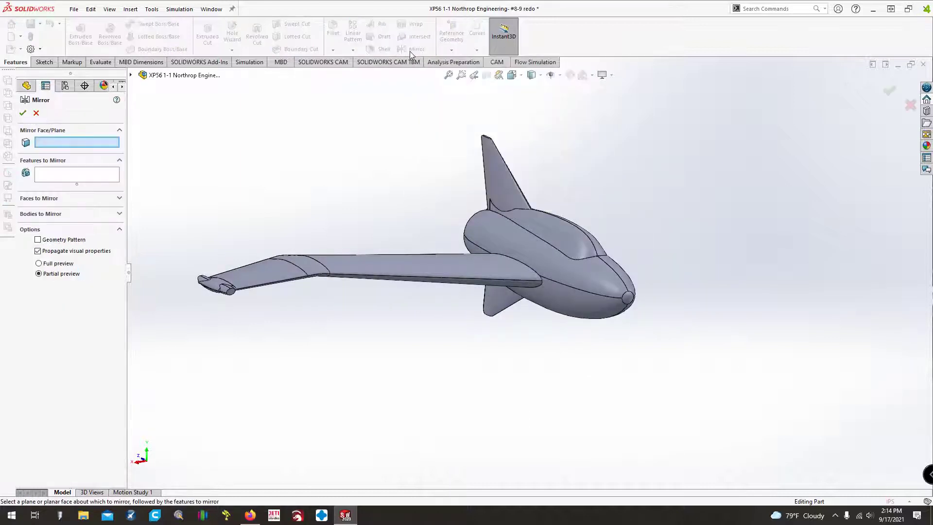
left_click(130, 75)
left_click(183, 171)
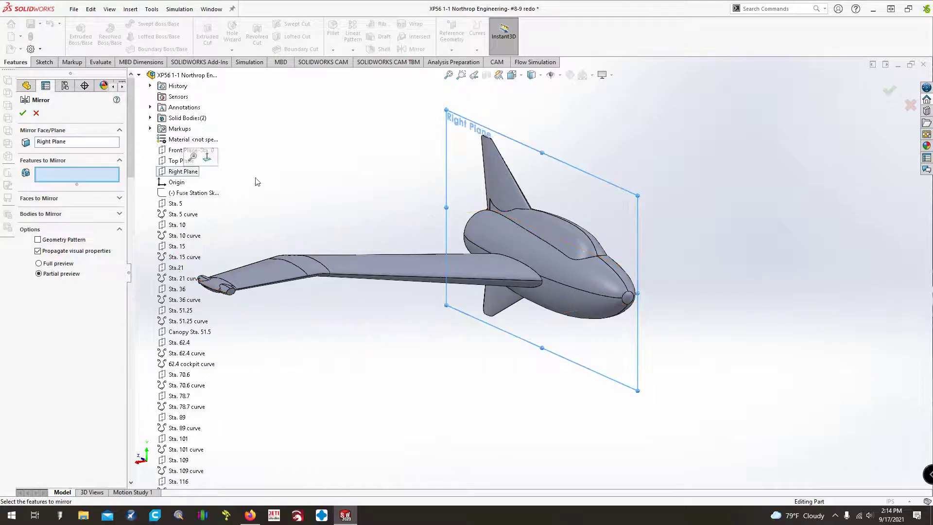
key("ctrl+1")
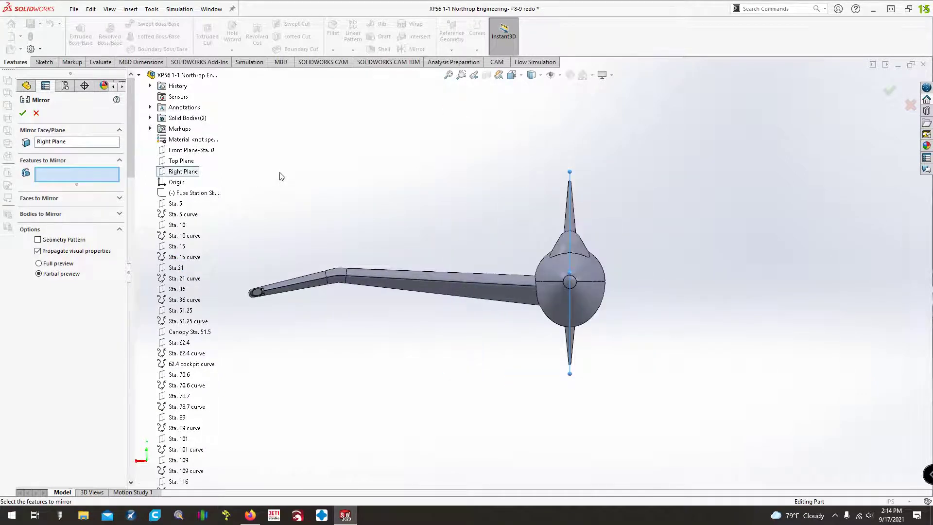
key("ctrl+7")
left_click(90, 214)
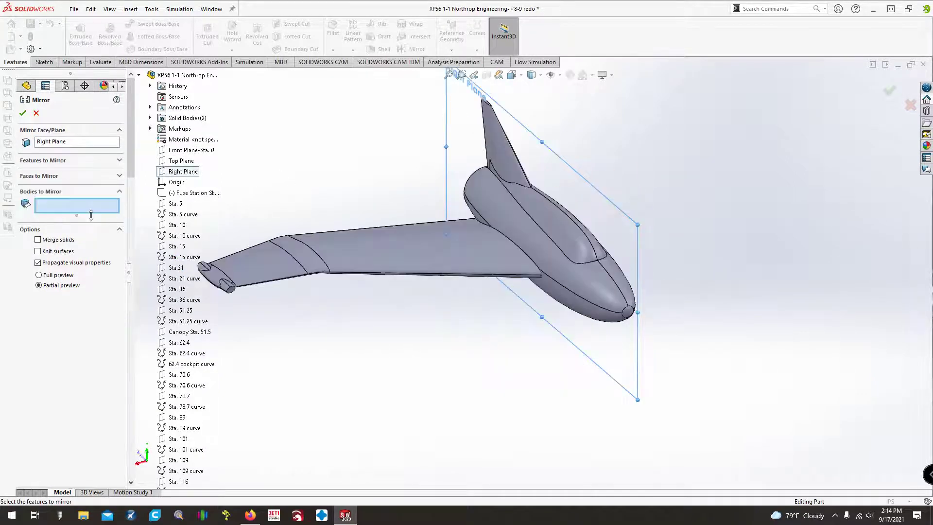
left_click(119, 192)
left_click(119, 161)
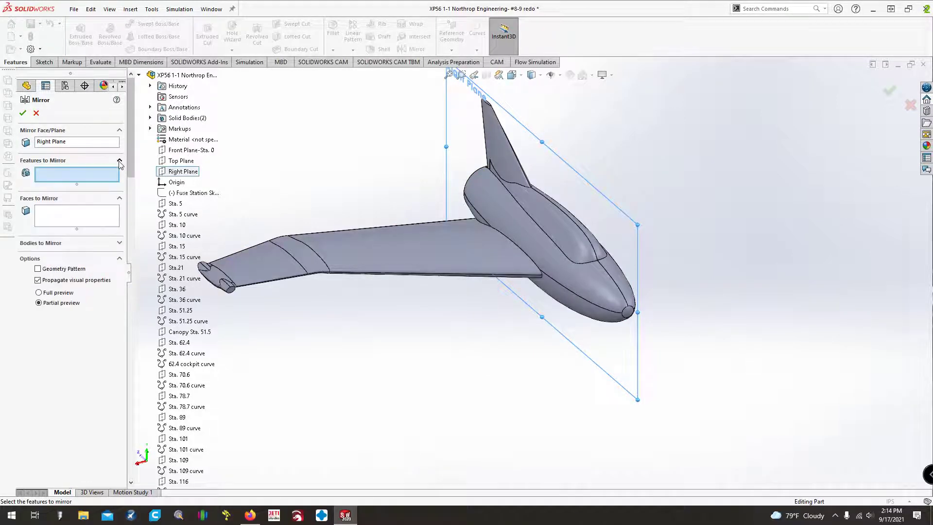
Add the inner wing panel, wing kink, outer wing panel and wingtip center lofts plus the wingtip exit duct extrude to the features to mirror.
left_click(410, 256)
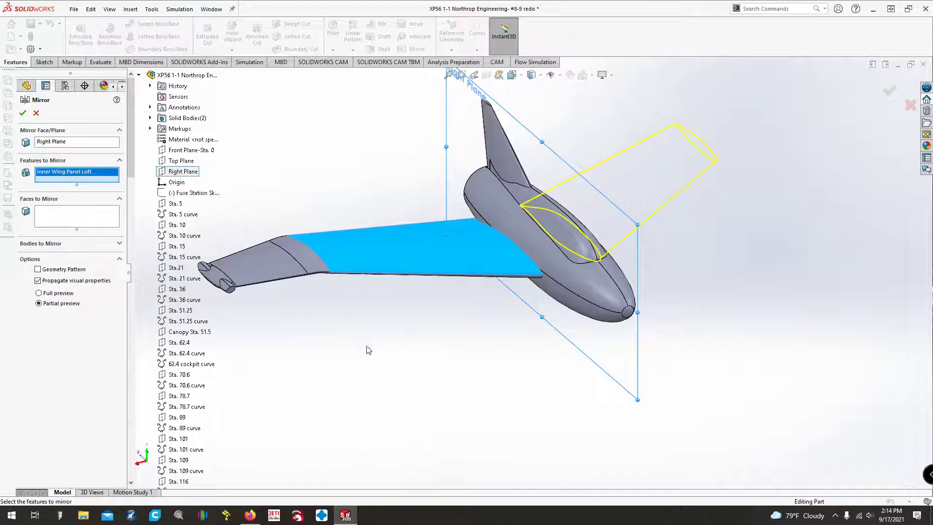
left_click(289, 269)
left_click(272, 272)
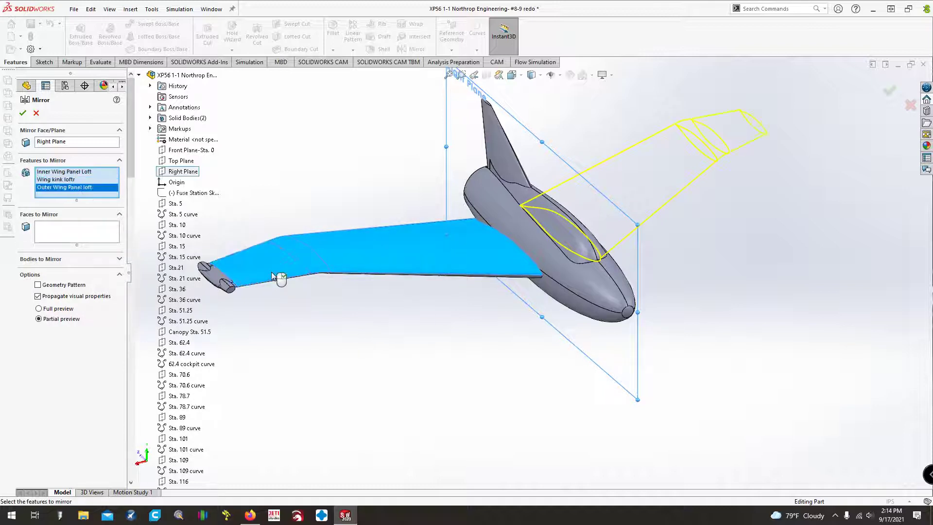
left_click(217, 275)
left_click(204, 271)
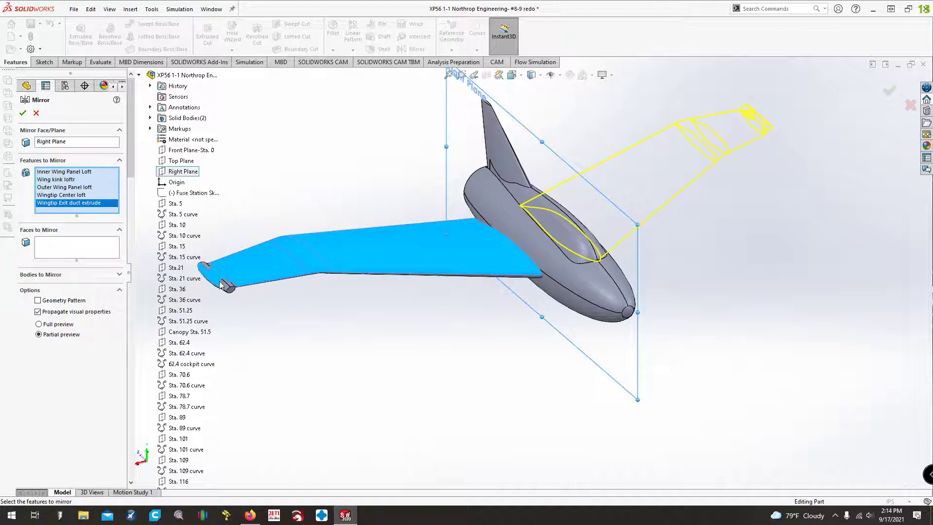
Add the wingtip duct entrance, TE and LE lofts to the features to mirror.
scroll(214, 280, "down", 5)
scroll(229, 286, "up", 3)
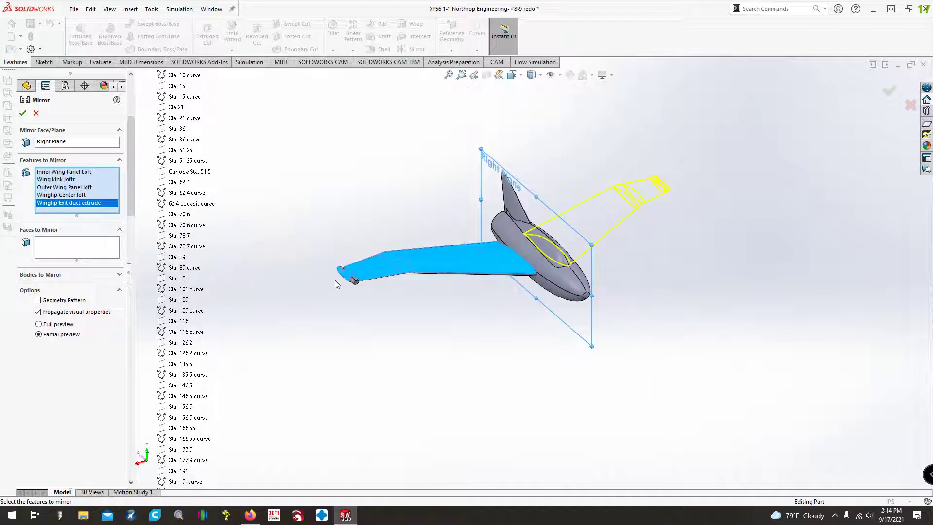
scroll(358, 284, "up", 2)
scroll(461, 276, "down", 3)
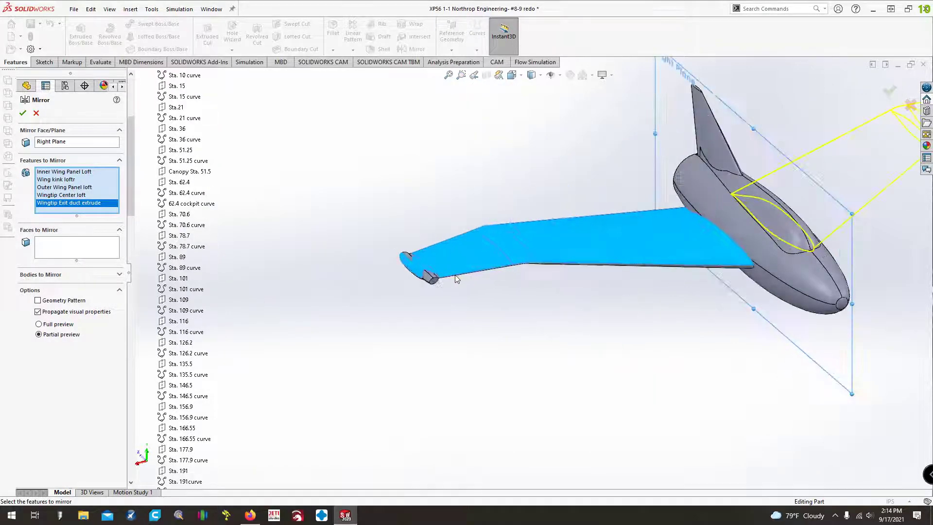
left_click(429, 280)
scroll(431, 280, "down", 2)
scroll(429, 280, "down", 2)
left_click(447, 165)
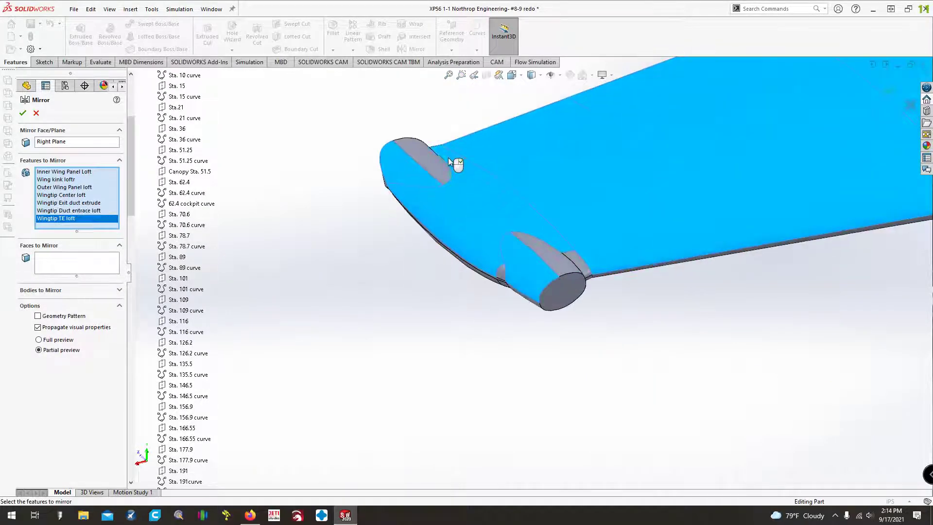
left_click(584, 263)
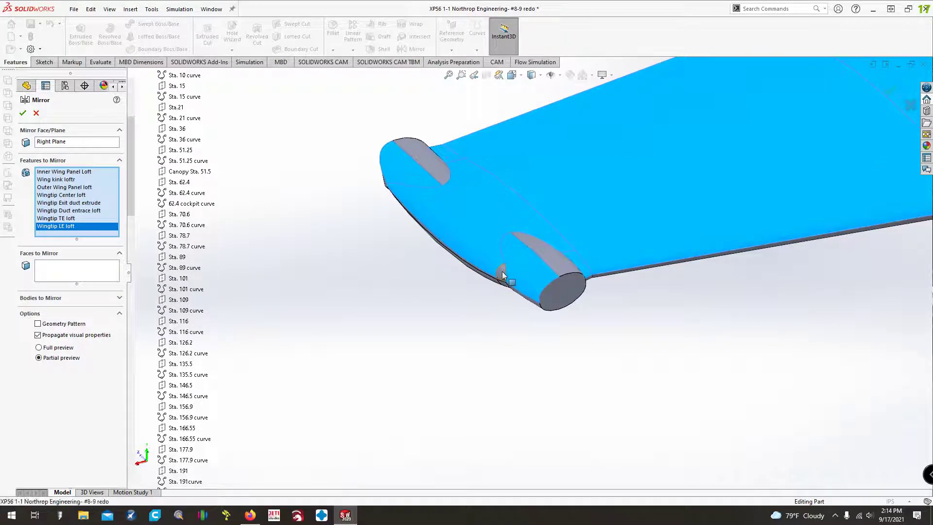
scroll(479, 318, "up", 4)
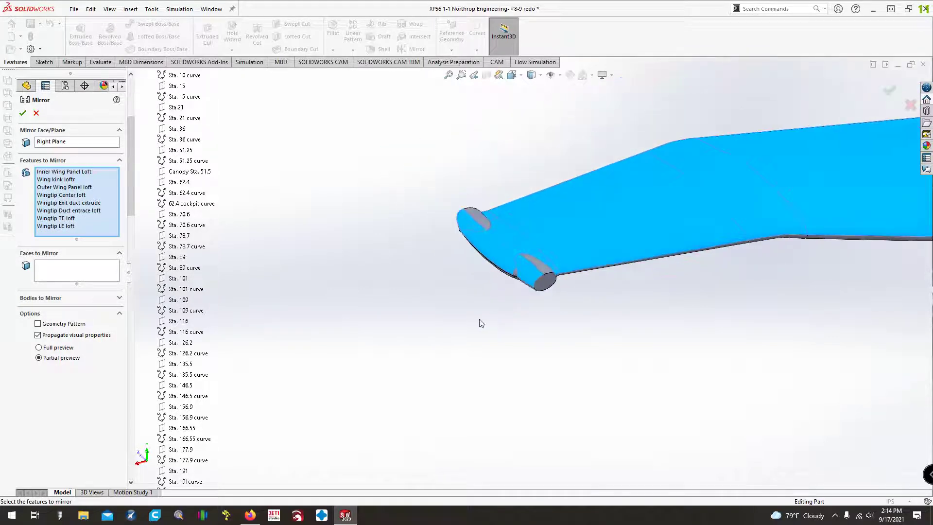
Try to complete the mirror of the wing and wingtip features about the Right Plane, and abandon the feature mirror.
middle_click_drag(479, 318, 505, 297)
scroll(497, 292, "up", 8)
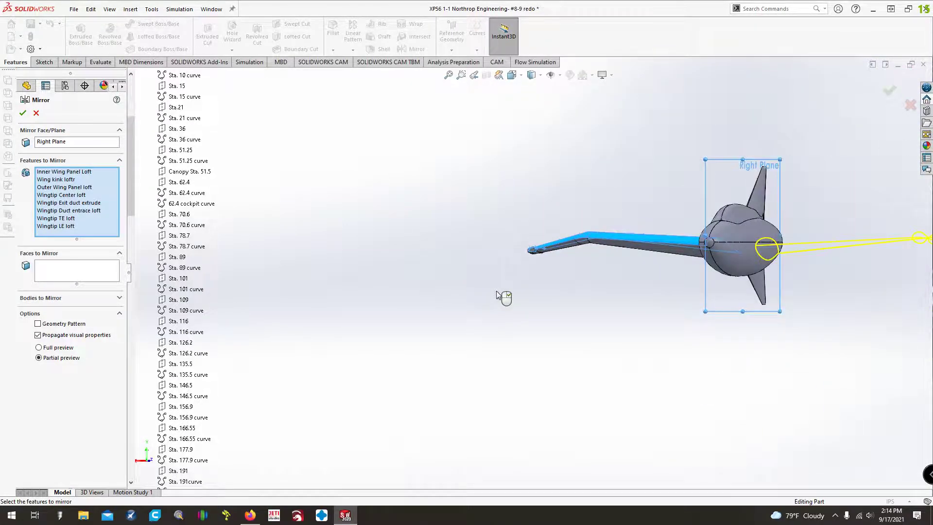
key("Up")
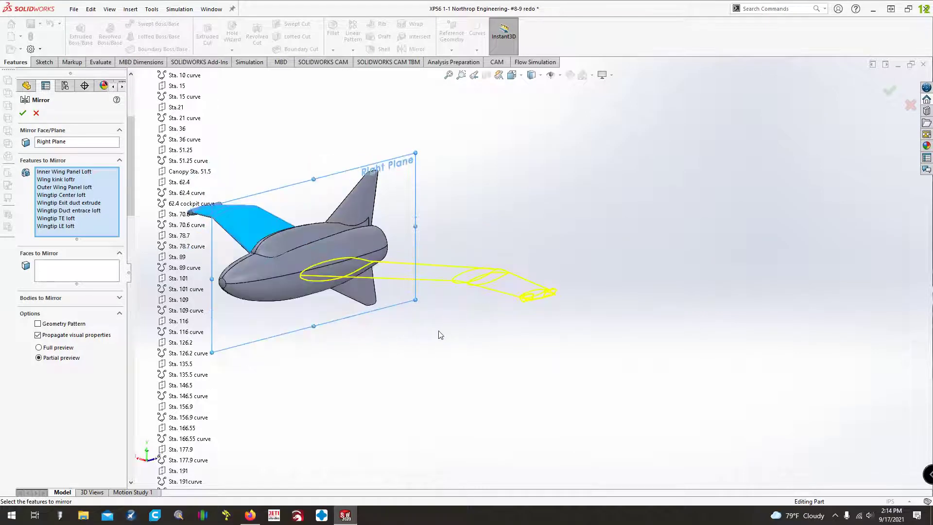
key("ctrl+Right")
left_click(23, 114)
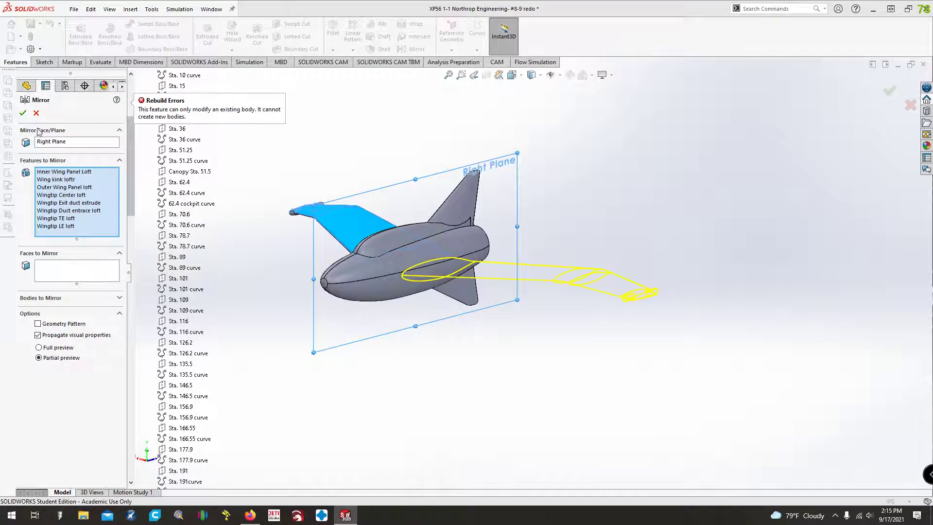
left_click(117, 299)
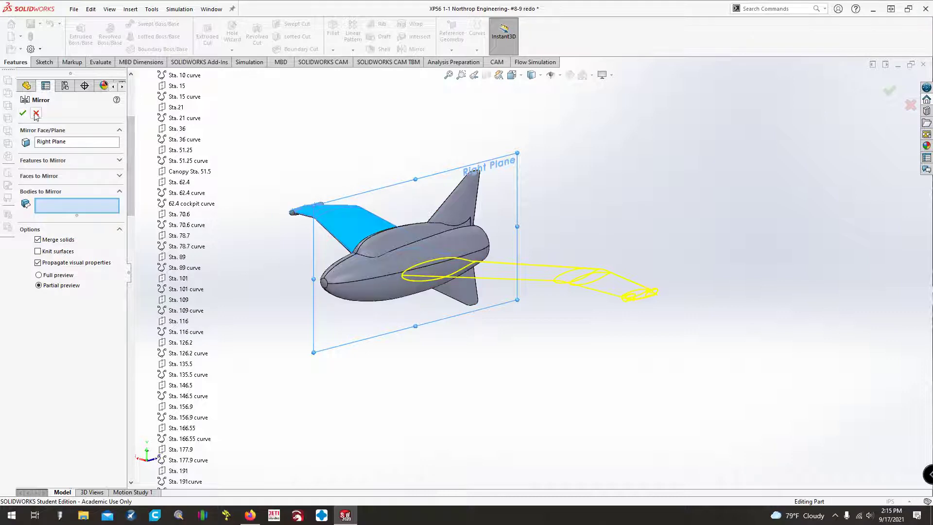
key("Escape")
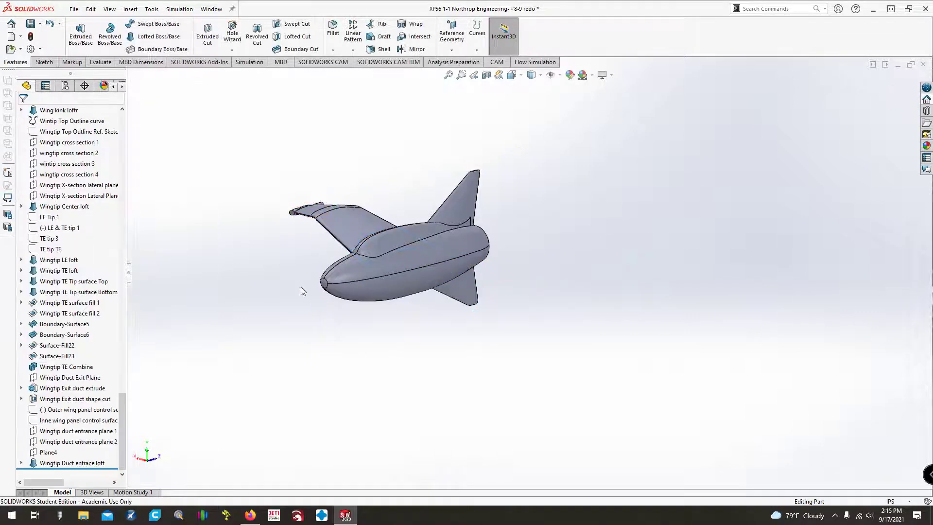
Mirror the fuselage and wing solid body about the Right Plane with solids merged.
left_click(412, 50)
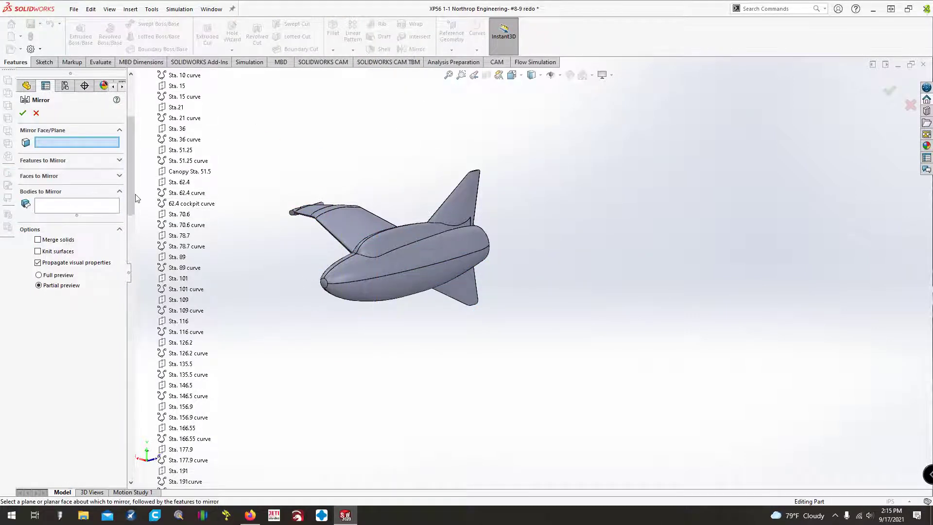
scroll(134, 152, "up", 5)
left_click(183, 171)
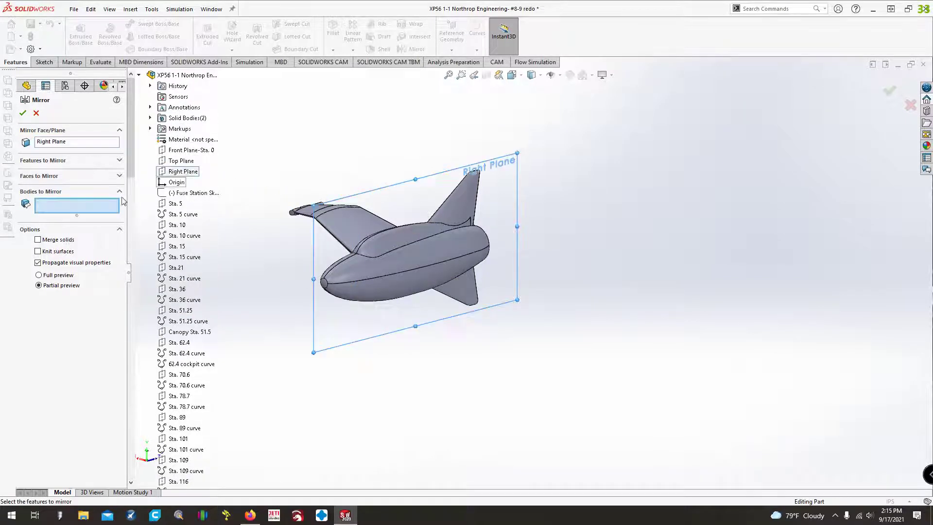
left_click(394, 261)
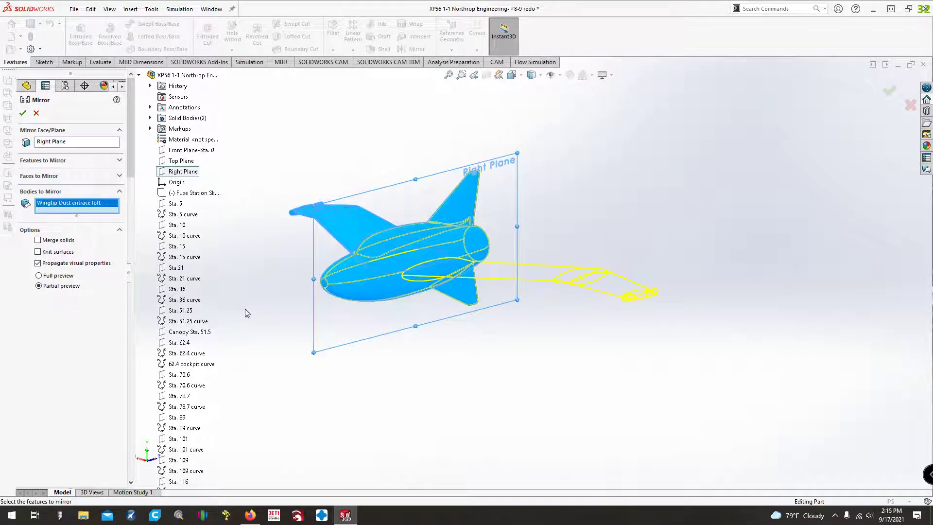
left_click(39, 252)
left_click(24, 112)
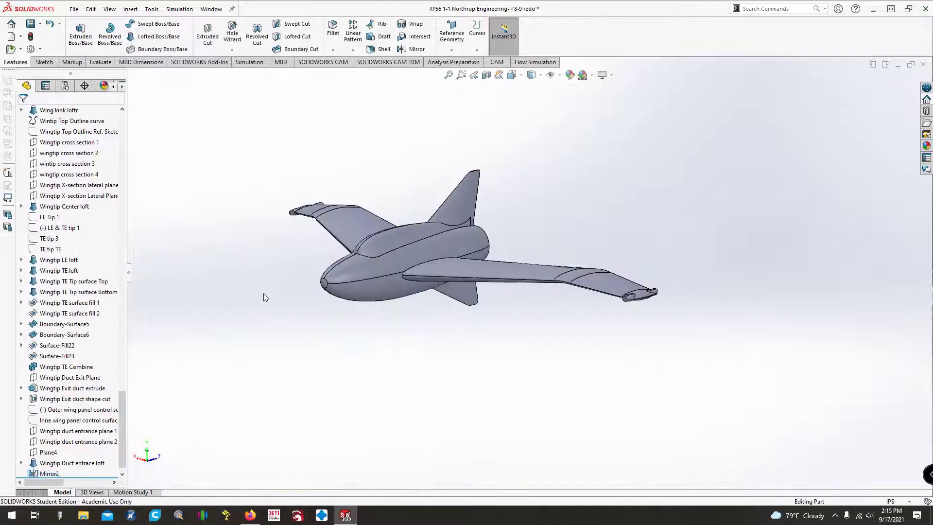
Examine the mirrored aircraft from the side and above to check both wings.
key("ctrl+3")
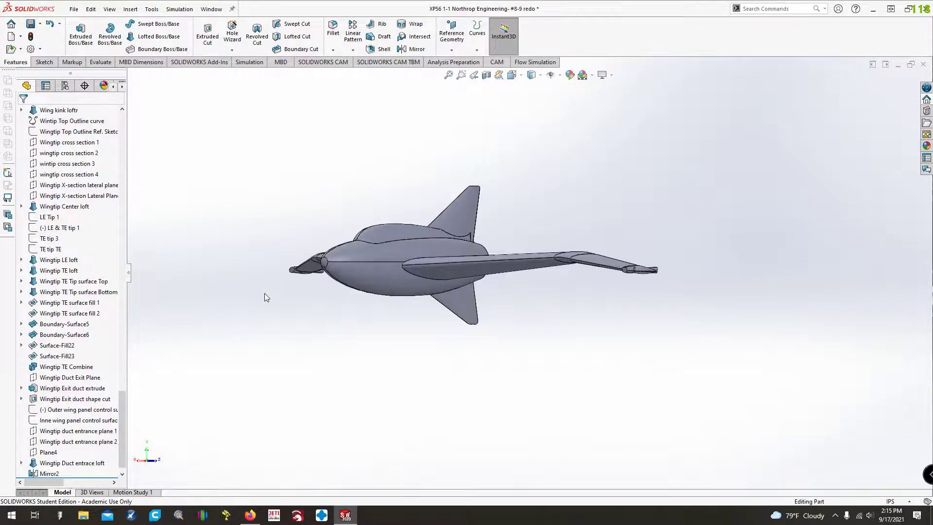
key("Down")
key("Down")
key("Down")
key("Down")
key("Down")
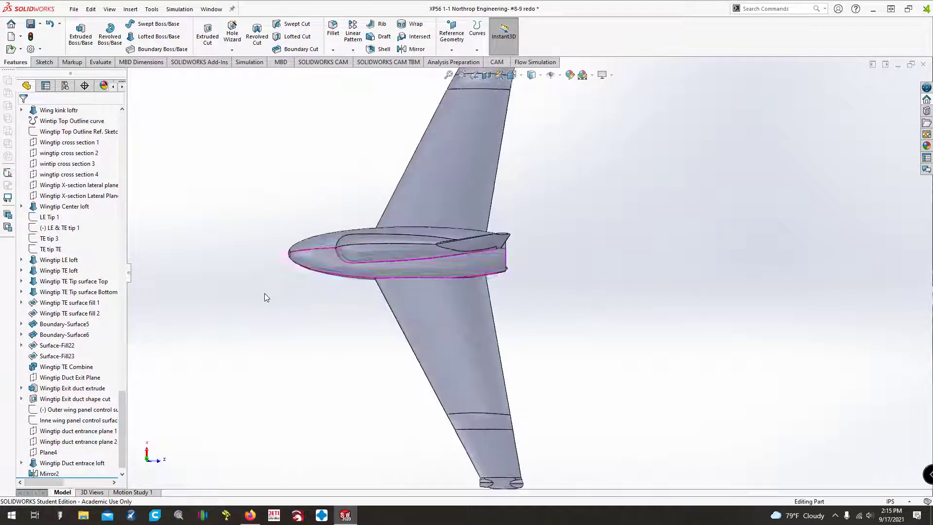
key("Up")
key("Up")
key("Up")
key("Up")
middle_click_drag(265, 293, 210, 299)
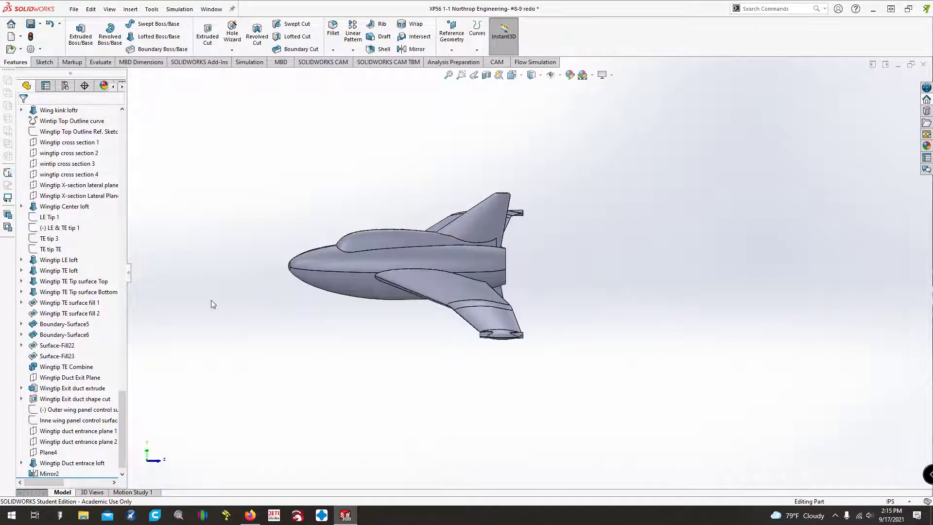
Show the Spinner Revolve solid body at the tail of the fuselage.
left_click_drag(121, 406, 126, 120)
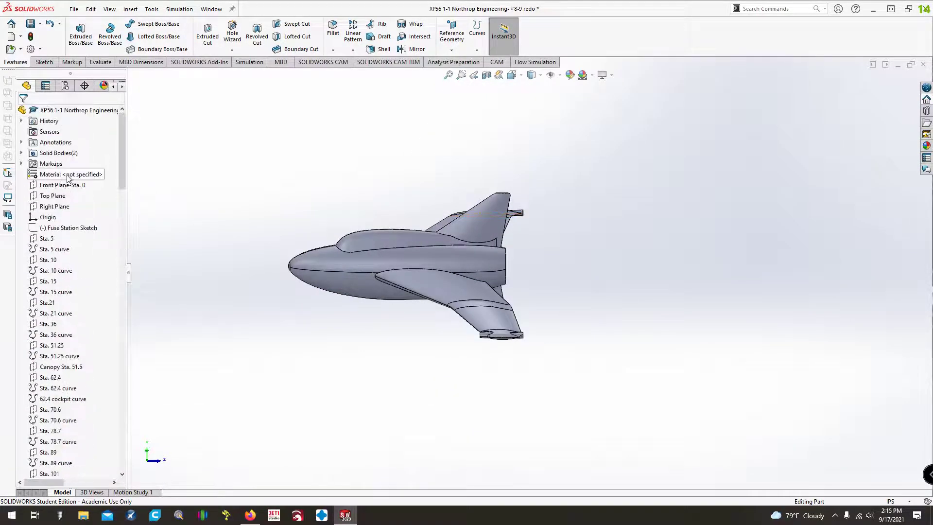
left_click(21, 153)
right_click(51, 163)
left_click(59, 147)
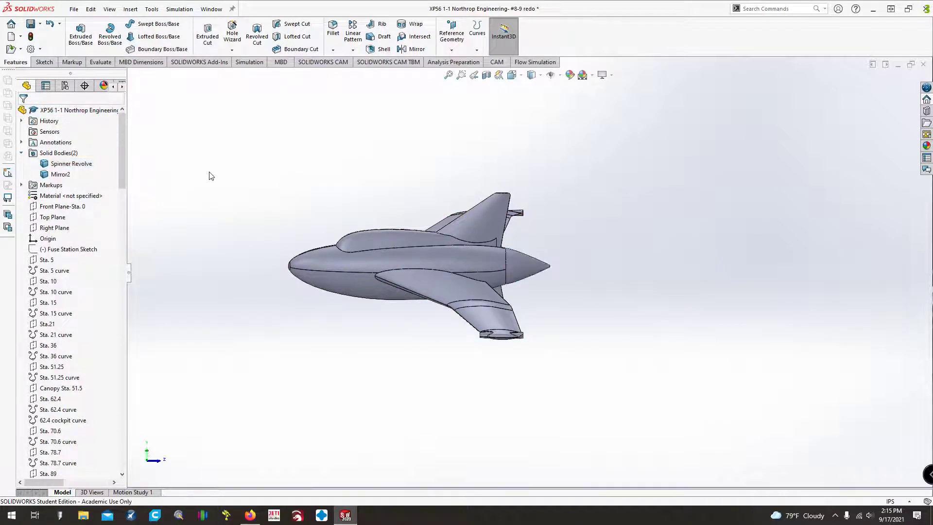
Examine the full aircraft with its spinner from the rear, at an angle and from the front.
key("ctrl+1")
key("ctrl+4")
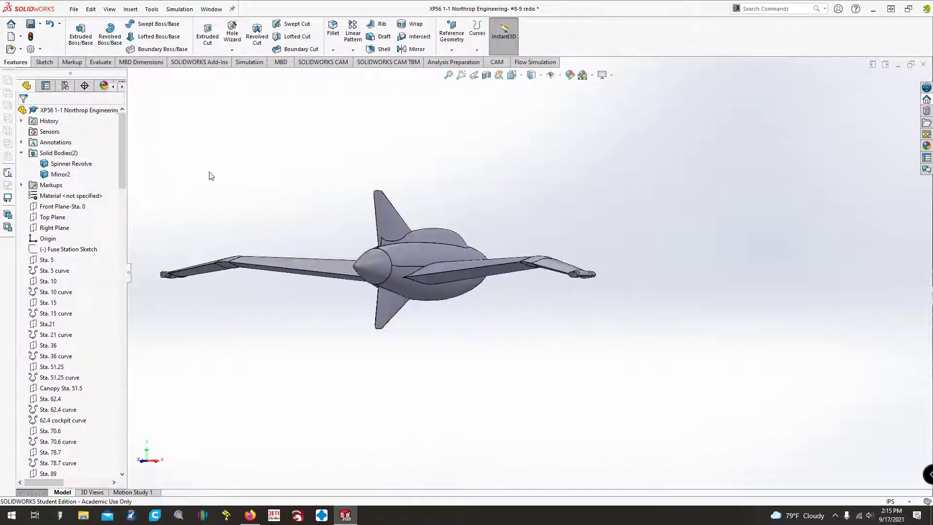
key("ctrl+7")
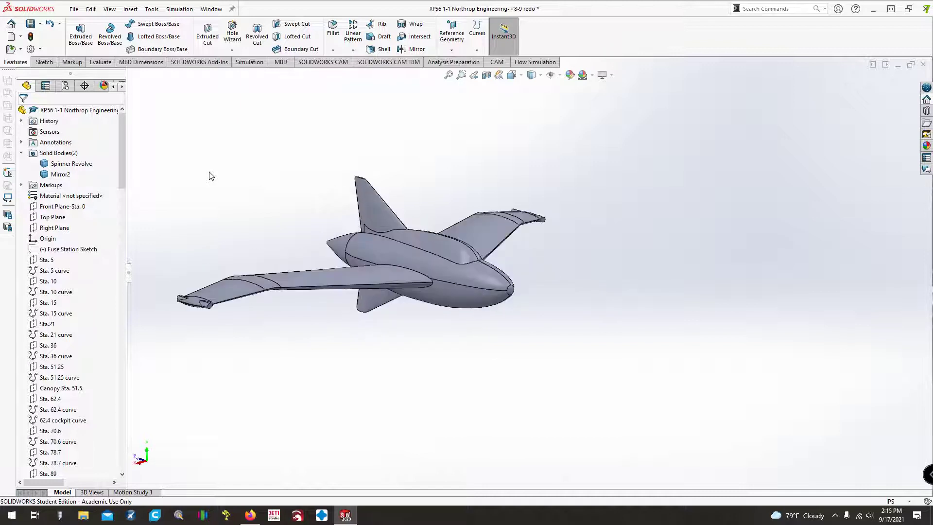
scroll(317, 176, "down", 3)
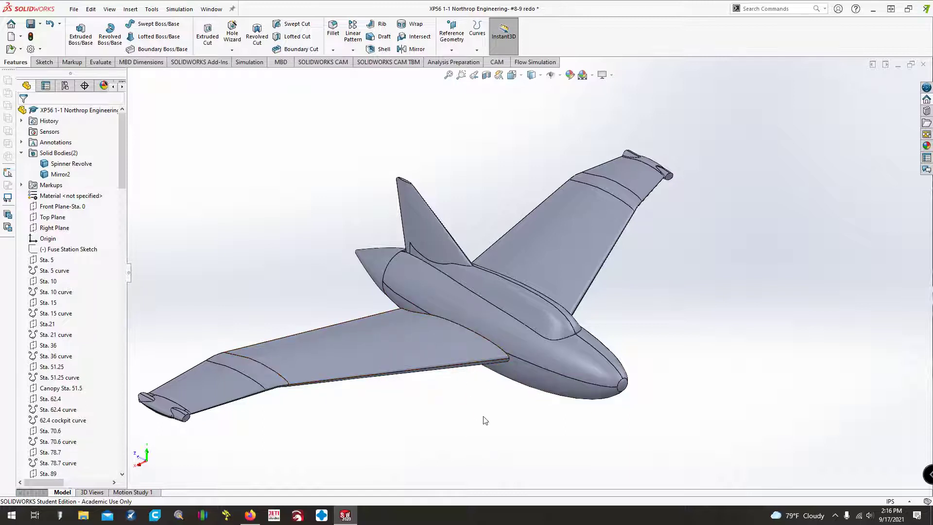
key("Up")
key("Up")
key("Left")
key("Left")
key("Left")
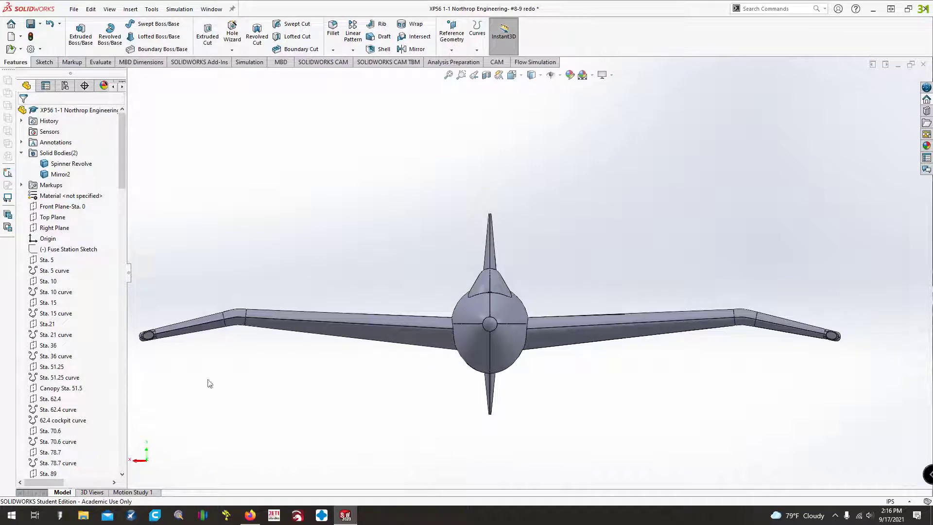
Roll the feature tree back to just before the body mirror and save the part.
left_click_drag(119, 185, 121, 464)
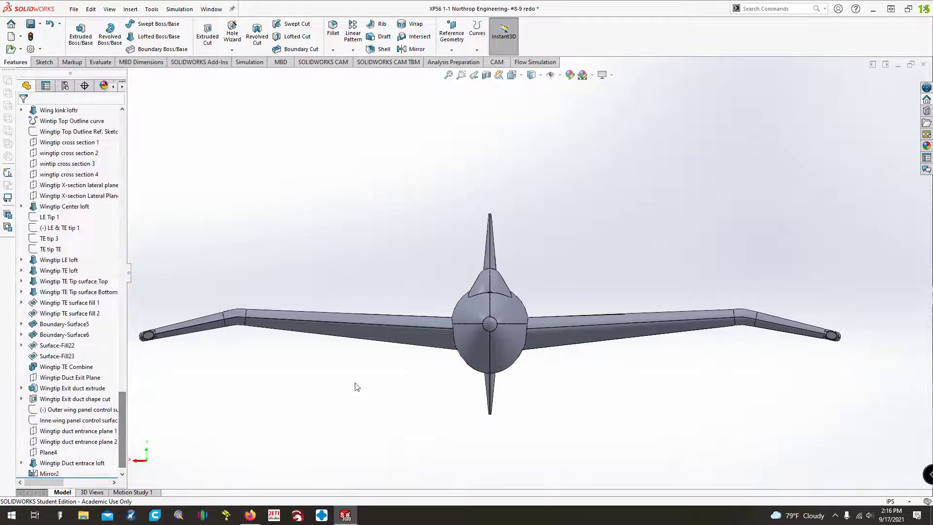
scroll(287, 412, "down", 2)
scroll(113, 463, "down", 1)
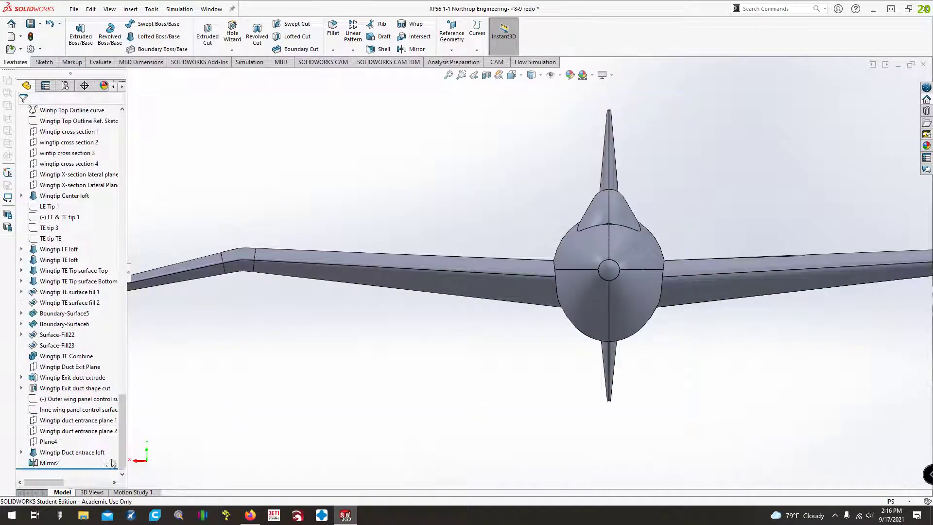
left_click_drag(112, 464, 110, 458)
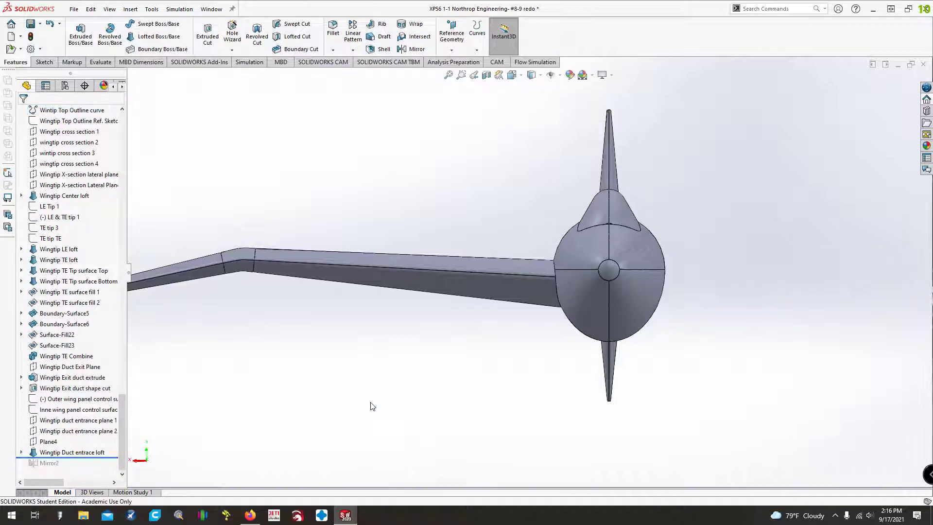
key("ctrl+4")
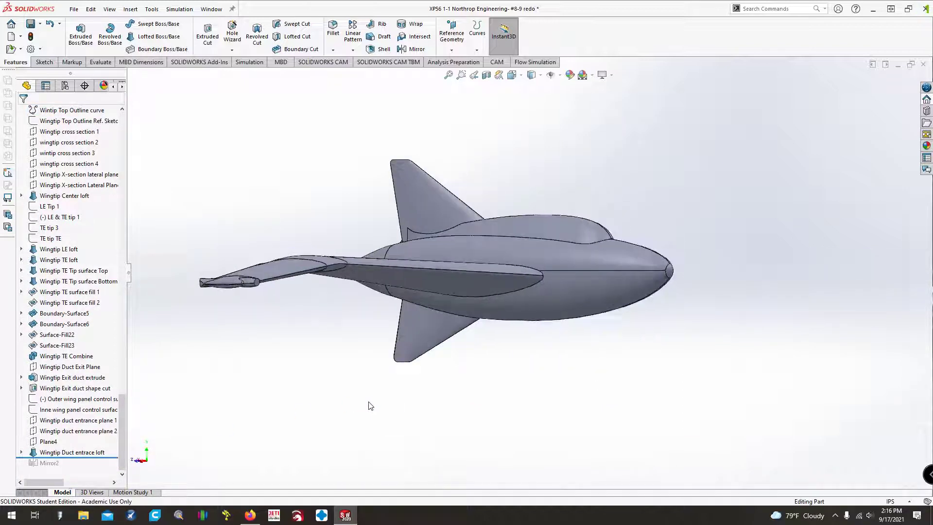
middle_click_drag(368, 402, 369, 398)
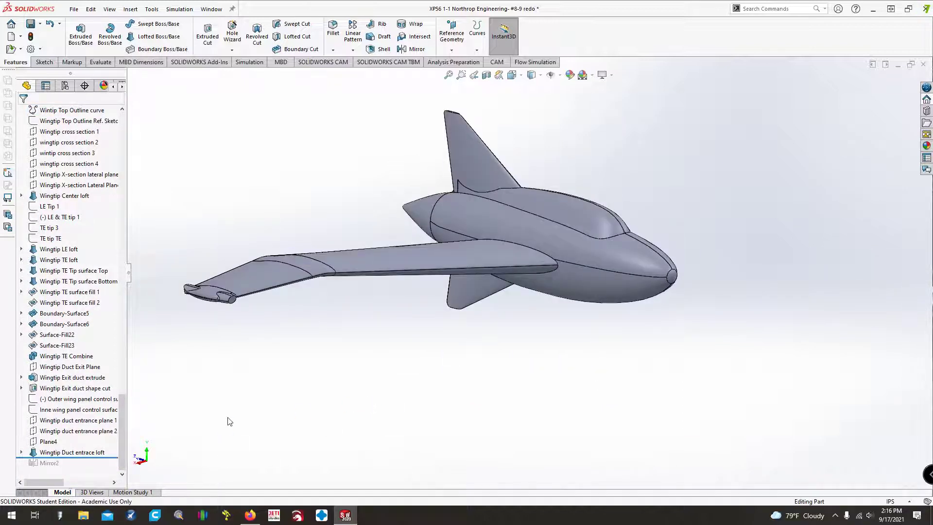
key("ctrl+Down")
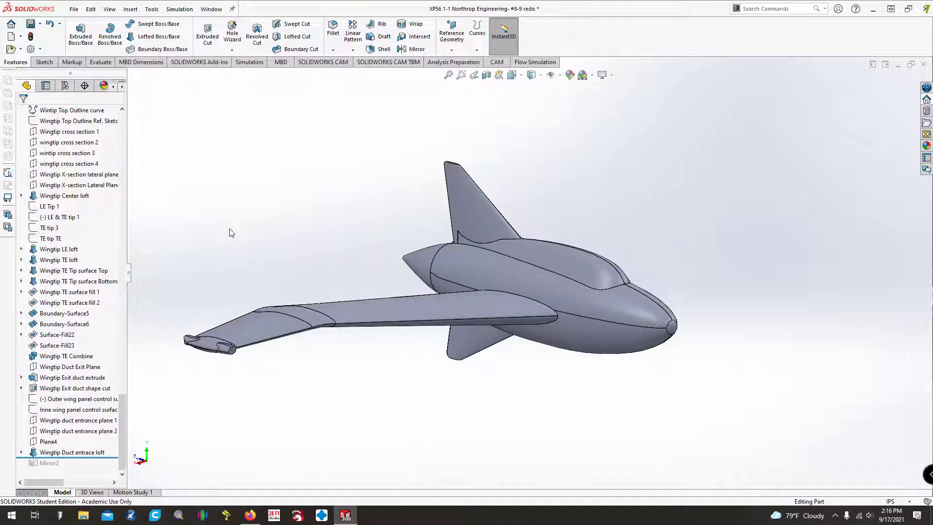
key("Down")
key("Down")
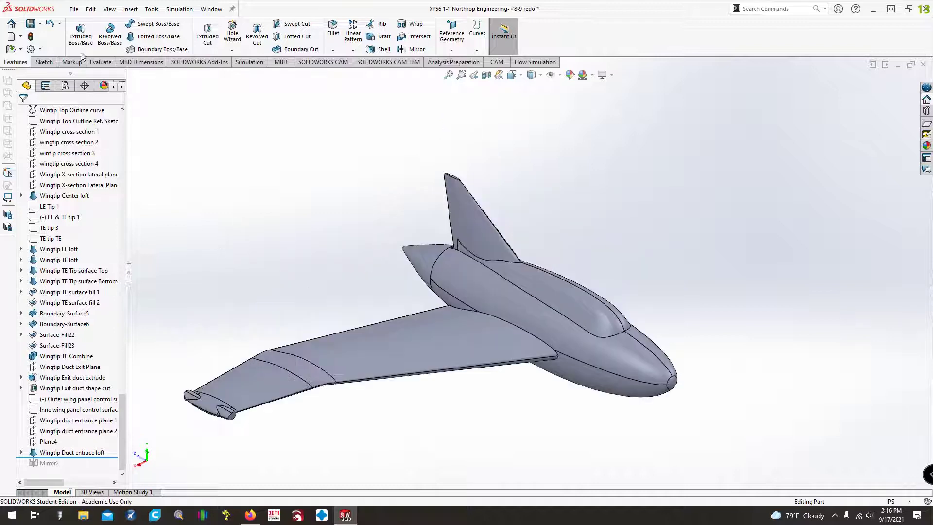
left_click(30, 24)
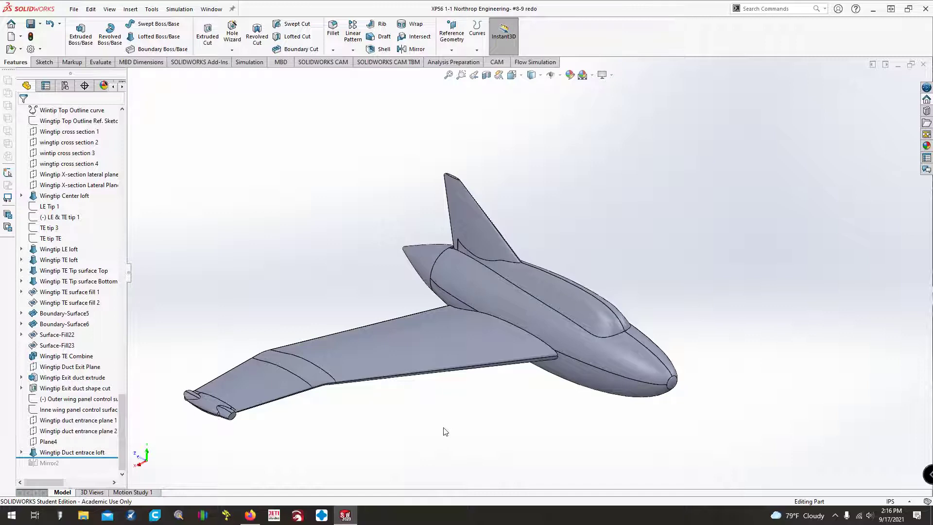
Hide the Spinner Revolve solid body at the tail of the fuselage.
left_click_drag(124, 428, 87, 138)
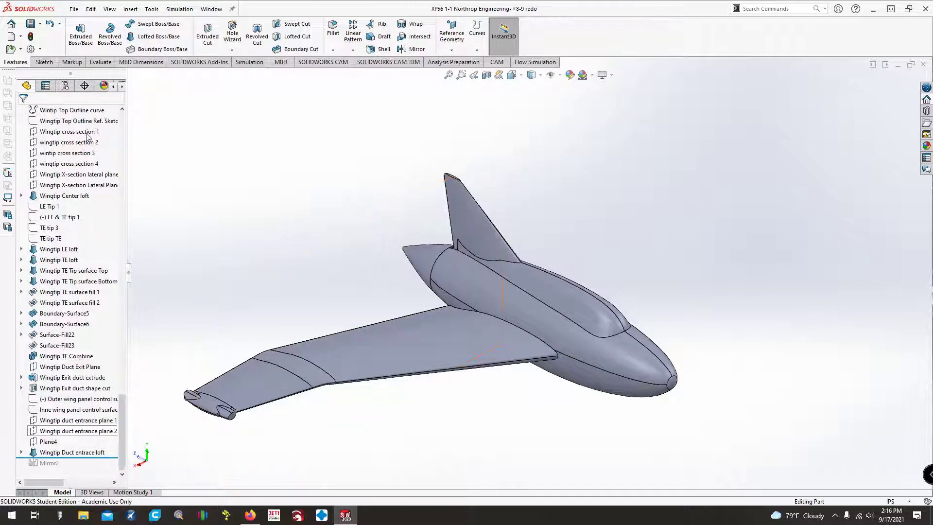
left_click_drag(122, 427, 123, 119)
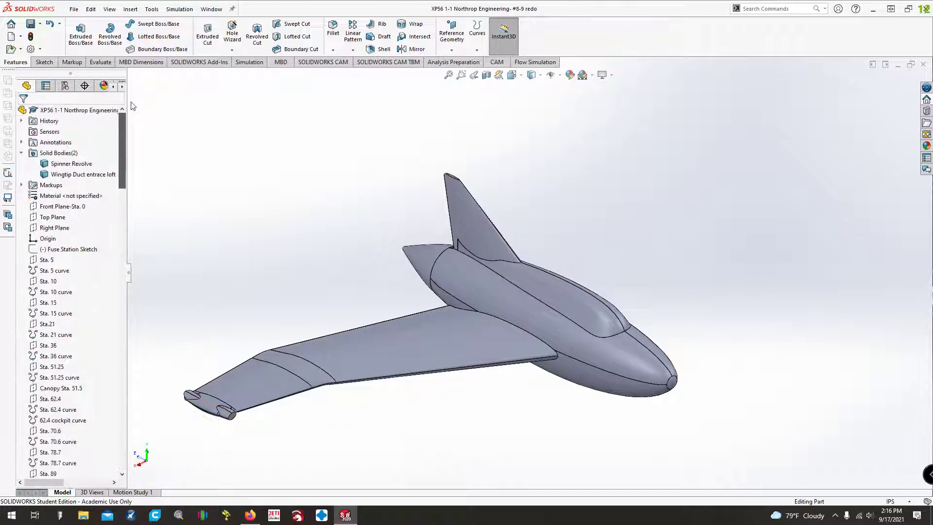
right_click(62, 164)
left_click(65, 149)
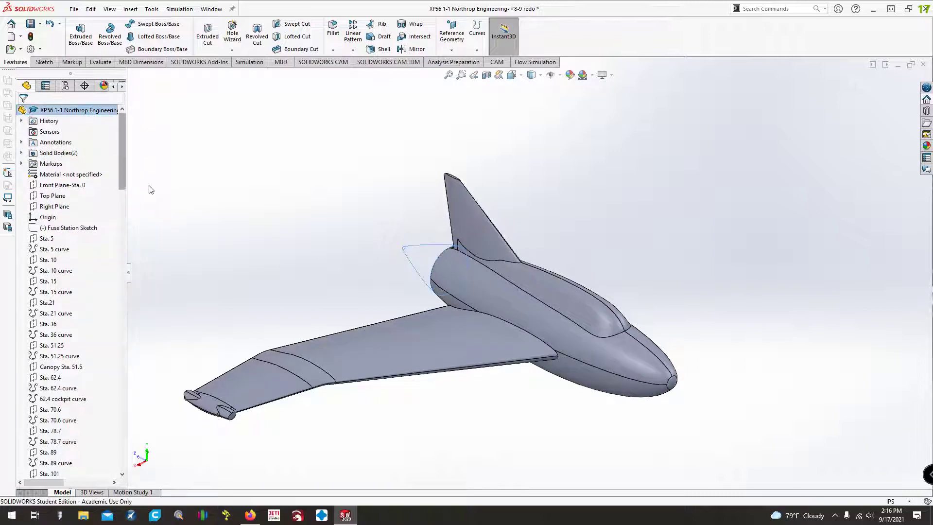